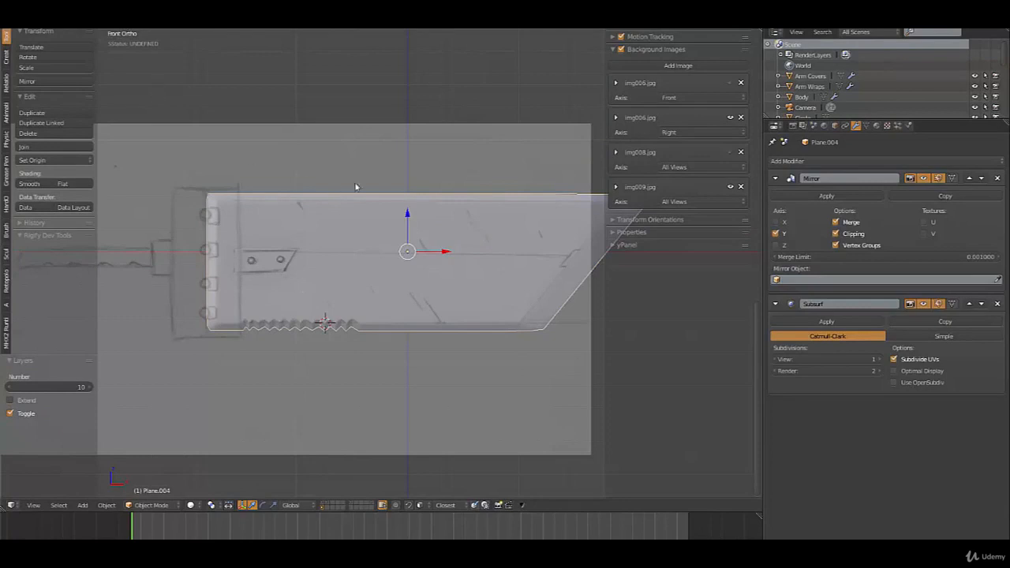
# Open the blade mesh for editing, select all of it, and switch to wireframe display with vertex selection.
pyautogui.keyDown('shift'); pyautogui.moveTo(330, 290); pyautogui.dragTo(417, 309, button='middle'); pyautogui.keyUp('shift')
pyautogui.scroll(2, 295, 328)
pyautogui.scroll(1, 295, 329)
pyautogui.press('Tab')
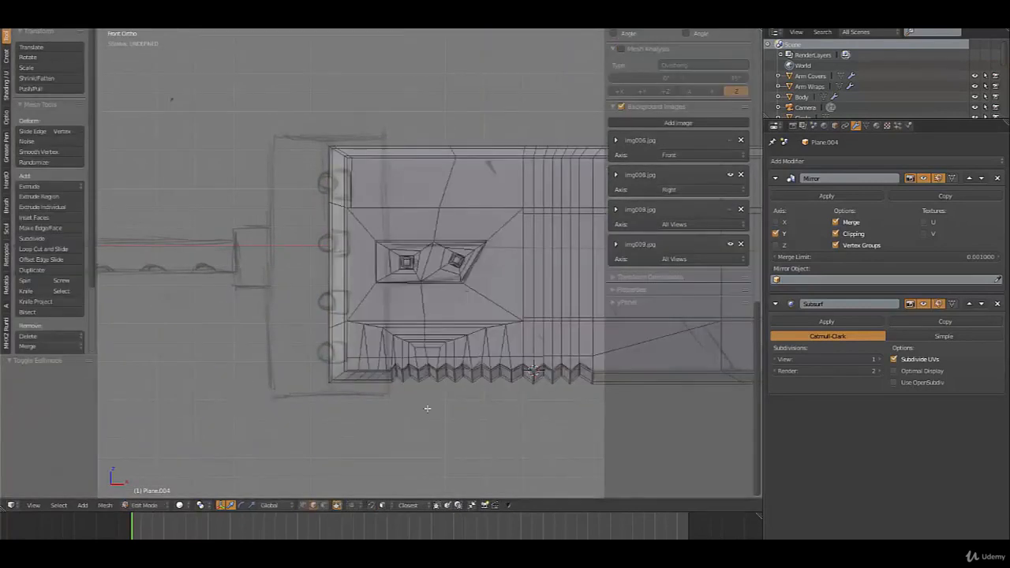
pyautogui.scroll(-2, 489, 311)
pyautogui.press('a')
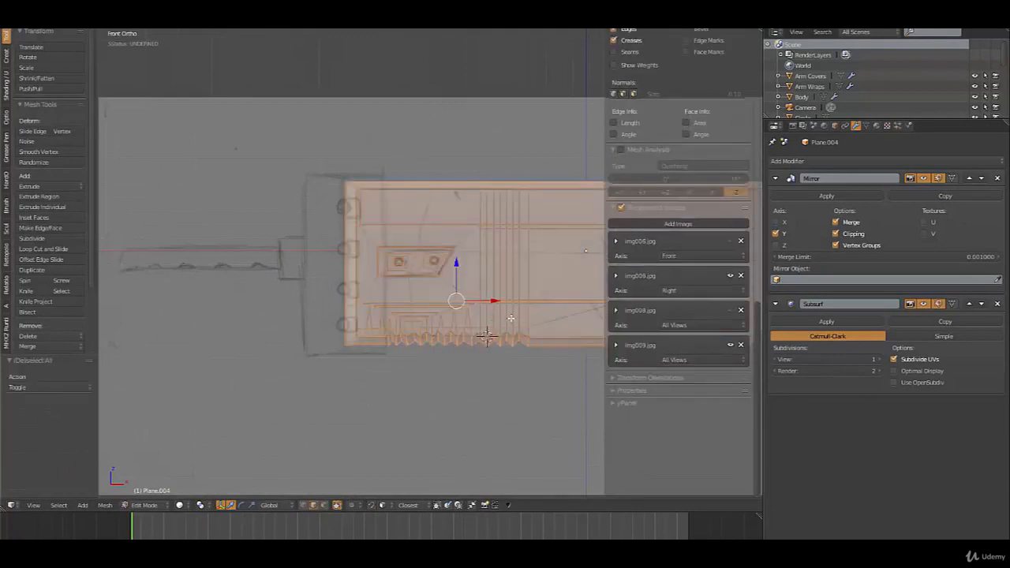
pyautogui.keyDown('shift'); pyautogui.moveTo(496, 320); pyautogui.dragTo(443, 322, button='middle'); pyautogui.keyUp('shift')
pyautogui.scroll(-2, 439, 319)
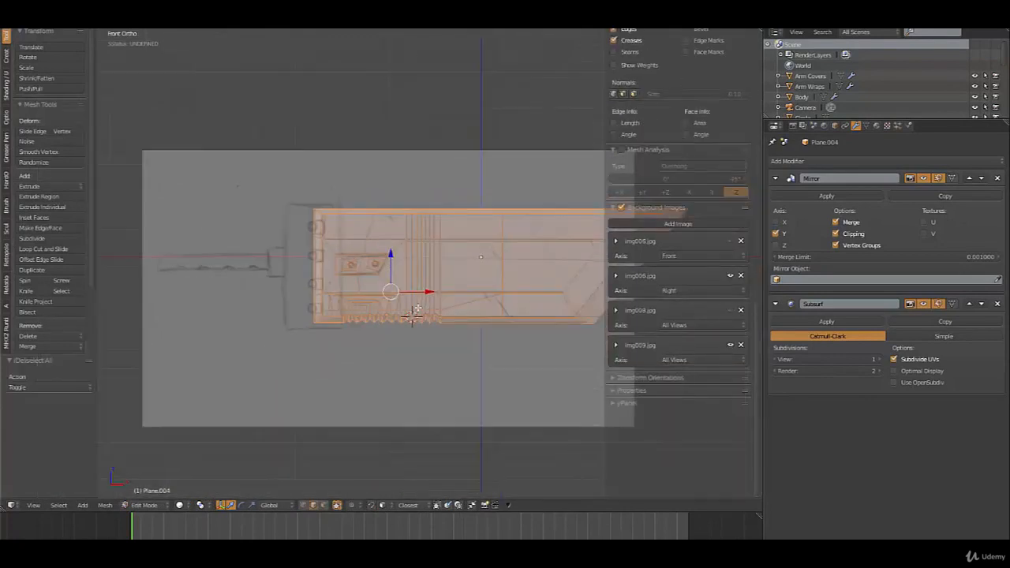
pyautogui.press('z')
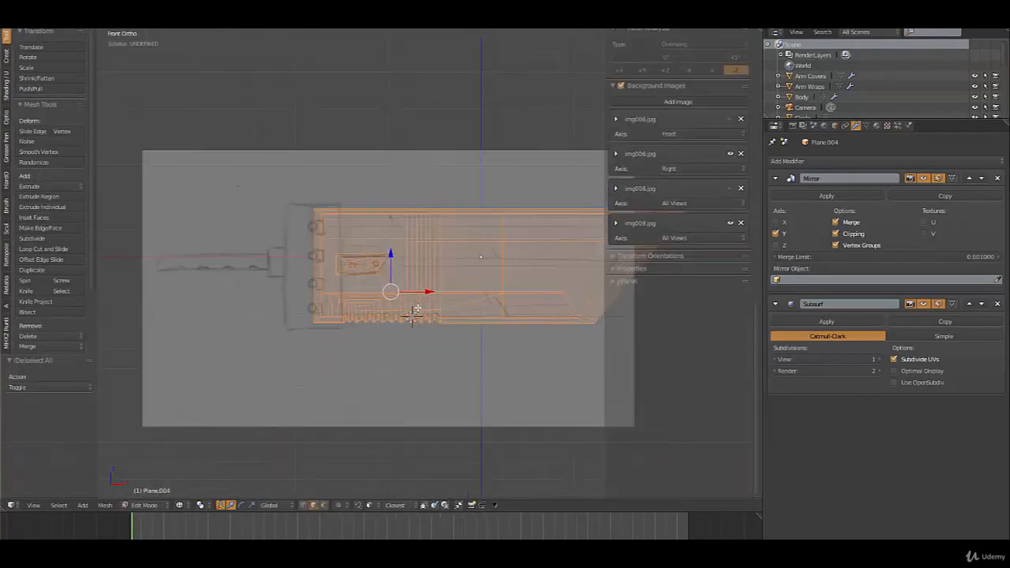
pyautogui.hotkey('ctrl', 'Tab')
pyautogui.click(411, 290)
# Deselect the blade's inner vertices and scale the remaining outer rim to 0.902.
pyautogui.press('b')
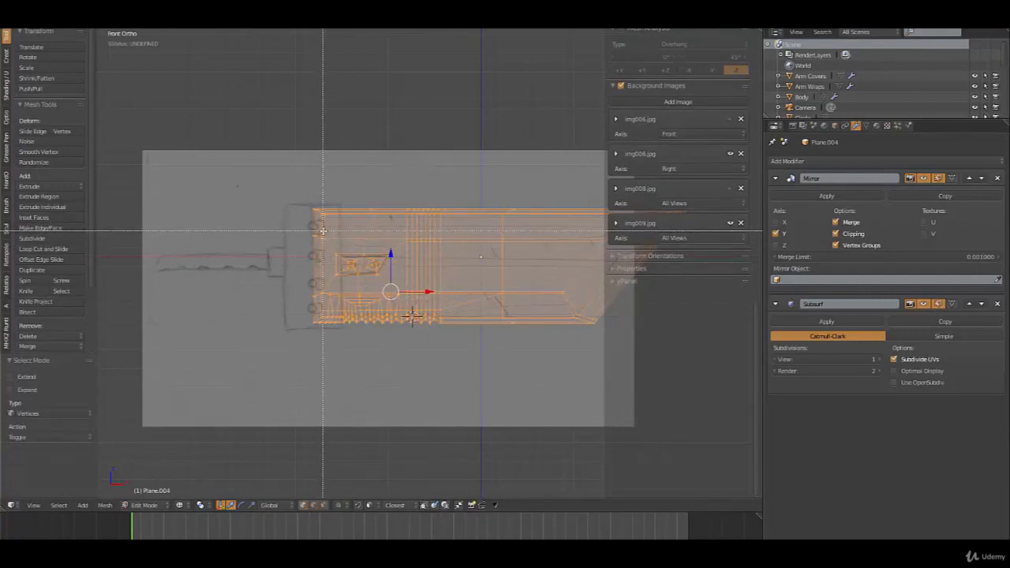
pyautogui.rightClick(325, 231)
pyautogui.press('b')
pyautogui.moveTo(325, 232); pyautogui.dragTo(580, 298)
pyautogui.moveTo(580, 297); pyautogui.dragTo(513, 294, button='middle')
pyautogui.press('b')
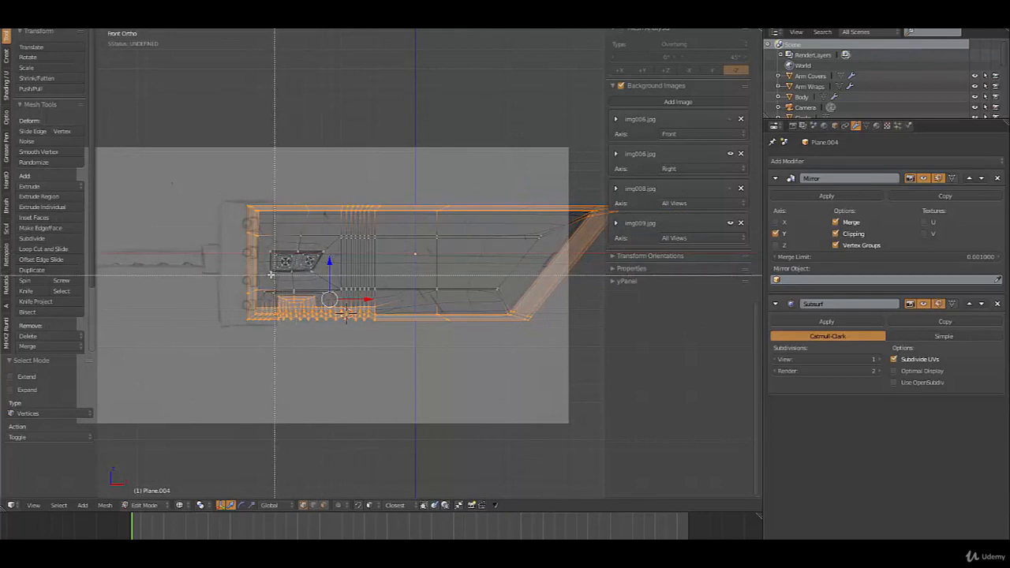
pyautogui.moveTo(271, 274); pyautogui.dragTo(350, 310, button='middle')
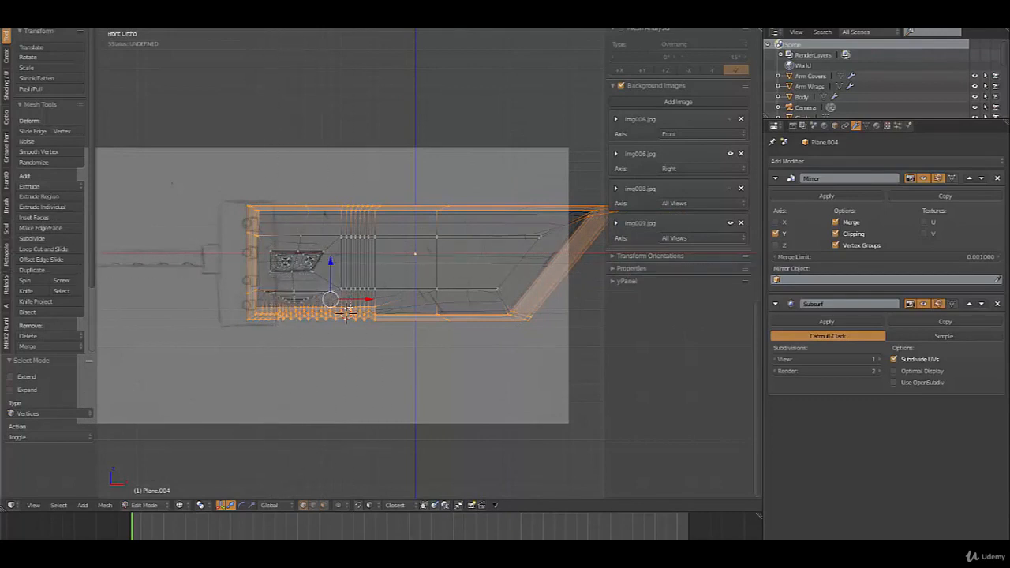
pyautogui.press('s')
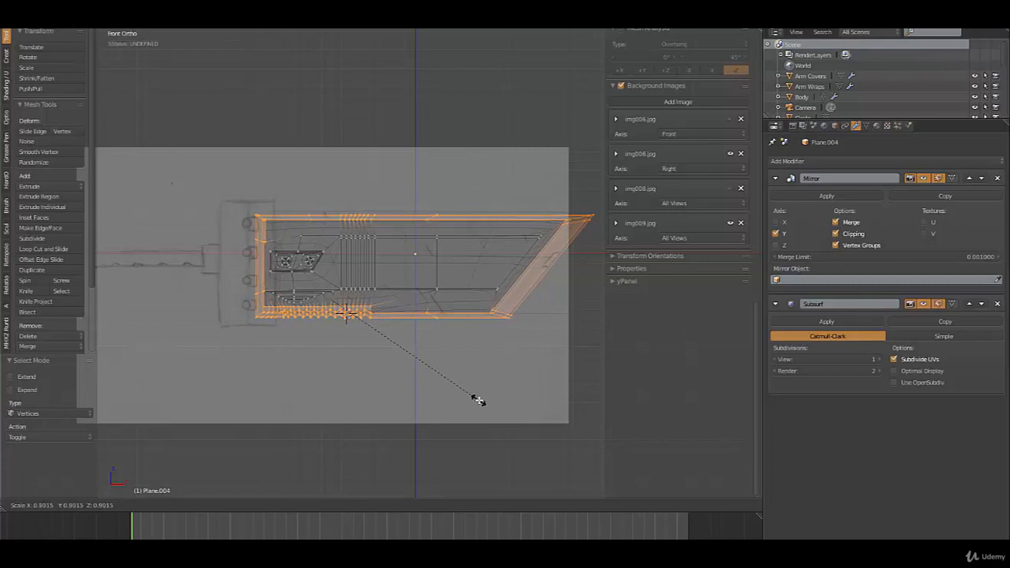
pyautogui.click(479, 400)
pyautogui.press('g')
pyautogui.press('z')
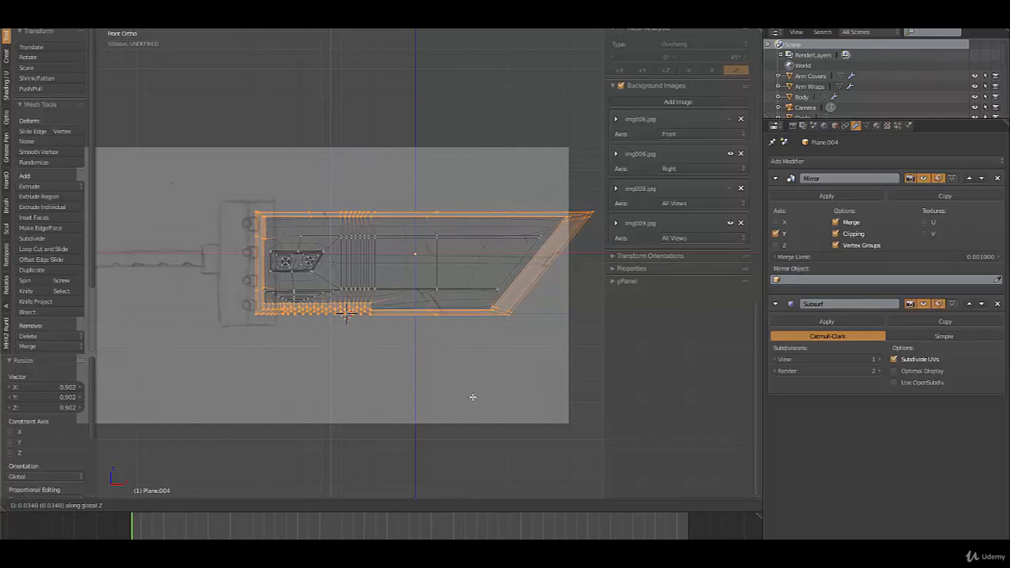
pyautogui.rightClick(473, 397)
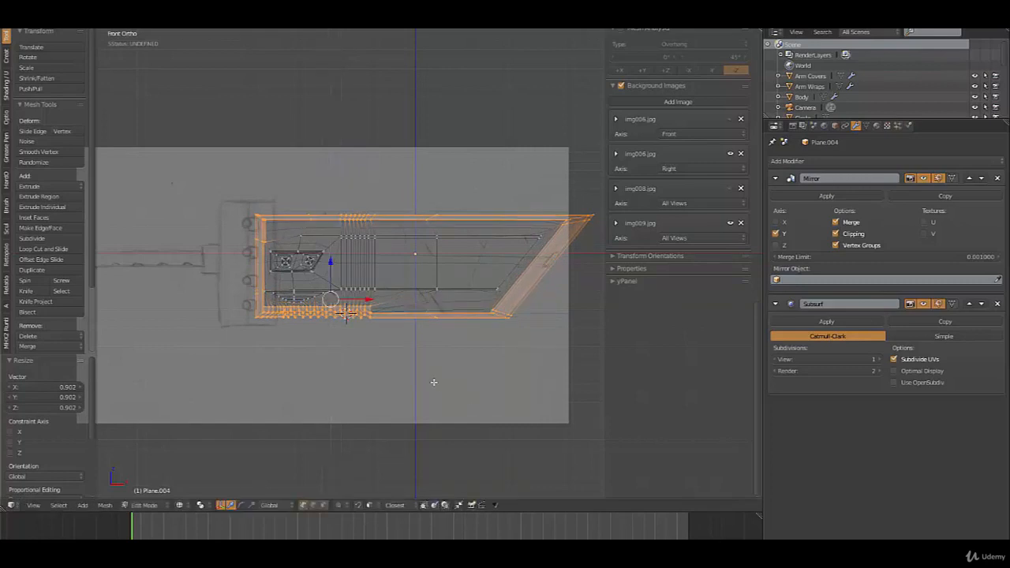
# Turn on proportional editing and move the outer rim up about 0.028 along Z, then clear the selection.
pyautogui.press('o')
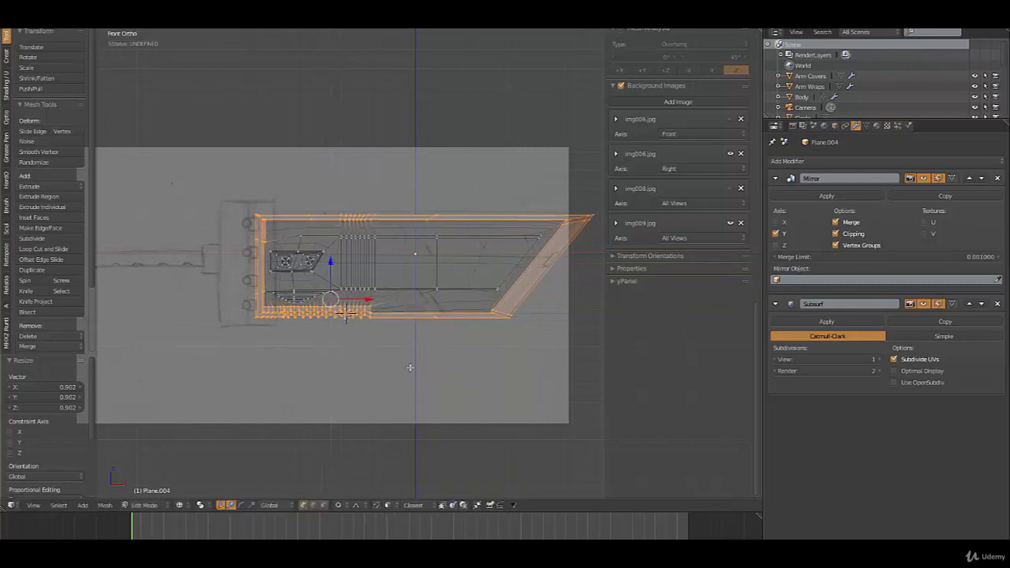
pyautogui.press('g')
pyautogui.press('z')
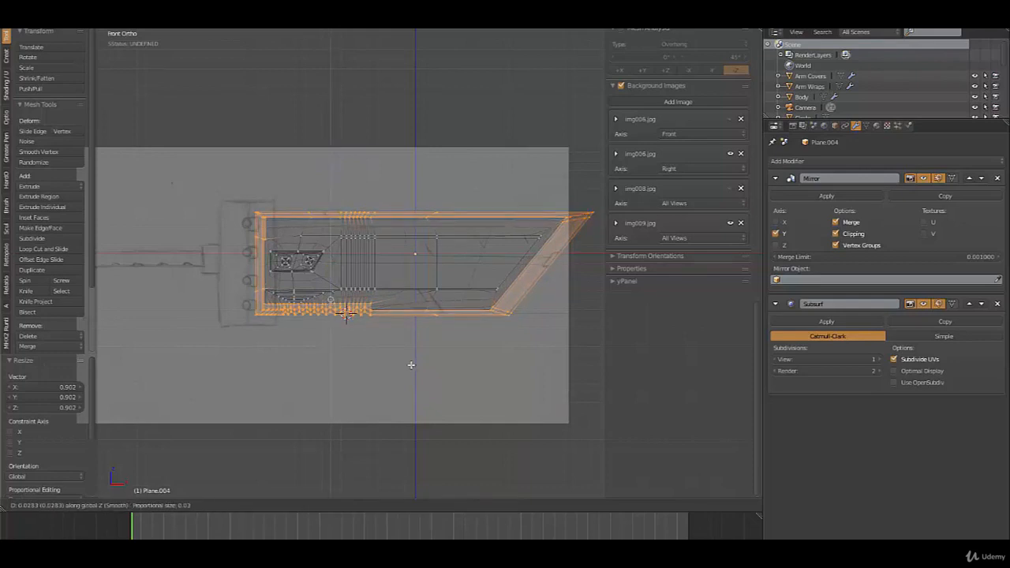
pyautogui.scroll(-15, 345, 315)
pyautogui.click(411, 364)
pyautogui.press('a')
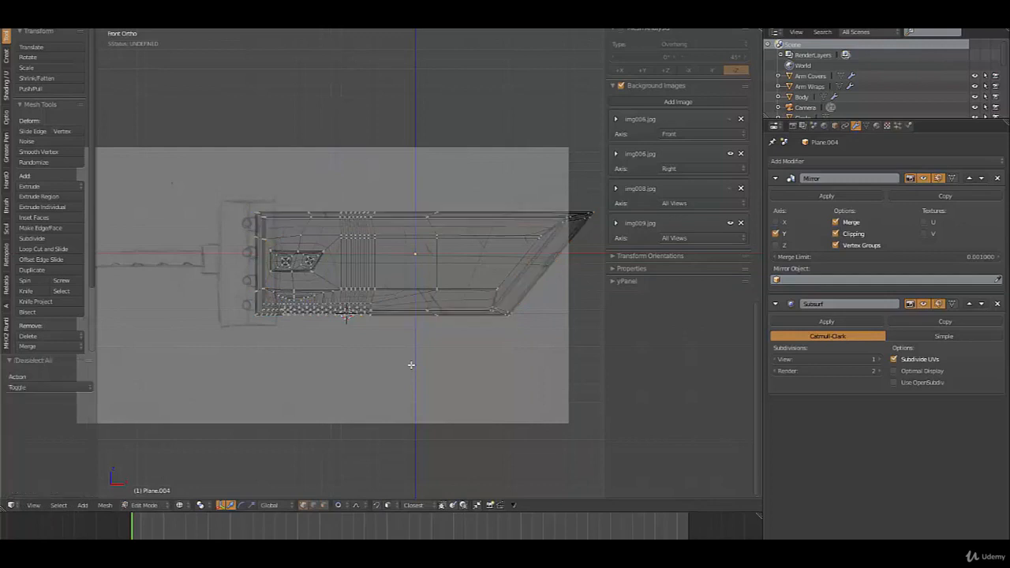
# Examine the blade's slanted tip against the reference sketch, comparing the smoothed Object Mode shape with the Edit Mode mesh.
pyautogui.scroll(-1, 427, 352)
pyautogui.scroll(7, 482, 312)
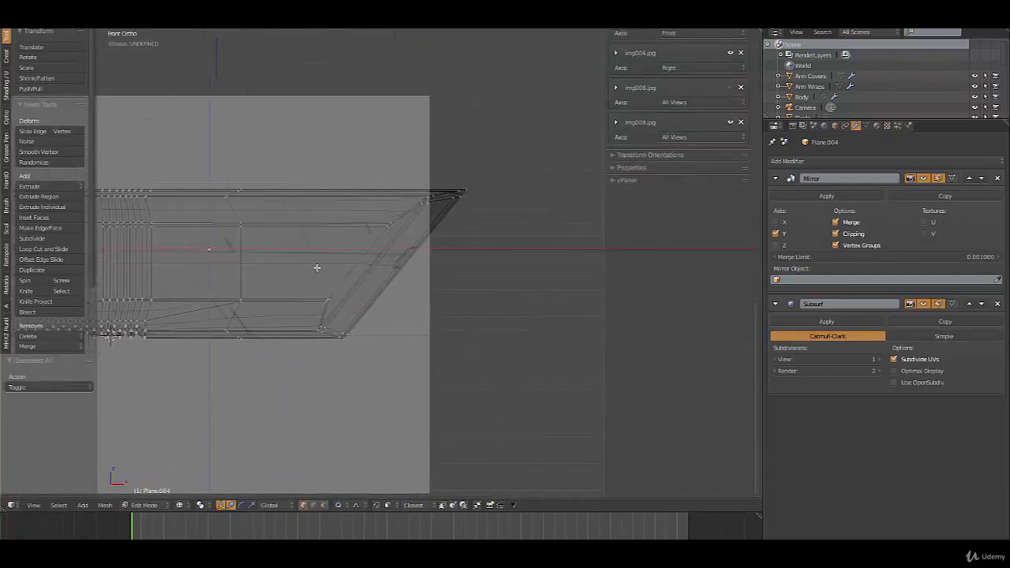
pyautogui.keyDown('shift'); pyautogui.moveTo(412, 285); pyautogui.dragTo(469, 289, button='middle'); pyautogui.keyUp('shift')
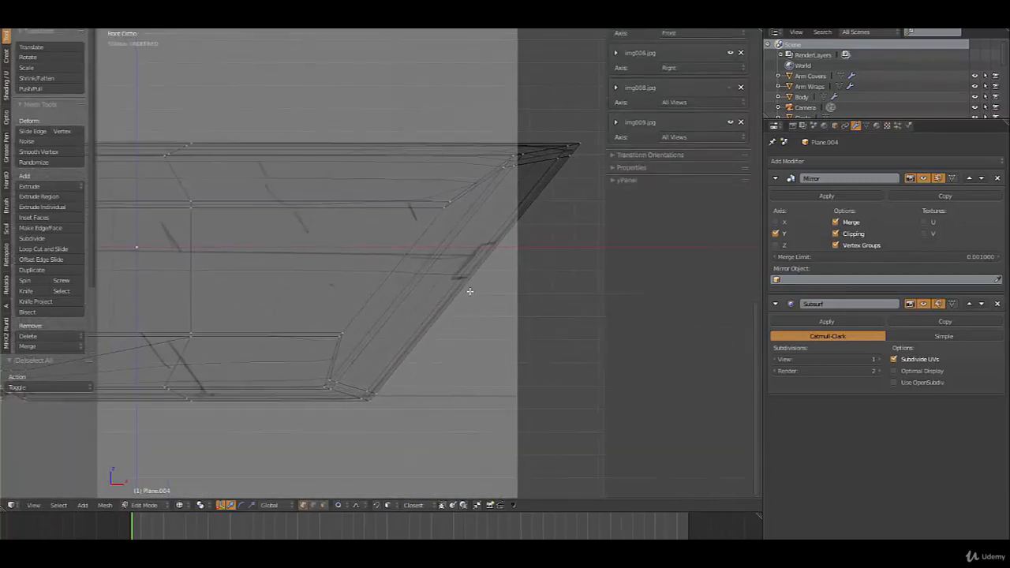
pyautogui.press('a')
pyautogui.press('Tab')
pyautogui.press('Tab')
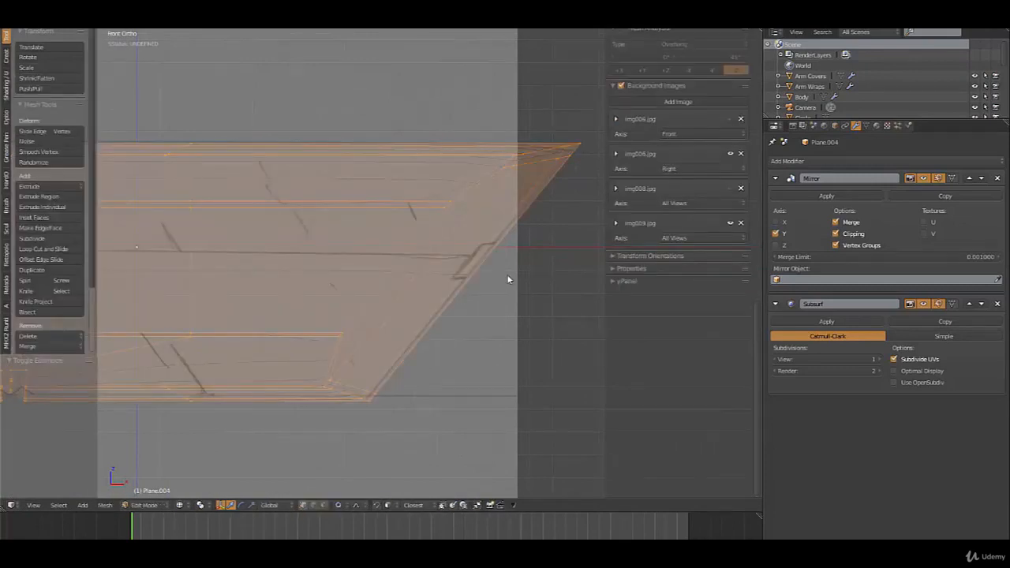
pyautogui.press('a')
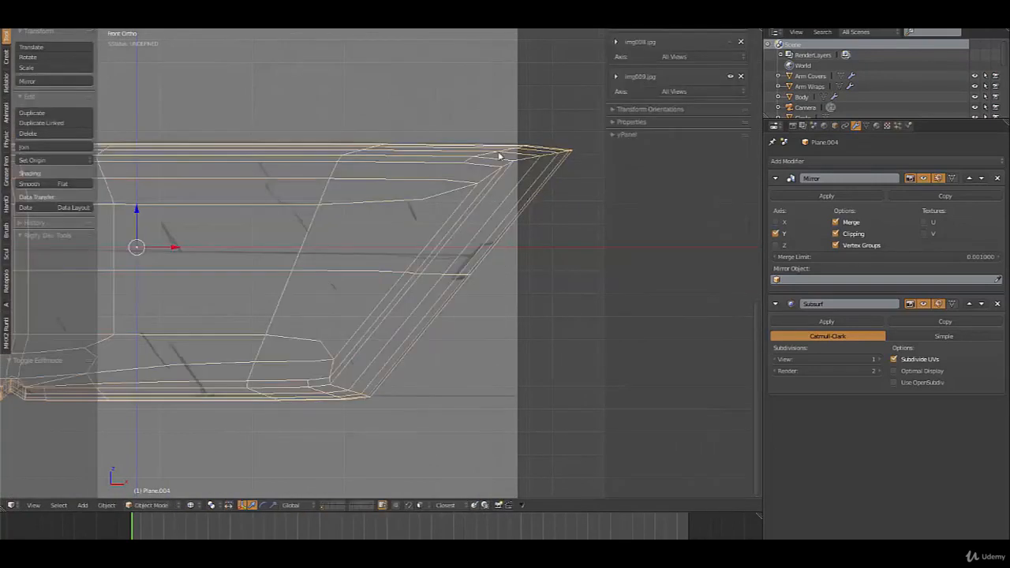
pyautogui.press('a')
pyautogui.press('z')
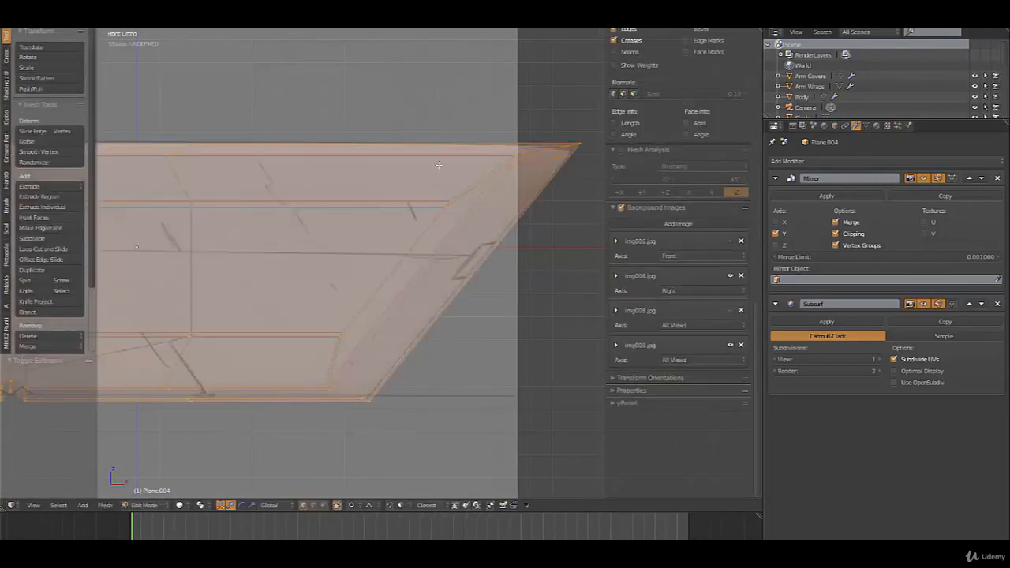
# Add one loop cut across the blade and slide it close to the slanted tip.
pyautogui.keyDown('alt'); pyautogui.rightClick(429, 162); pyautogui.keyUp('alt')
pyautogui.press('g')
pyautogui.press('g')
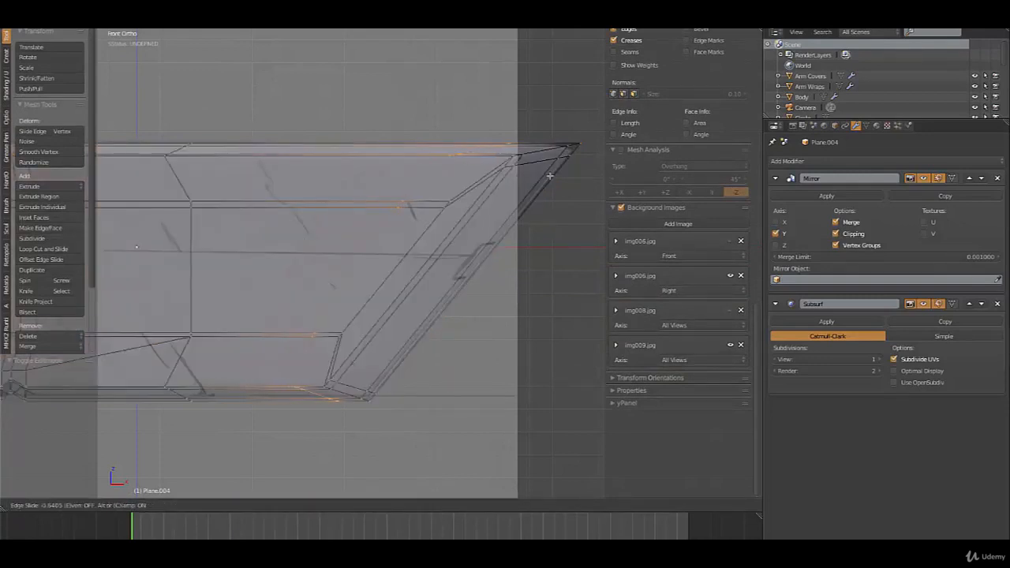
pyautogui.click(589, 181)
# Cut the sketched notch outline into the blade's slanted edge with the Knife and delete the enclosed faces.
pyautogui.scroll(2, 469, 275)
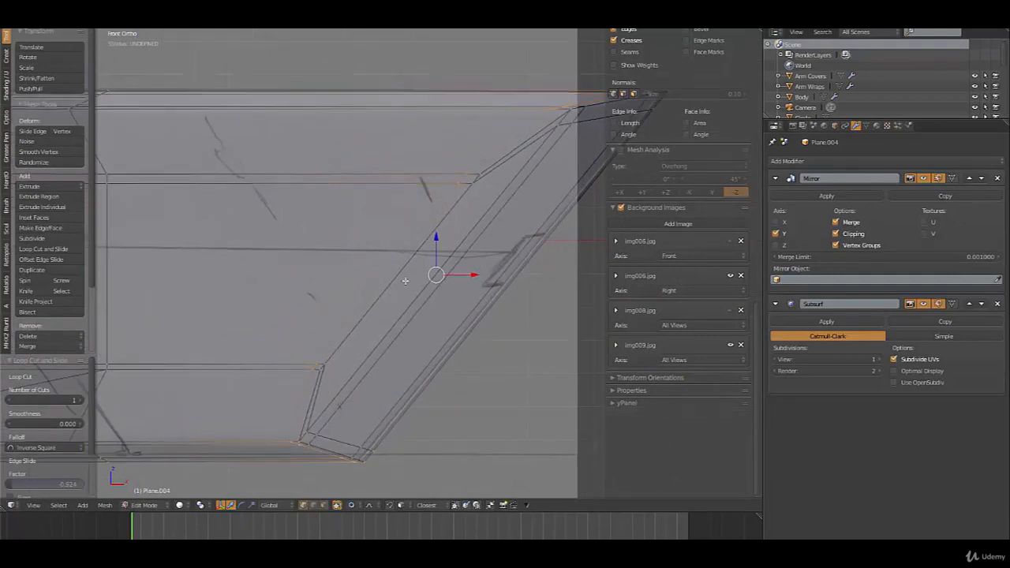
pyautogui.scroll(3, 418, 282)
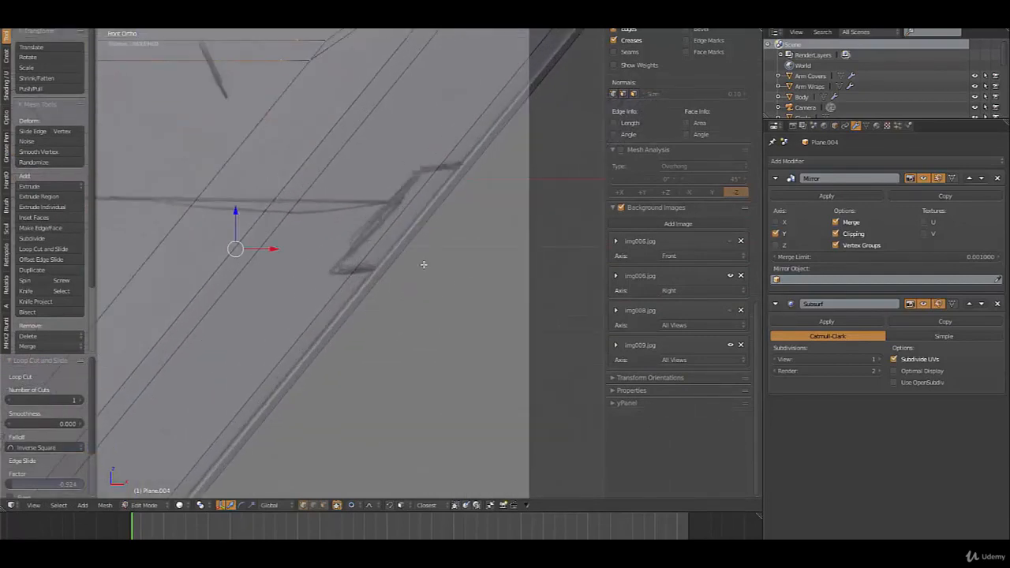
pyautogui.press('k')
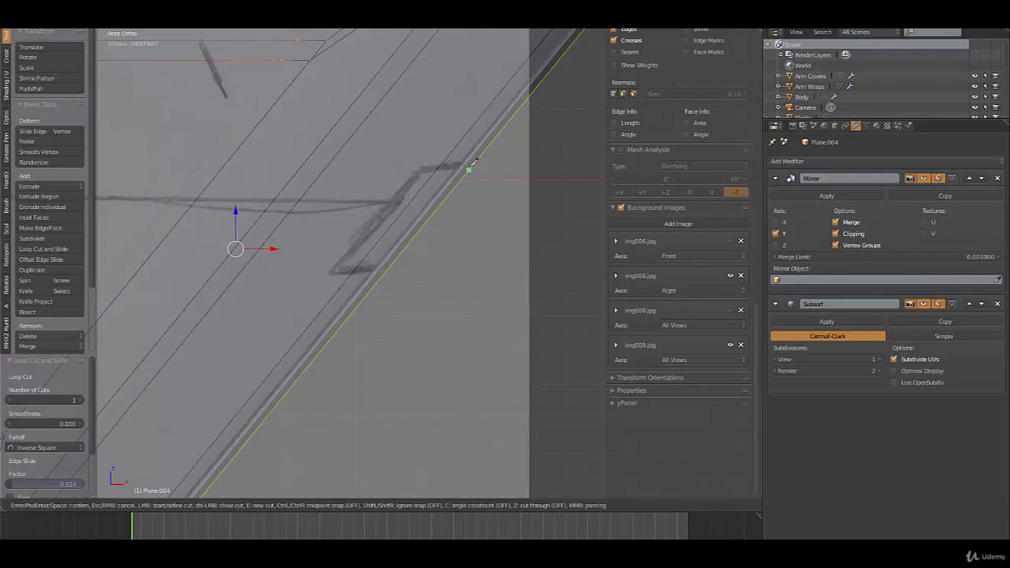
pyautogui.click(473, 163)
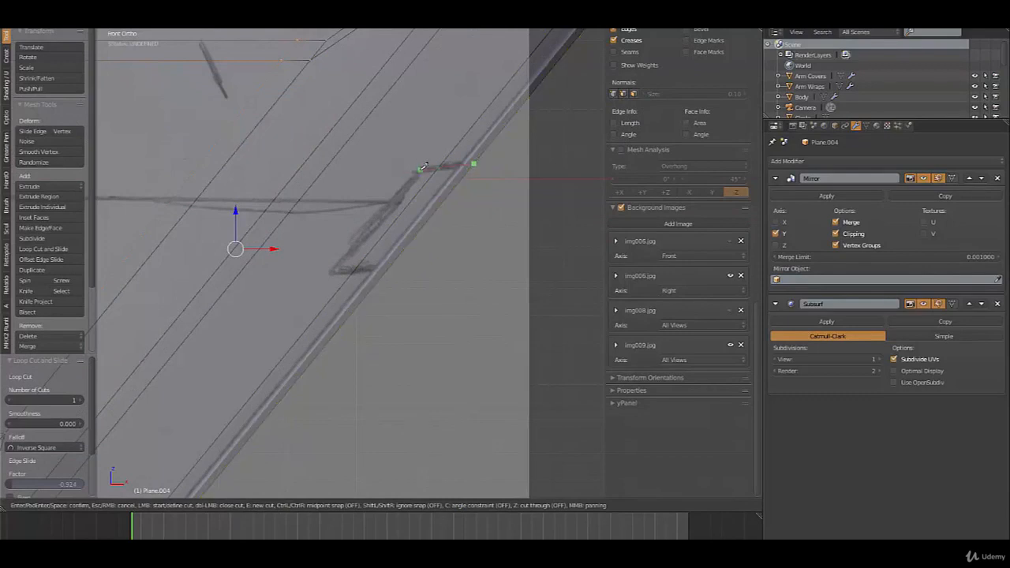
pyautogui.click(420, 169)
pyautogui.click(331, 270)
pyautogui.press('Return')
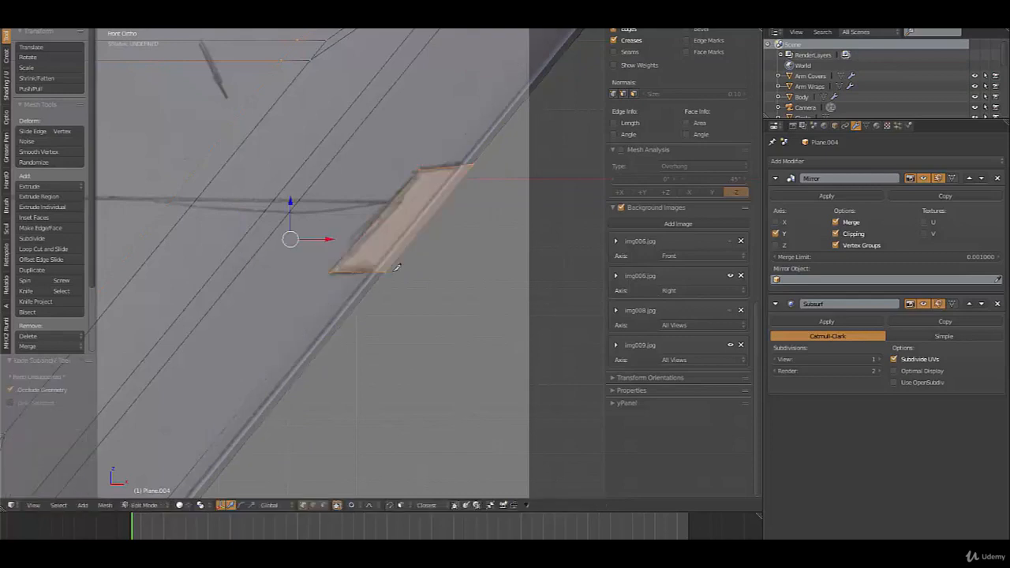
pyautogui.press('x')
pyautogui.click(395, 273)
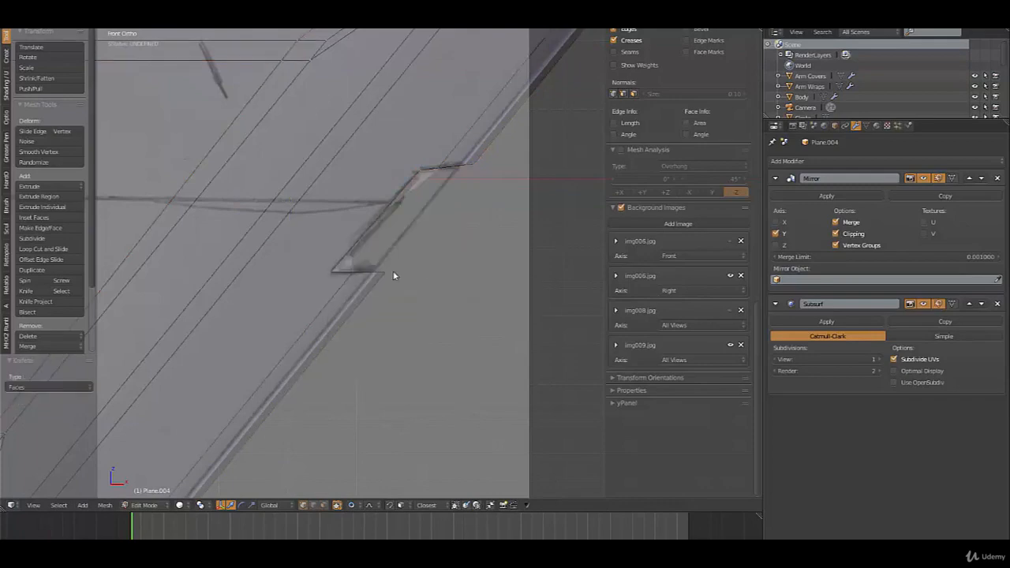
# Extrude the short edge at the notch's upper end 0.072 along Y.
pyautogui.scroll(-1, 401, 274)
pyautogui.moveTo(389, 273); pyautogui.dragTo(345, 180, button='middle')
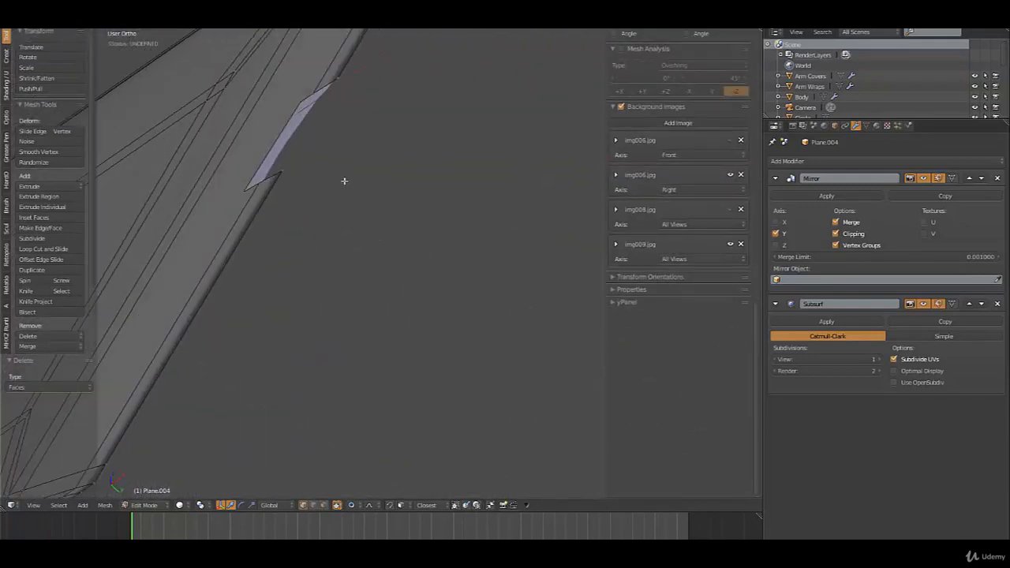
pyautogui.rightClick(307, 96)
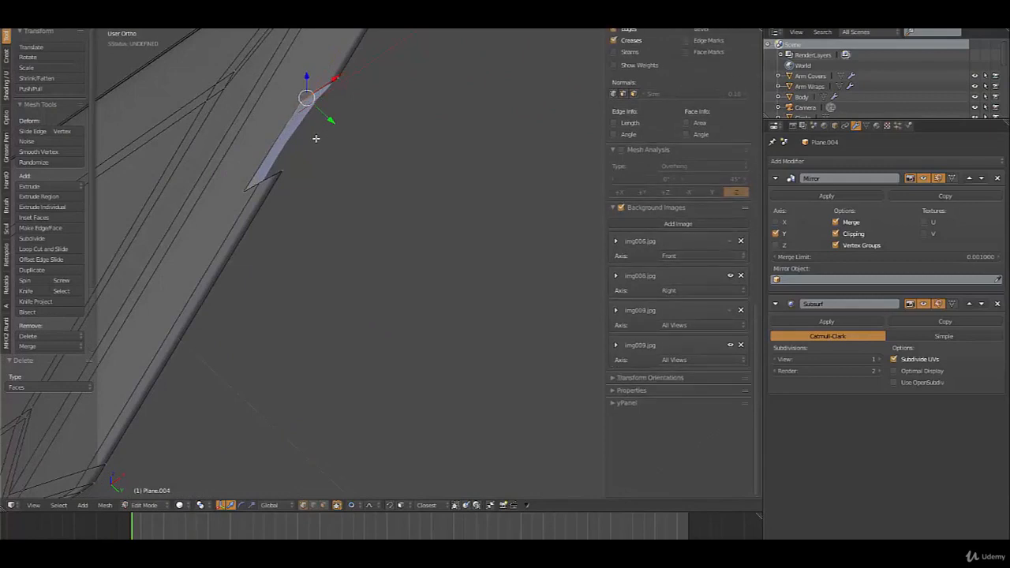
pyautogui.press('g')
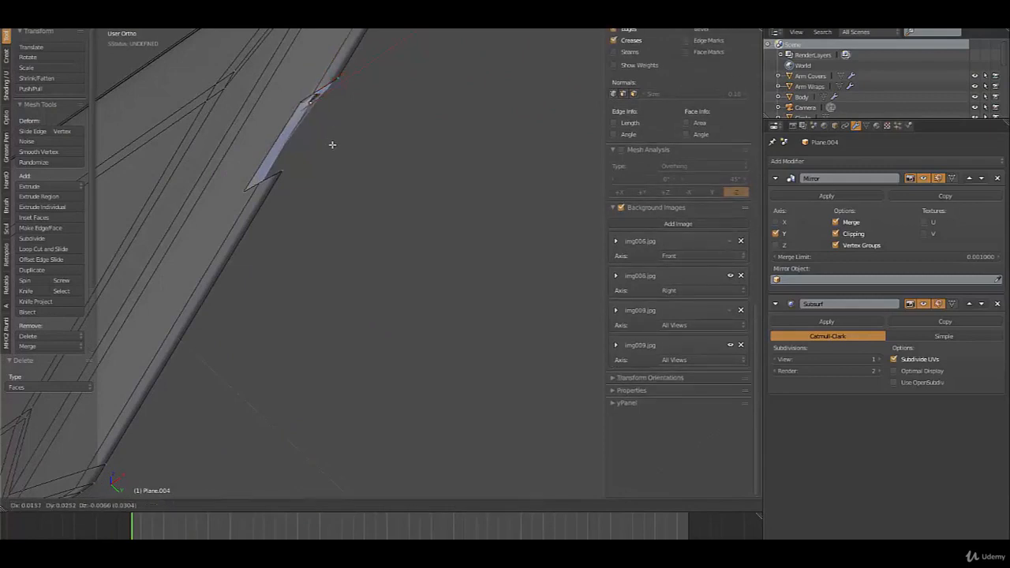
pyautogui.press('y')
pyautogui.click(355, 149)
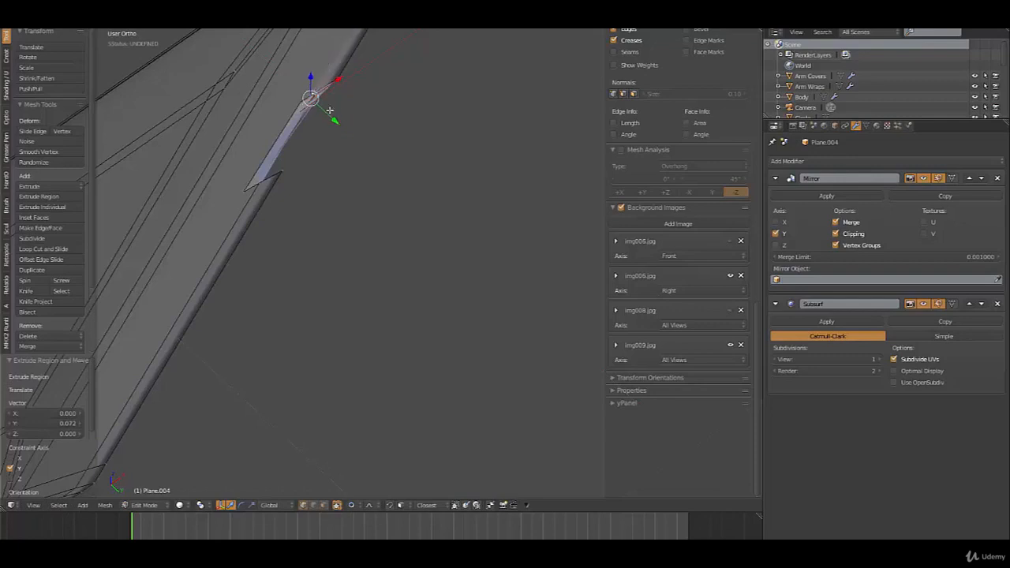
# Extrude the short edge at the notch's lower end about 0.057 along Y, working in wireframe shading.
pyautogui.press('z')
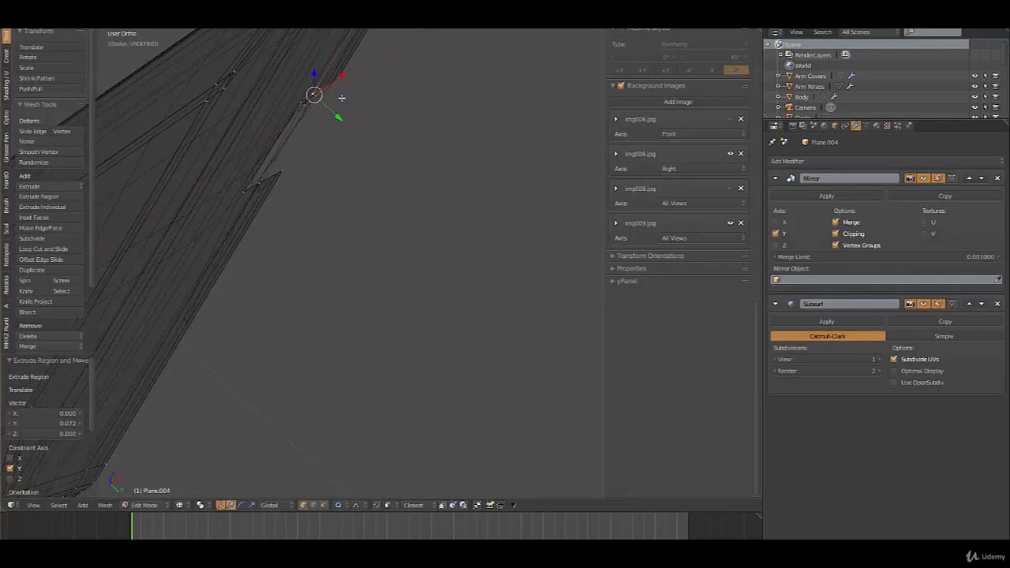
pyautogui.moveTo(342, 98); pyautogui.dragTo(332, 70, button='middle')
pyautogui.scroll(3, 339, 115)
pyautogui.keyDown('shift'); pyautogui.moveTo(262, 129); pyautogui.dragTo(327, 326, button='middle'); pyautogui.keyUp('shift')
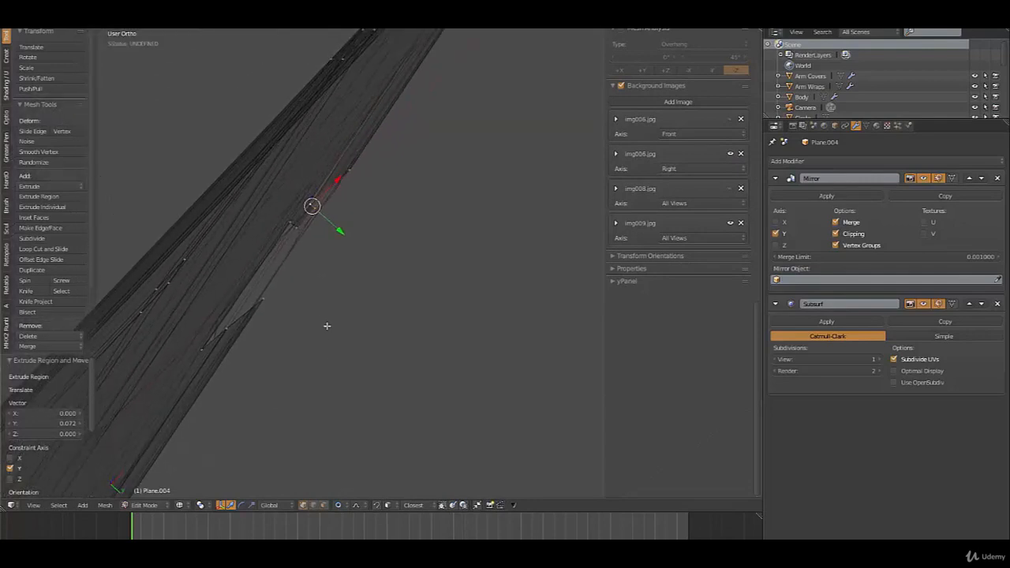
pyautogui.press('KP_Decimal')
pyautogui.scroll(-10, 342, 323)
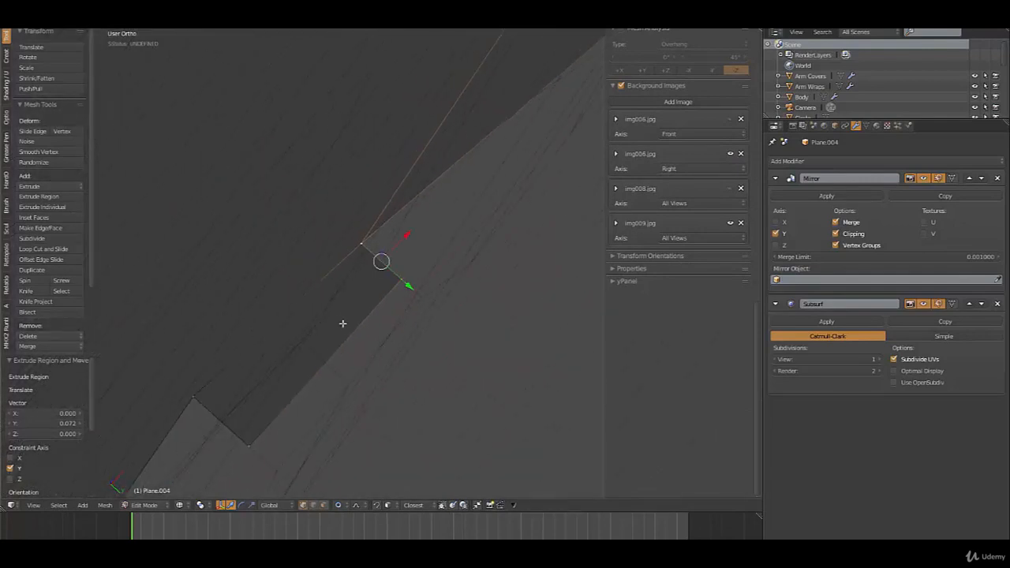
pyautogui.scroll(-6, 343, 324)
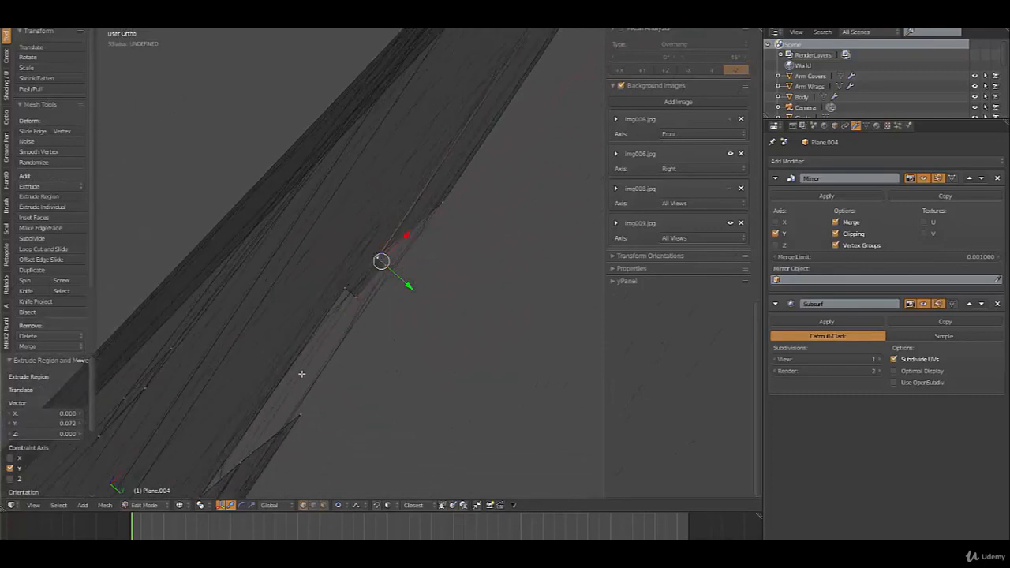
pyautogui.scroll(-1, 302, 373)
pyautogui.moveTo(301, 391); pyautogui.dragTo(313, 422, button='middle')
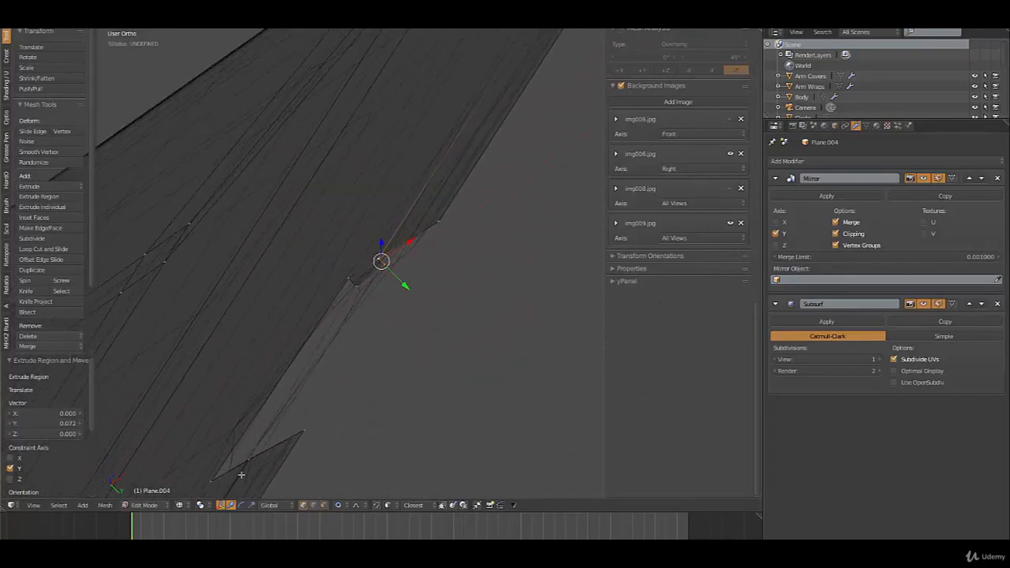
pyautogui.rightClick(244, 463)
pyautogui.keyDown('shift'); pyautogui.rightClick(212, 481); pyautogui.keyUp('shift')
pyautogui.press('e')
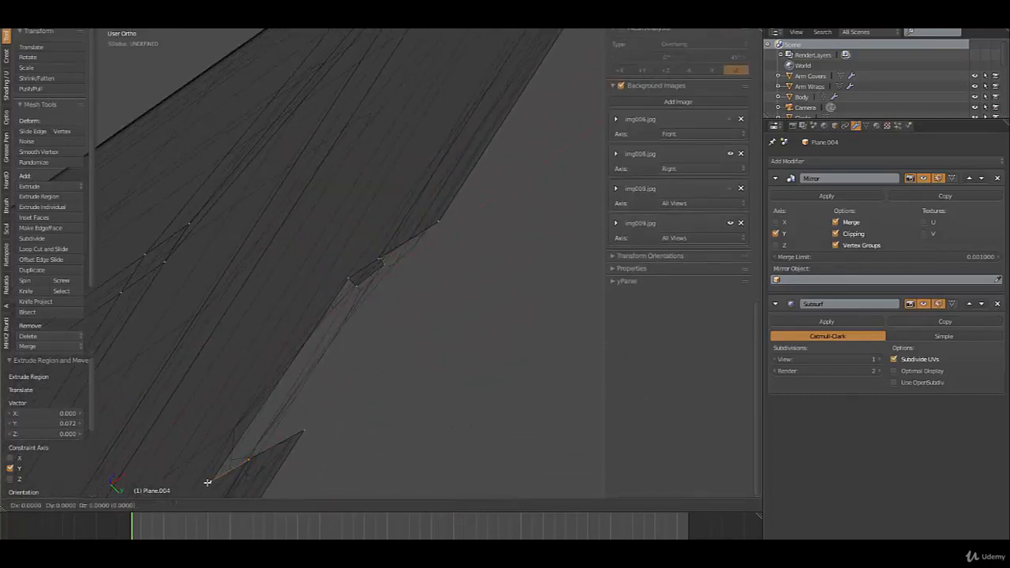
pyautogui.press('y')
pyautogui.click(287, 32)
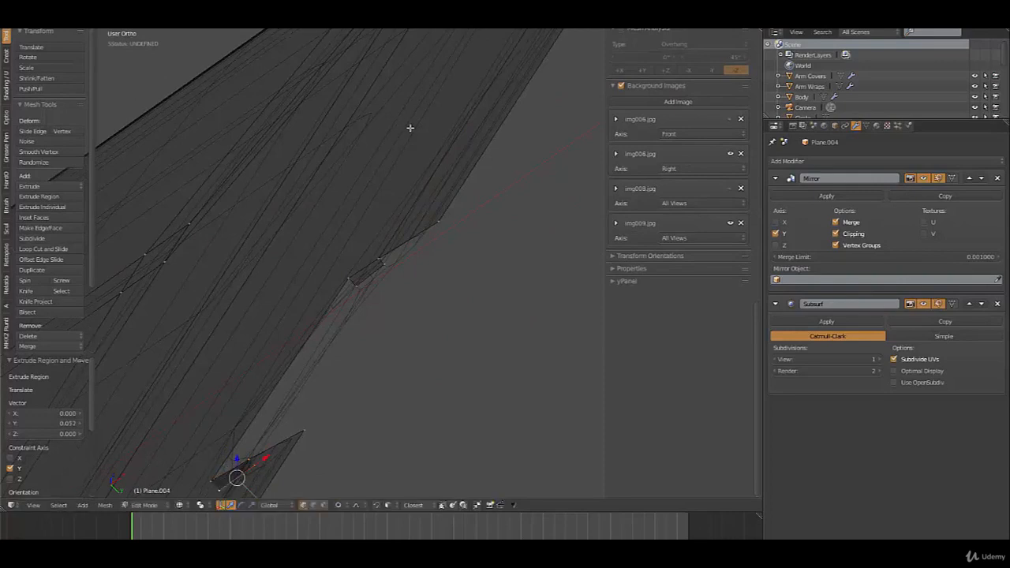
# Fill the notch's inner wall between the two extruded ends and add one loop cut along it, slid toward the blade face.
pyautogui.rightClick(350, 269)
pyautogui.keyDown('shift'); pyautogui.rightClick(202, 487); pyautogui.keyUp('shift')
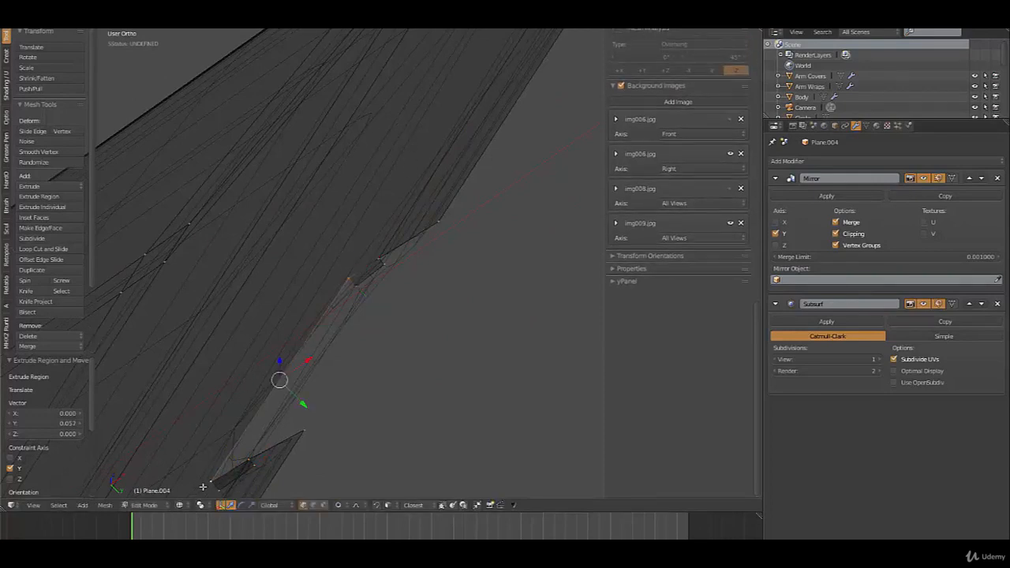
pyautogui.press('f')
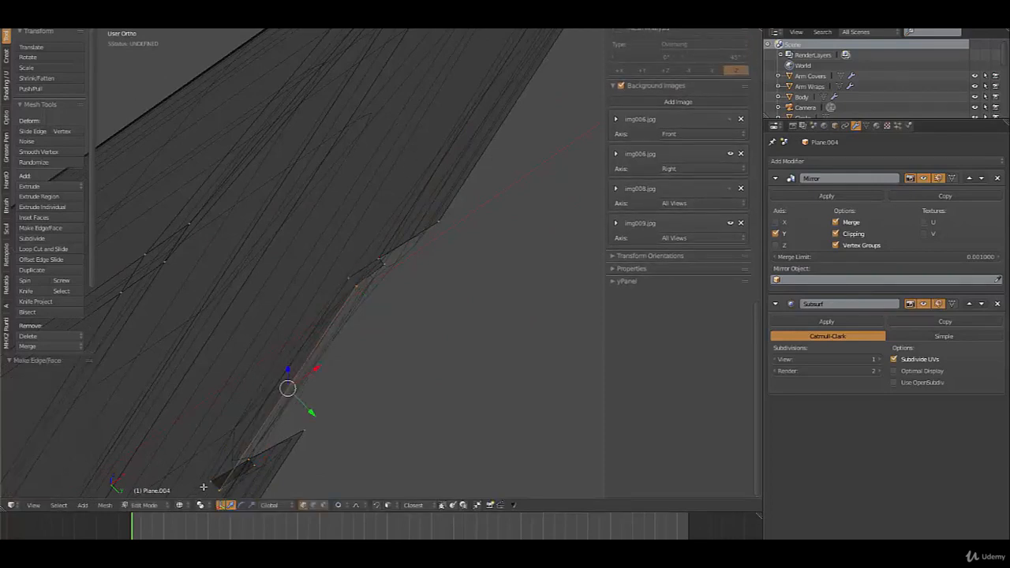
pyautogui.hotkey('ctrl', 'r')
pyautogui.click(382, 260)
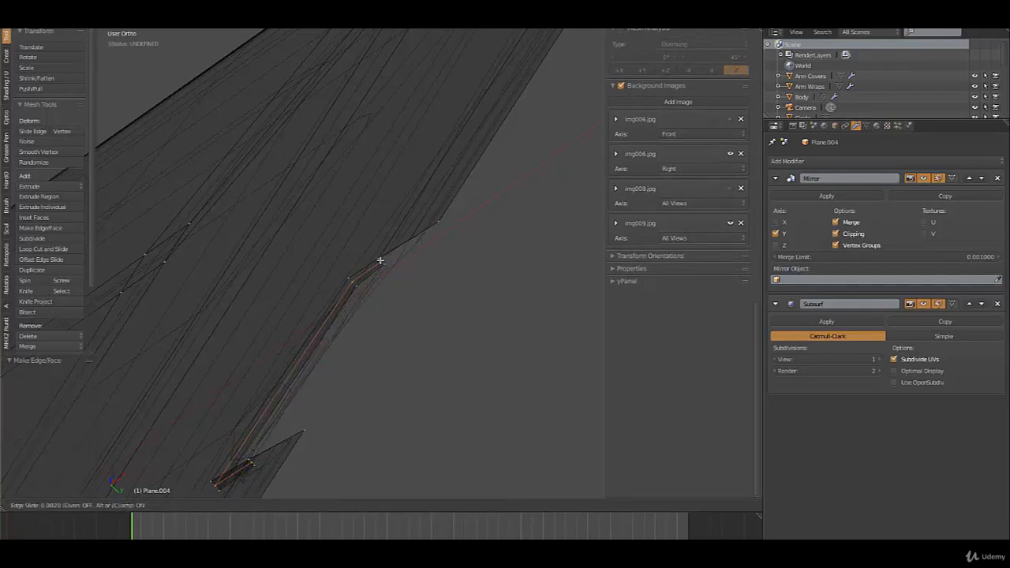
pyautogui.click(377, 261)
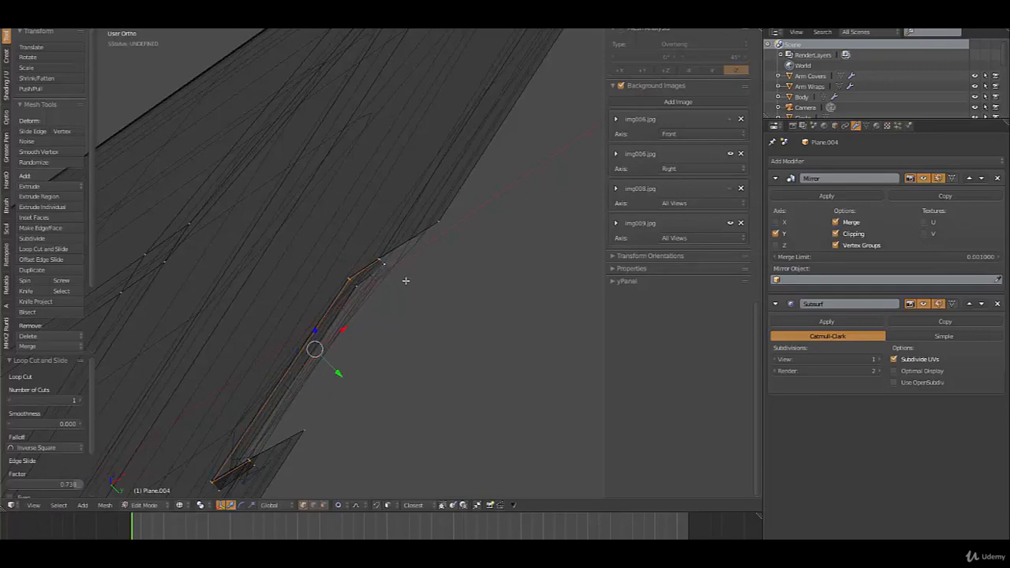
pyautogui.press('f')
pyautogui.hotkey('ctrl', 'z')
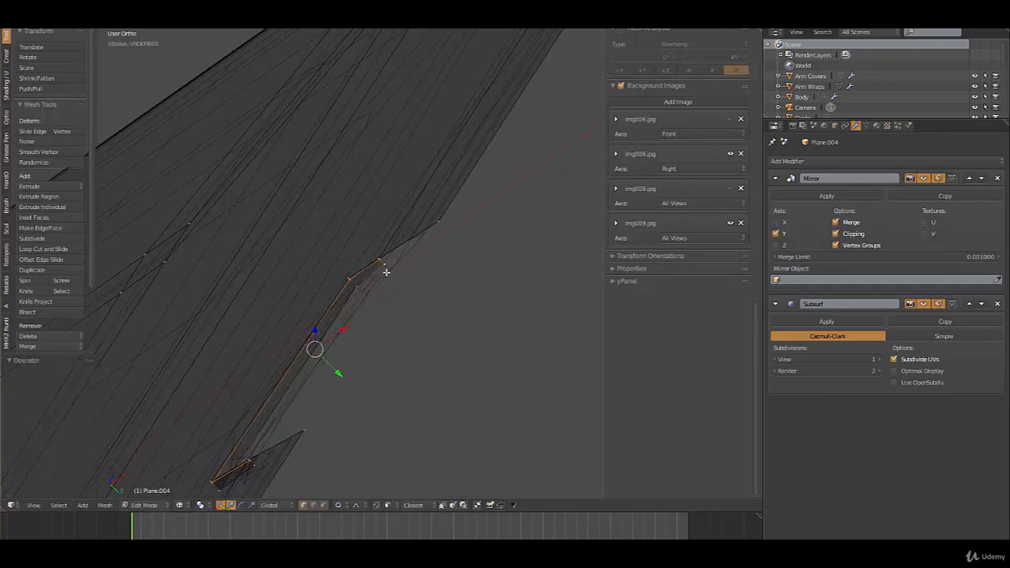
# Fill the open gap between the notch's upper inner corner and its outer corner, and dismiss the chat notification.
pyautogui.rightClick(383, 263)
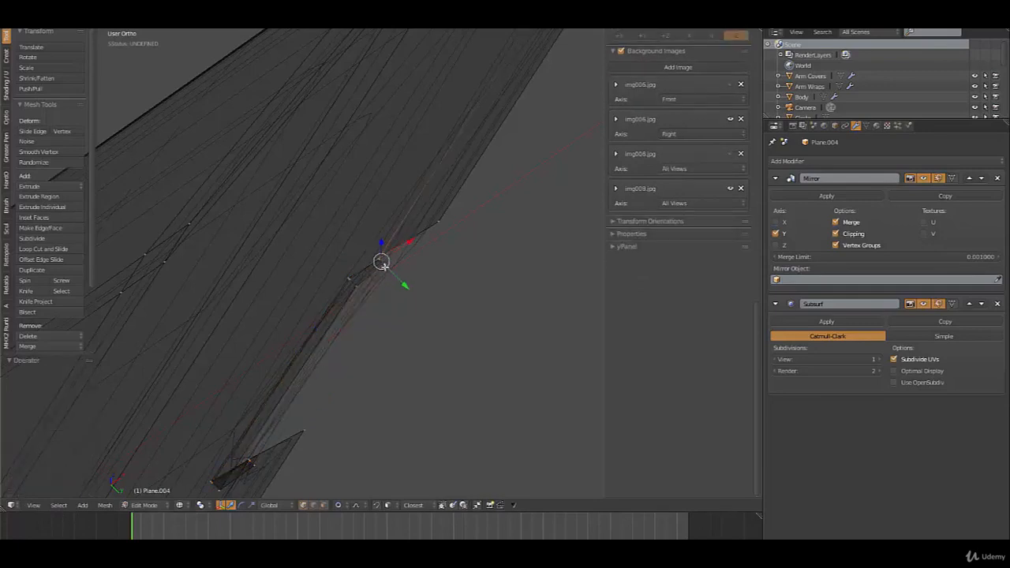
pyautogui.rightClick(384, 266)
pyautogui.rightClick(382, 264)
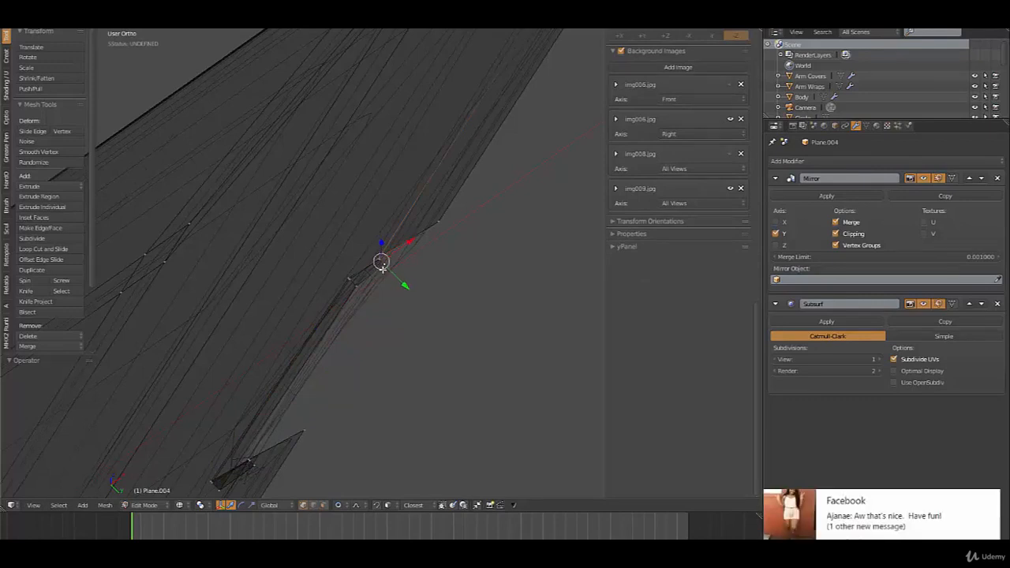
pyautogui.rightClick(384, 268)
pyautogui.scroll(6, 386, 272)
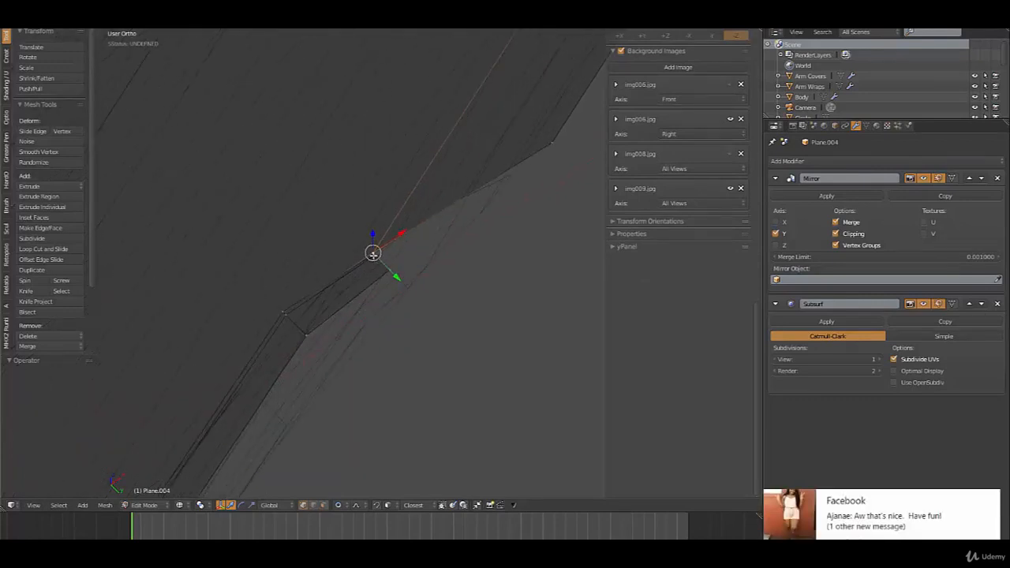
pyautogui.keyDown('shift'); pyautogui.rightClick(374, 261); pyautogui.keyUp('shift')
pyautogui.press('f')
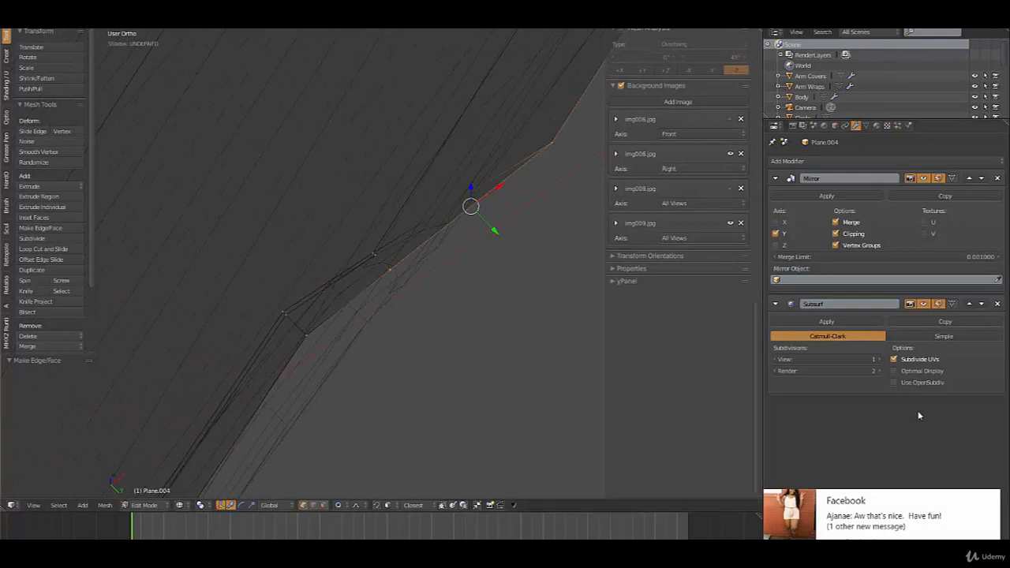
pyautogui.click(991, 499)
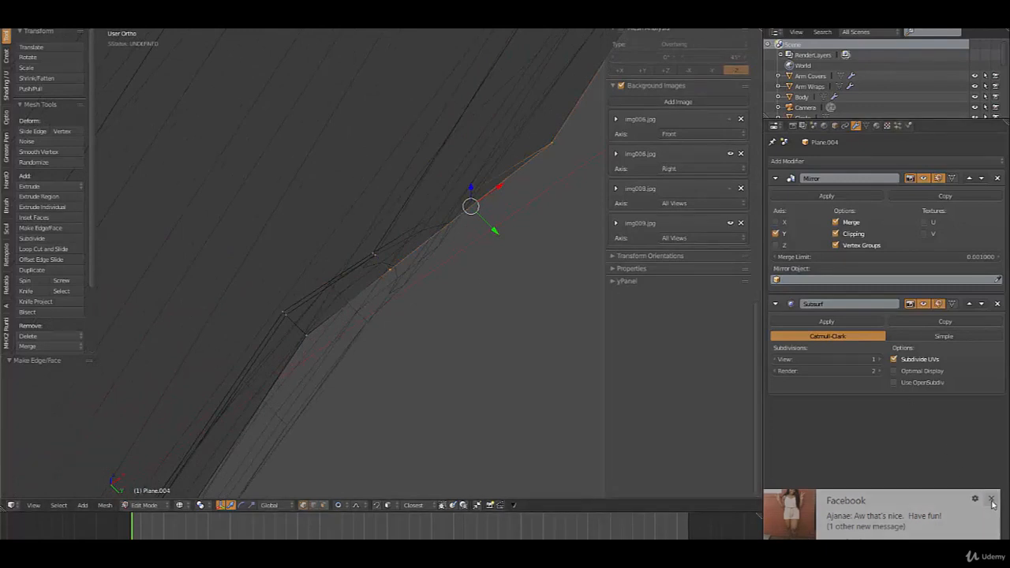
# Check the notch's inner walls from another angle, clear the selection and return to solid shading.
pyautogui.moveTo(374, 299); pyautogui.dragTo(269, 325, button='middle')
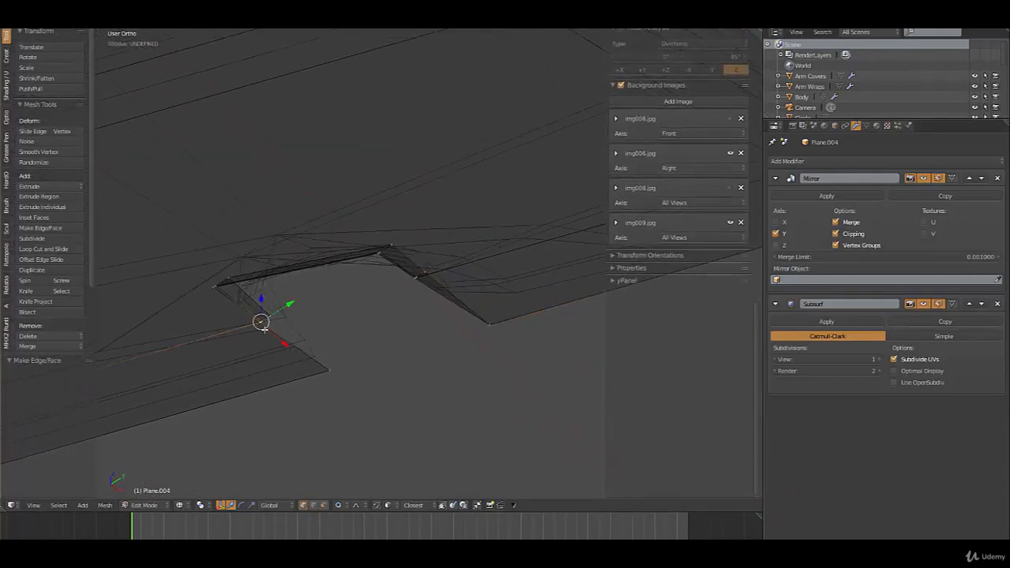
pyautogui.keyDown('alt'); pyautogui.rightClick(285, 342); pyautogui.keyUp('alt')
pyautogui.press('a')
pyautogui.moveTo(323, 342)
pyautogui.mouseDown(button='middle')
pyautogui.moveTo(346, 352)
pyautogui.moveTo(329, 343)
pyautogui.moveTo(360, 377)
pyautogui.moveTo(354, 422)
pyautogui.moveTo(379, 357)
pyautogui.mouseUp(button='middle')
pyautogui.press('z')
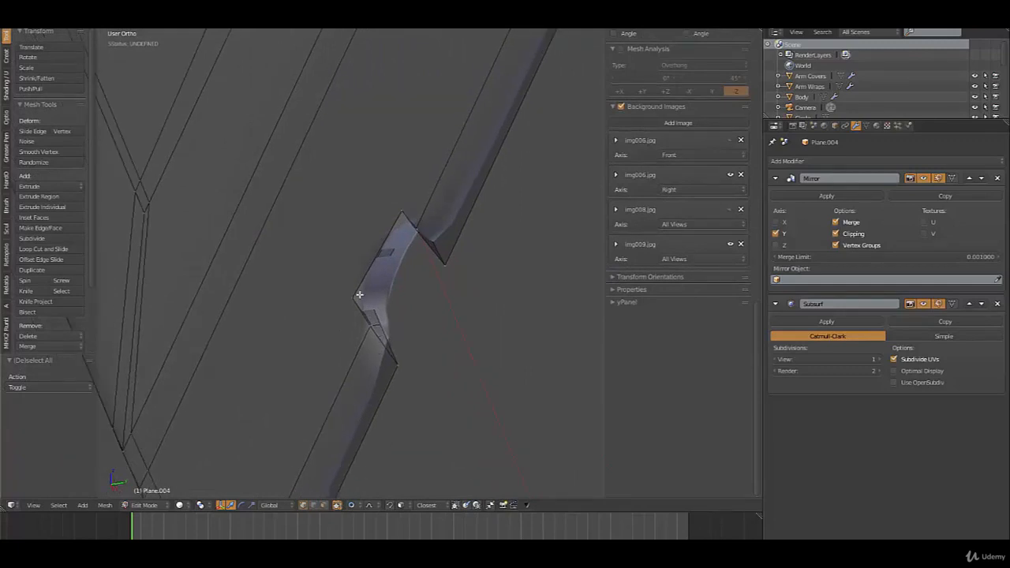
# Connect the notch's upper inner corner to the bevel vertex above and its lower inner corner to the vertex near the blade's opposite edge.
pyautogui.scroll(-3, 338, 236)
pyautogui.rightClick(390, 229)
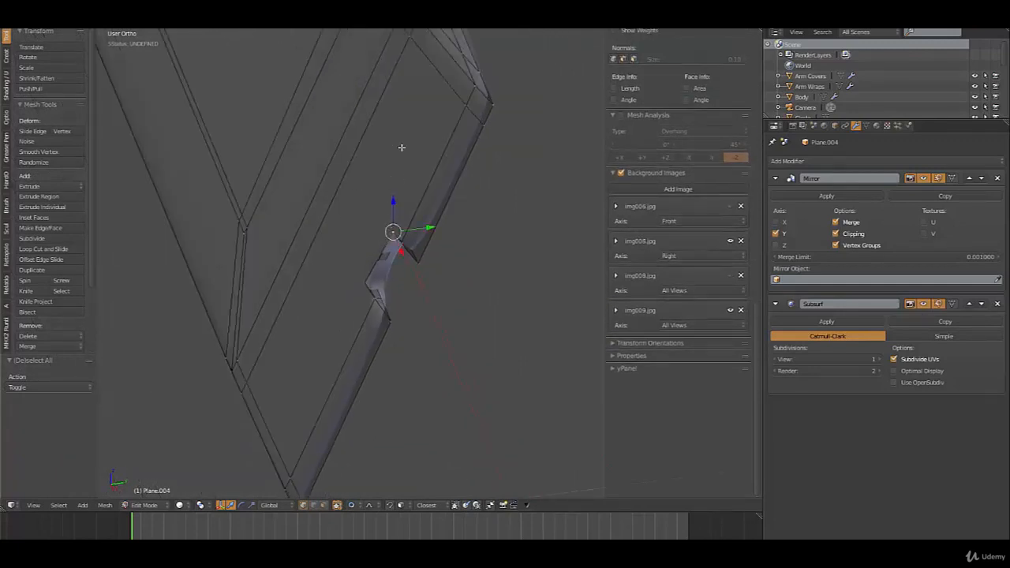
pyautogui.keyDown('shift'); pyautogui.rightClick(412, 38); pyautogui.keyUp('shift')
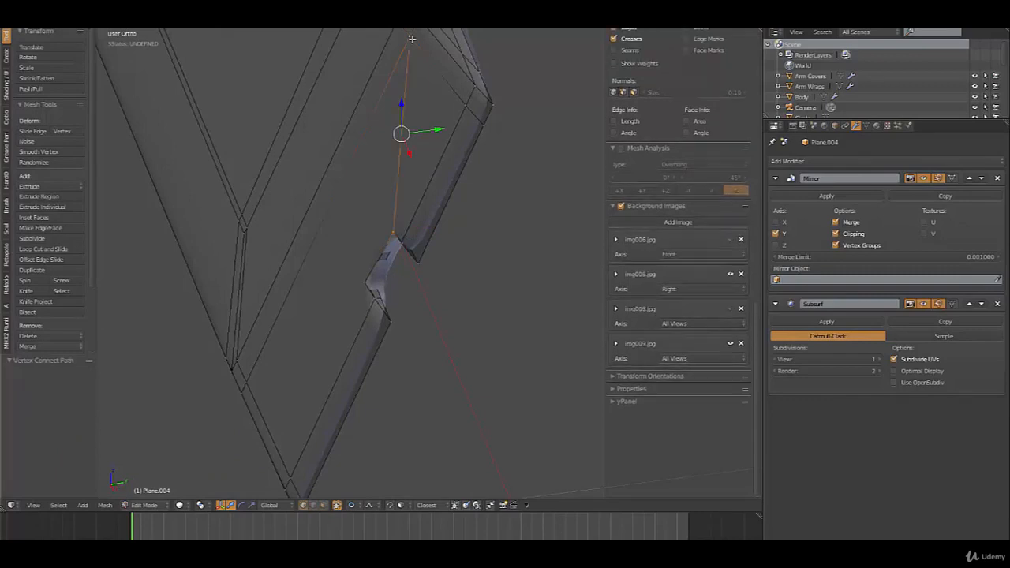
pyautogui.press('j')
pyautogui.rightClick(363, 285)
pyautogui.keyDown('shift'); pyautogui.rightClick(244, 376); pyautogui.keyUp('shift')
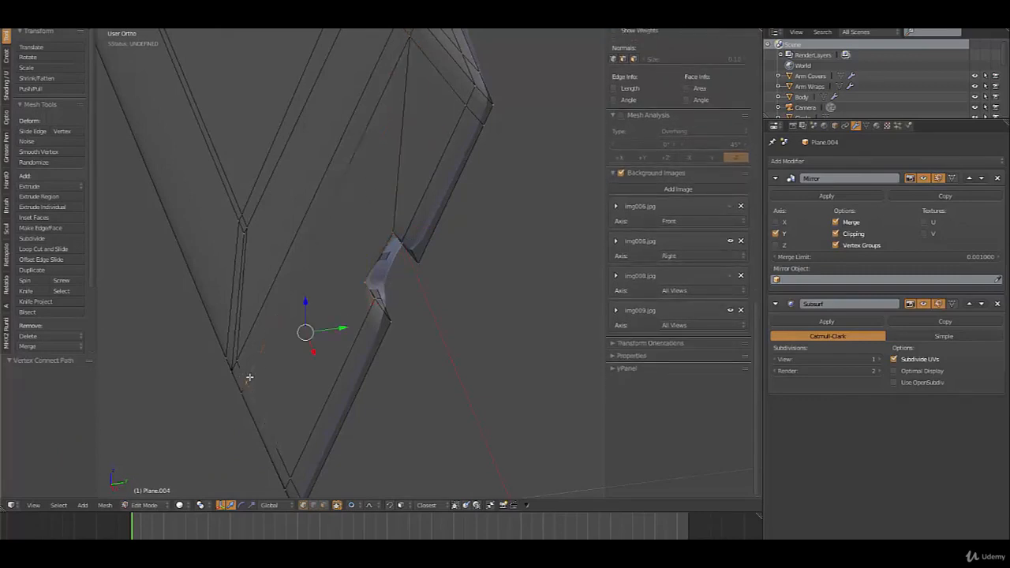
pyautogui.press('j')
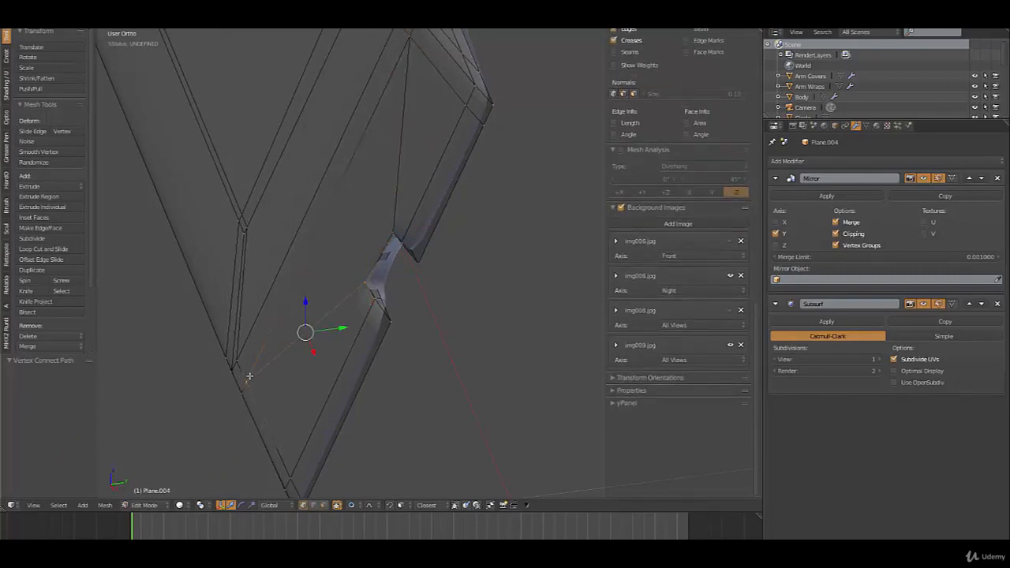
# Crease the short end edges at the notch's lower and upper sides to 1.00.
pyautogui.scroll(2, 386, 280)
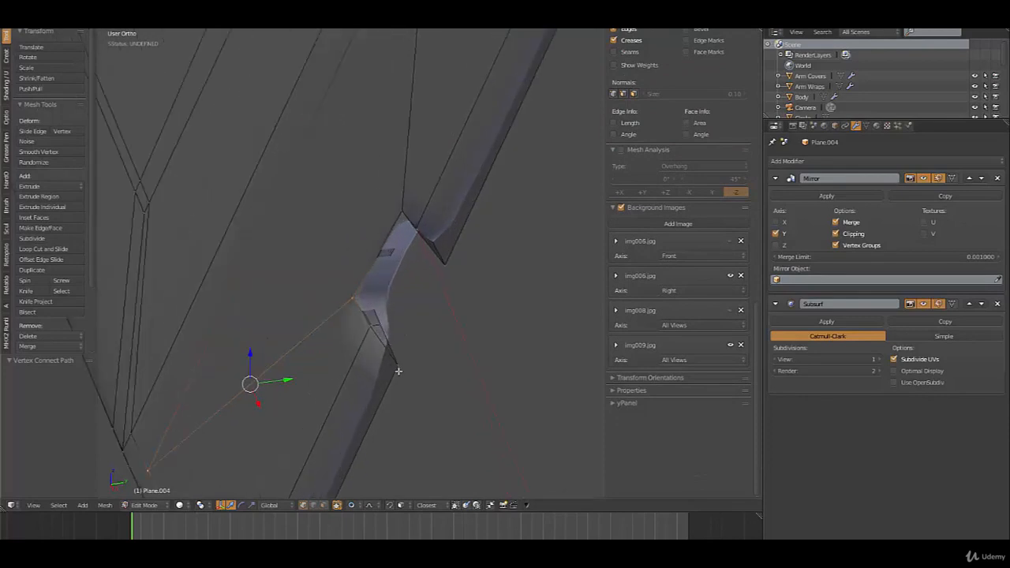
pyautogui.rightClick(396, 366)
pyautogui.keyDown('shift'); pyautogui.rightClick(374, 327); pyautogui.keyUp('shift')
pyautogui.hotkey('ctrl', 'z')
pyautogui.hotkey('ctrl', 'z')
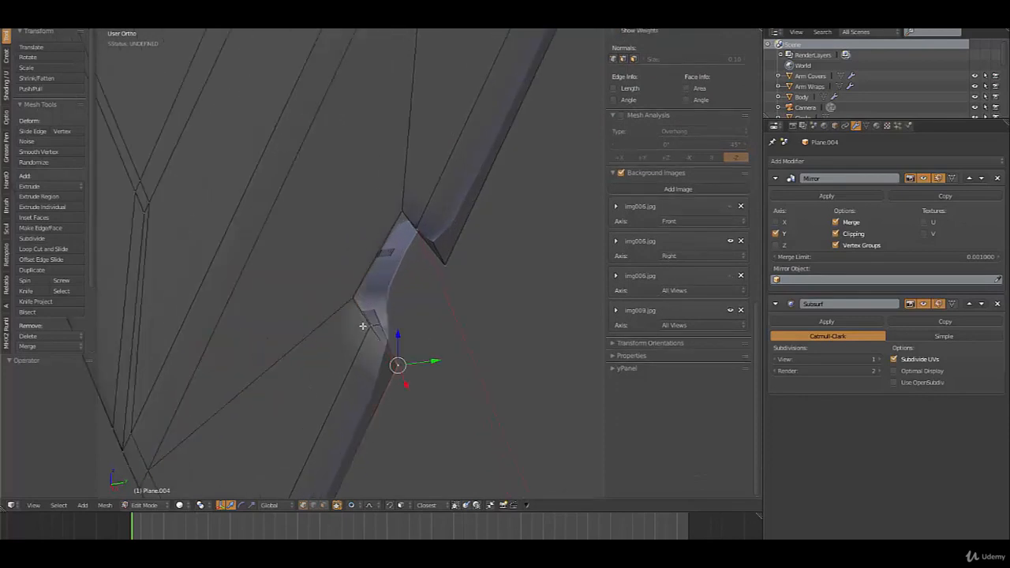
pyautogui.scroll(8, 634, 151)
pyautogui.scroll(10, 660, 152)
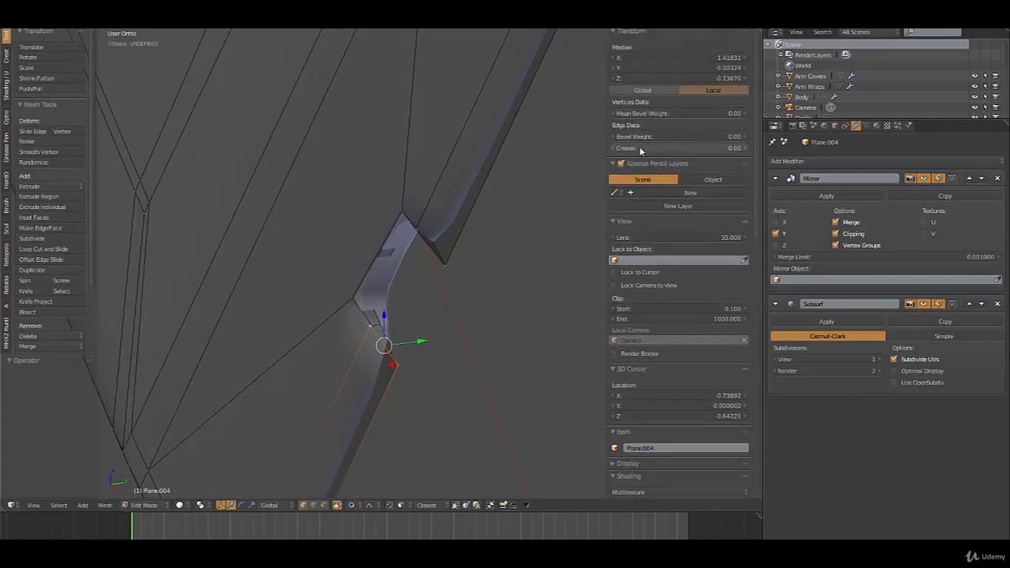
pyautogui.moveTo(649, 148); pyautogui.dragTo(770, 148)
pyautogui.rightClick(439, 253)
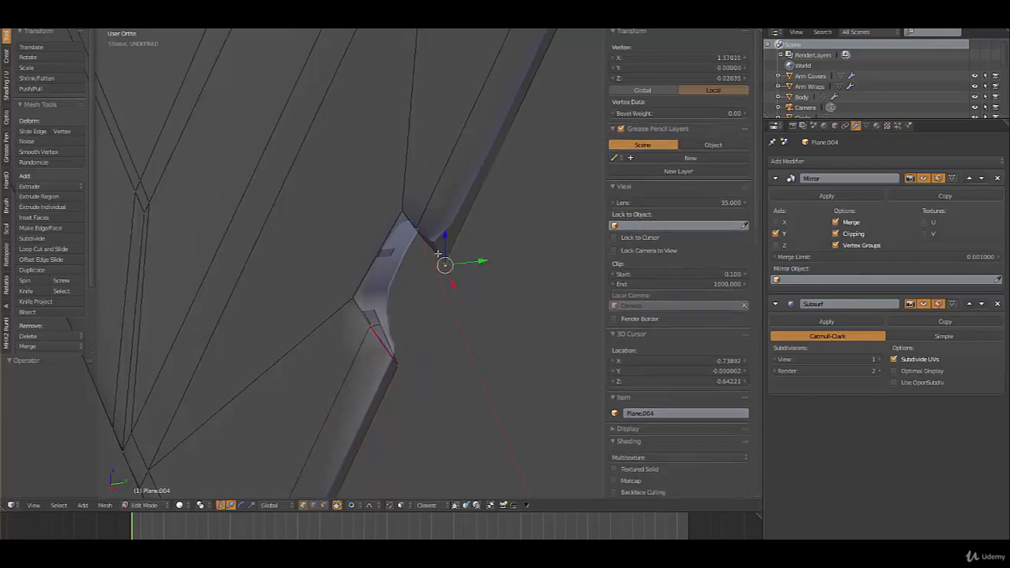
pyautogui.keyDown('shift'); pyautogui.rightClick(422, 236); pyautogui.keyUp('shift')
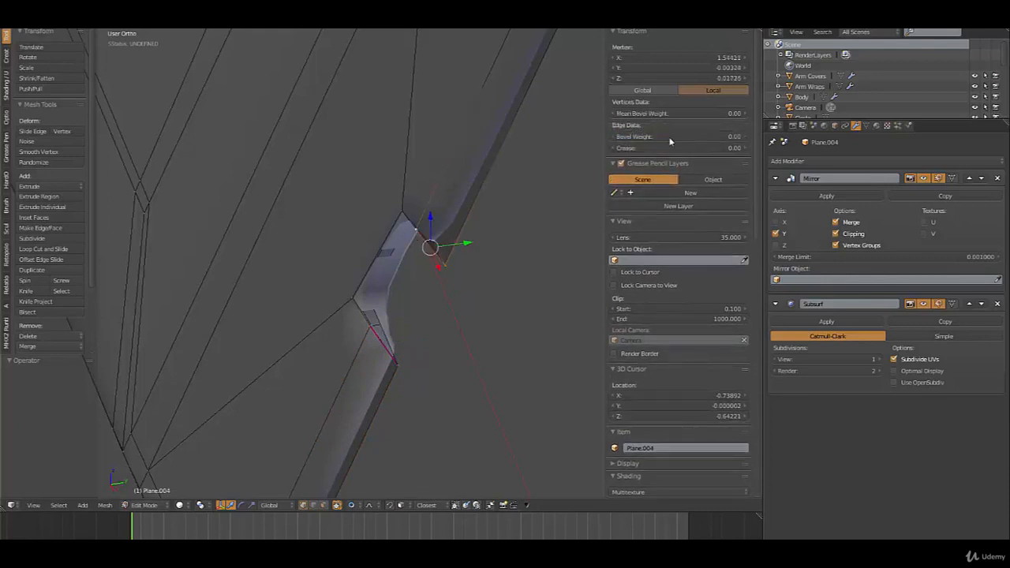
pyautogui.moveTo(624, 149); pyautogui.dragTo(679, 149)
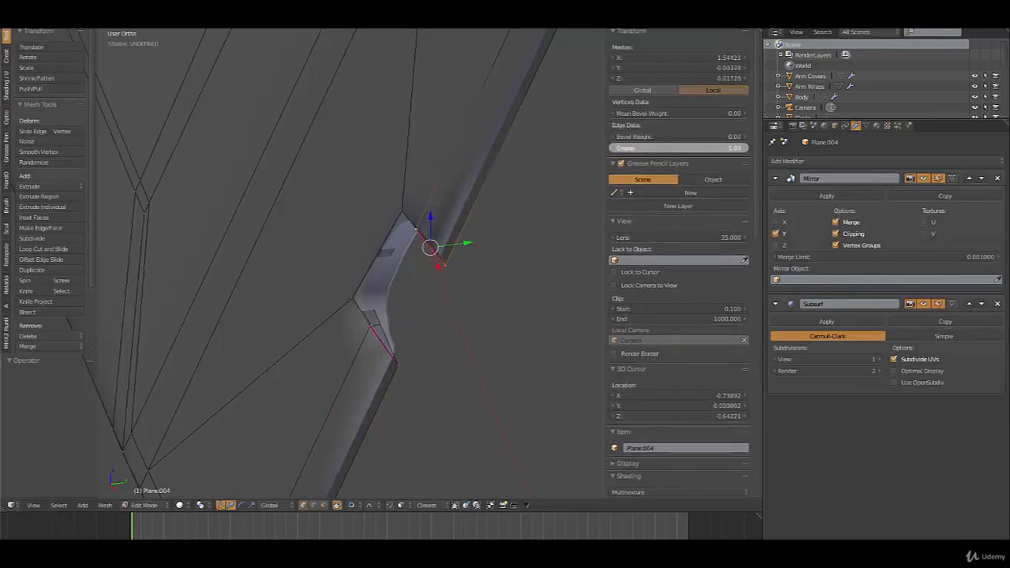
# Set a mean crease of 1.00 on the edge loop running around the blade's outer rim.
pyautogui.keyDown('alt'); pyautogui.rightClick(503, 155); pyautogui.keyUp('alt')
pyautogui.scroll(-9, 350, 256)
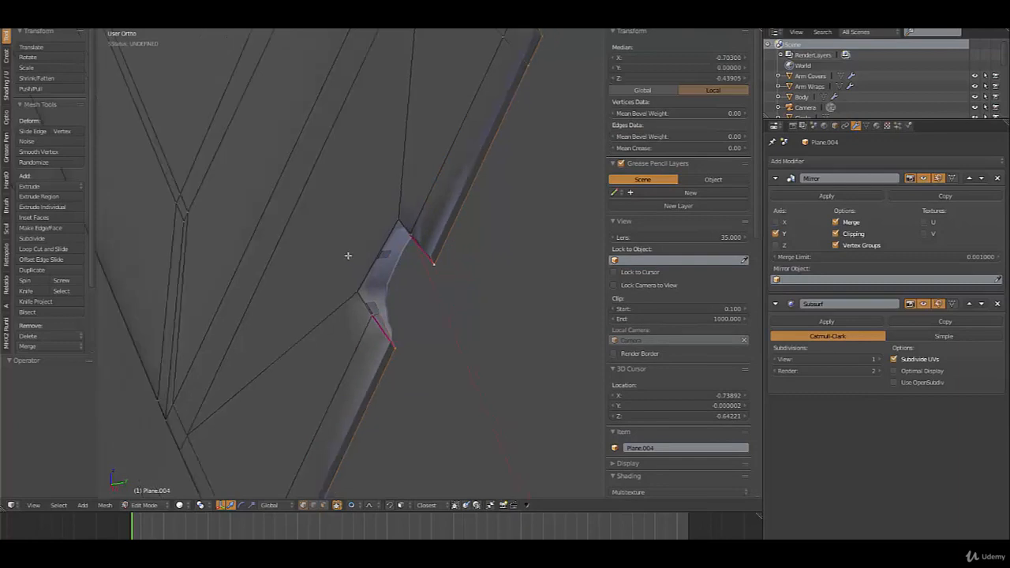
pyautogui.scroll(-2, 358, 257)
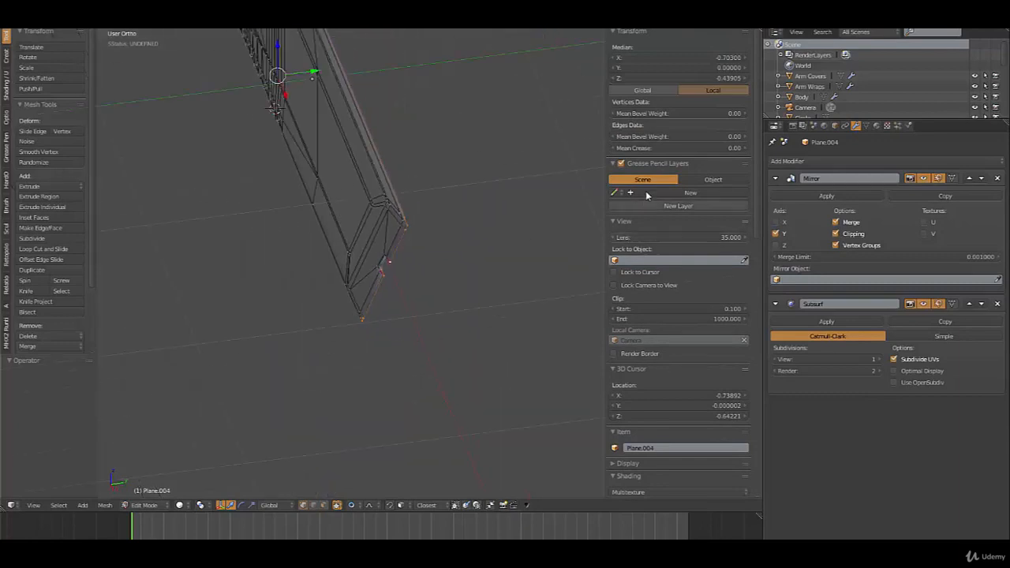
pyautogui.moveTo(641, 149)
pyautogui.mouseDown()
pyautogui.moveTo(676, 149)
pyautogui.moveTo(646, 150)
pyautogui.mouseUp()
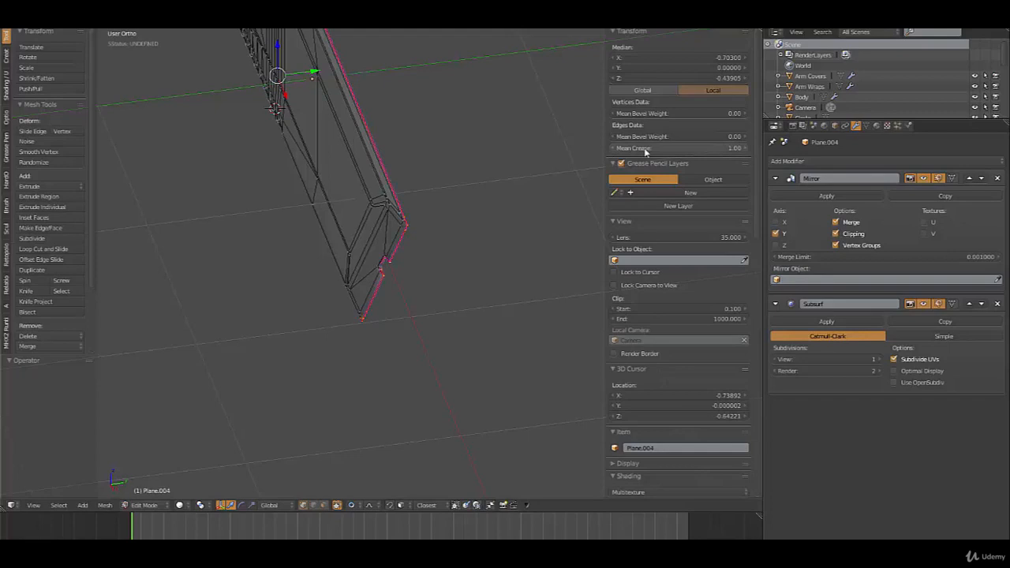
# Return to Object Mode and examine the blade's guard end against the reference sketch in front view.
pyautogui.moveTo(542, 85); pyautogui.dragTo(452, 235, button='middle')
pyautogui.press('Tab')
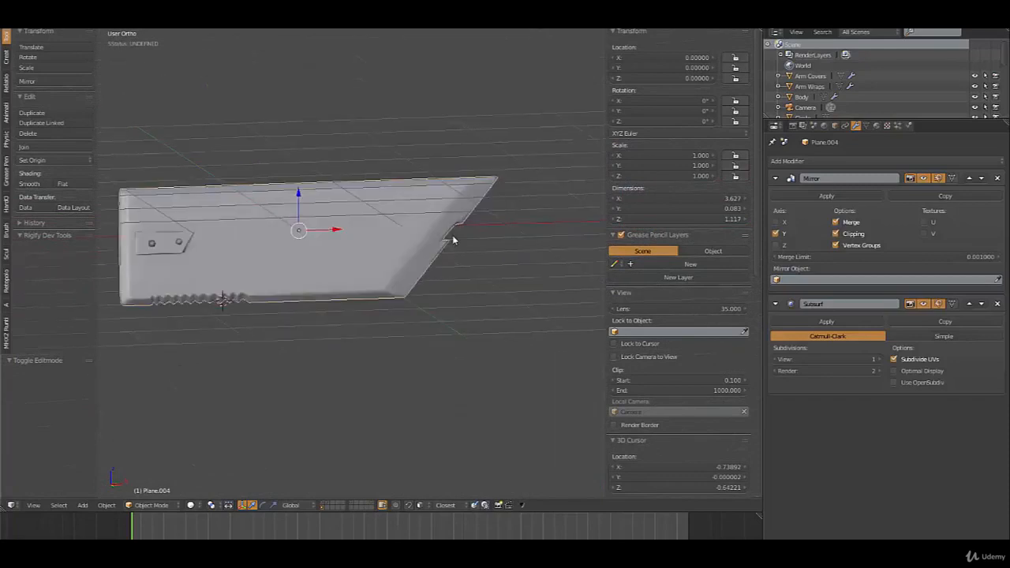
pyautogui.press('KP_1')
pyautogui.keyDown('shift'); pyautogui.moveTo(390, 259); pyautogui.dragTo(537, 226, button='middle'); pyautogui.keyUp('shift')
pyautogui.keyDown('shift'); pyautogui.moveTo(396, 234); pyautogui.dragTo(452, 249, button='middle'); pyautogui.keyUp('shift')
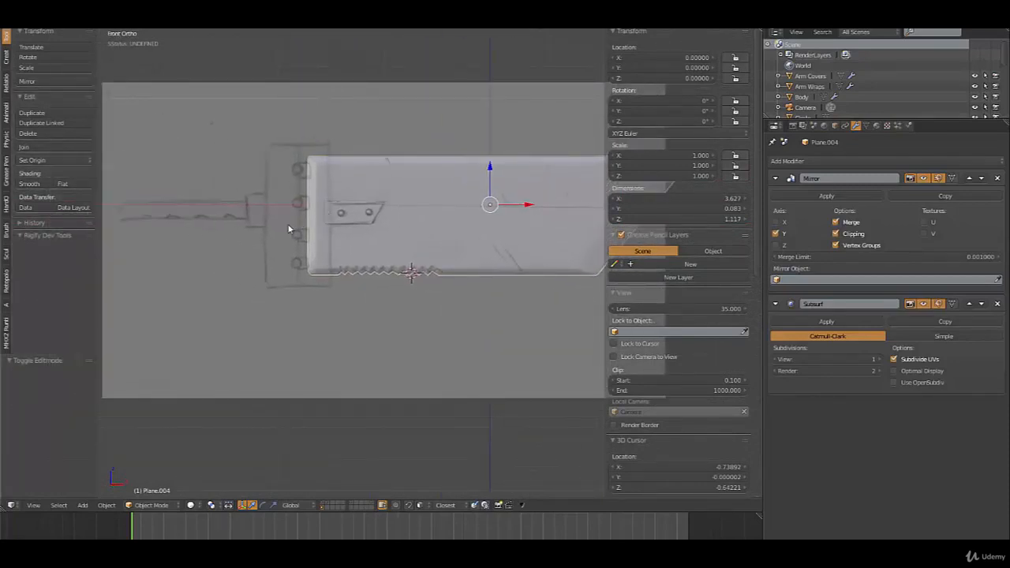
pyautogui.scroll(2, 296, 229)
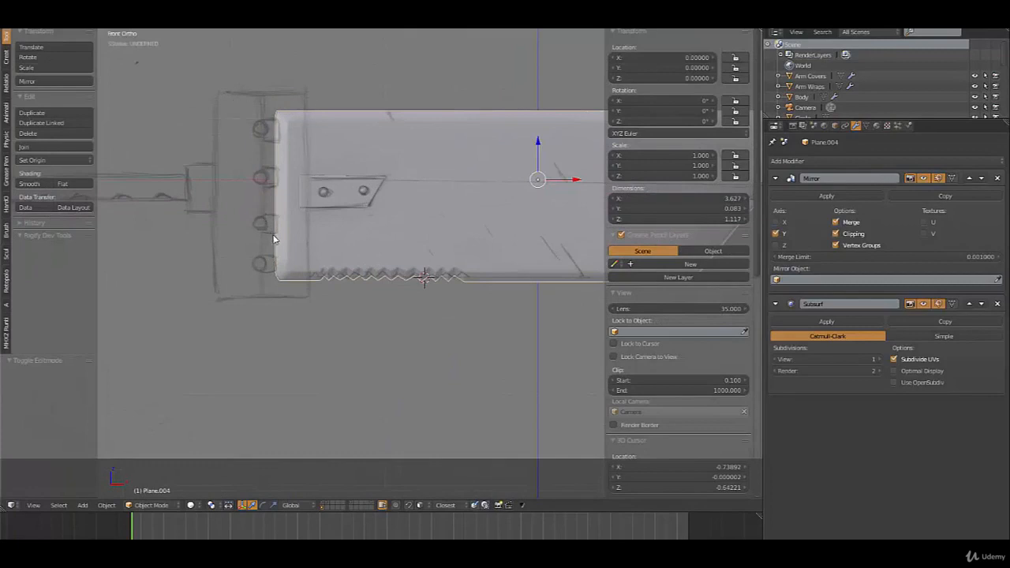
pyautogui.keyDown('shift'); pyautogui.moveTo(276, 240); pyautogui.dragTo(331, 242, button='middle'); pyautogui.keyUp('shift')
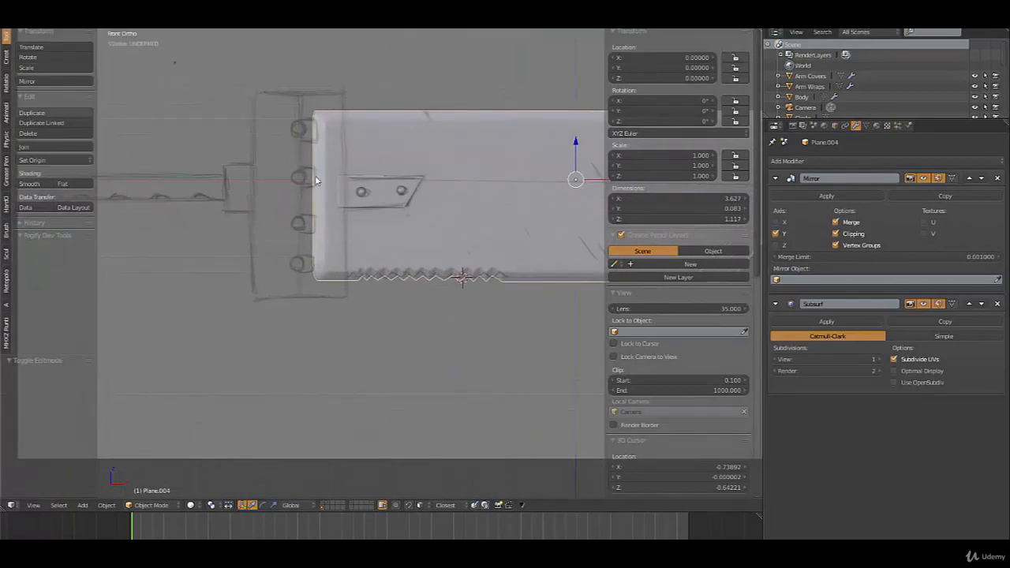
pyautogui.scroll(-2, 361, 212)
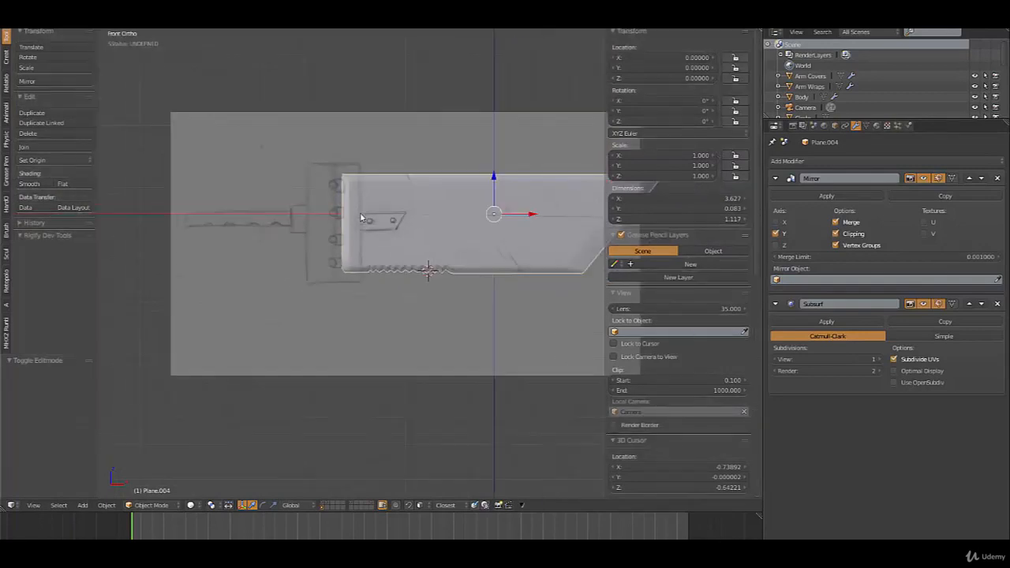
pyautogui.scroll(1, 361, 217)
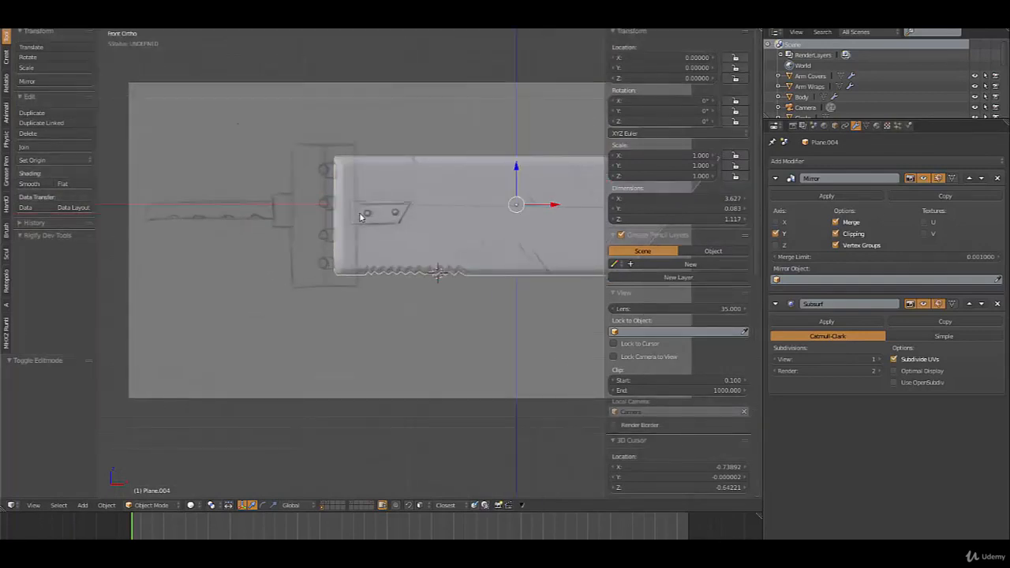
pyautogui.hotkey('shift', 'a')
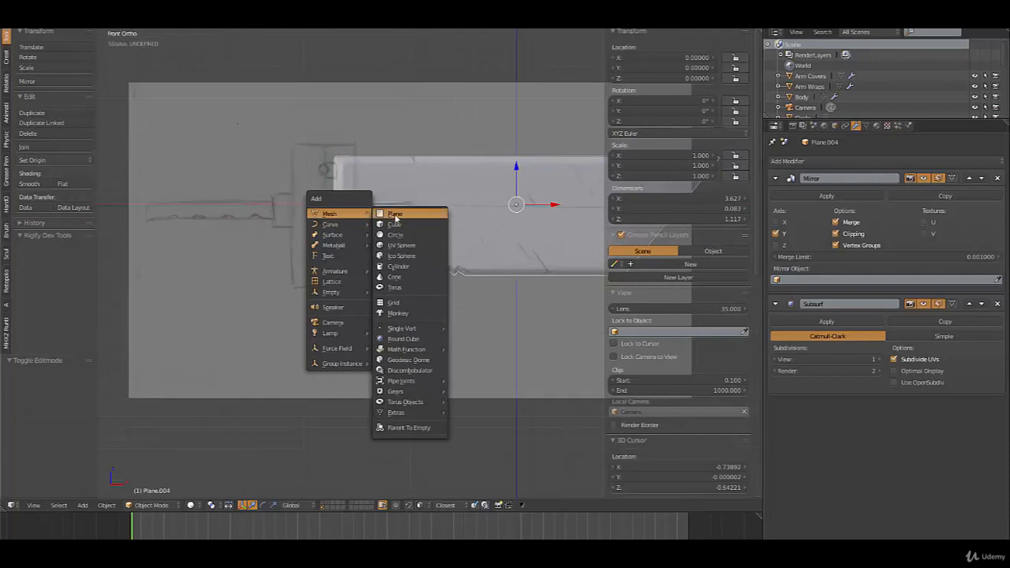
pyautogui.click(398, 224)
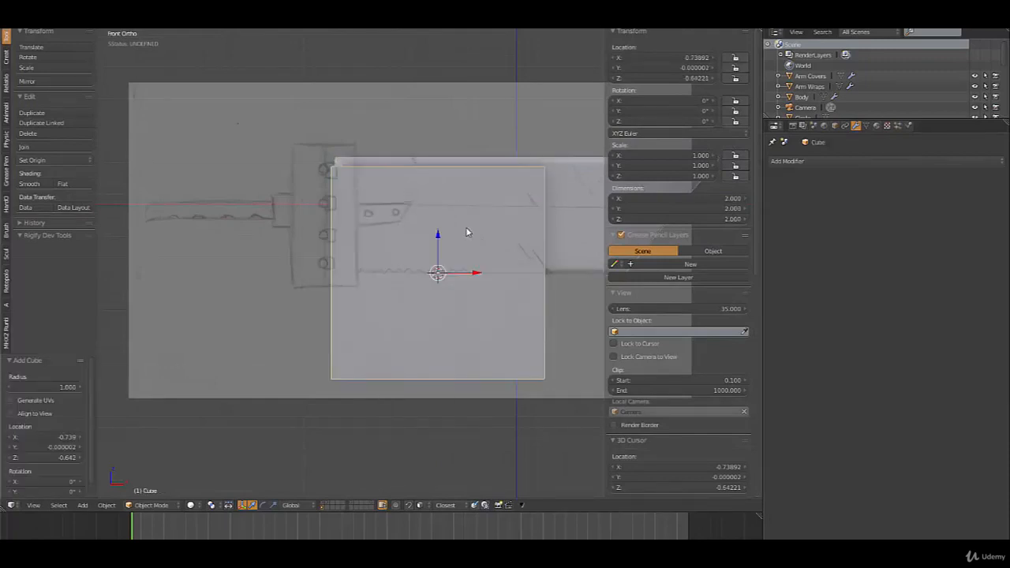
pyautogui.hotkey('ctrl', 'z')
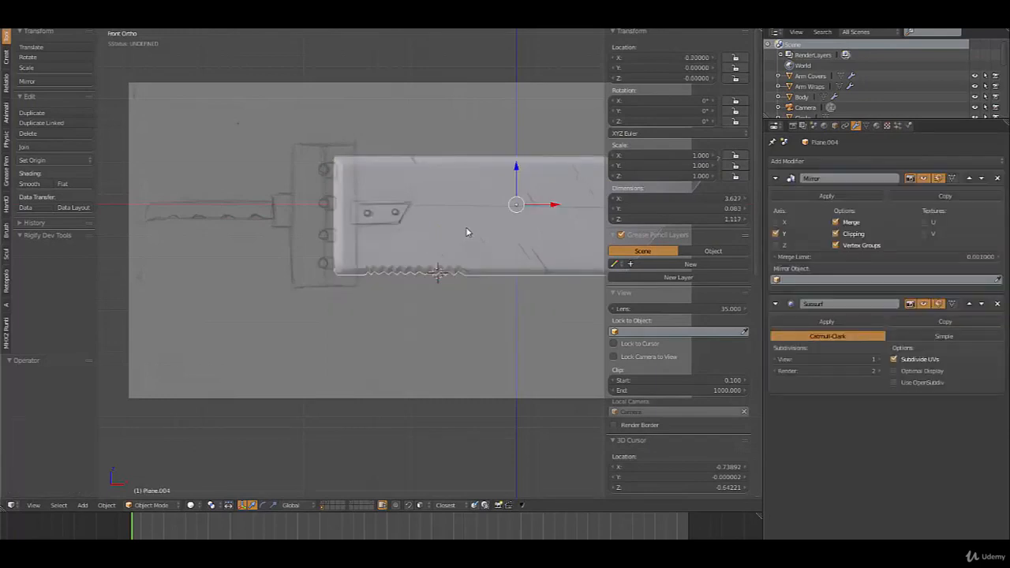
# Snap the 3D cursor to the world origin and add a cube mesh there for the guard.
pyautogui.hotkey('shift', 's')
pyautogui.click(469, 238)
pyautogui.hotkey('shift', 'a')
pyautogui.moveTo(471, 239)
pyautogui.click(514, 236)
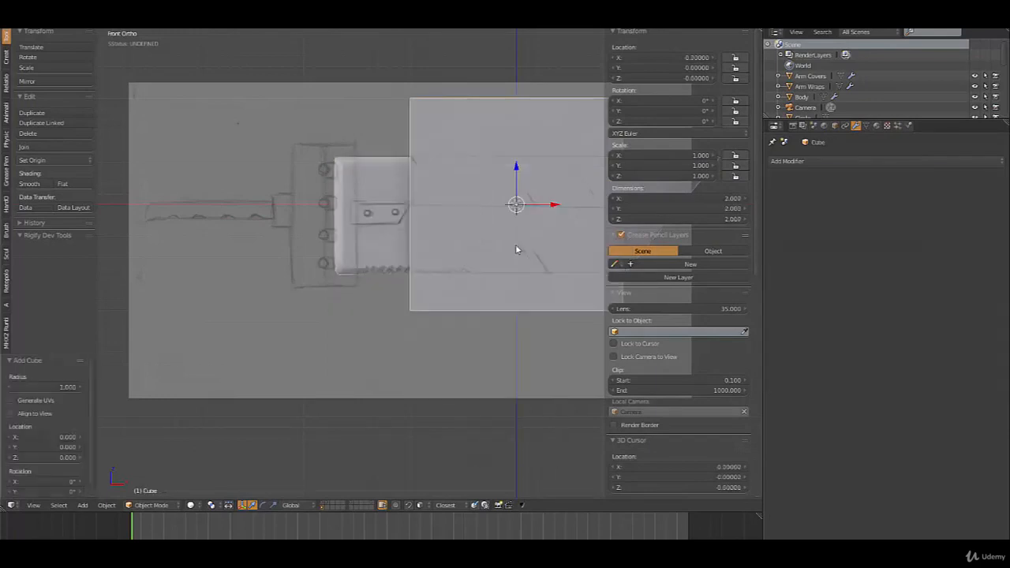
# Move the cube's geometry about -1.77 along X in Edit Mode, centring it over the sketched guard.
pyautogui.press('Tab')
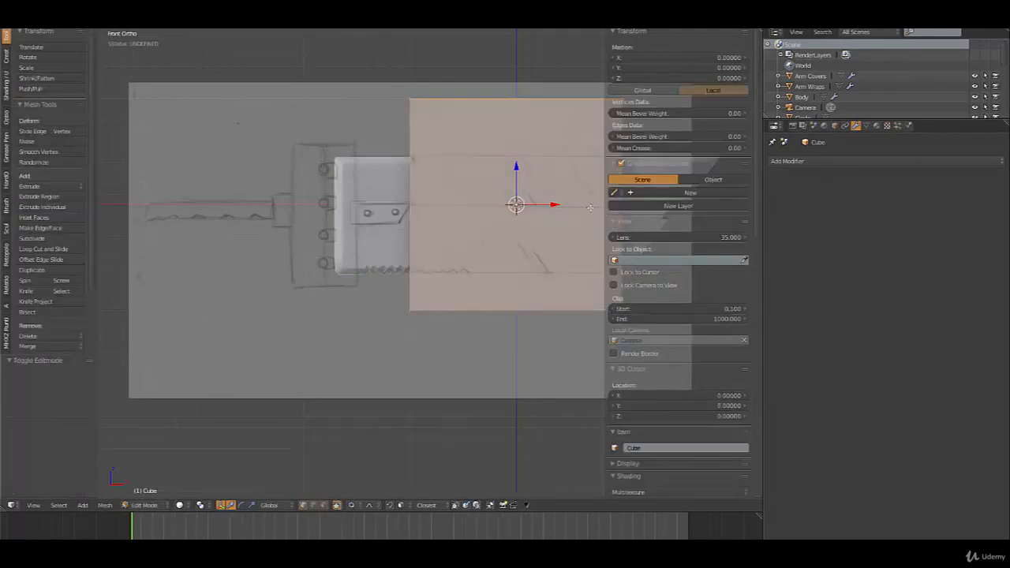
pyautogui.press('g')
pyautogui.press('x')
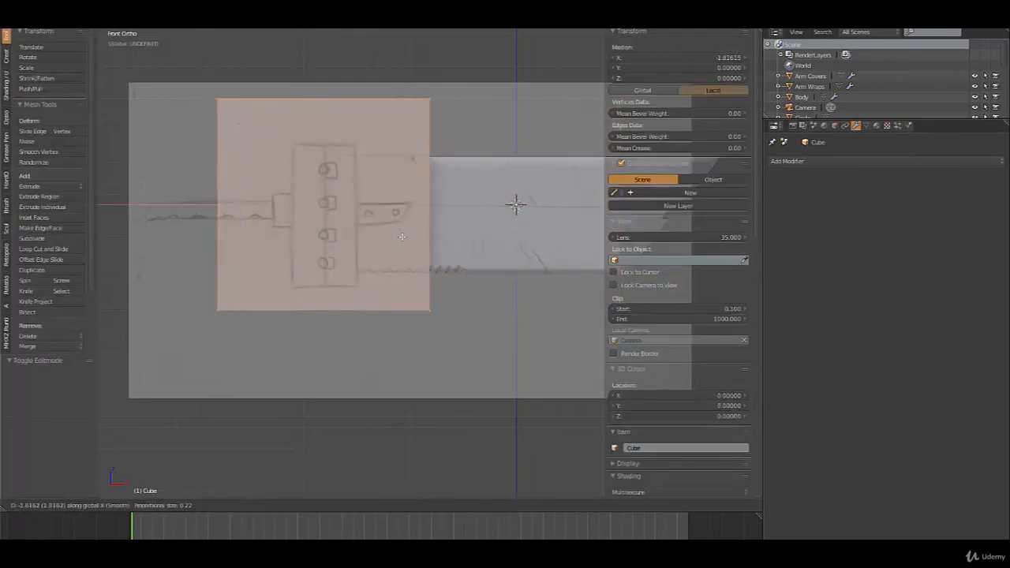
pyautogui.click(410, 234)
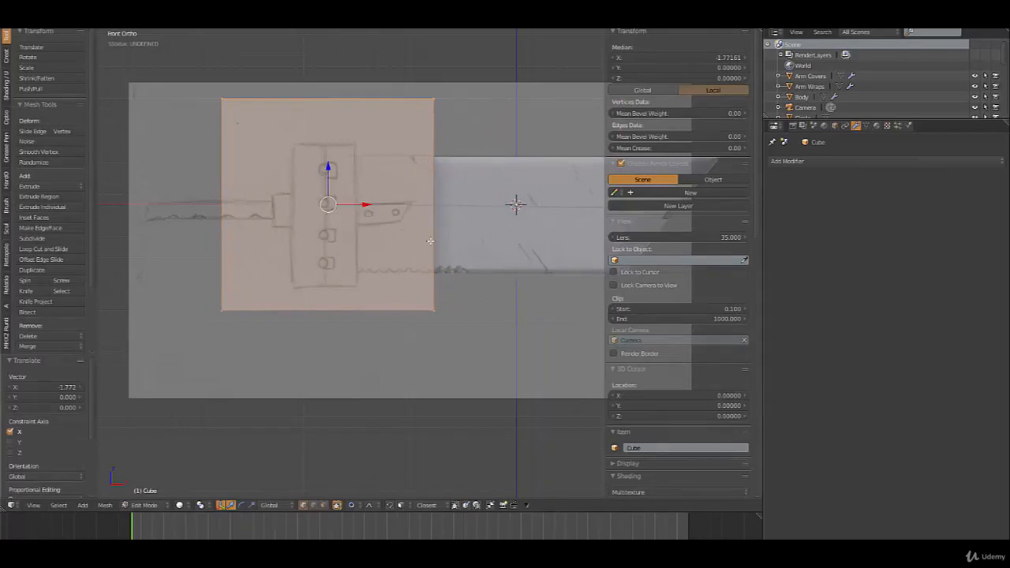
# Scale the cube to about 0.773 overall and 0.425 along X, and shift it about -0.035 along X to fit the sketched guard.
pyautogui.press('s')
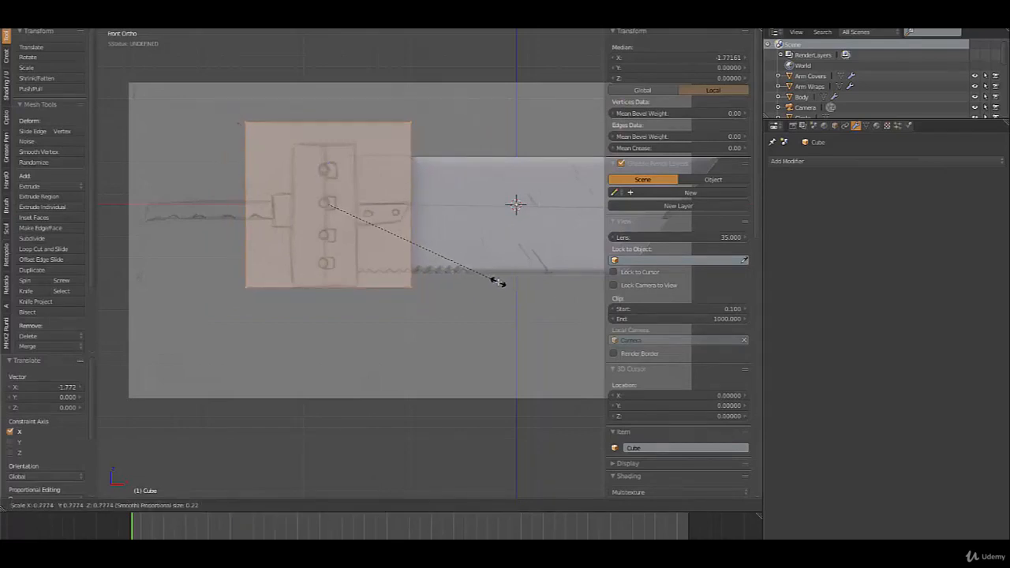
pyautogui.click(498, 282)
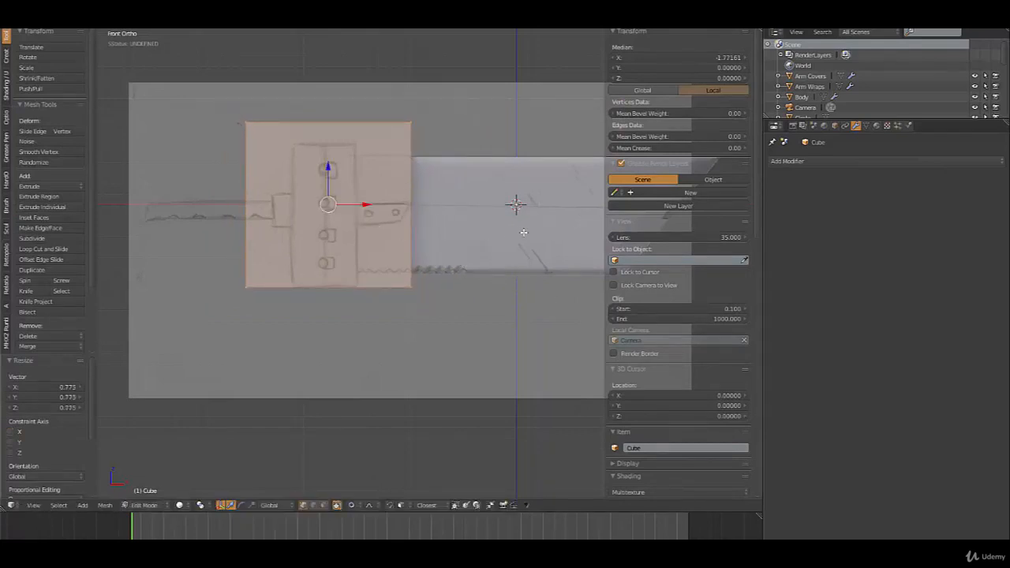
pyautogui.press('s')
pyautogui.press('x')
pyautogui.click(412, 221)
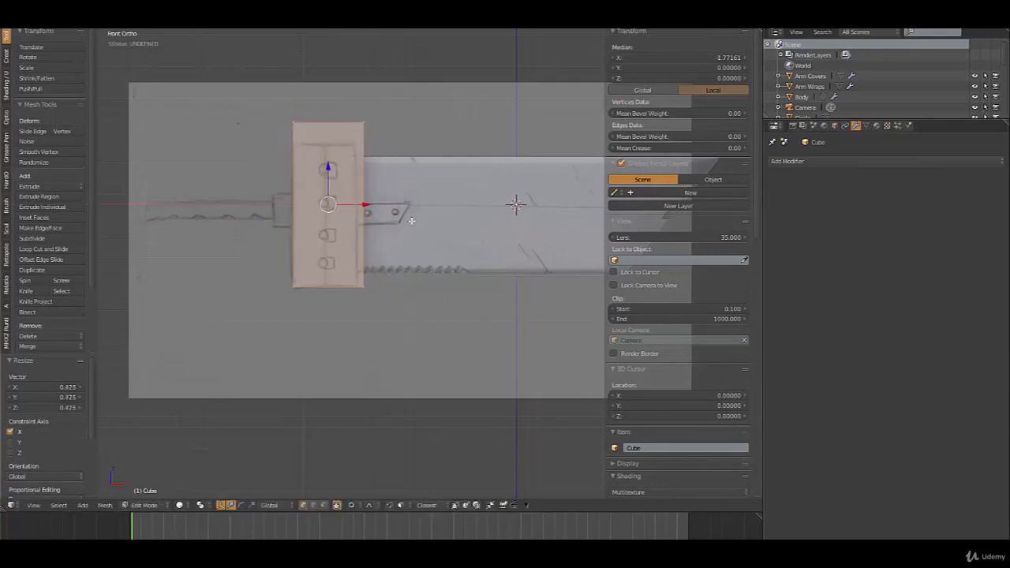
pyautogui.moveTo(367, 207); pyautogui.dragTo(375, 218)
pyautogui.scroll(3, 448, 273)
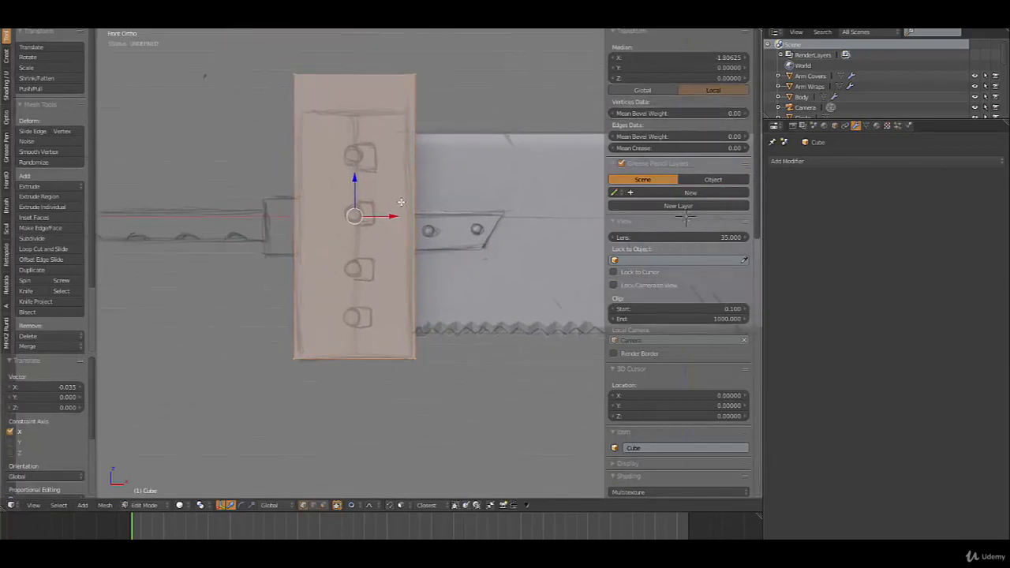
# Leave the cube's Edit Mode and make the sword blade the selected object in Object Mode.
pyautogui.press('Tab')
pyautogui.rightClick(507, 180)
pyautogui.scroll(-5, 446, 274)
pyautogui.press('Tab')
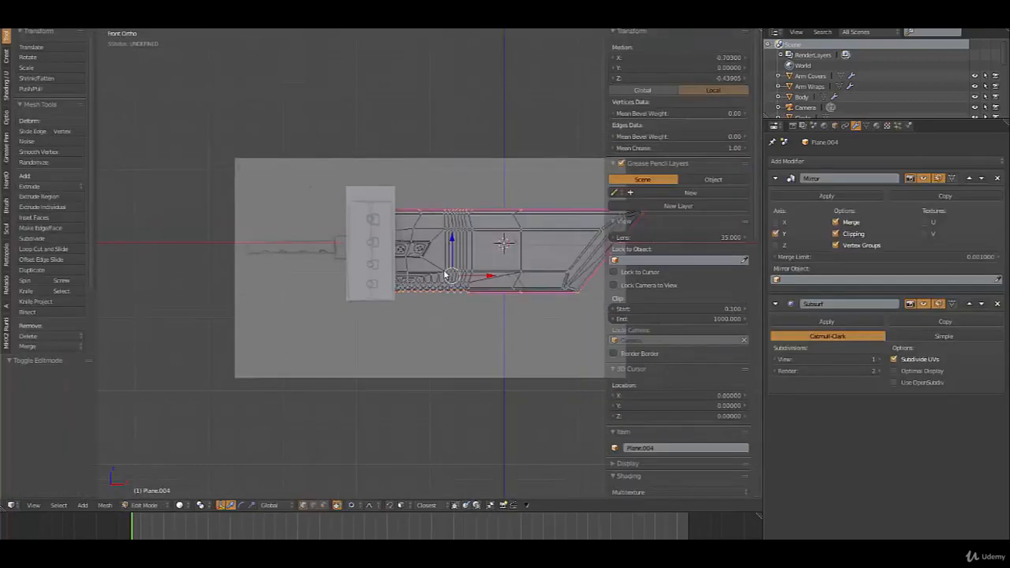
pyautogui.press('Tab')
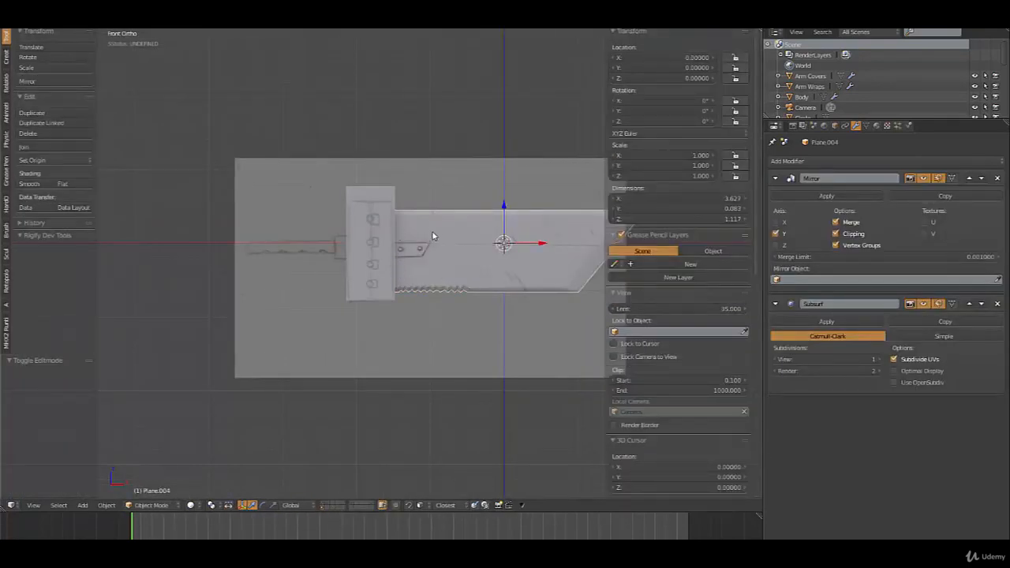
pyautogui.scroll(3, 340, 285)
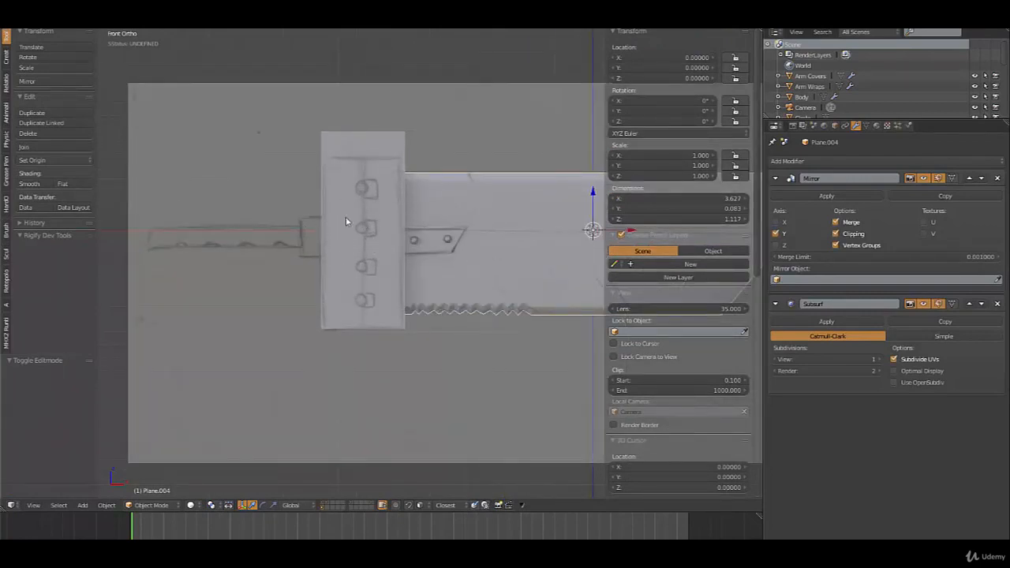
# Set the Y offset of the img009.jpg background image to -5.200, placing the sketch below the model.
pyautogui.scroll(-10, 689, 331)
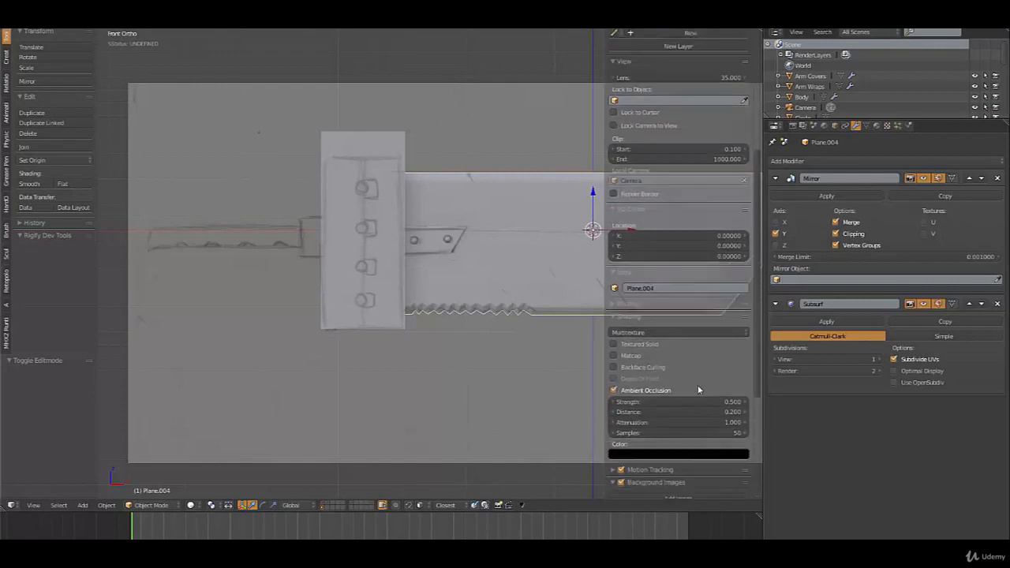
pyautogui.scroll(-3, 684, 385)
pyautogui.click(617, 434)
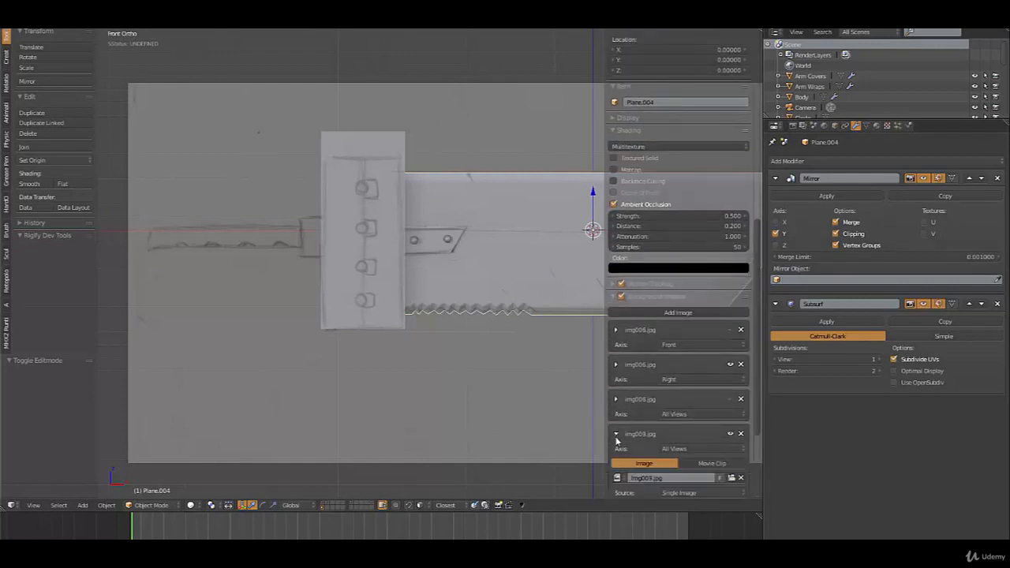
pyautogui.scroll(-5, 632, 435)
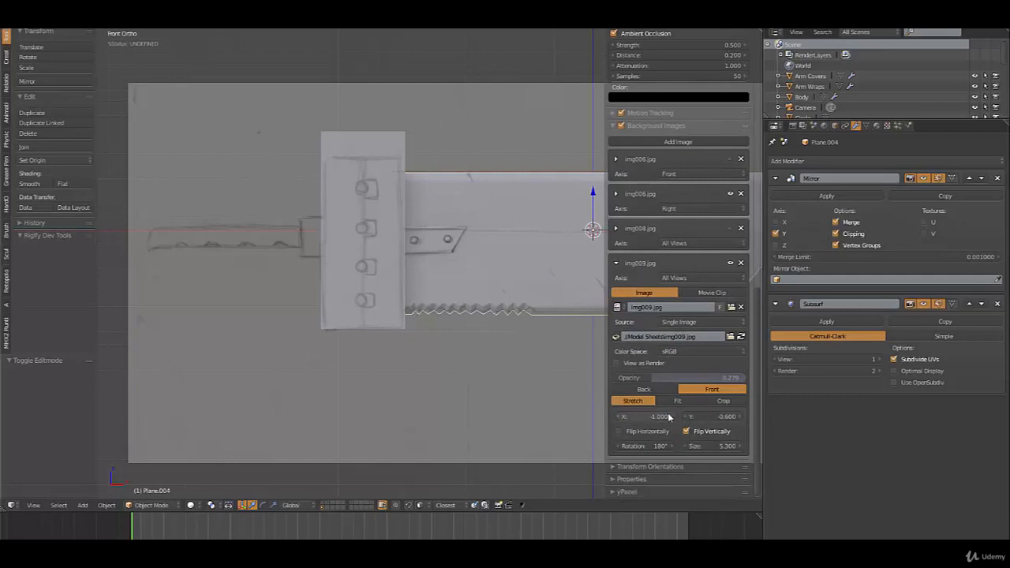
pyautogui.moveTo(713, 417); pyautogui.dragTo(679, 417)
pyautogui.scroll(-4, 383, 361)
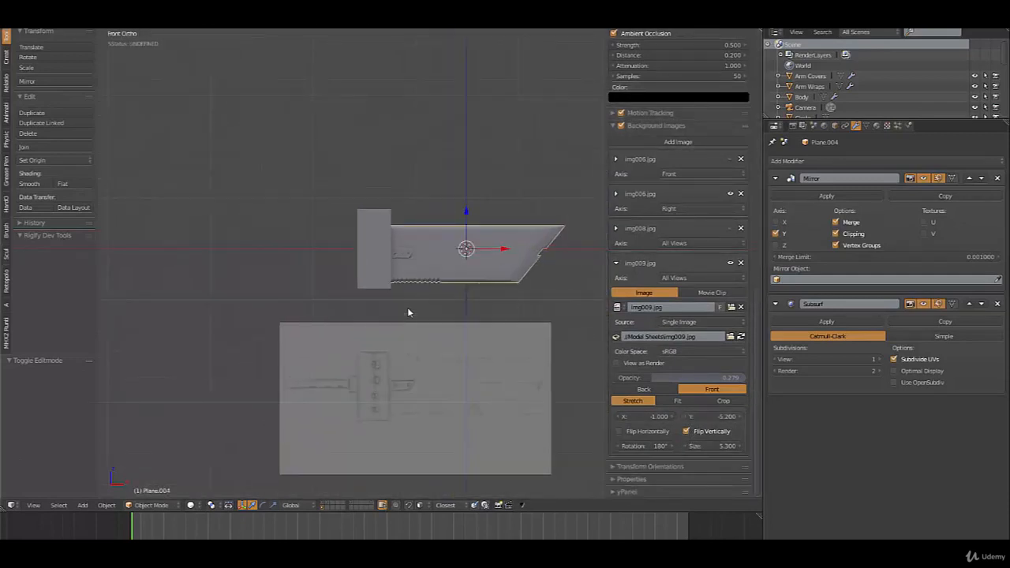
pyautogui.keyDown('shift'); pyautogui.moveTo(474, 397); pyautogui.dragTo(446, 225, button='middle'); pyautogui.keyUp('shift')
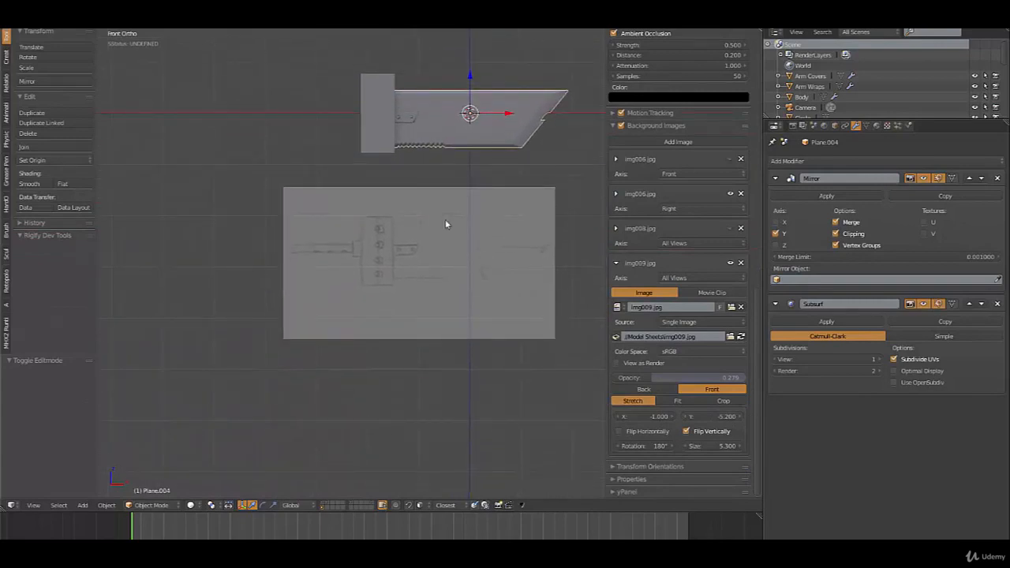
pyautogui.scroll(3, 426, 190)
pyautogui.keyDown('shift'); pyautogui.moveTo(435, 265); pyautogui.dragTo(424, 425, button='middle'); pyautogui.keyUp('shift')
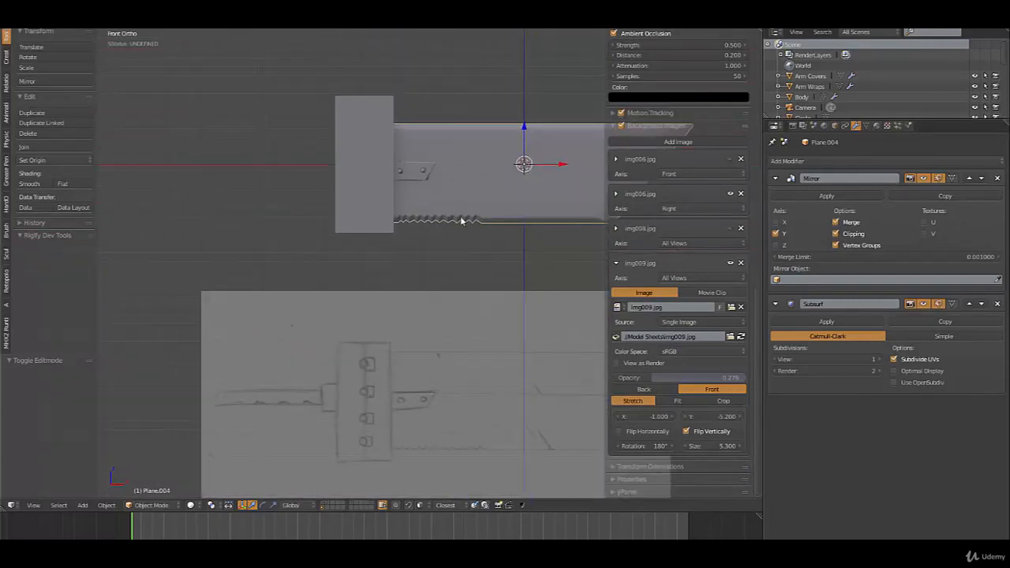
# Move the entire blade mesh up about 0.113 along Z to centre it against the guard block.
pyautogui.press('Tab')
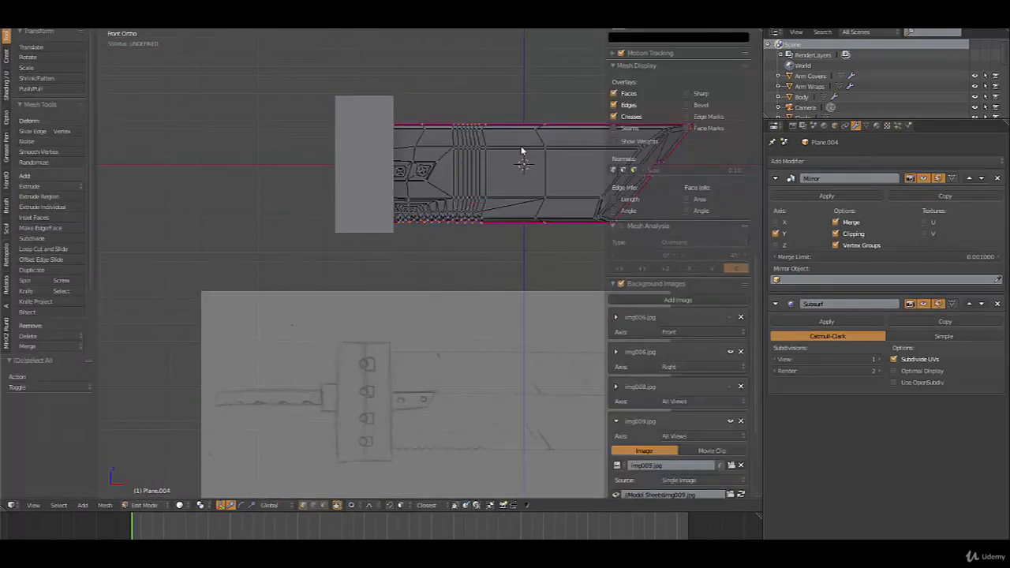
pyautogui.press('a')
pyautogui.press('g')
pyautogui.press('z')
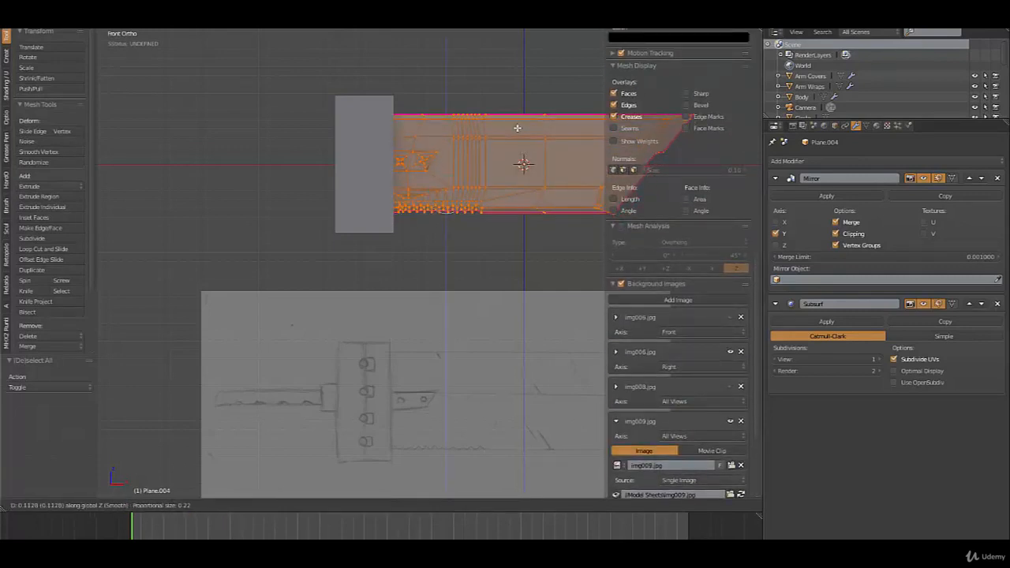
pyautogui.click(517, 128)
pyautogui.press('Tab')
pyautogui.scroll(-3, 508, 187)
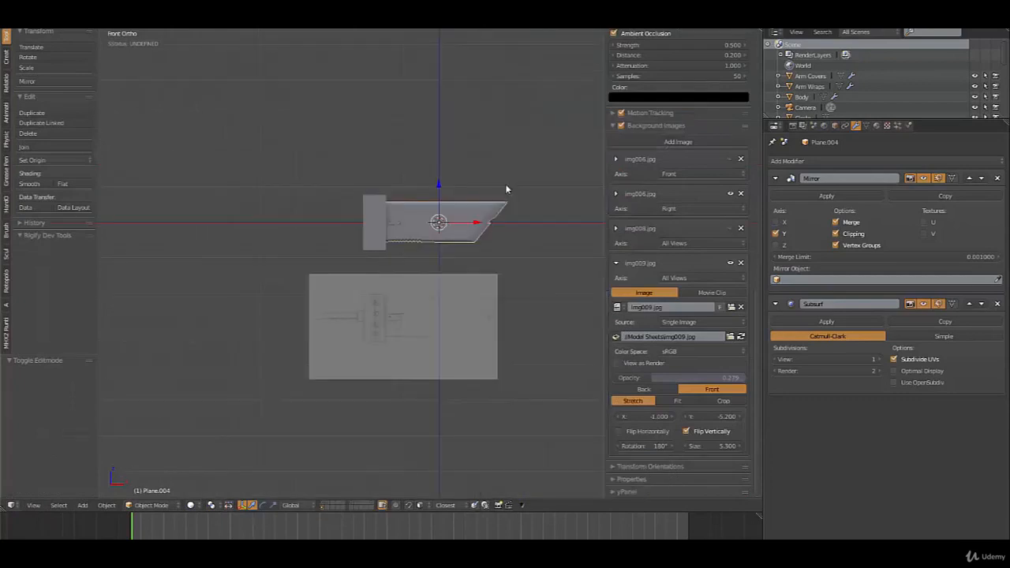
# Scale the guard cube's geometry to about 0.205 along Y to thin it around the blade.
pyautogui.moveTo(507, 187); pyautogui.dragTo(386, 211, button='middle')
pyautogui.rightClick(385, 208)
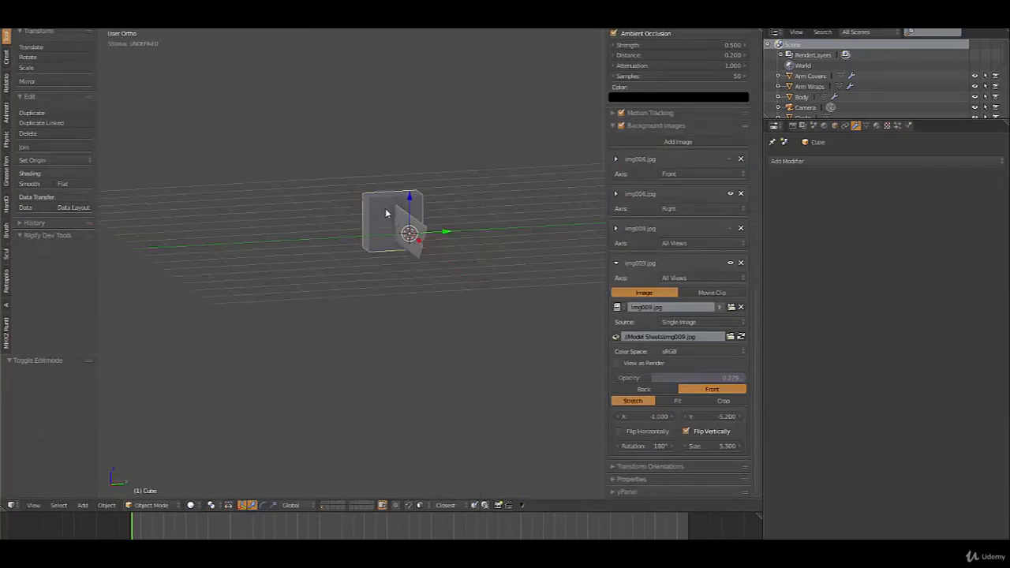
pyautogui.press('Tab')
pyautogui.scroll(2, 440, 276)
pyautogui.scroll(2, 441, 276)
pyautogui.press('s')
pyautogui.press('y')
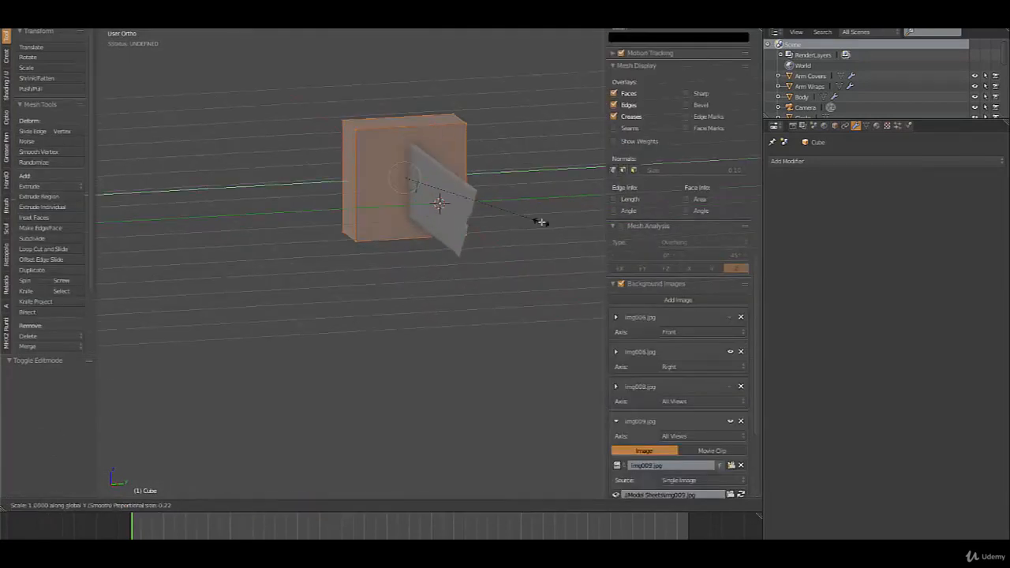
pyautogui.click(427, 192)
pyautogui.moveTo(427, 191)
pyautogui.mouseDown(button='middle')
pyautogui.moveTo(427, 128)
pyautogui.moveTo(441, 180)
pyautogui.mouseUp(button='middle')
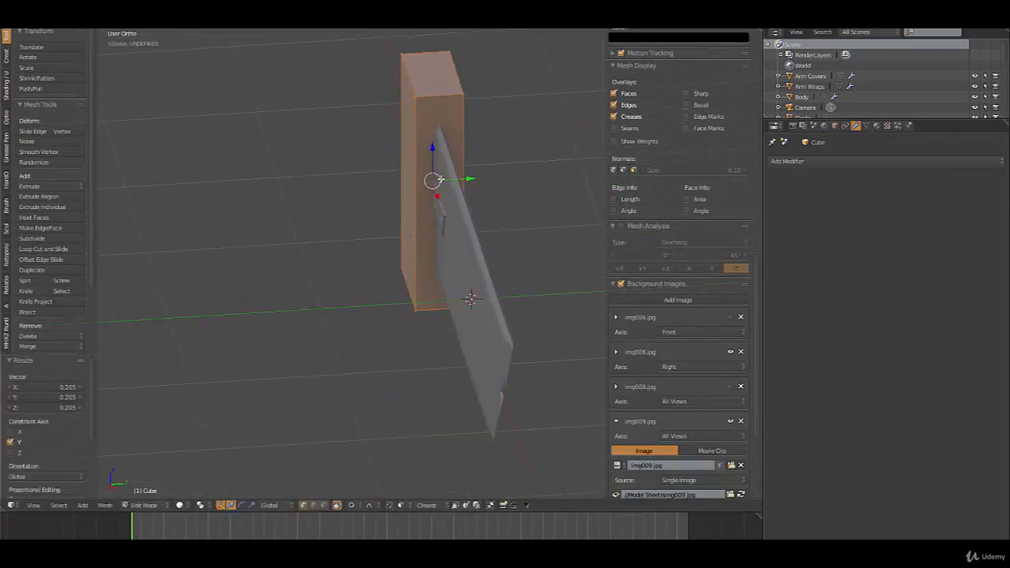
# Switch to face selection and inset the guard's blade-side face by about 0.092.
pyautogui.hotkey('ctrl', 'Tab')
pyautogui.click(435, 200)
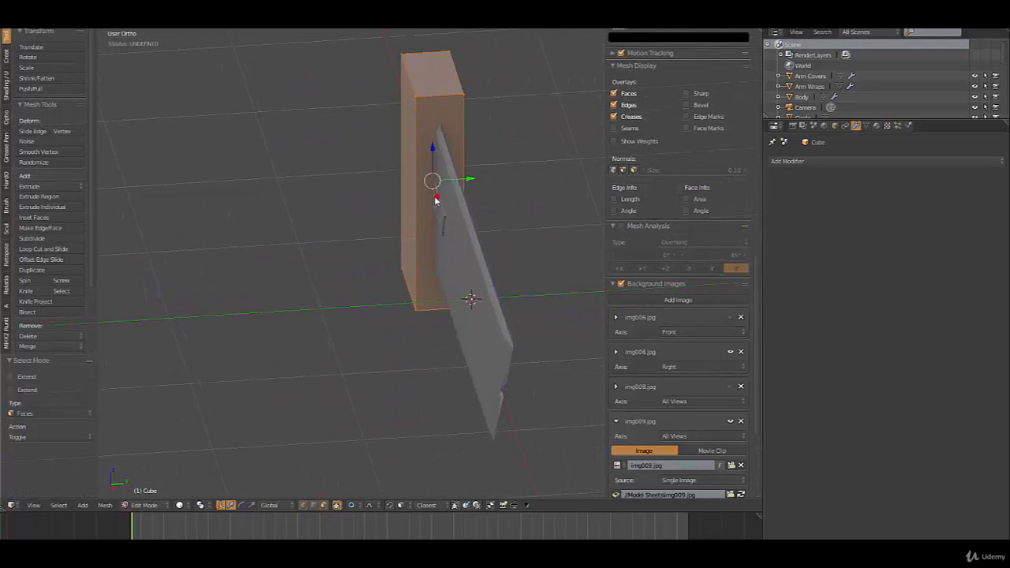
pyautogui.rightClick(447, 141)
pyautogui.moveTo(450, 196); pyautogui.dragTo(465, 199, button='middle')
pyautogui.press('i')
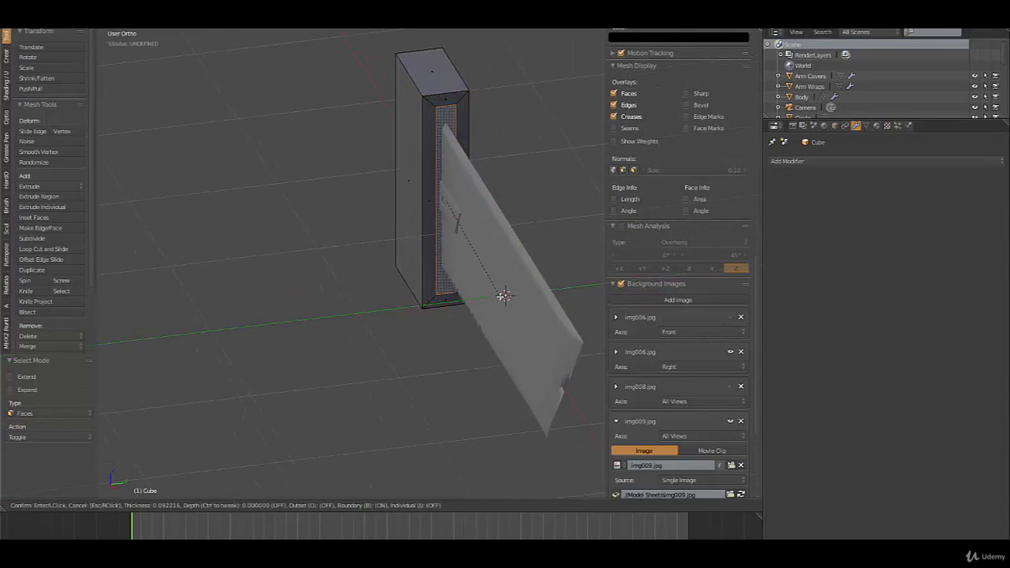
pyautogui.click(503, 296)
# Extrude the inset face about 0.282 into the guard to form a recess for the blade.
pyautogui.moveTo(501, 293); pyautogui.dragTo(443, 232, button='middle')
pyautogui.press('e')
pyautogui.click(498, 291)
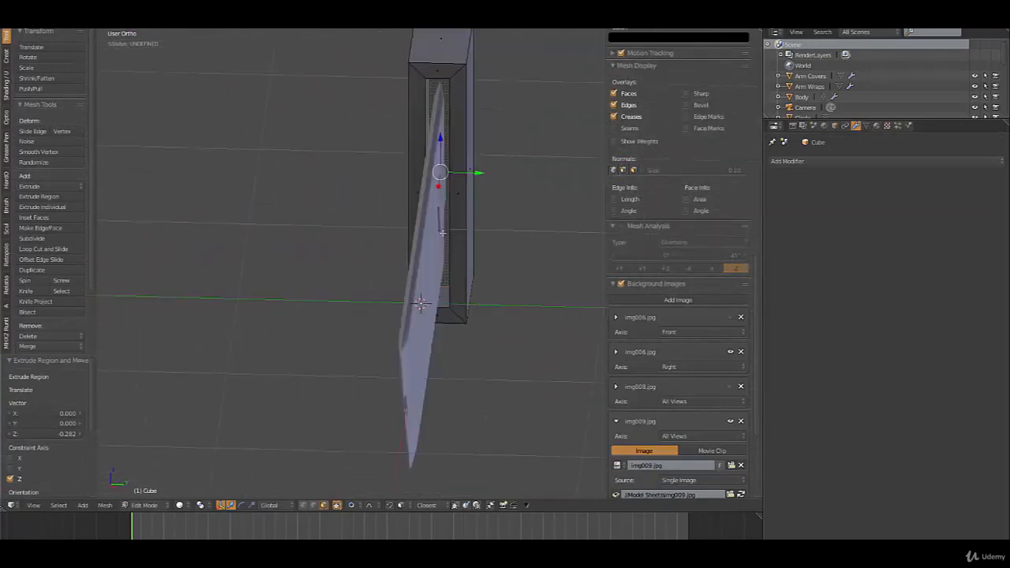
# Select the guard recess's wall face loop and scale it to about 0.42 along Y to narrow the slot around the blade.
pyautogui.moveTo(454, 119); pyautogui.dragTo(455, 250, button='middle')
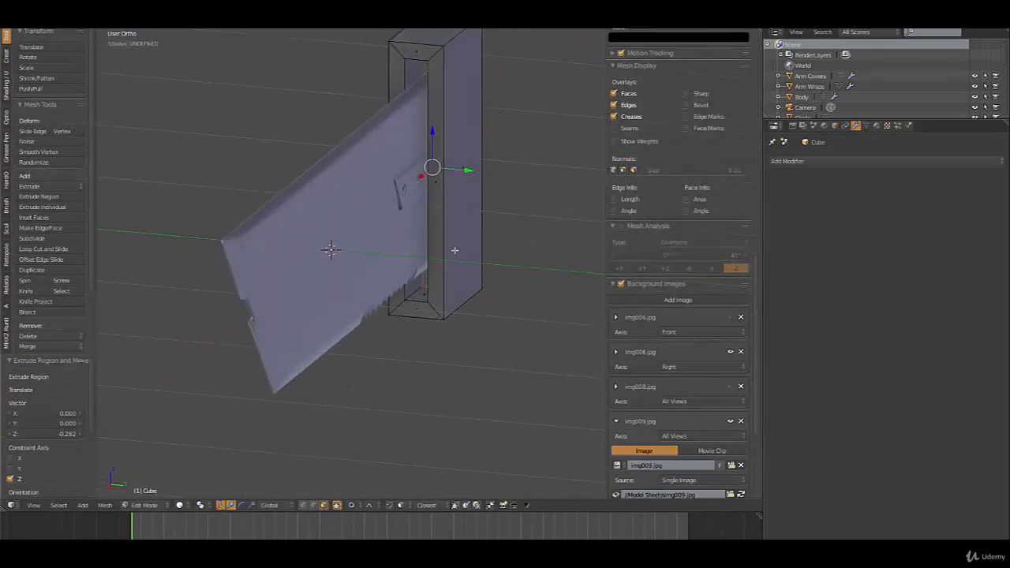
pyautogui.keyDown('alt'); pyautogui.rightClick(416, 289); pyautogui.keyUp('alt')
pyautogui.press('s')
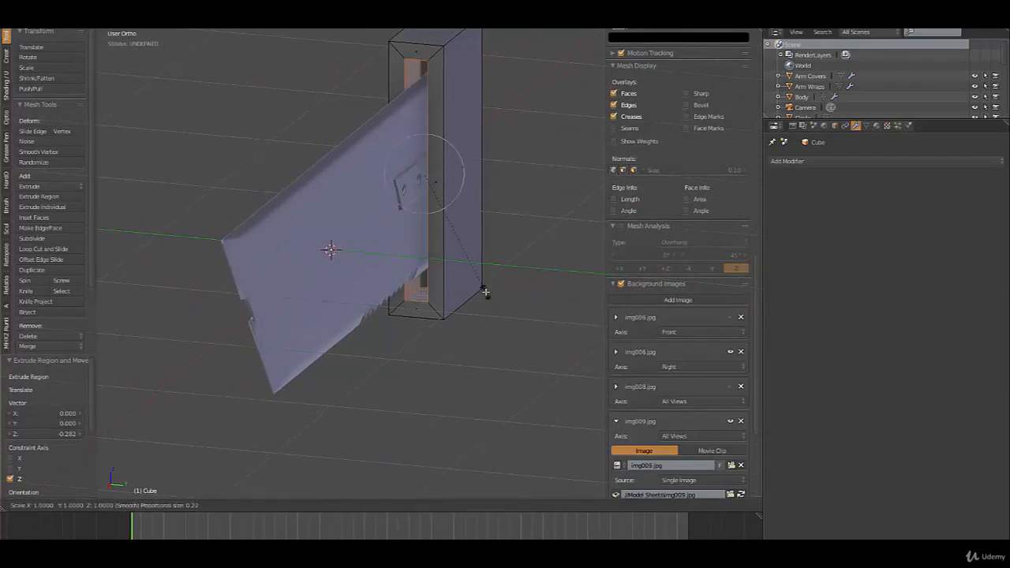
pyautogui.press('x')
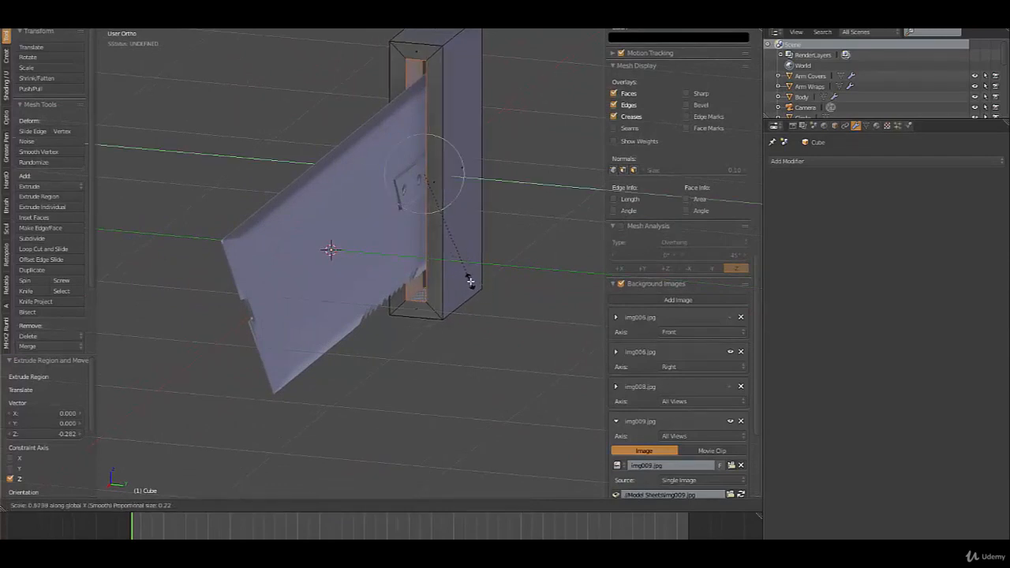
pyautogui.press('y')
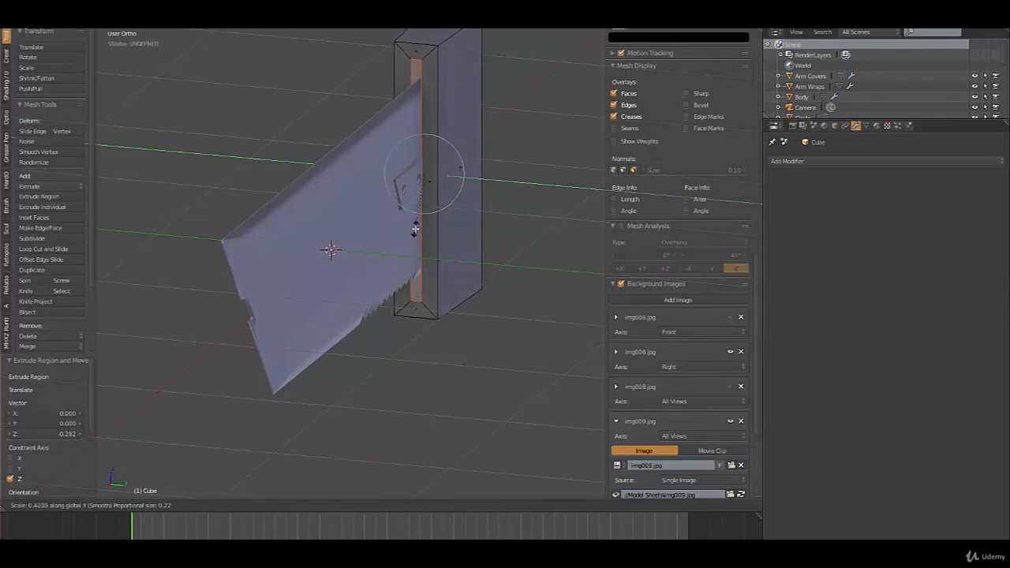
pyautogui.click(415, 229)
pyautogui.moveTo(370, 265); pyautogui.dragTo(451, 266, button='middle')
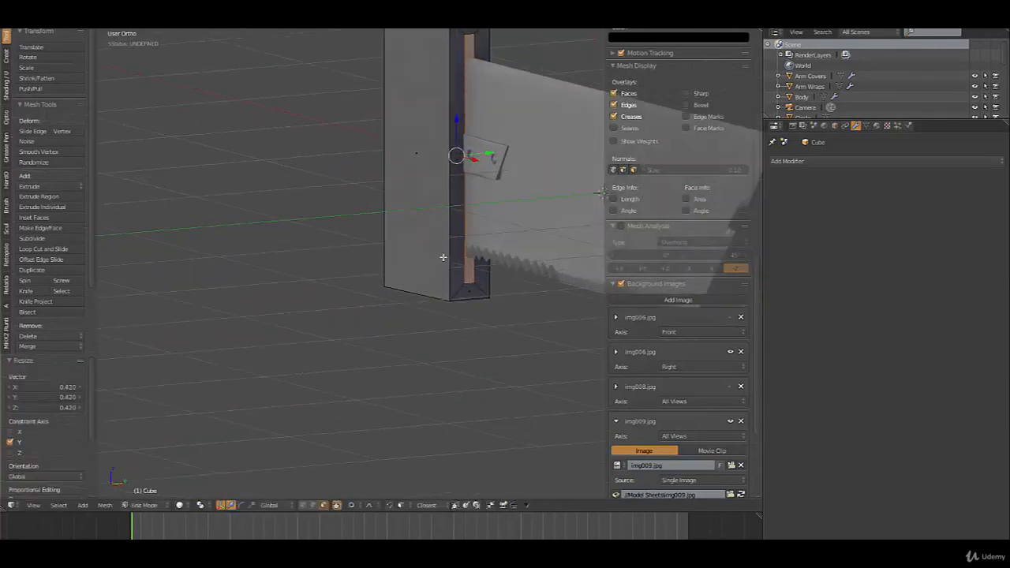
# Scale the recess walls to about 0.824 along Z with a smaller proportional editing radius to fit the blade's height.
pyautogui.press('s')
pyautogui.press('z')
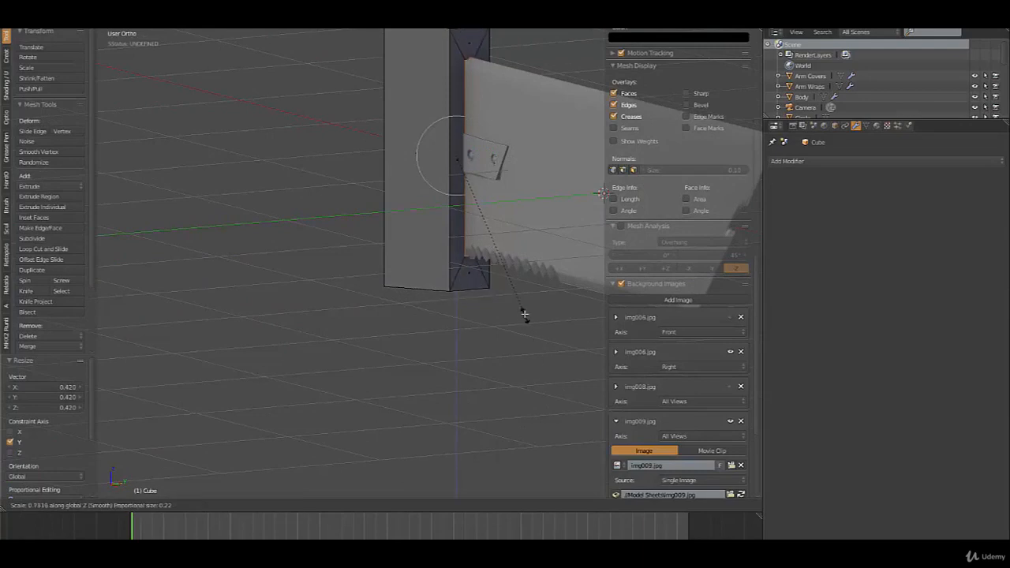
pyautogui.scroll(10, 525, 313)
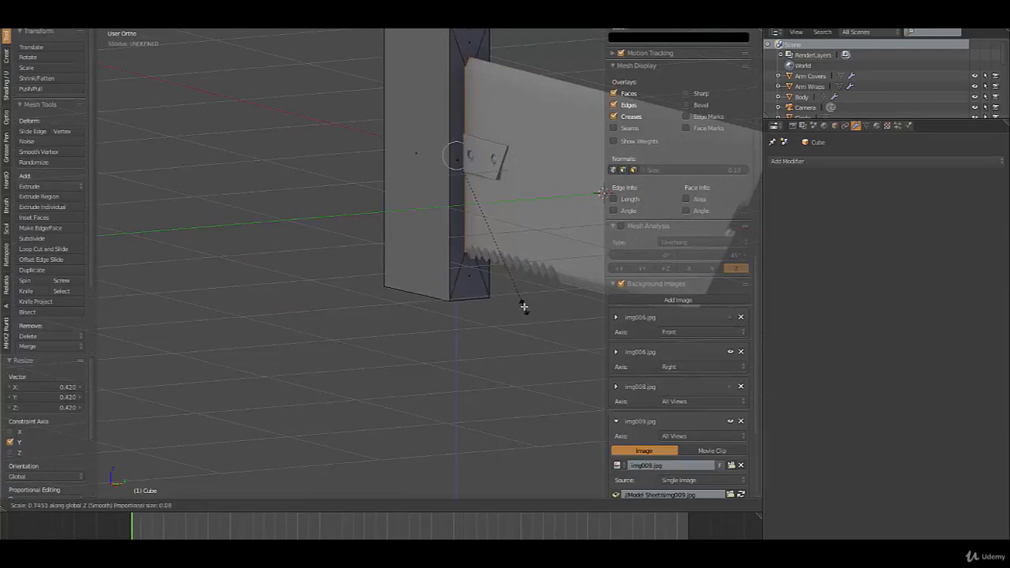
pyautogui.scroll(1, 523, 308)
pyautogui.click(529, 324)
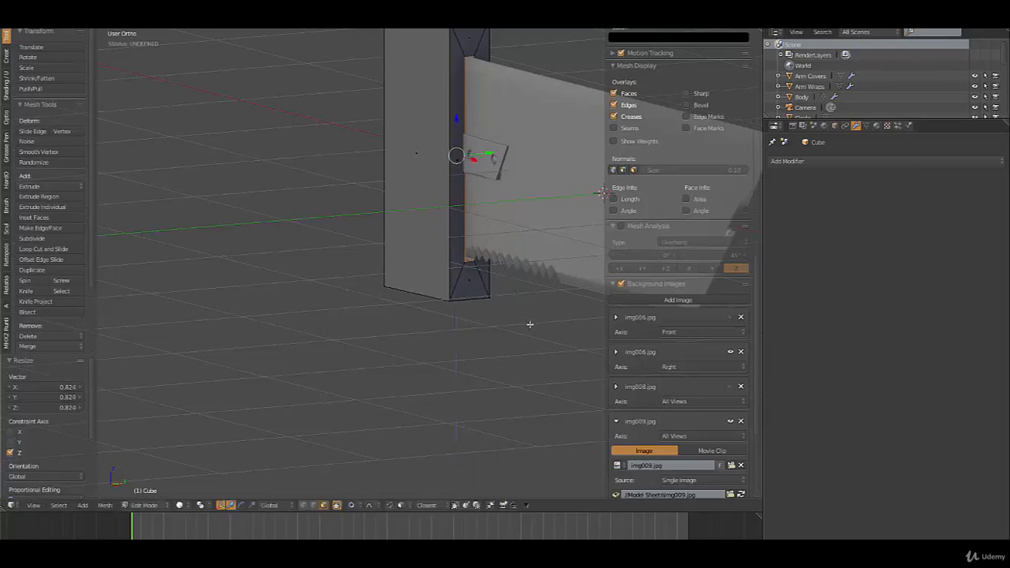
# Select the guard's handle-side face and inset it by about 0.065.
pyautogui.moveTo(565, 229); pyautogui.dragTo(463, 239, button='middle')
pyautogui.press('KP_3')
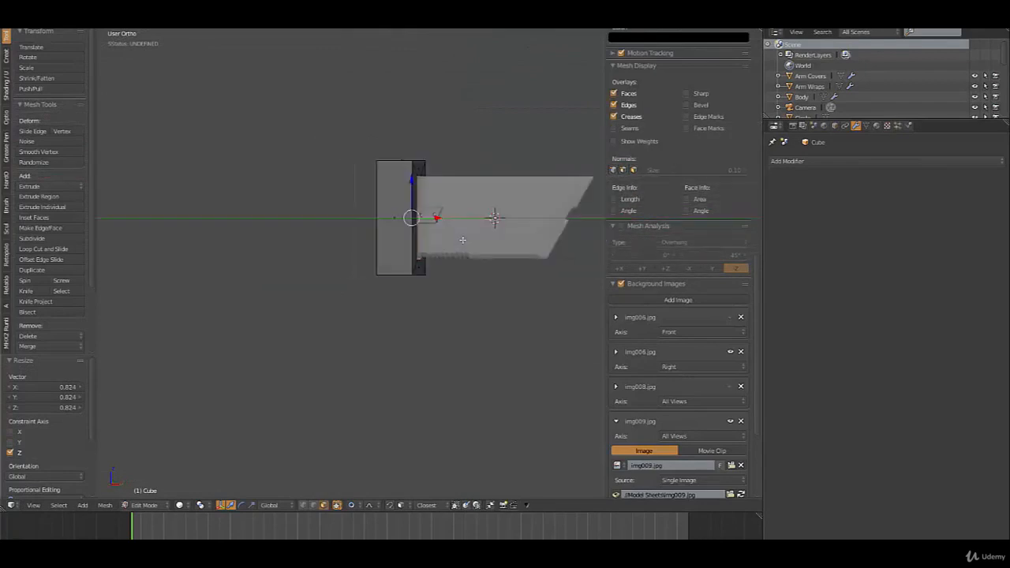
pyautogui.press('KP_1')
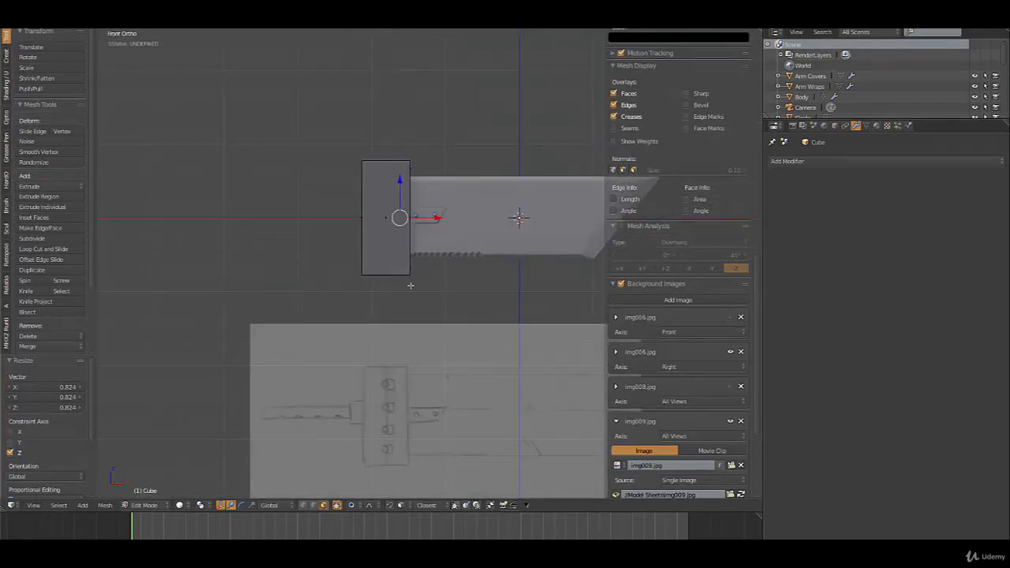
pyautogui.scroll(3, 451, 307)
pyautogui.keyDown('shift'); pyautogui.moveTo(456, 322); pyautogui.dragTo(434, 213, button='middle'); pyautogui.keyUp('shift')
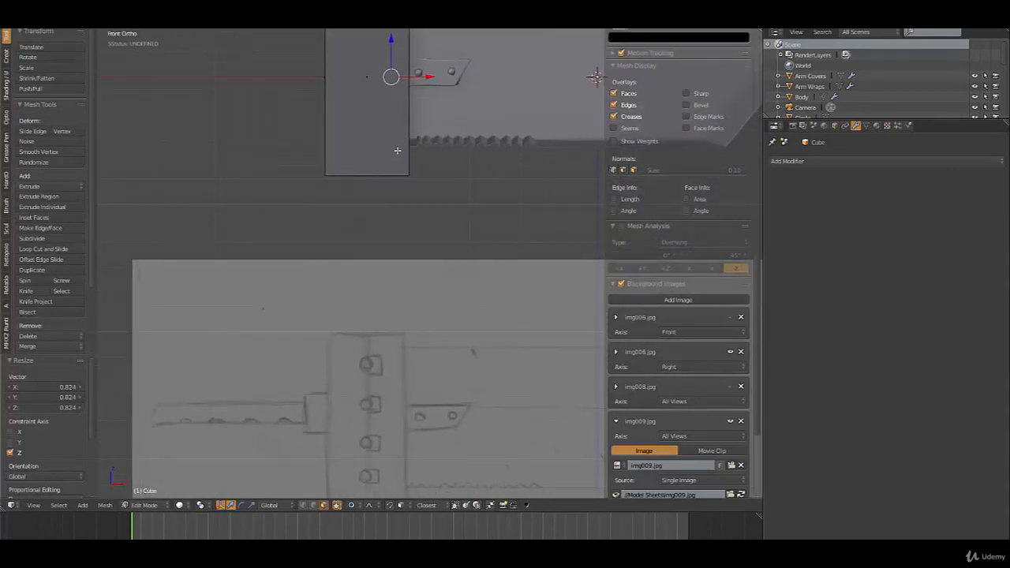
pyautogui.keyDown('shift'); pyautogui.moveTo(355, 136); pyautogui.dragTo(472, 237, button='middle'); pyautogui.keyUp('shift')
pyautogui.rightClick(323, 219)
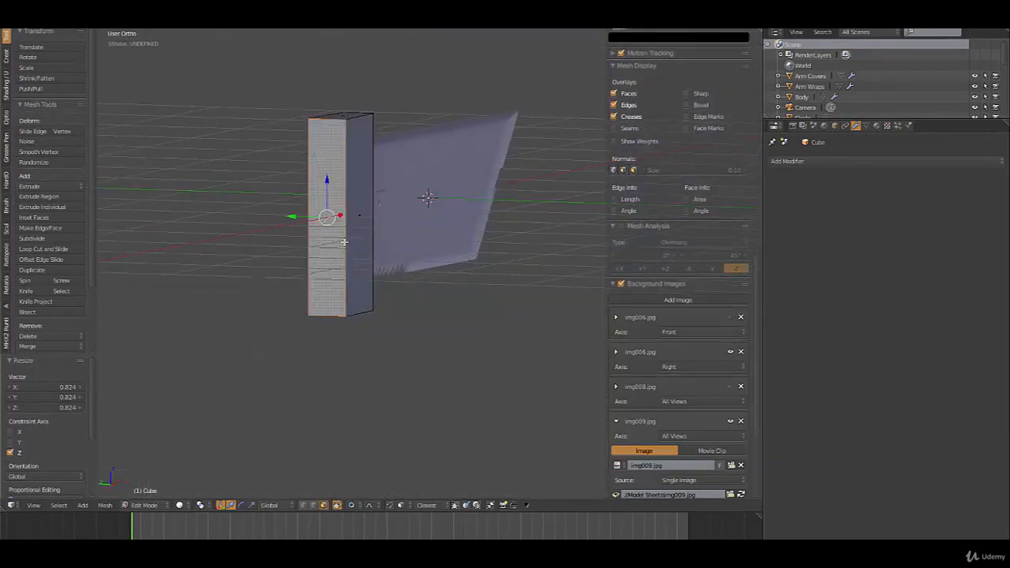
pyautogui.press('i')
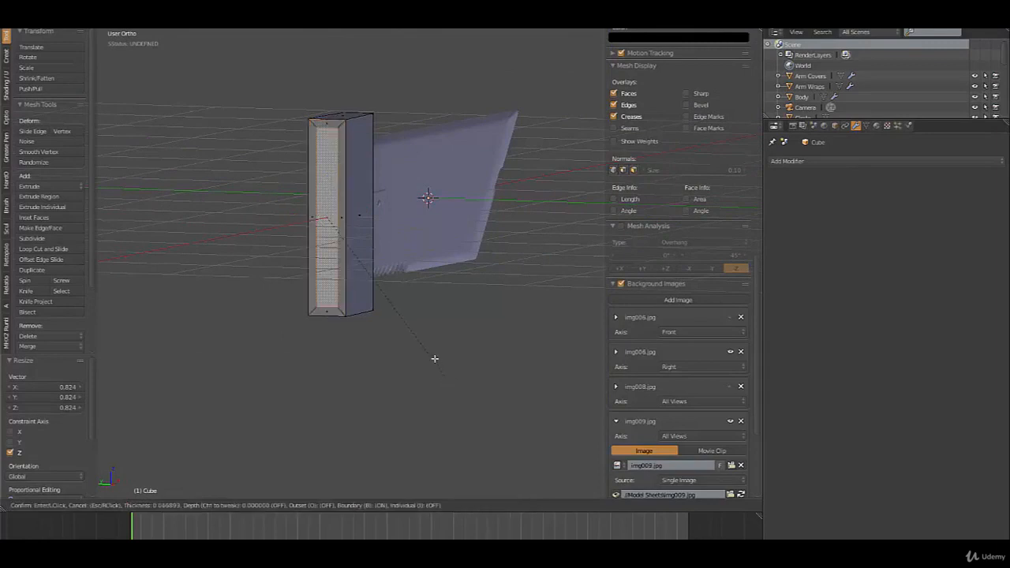
pyautogui.click(464, 363)
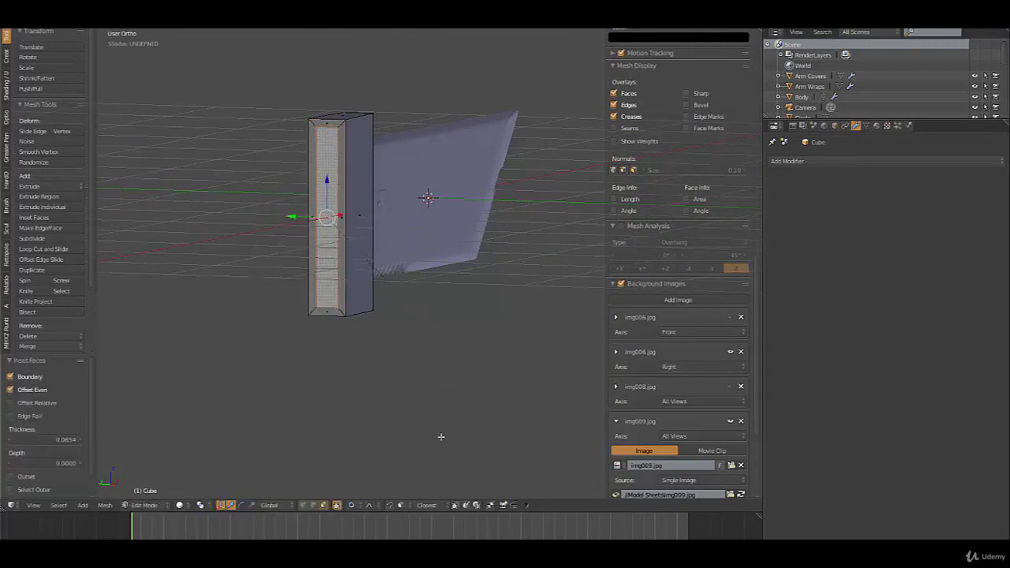
# Scale the inset handle-side face to about 0.23 along Z to shorten it around the guard's centre.
pyautogui.press('s')
pyautogui.press('z')
pyautogui.click(352, 269)
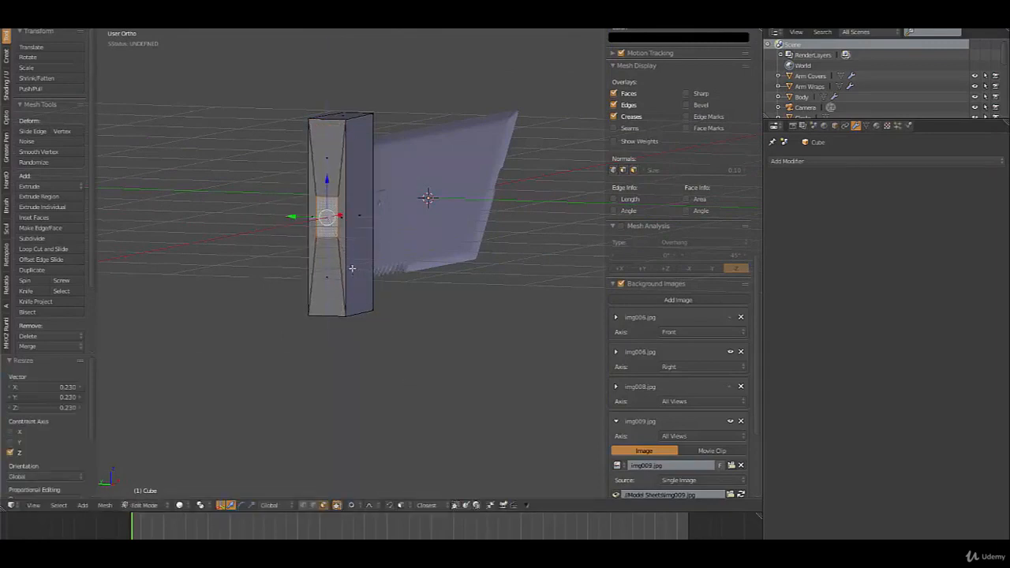
pyautogui.press('w')
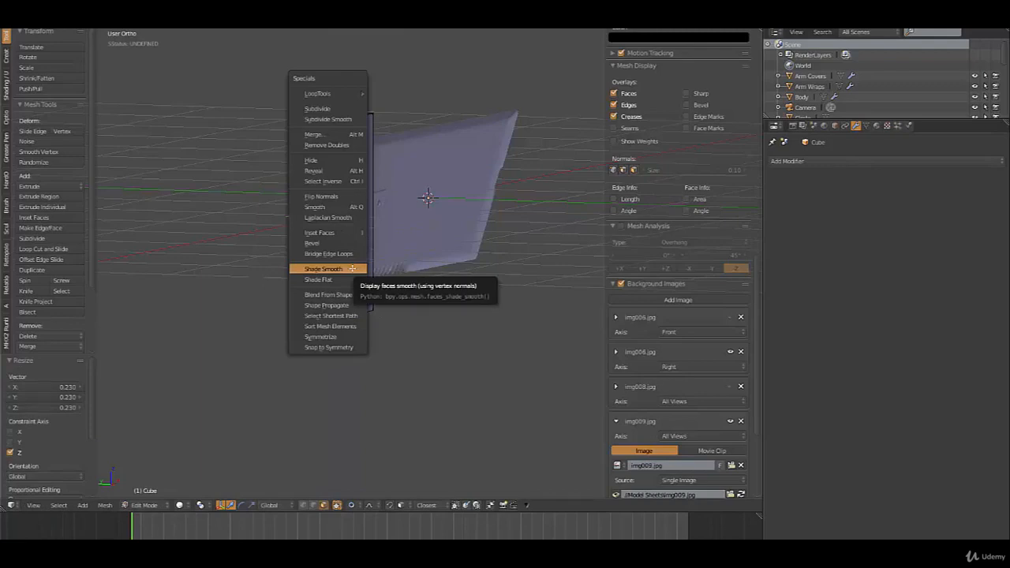
pyautogui.click(353, 270)
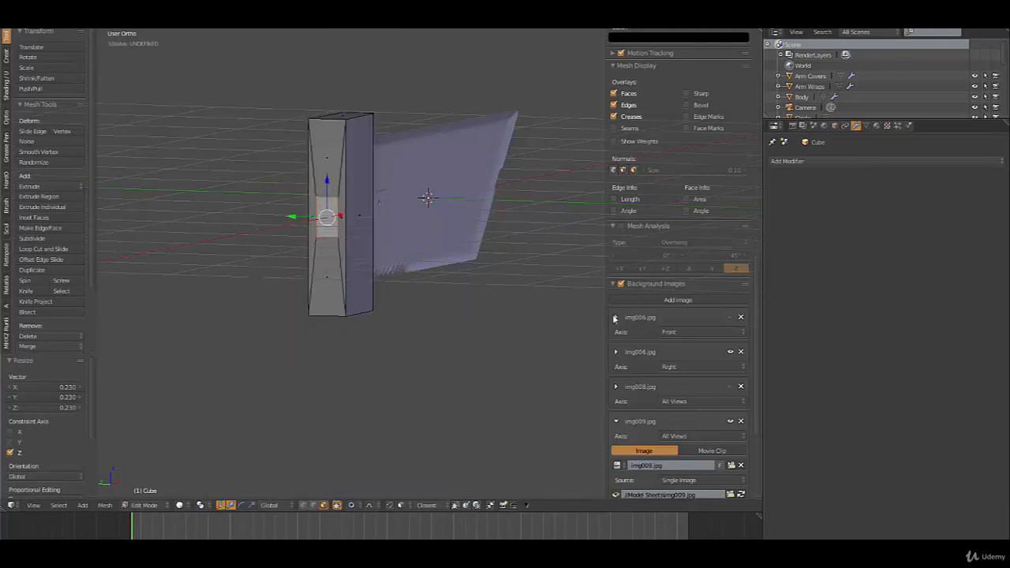
# Compare the guard block with the guard drawn in the reference sketch in front view.
pyautogui.scroll(3, 355, 295)
pyautogui.keyDown('shift'); pyautogui.moveTo(337, 274); pyautogui.dragTo(380, 310, button='middle'); pyautogui.keyUp('shift')
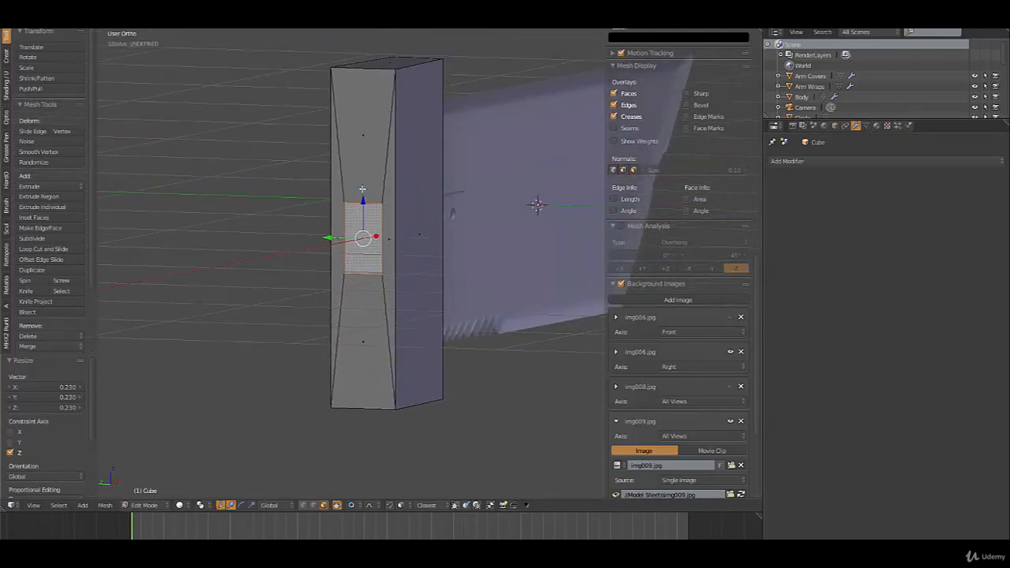
pyautogui.scroll(-2, 377, 232)
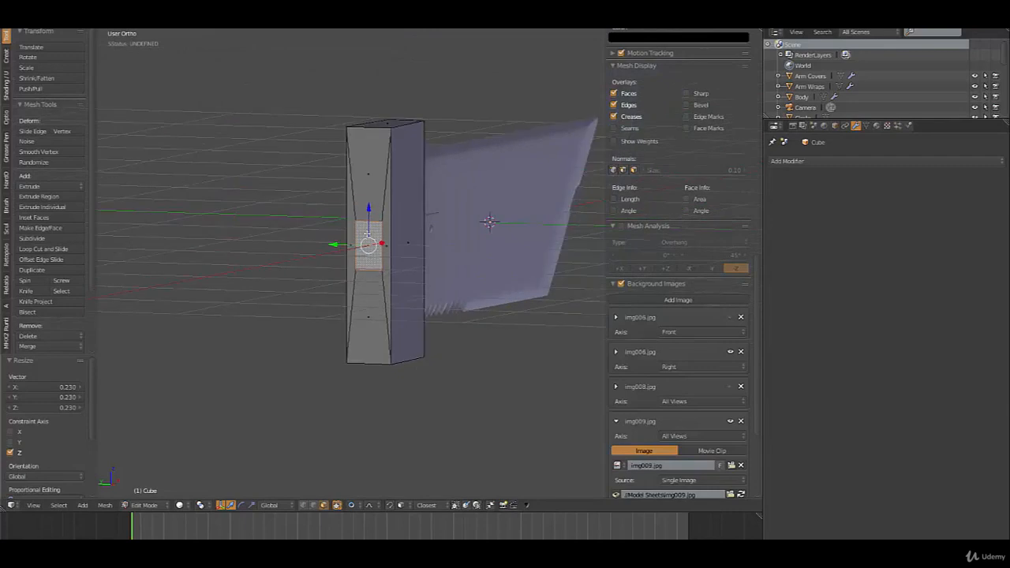
pyautogui.press('KP_3')
pyautogui.press('KP_1')
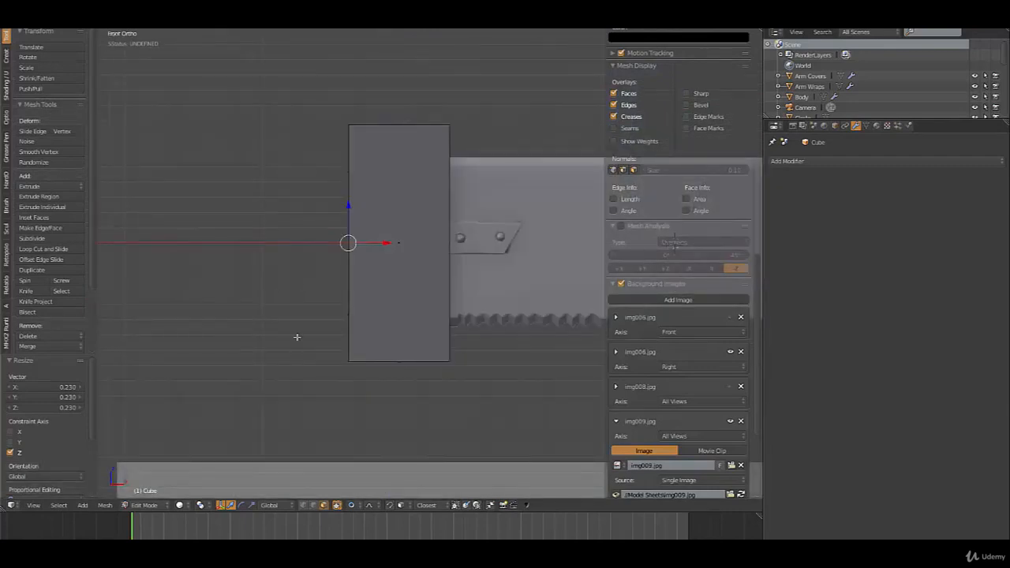
pyautogui.scroll(-5, 308, 371)
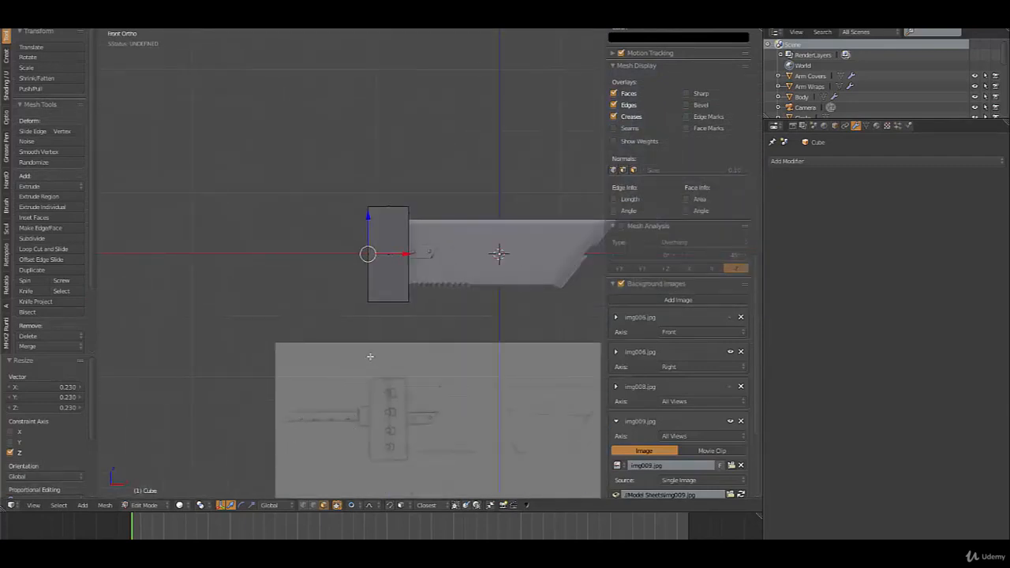
pyautogui.scroll(4, 390, 302)
pyautogui.scroll(-1, 410, 342)
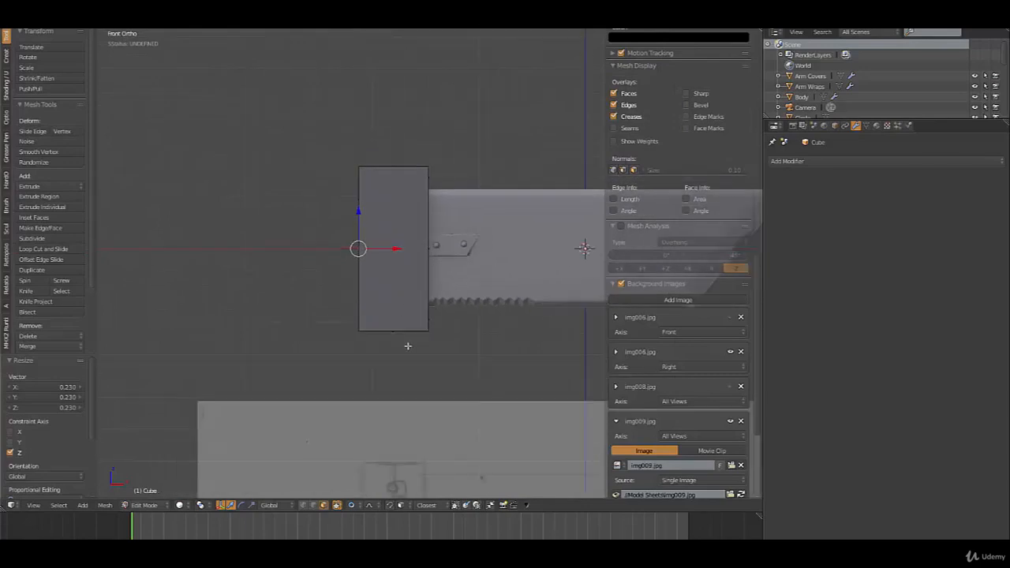
pyautogui.keyDown('shift'); pyautogui.moveTo(408, 345); pyautogui.dragTo(400, 255, button='middle'); pyautogui.keyUp('shift')
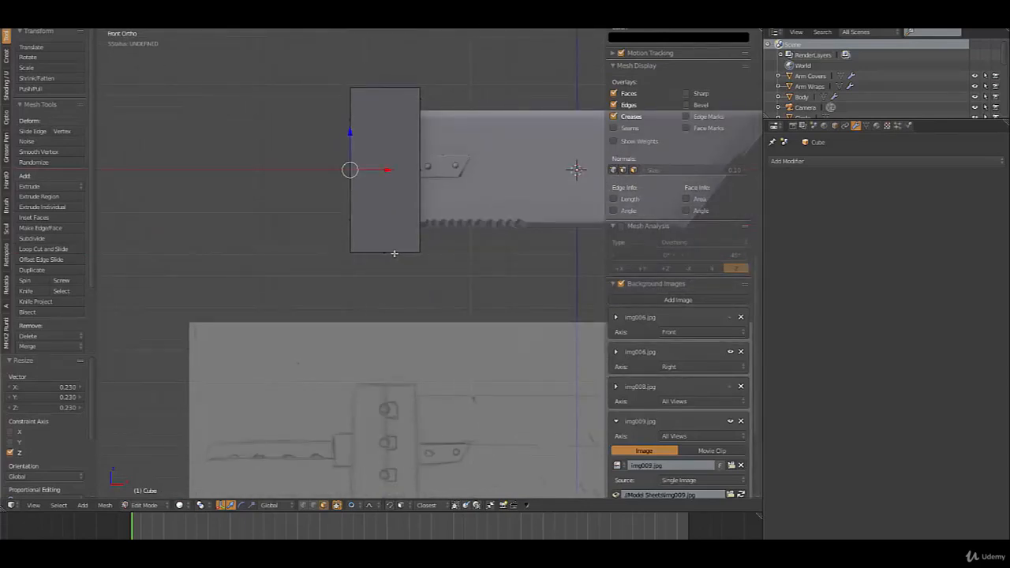
# Add one centred vertical loop cut through the guard's front face.
pyautogui.scroll(2, 371, 254)
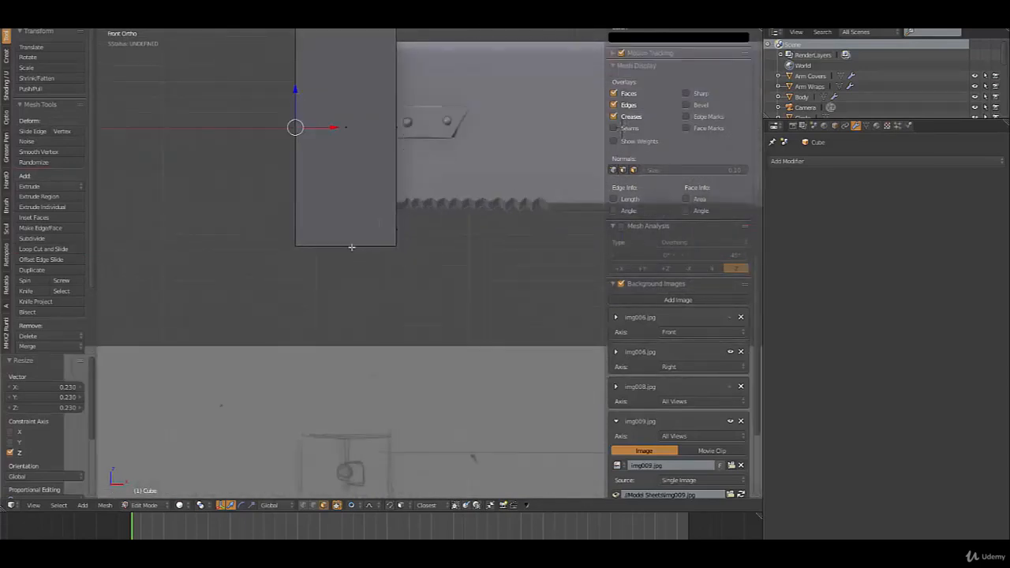
pyautogui.hotkey('ctrl', 'r')
pyautogui.click(346, 248)
pyautogui.rightClick(347, 247)
pyautogui.scroll(-2, 355, 284)
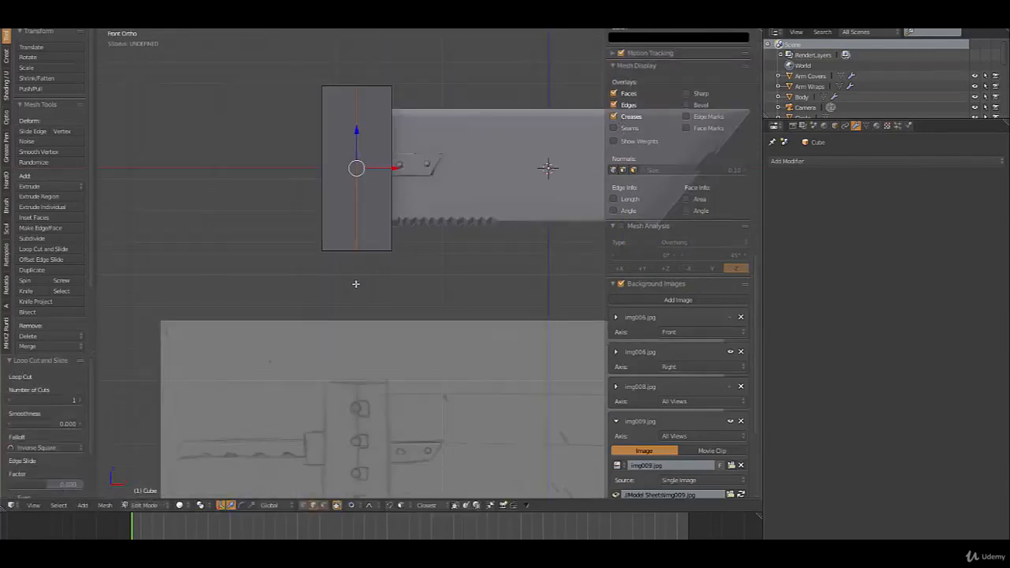
# Add eight evenly spaced horizontal loop cuts across the guard.
pyautogui.moveTo(383, 375)
pyautogui.keyDown('shift'); pyautogui.mouseDown(button='middle')
pyautogui.moveTo(389, 285)
pyautogui.moveTo(389, 353)
pyautogui.mouseUp(button='middle'); pyautogui.keyUp('shift')
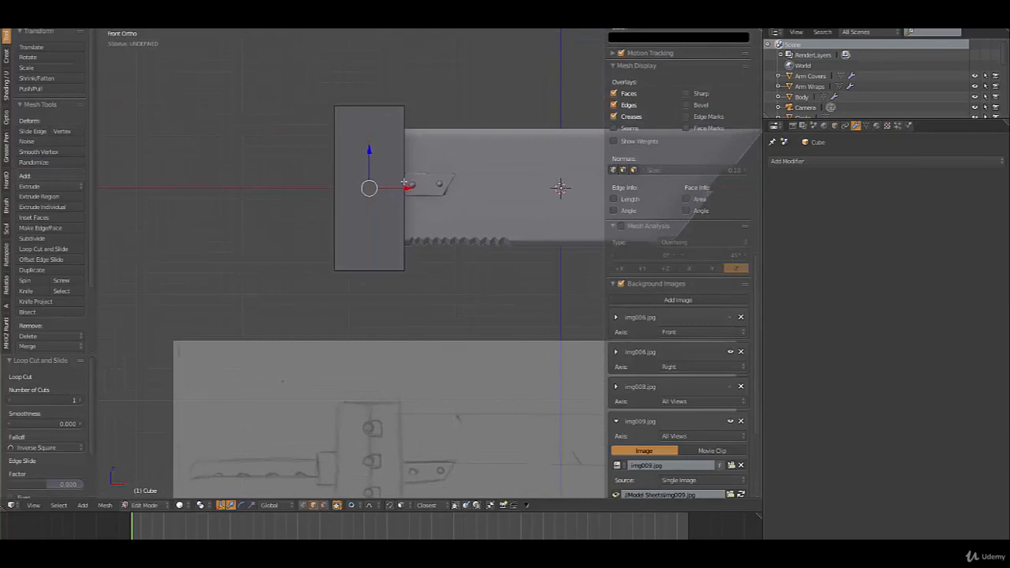
pyautogui.hotkey('ctrl', 'r')
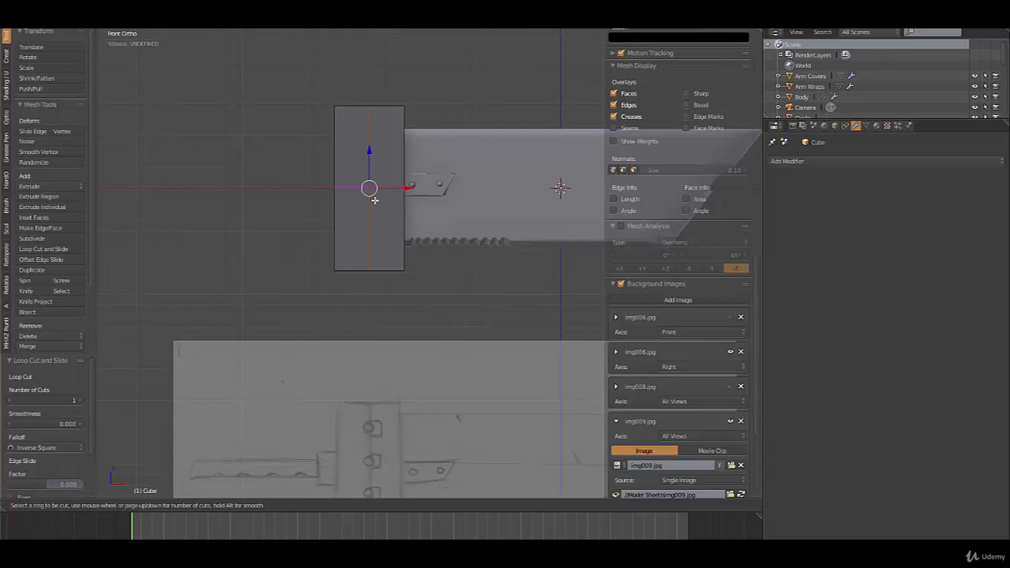
pyautogui.scroll(1, 375, 201)
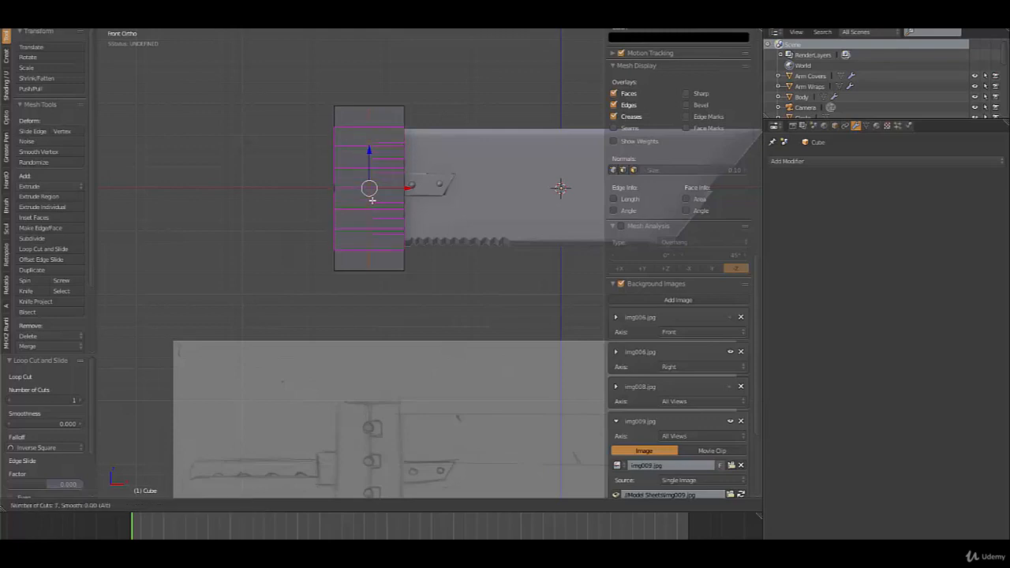
pyautogui.scroll(1, 372, 200)
pyautogui.click(371, 200)
# Check the guard's new divisions against the bolt positions in the reference sketch.
pyautogui.moveTo(390, 264)
pyautogui.mouseDown(button='middle')
pyautogui.moveTo(529, 268)
pyautogui.moveTo(367, 255)
pyautogui.moveTo(384, 275)
pyautogui.mouseUp(button='middle')
pyautogui.press('Tab')
pyautogui.press('KP_3')
pyautogui.moveTo(370, 240); pyautogui.dragTo(374, 242, button='middle')
pyautogui.press('KP_1')
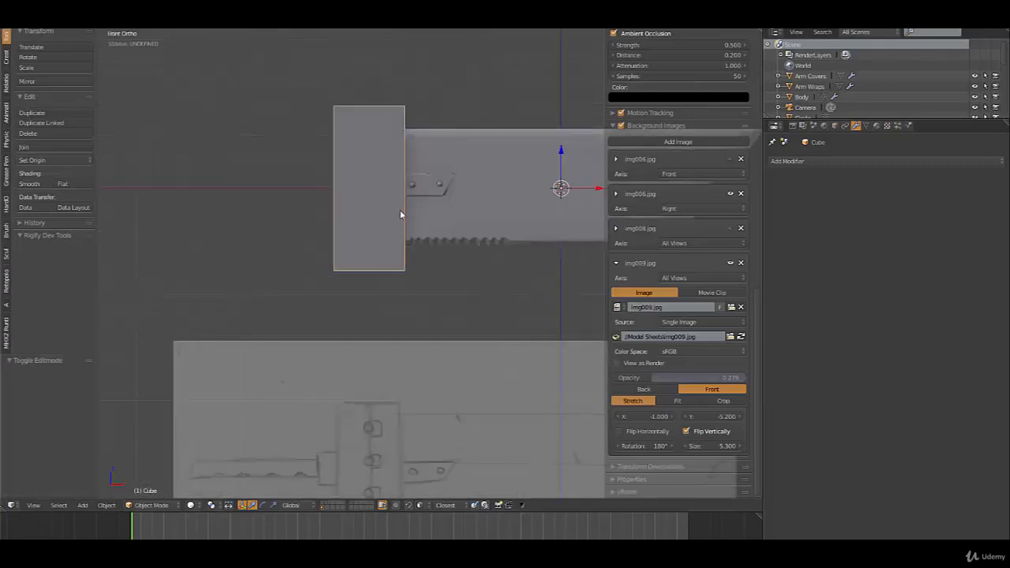
pyautogui.scroll(2, 399, 212)
pyautogui.press('Tab')
pyautogui.keyDown('shift'); pyautogui.moveTo(395, 199); pyautogui.dragTo(401, 226, button='middle'); pyautogui.keyUp('shift')
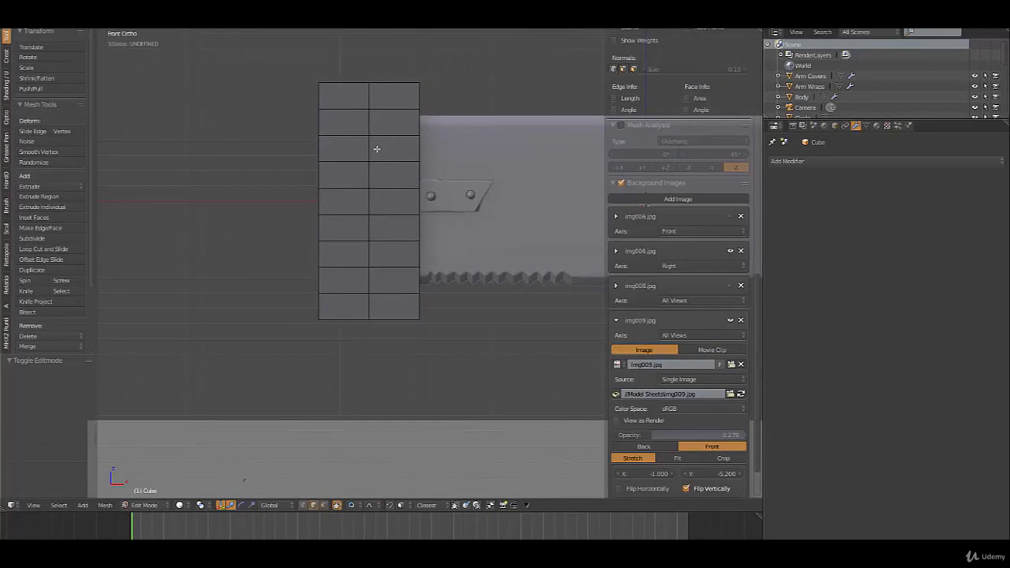
pyautogui.keyDown('shift'); pyautogui.moveTo(392, 190); pyautogui.dragTo(370, 93, button='middle'); pyautogui.keyUp('shift')
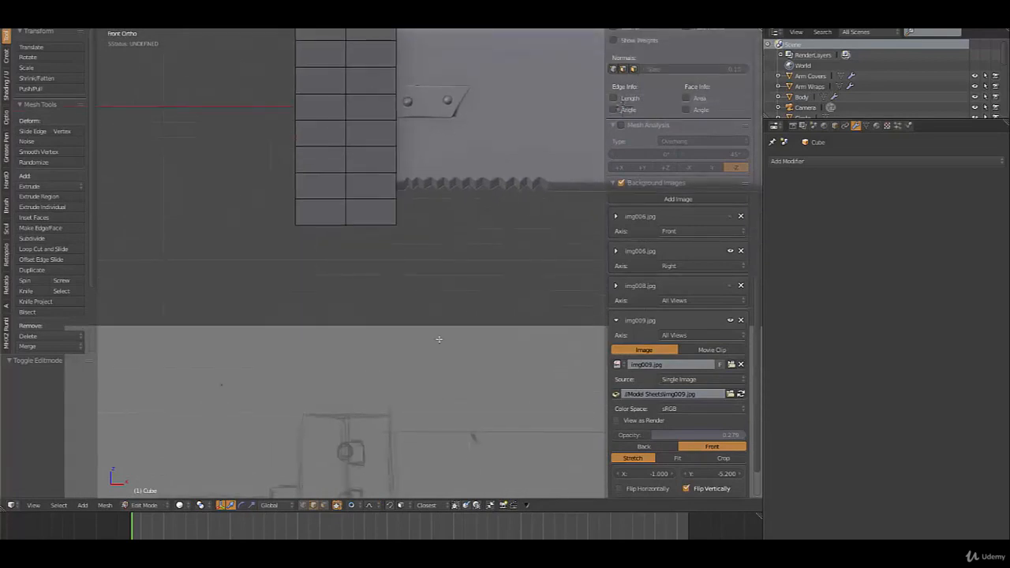
pyautogui.keyDown('shift'); pyautogui.moveTo(438, 340); pyautogui.dragTo(447, 220, button='middle'); pyautogui.keyUp('shift')
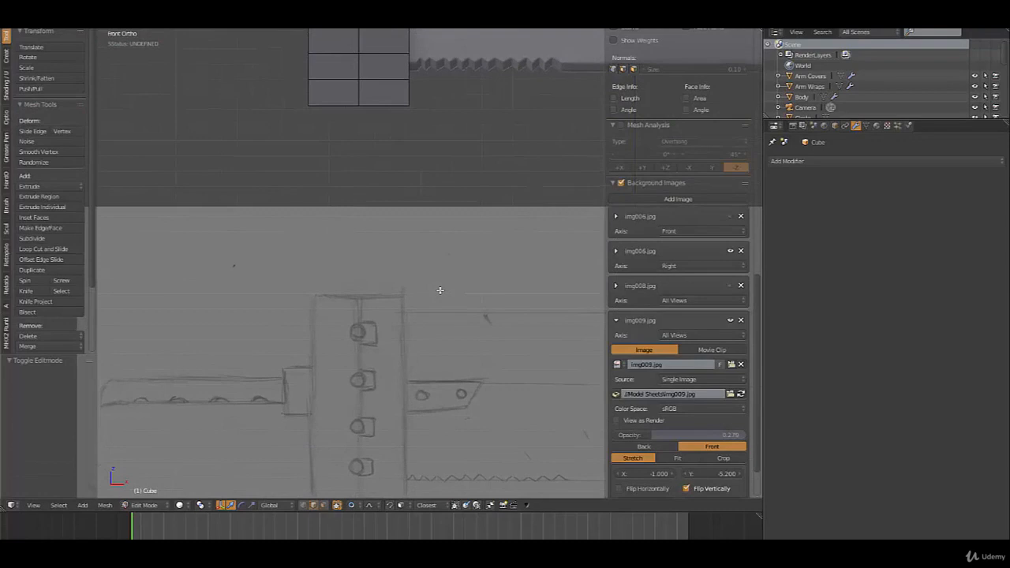
pyautogui.keyDown('shift'); pyautogui.moveTo(440, 290); pyautogui.dragTo(434, 502, button='middle'); pyautogui.keyUp('shift')
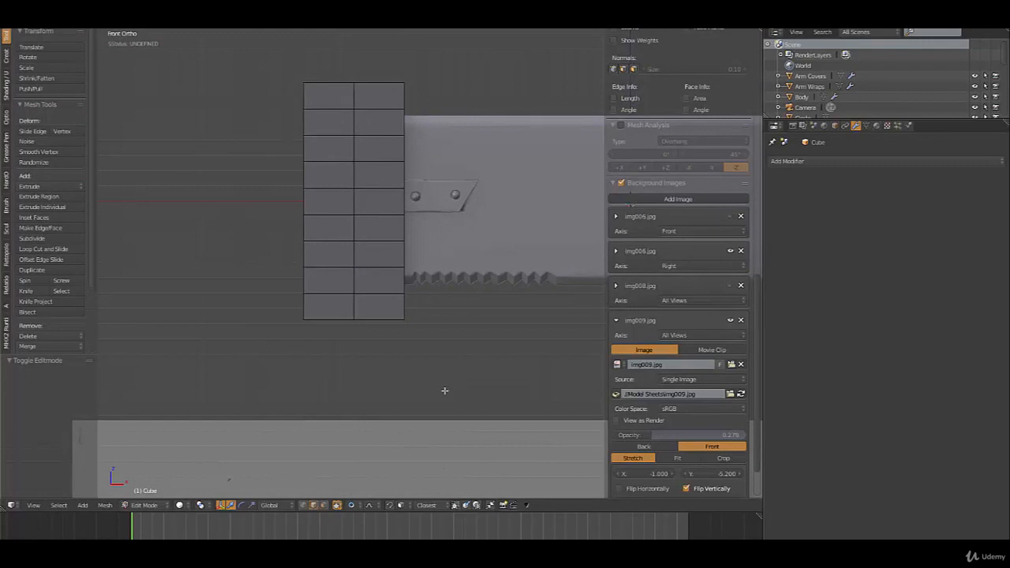
# Bevel the vertical centre loop on the guard's front into a central column of faces.
pyautogui.keyDown('shift'); pyautogui.scroll(1, 350, 117); pyautogui.keyUp('shift')
pyautogui.moveTo(411, 429)
pyautogui.keyDown('shift'); pyautogui.mouseDown(button='middle')
pyautogui.moveTo(388, 140)
pyautogui.moveTo(410, 310)
pyautogui.mouseUp(button='middle'); pyautogui.keyUp('shift')
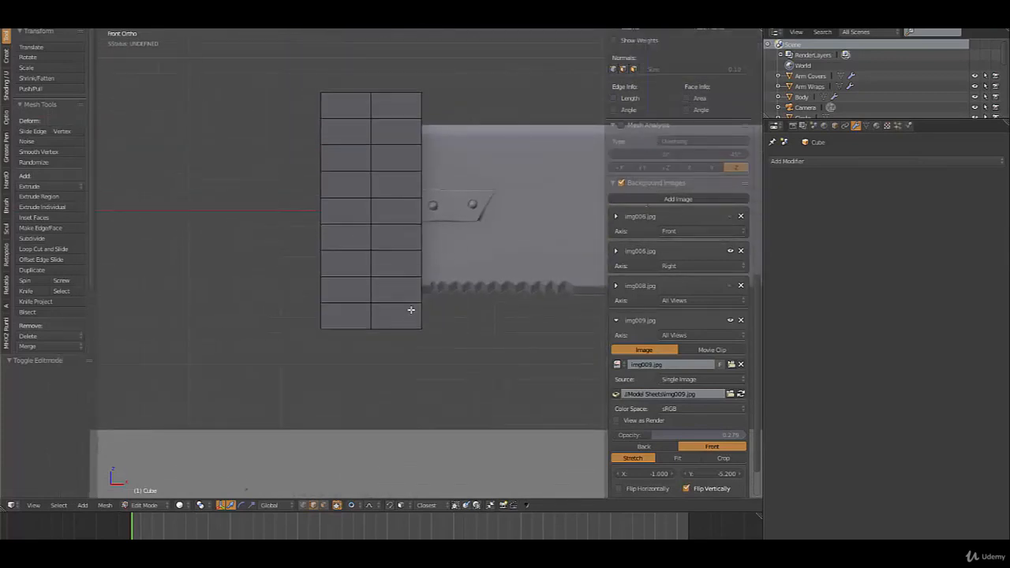
pyautogui.keyDown('alt'); pyautogui.rightClick(372, 133); pyautogui.keyUp('alt')
pyautogui.hotkey('ctrl', 'b')
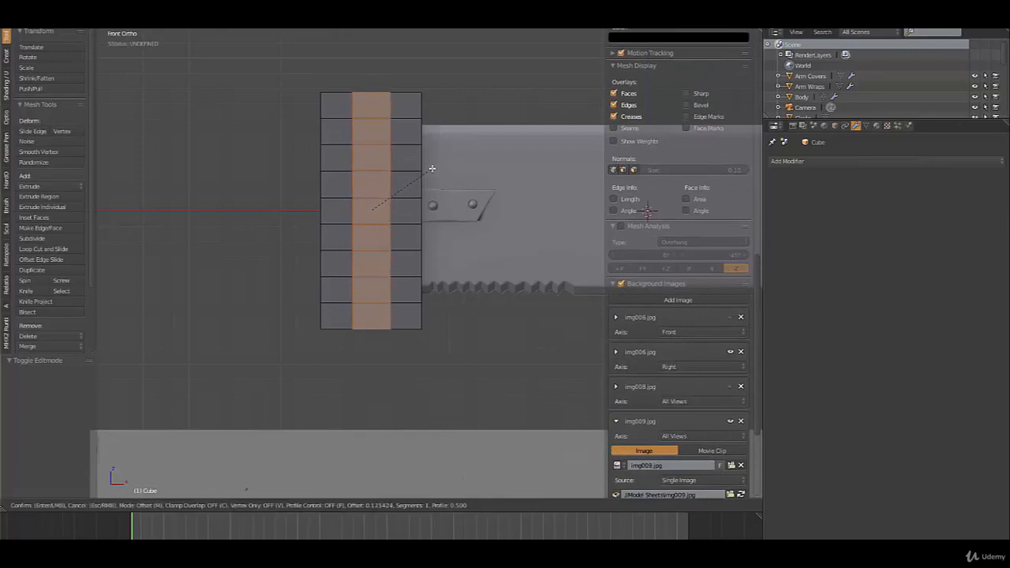
pyautogui.click(431, 165)
# Select the second, fourth, sixth and eighth faces of the guard's central column in face select mode.
pyautogui.hotkey('ctrl', 'Tab')
pyautogui.click(392, 193)
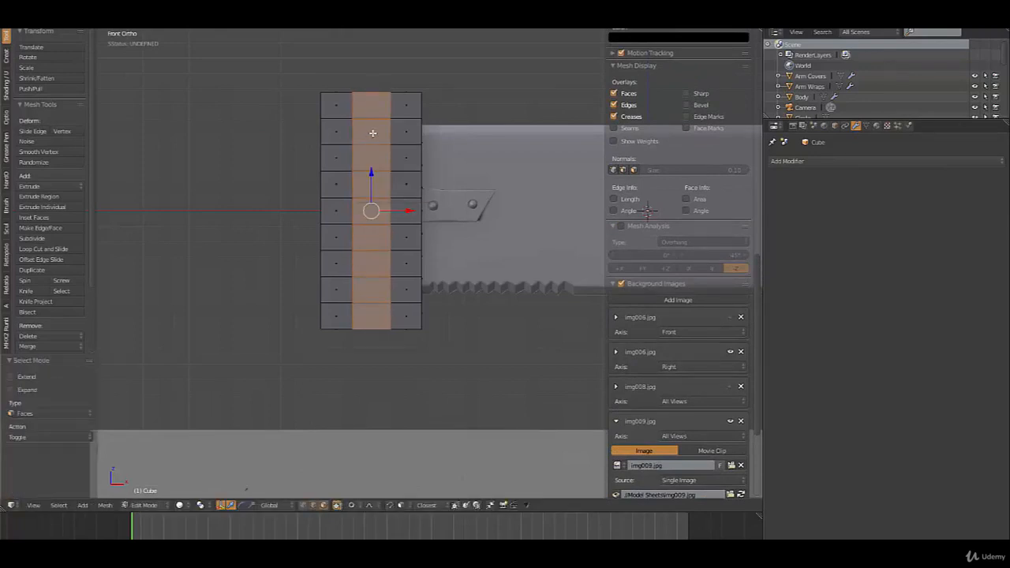
pyautogui.rightClick(382, 140)
pyautogui.keyDown('shift'); pyautogui.rightClick(379, 184); pyautogui.keyUp('shift')
pyautogui.keyDown('shift'); pyautogui.rightClick(375, 235); pyautogui.keyUp('shift')
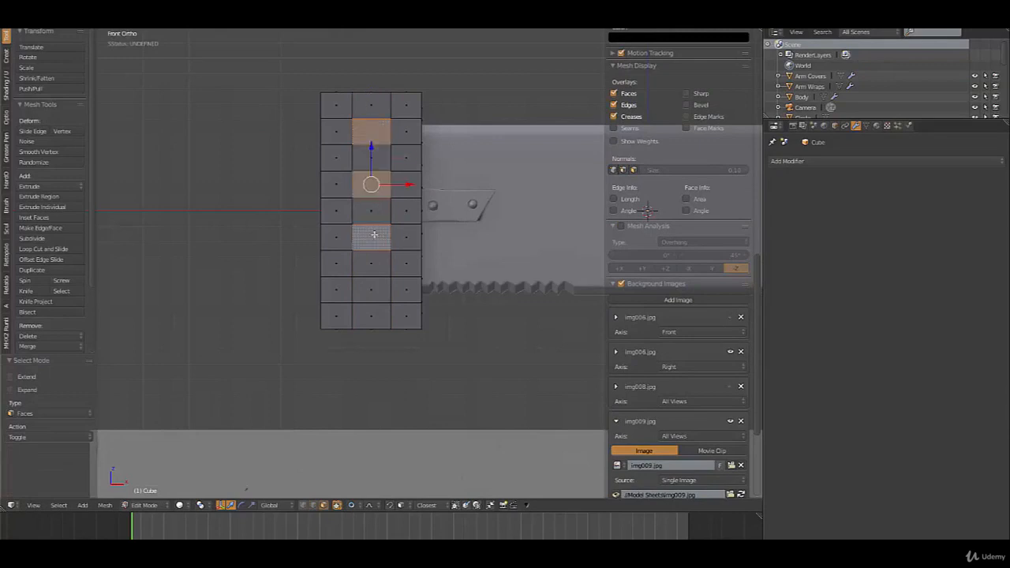
pyautogui.keyDown('shift'); pyautogui.rightClick(379, 291); pyautogui.keyUp('shift')
pyautogui.scroll(-2, 328, 215)
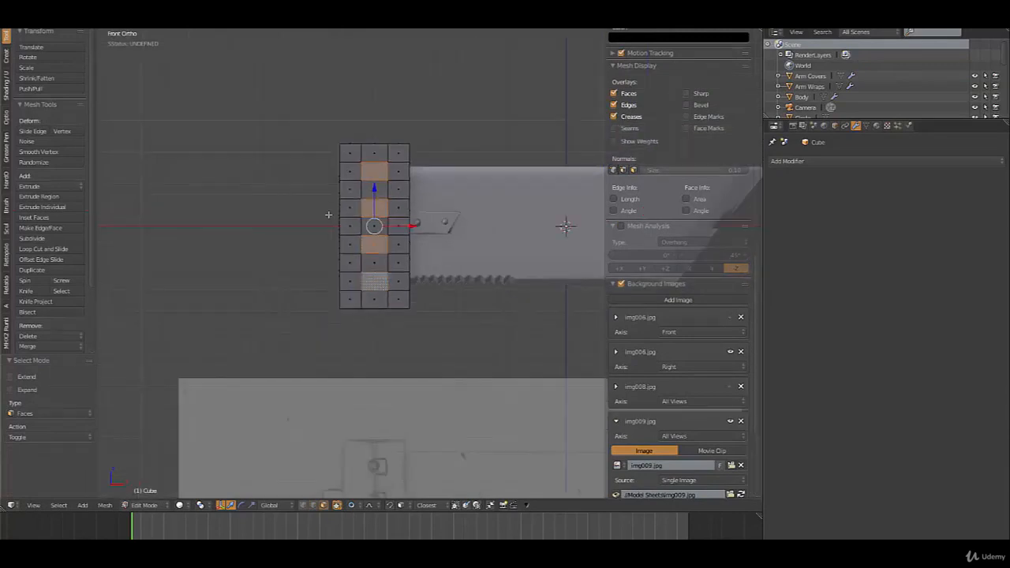
# Add one centred lengthwise loop cut that splits the guard's thickness into front and back halves.
pyautogui.moveTo(374, 224); pyautogui.dragTo(386, 187, button='middle')
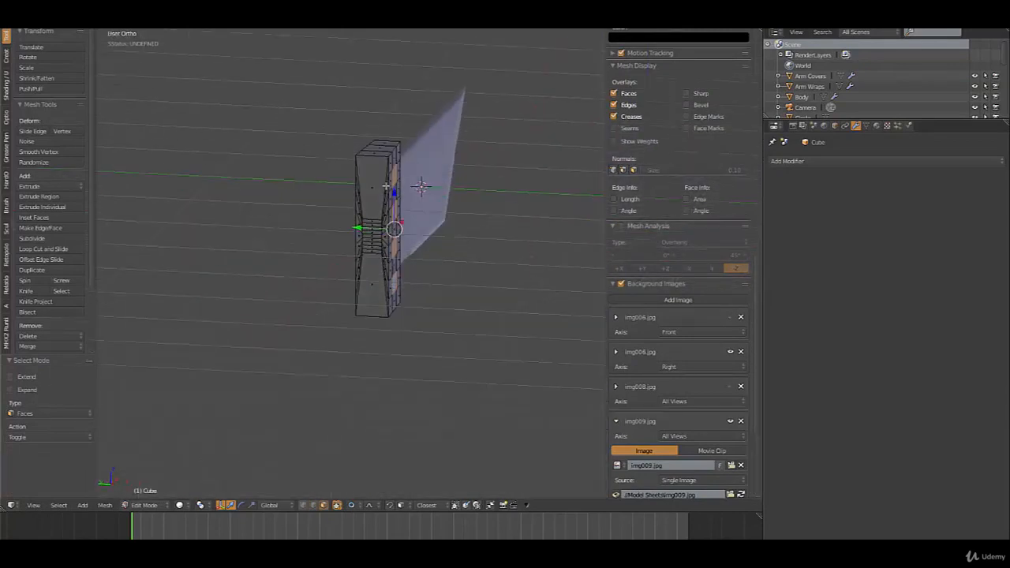
pyautogui.hotkey('ctrl', 'r')
pyautogui.click(369, 148)
pyautogui.rightClick(368, 148)
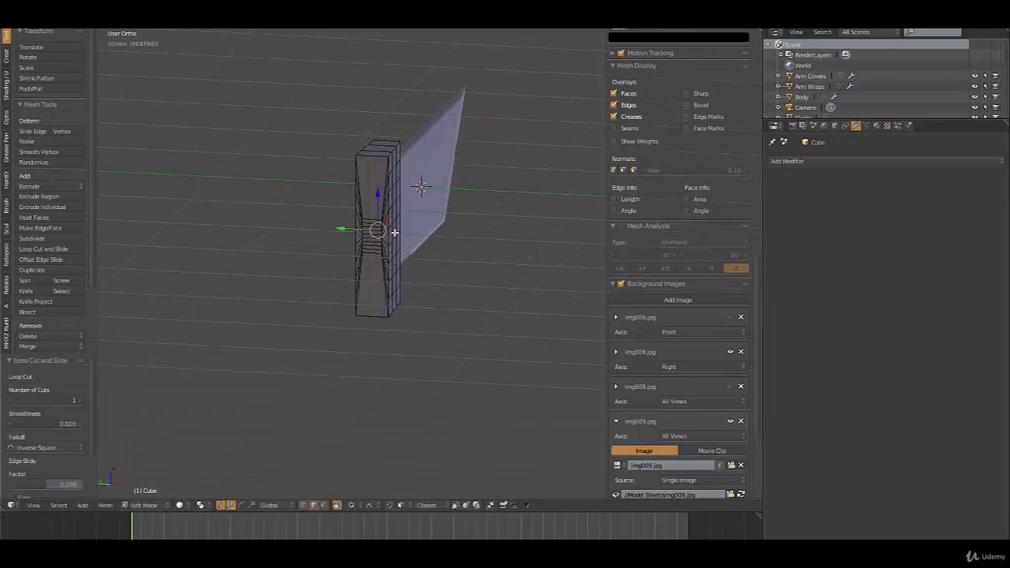
# Delete the vertices of the guard's back half, keeping those on the new centre cut.
pyautogui.moveTo(394, 232); pyautogui.dragTo(471, 216, button='middle')
pyautogui.press('KP_3')
pyautogui.press('KP_1')
pyautogui.hotkey('ctrl', 'Tab')
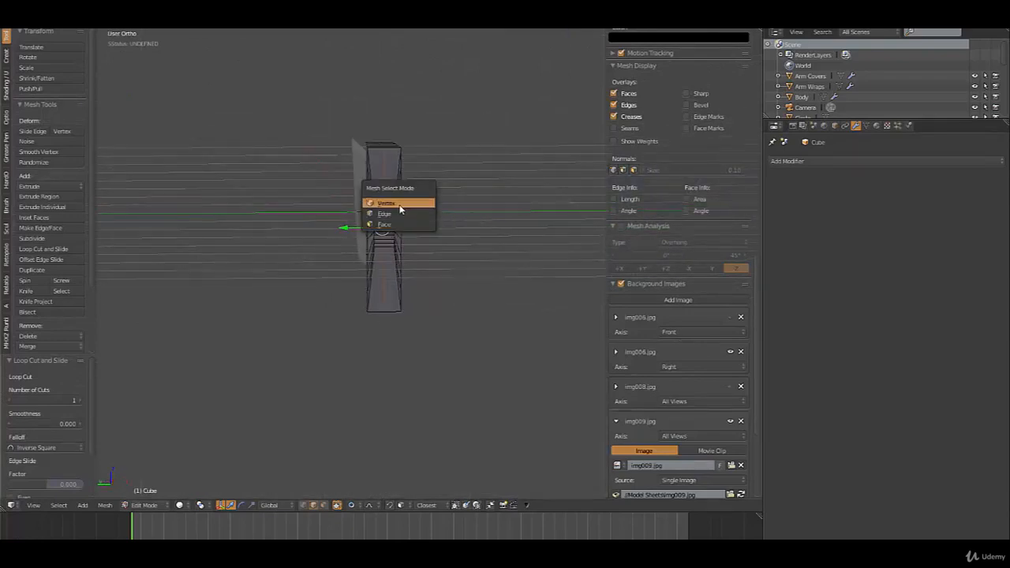
pyautogui.click(399, 207)
pyautogui.press('KP_1')
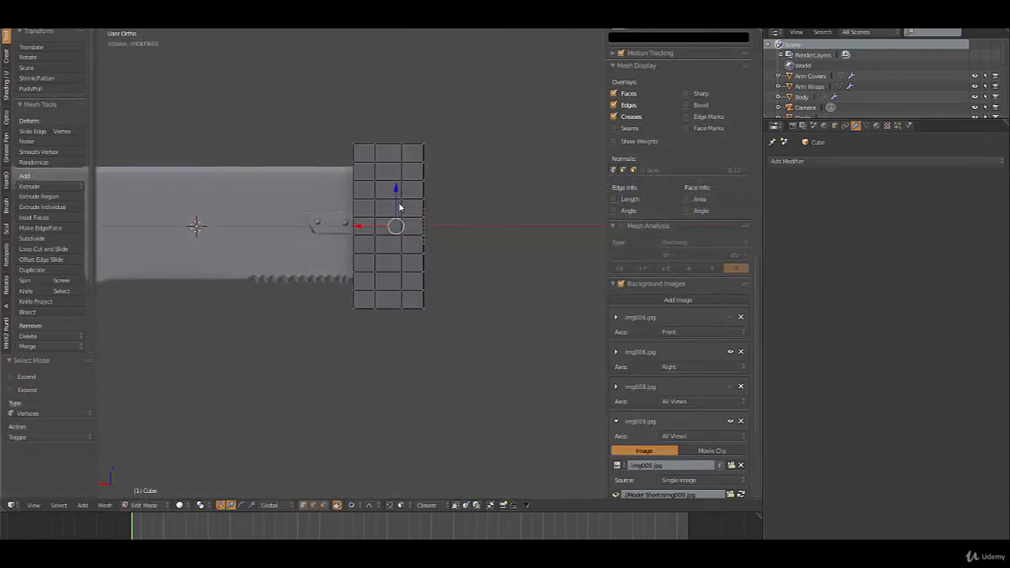
pyautogui.press('ctrl+KP_3')
pyautogui.press('a')
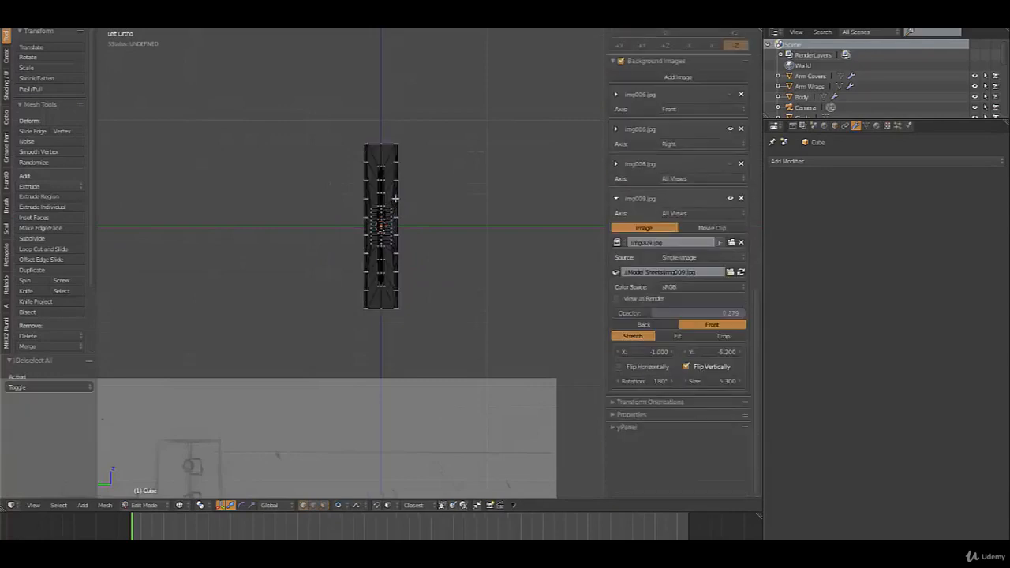
pyautogui.press('b')
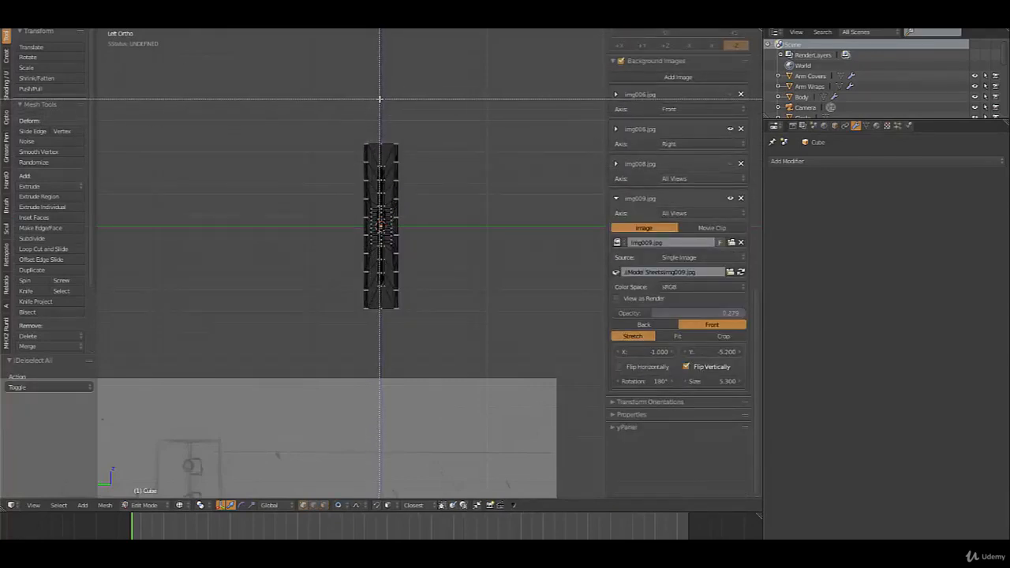
pyautogui.moveTo(380, 100); pyautogui.dragTo(251, 309)
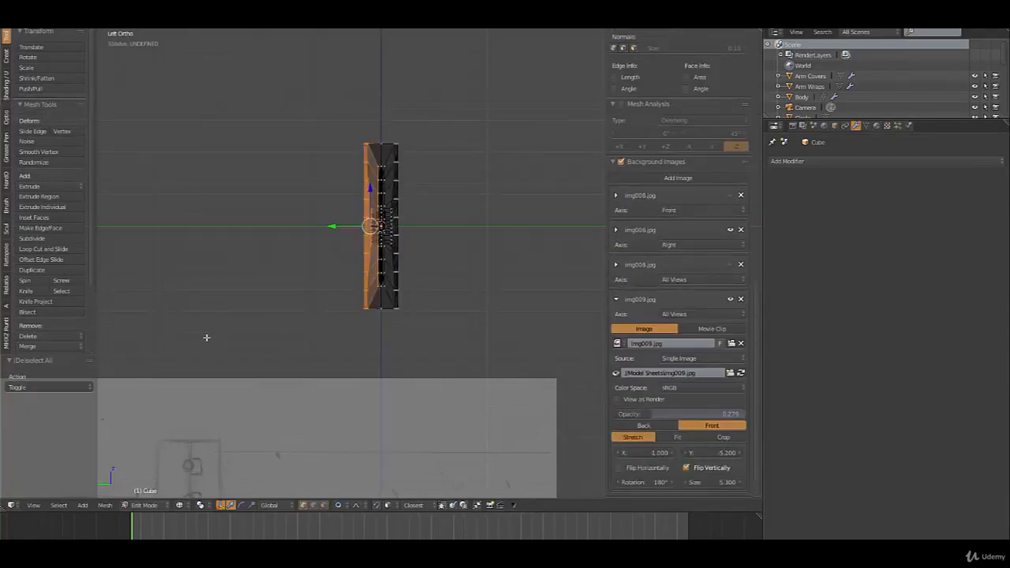
pyautogui.press('x')
pyautogui.click(173, 315)
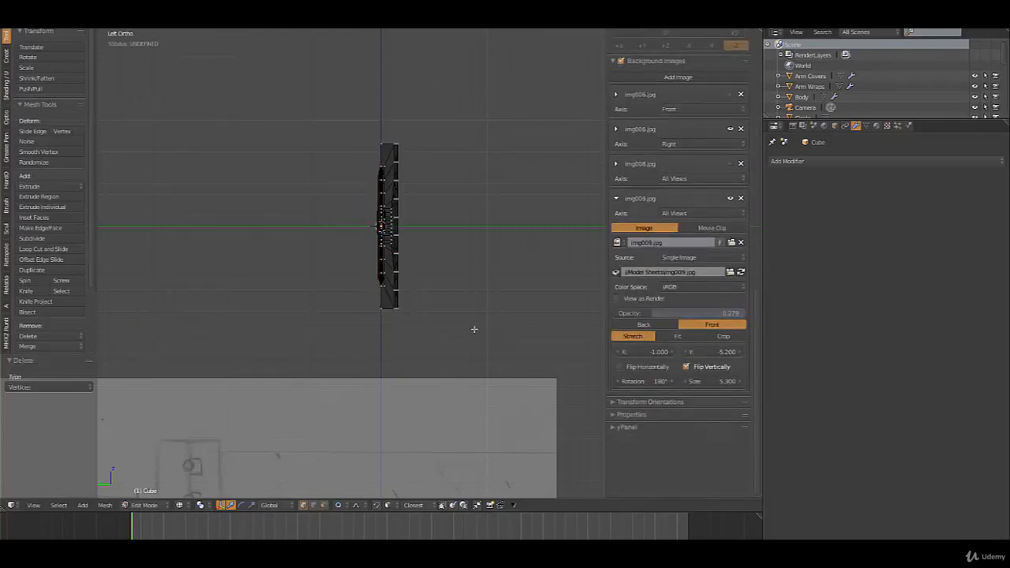
# Add a Mirror modifier to the guard, set to the Y axis only with Clipping enabled.
pyautogui.click(869, 161)
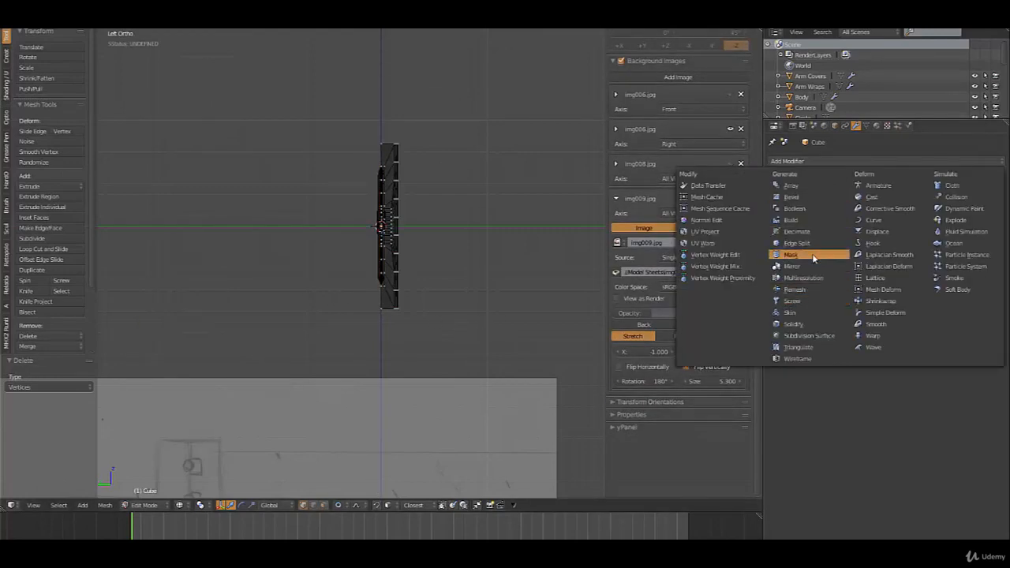
pyautogui.click(797, 267)
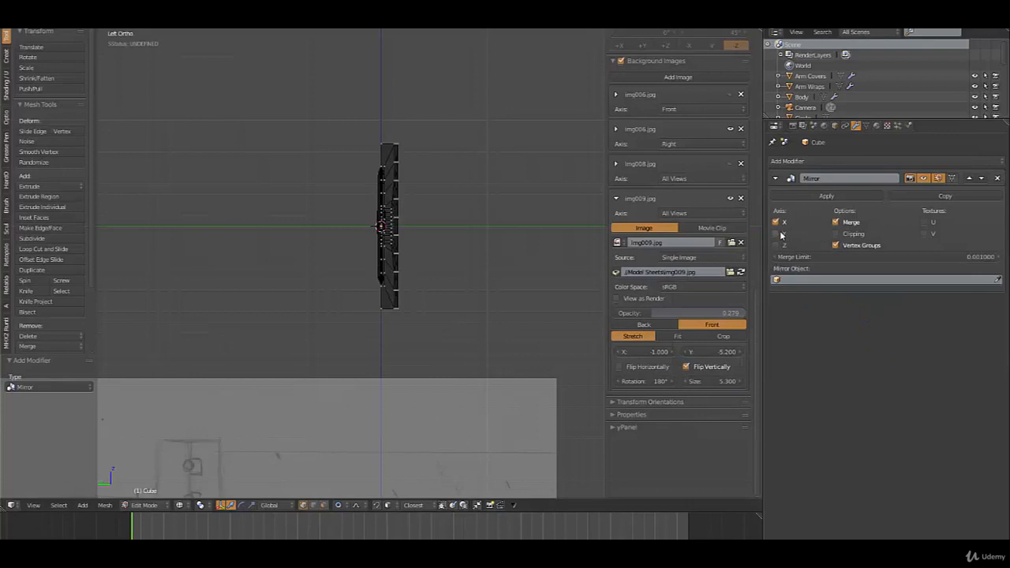
pyautogui.click(776, 234)
pyautogui.click(776, 222)
pyautogui.click(836, 233)
pyautogui.scroll(3, 335, 211)
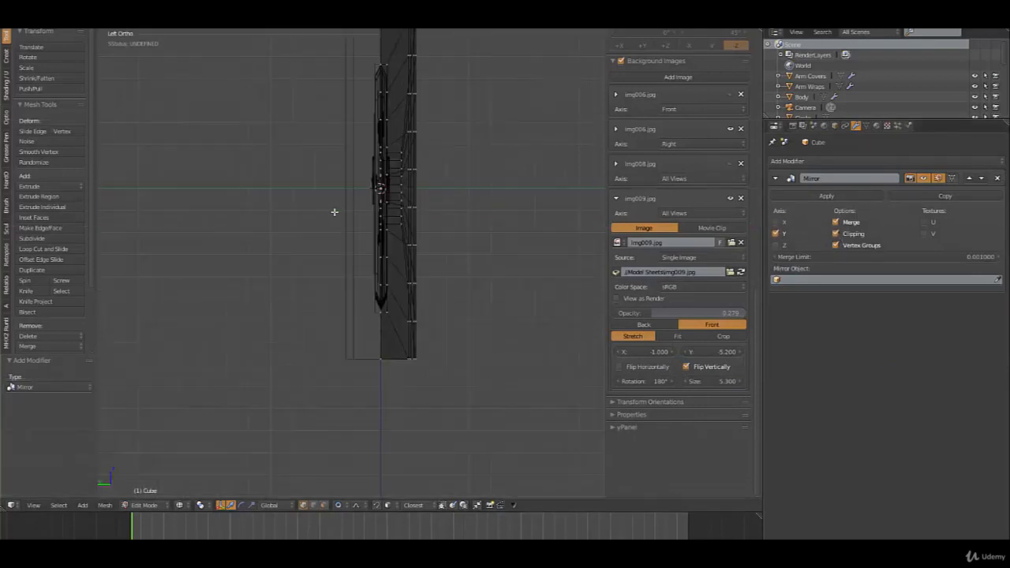
# Extrude the second, fourth, sixth and eighth faces of the central column inward to form four recesses in the guard.
pyautogui.press('a')
pyautogui.moveTo(422, 207)
pyautogui.mouseDown(button='middle')
pyautogui.moveTo(456, 224)
pyautogui.moveTo(414, 219)
pyautogui.mouseUp(button='middle')
pyautogui.hotkey('ctrl', 'Tab')
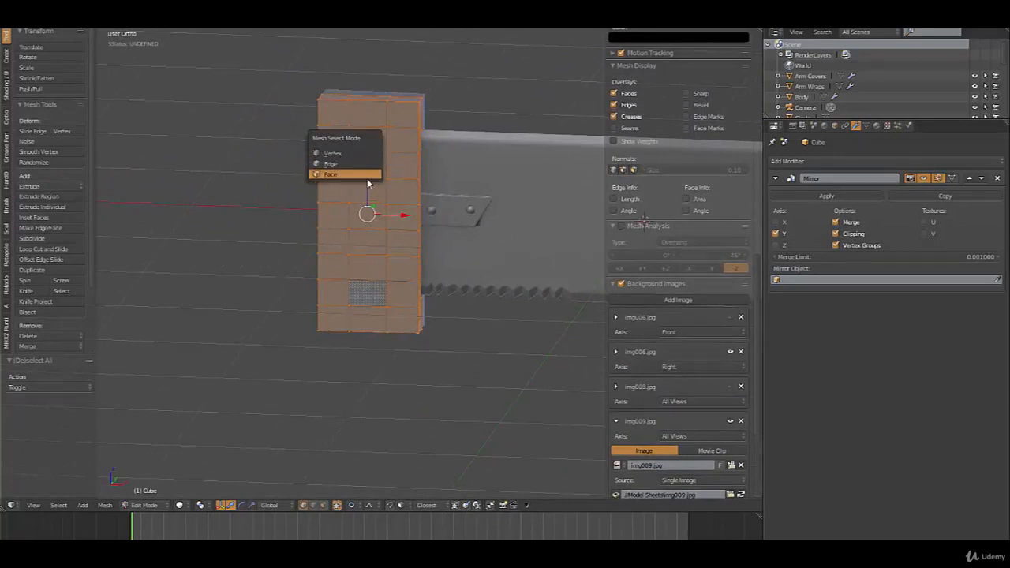
pyautogui.click(370, 177)
pyautogui.rightClick(368, 140)
pyautogui.keyDown('shift'); pyautogui.rightClick(371, 198); pyautogui.keyUp('shift')
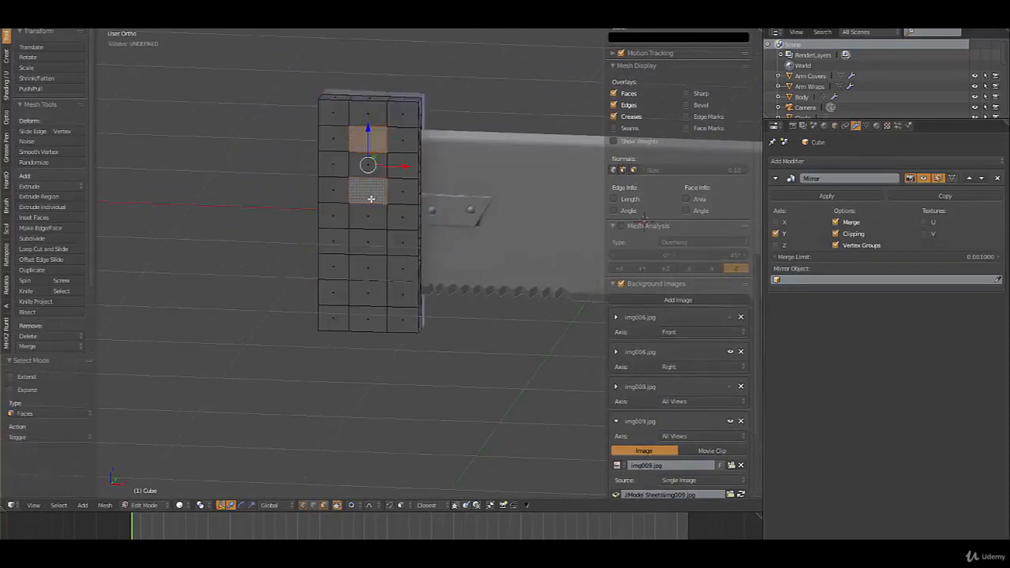
pyautogui.keyDown('shift'); pyautogui.rightClick(370, 240); pyautogui.keyUp('shift')
pyautogui.keyDown('shift'); pyautogui.rightClick(369, 293); pyautogui.keyUp('shift')
pyautogui.moveTo(370, 294); pyautogui.dragTo(460, 288, button='middle')
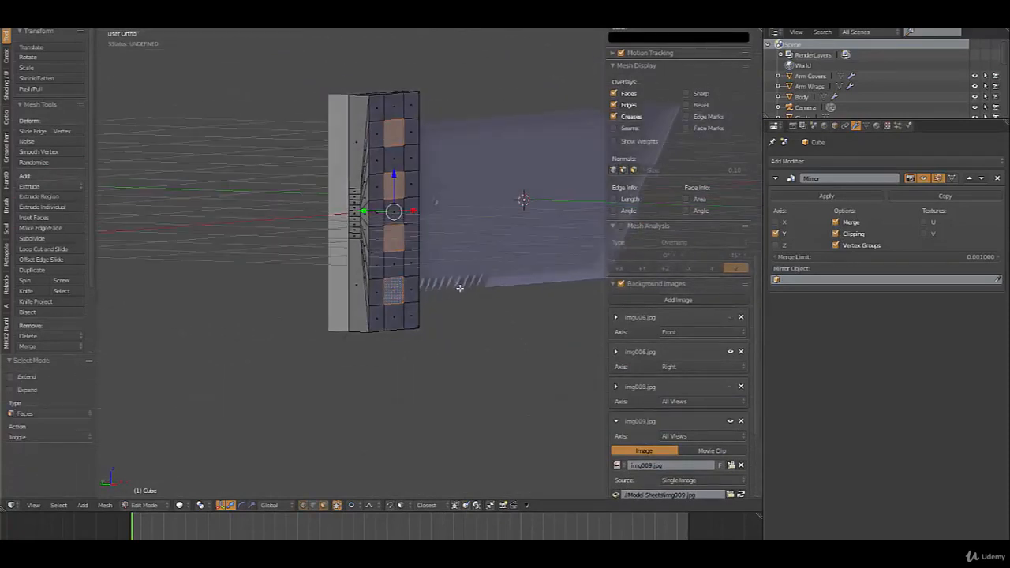
pyautogui.press('e')
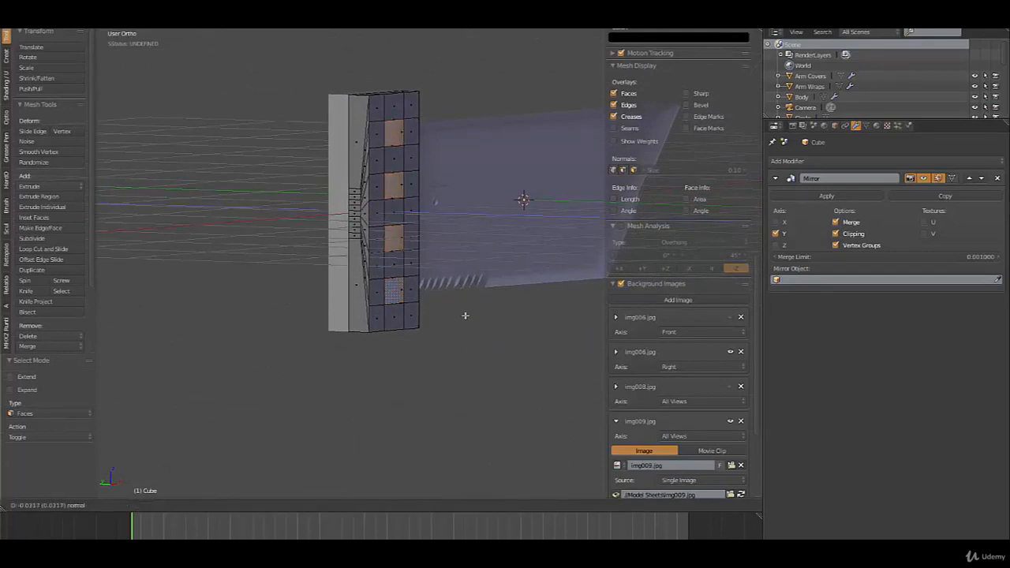
pyautogui.click(461, 315)
pyautogui.press('KP_1')
pyautogui.press('Tab')
pyautogui.scroll(-3, 404, 259)
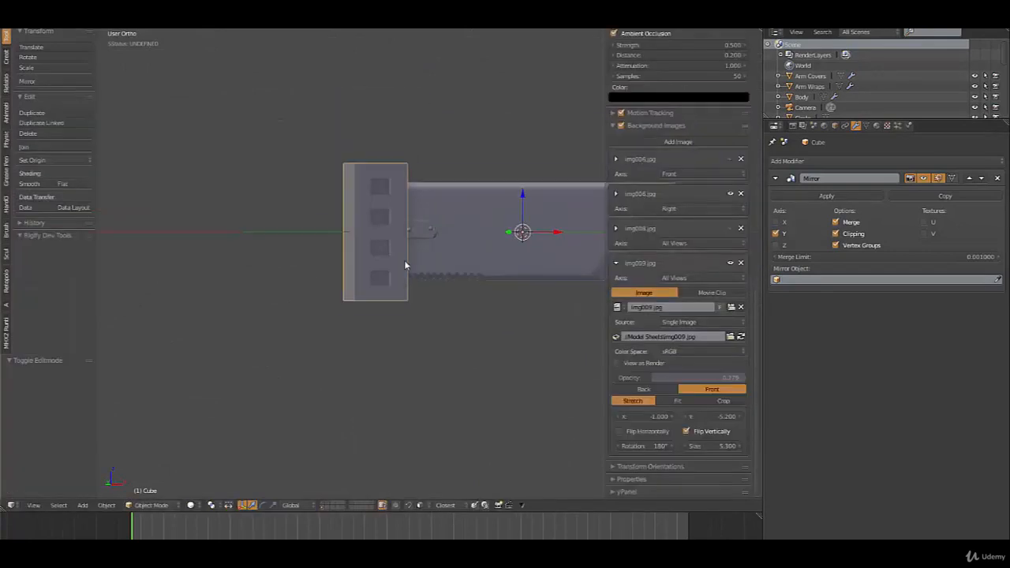
pyautogui.moveTo(405, 260); pyautogui.dragTo(372, 259, button='middle')
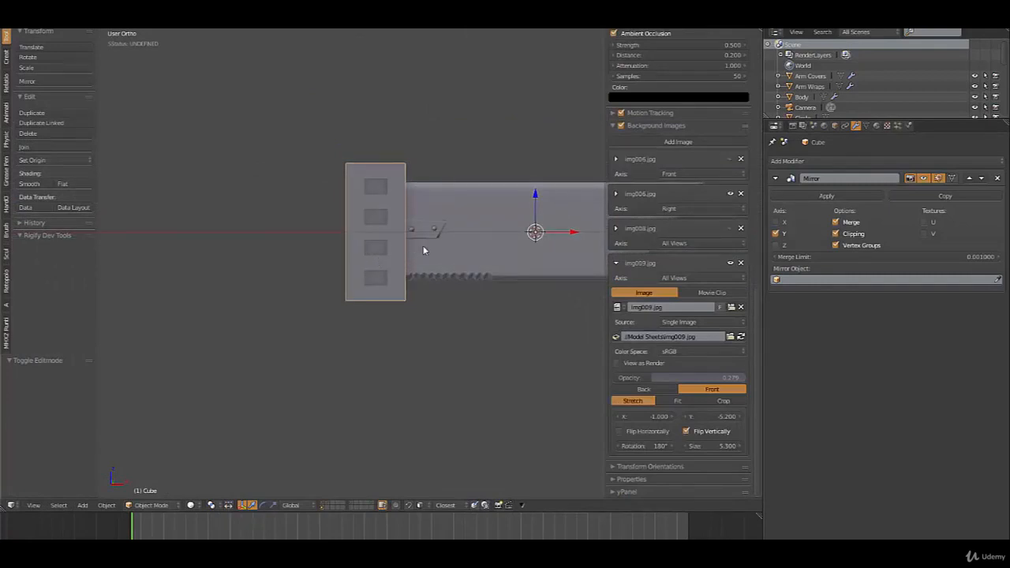
# Round the two corners farthest from the blade in each of the four recesses with a multi-segment bevel of 0.079.
pyautogui.press('Tab')
pyautogui.scroll(6, 426, 252)
pyautogui.moveTo(401, 273); pyautogui.dragTo(296, 280, button='middle')
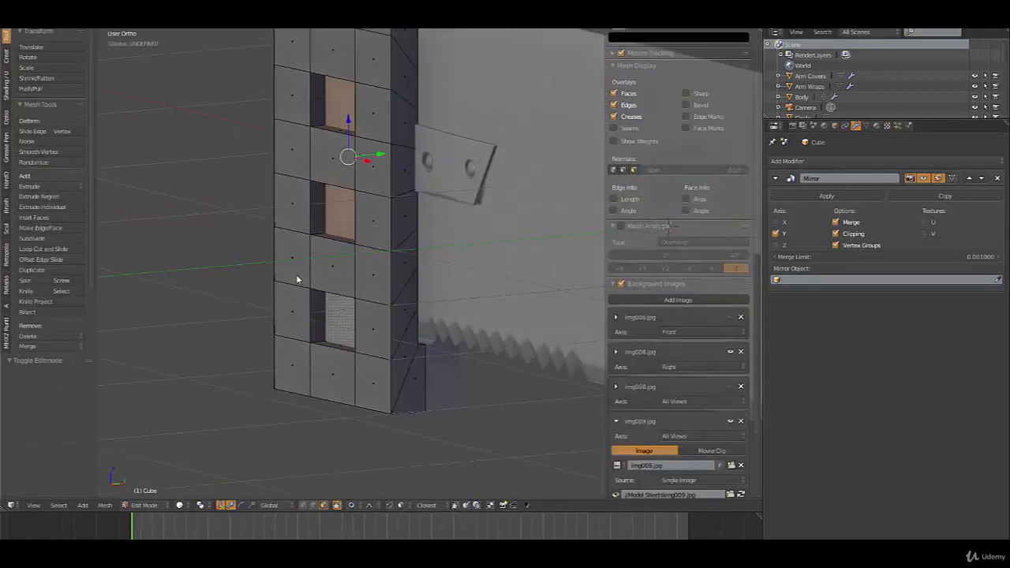
pyautogui.hotkey('ctrl', 'Tab')
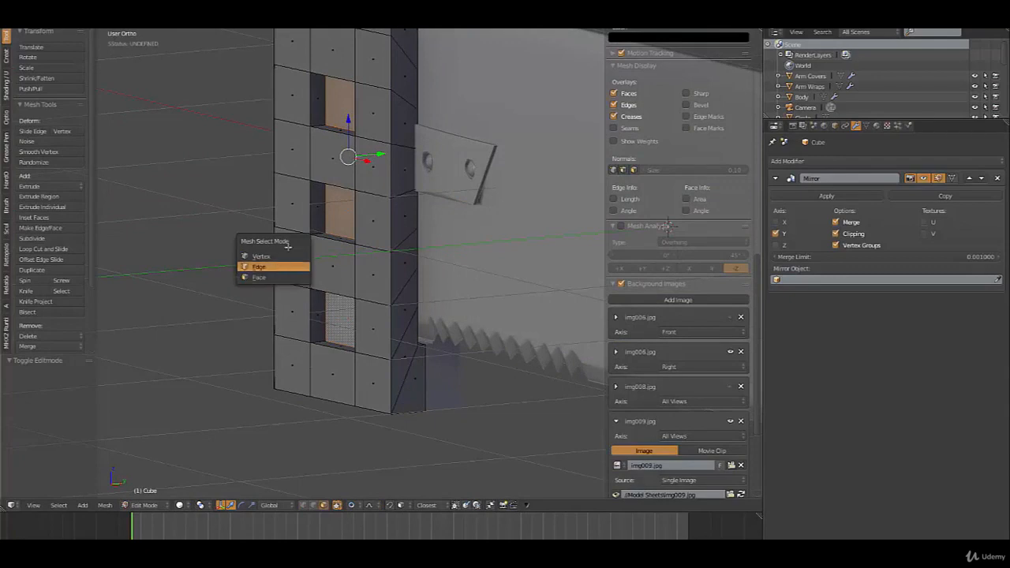
pyautogui.click(282, 269)
pyautogui.rightClick(316, 230)
pyautogui.moveTo(317, 230)
pyautogui.mouseDown(button='middle')
pyautogui.moveTo(322, 161)
pyautogui.moveTo(319, 214)
pyautogui.mouseUp(button='middle')
pyautogui.rightClick(316, 126)
pyautogui.moveTo(325, 152)
pyautogui.mouseDown(button='middle')
pyautogui.moveTo(322, 245)
pyautogui.moveTo(327, 150)
pyautogui.mouseUp(button='middle')
pyautogui.keyDown('shift'); pyautogui.rightClick(319, 124); pyautogui.keyUp('shift')
pyautogui.keyDown('shift'); pyautogui.rightClick(319, 217); pyautogui.keyUp('shift')
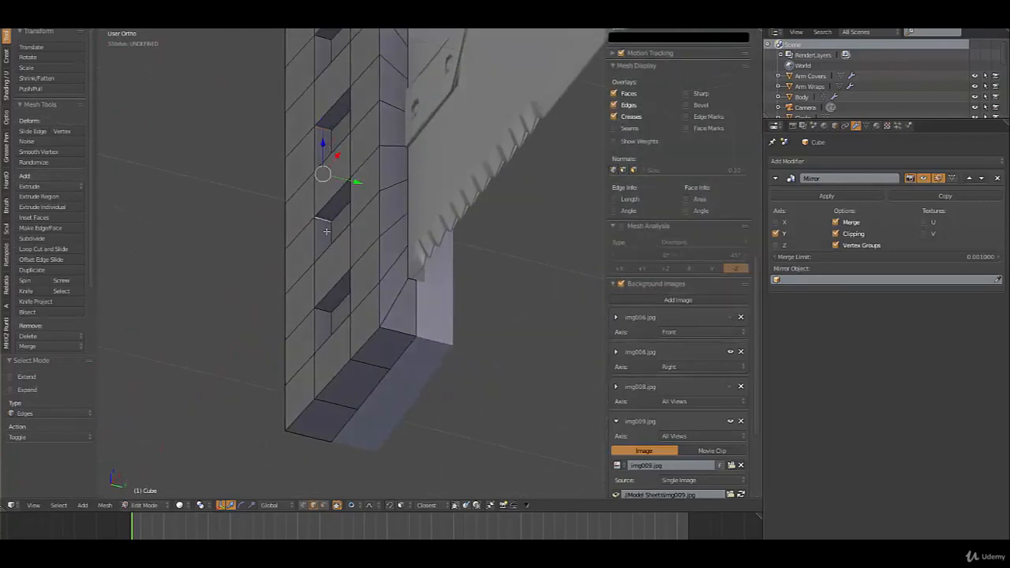
pyautogui.moveTo(327, 232); pyautogui.dragTo(338, 313, button='middle')
pyautogui.keyDown('shift'); pyautogui.rightClick(323, 233); pyautogui.keyUp('shift')
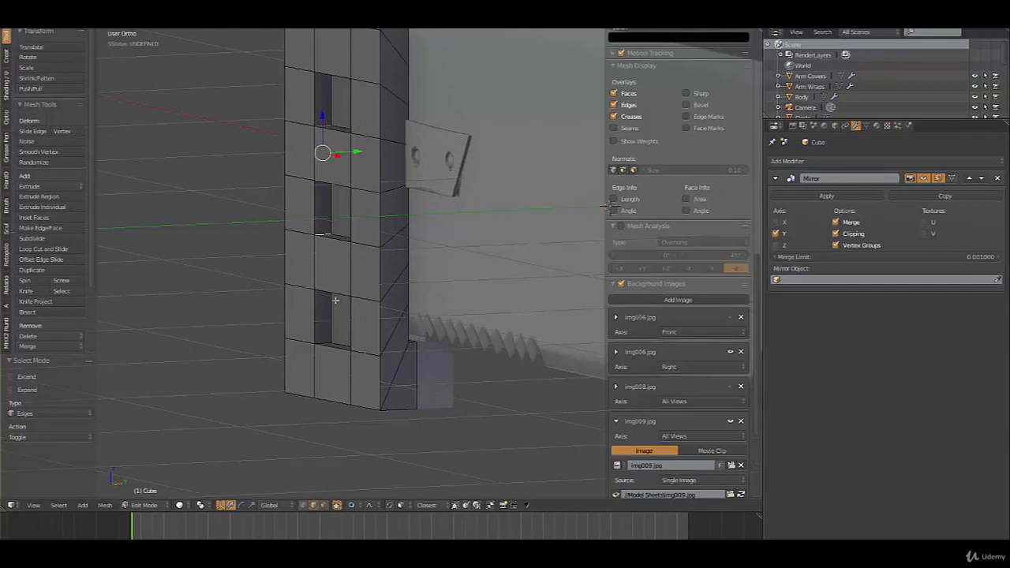
pyautogui.moveTo(610, 205); pyautogui.dragTo(599, 341, button='middle')
pyautogui.keyDown('shift'); pyautogui.rightClick(341, 408); pyautogui.keyUp('shift')
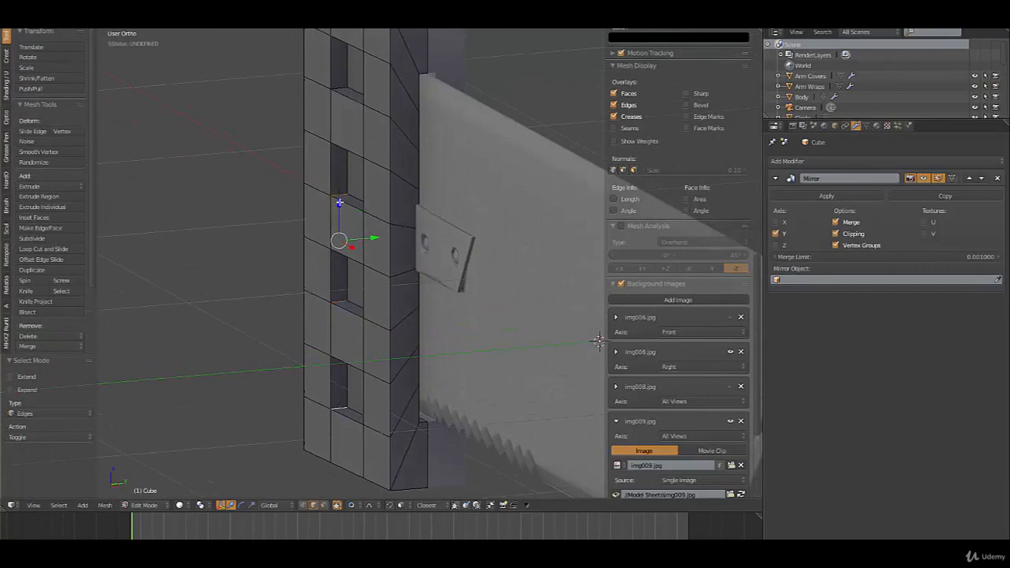
pyautogui.keyDown('shift'); pyautogui.rightClick(343, 88); pyautogui.keyUp('shift')
pyautogui.moveTo(599, 341); pyautogui.dragTo(388, 144, button='middle')
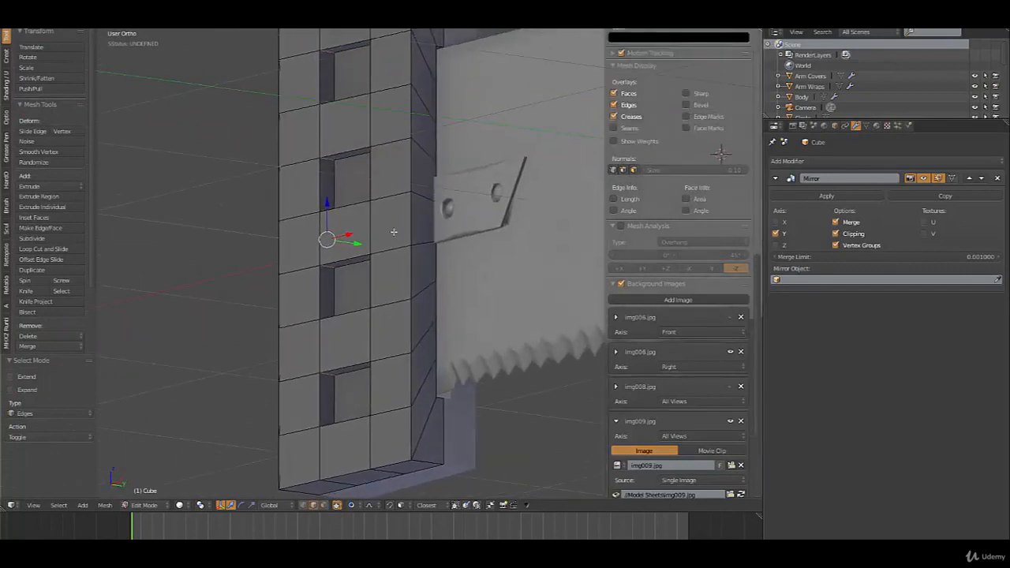
pyautogui.hotkey('ctrl', 'b')
pyautogui.scroll(6, 424, 256)
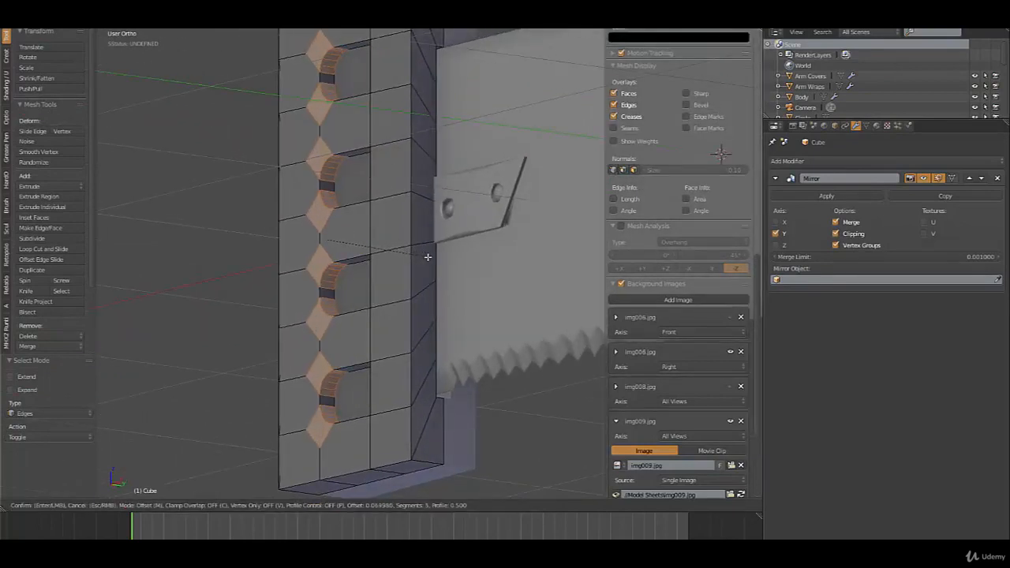
pyautogui.scroll(1, 429, 258)
pyautogui.click(431, 258)
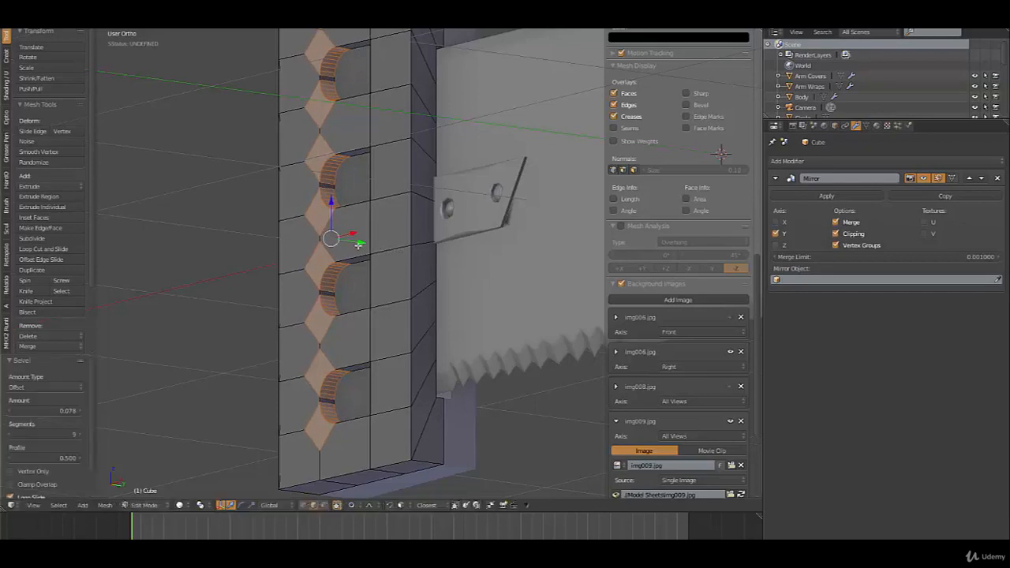
# Leave mesh editing and apply smooth shading to the guard.
pyautogui.moveTo(375, 252); pyautogui.dragTo(413, 263, button='middle')
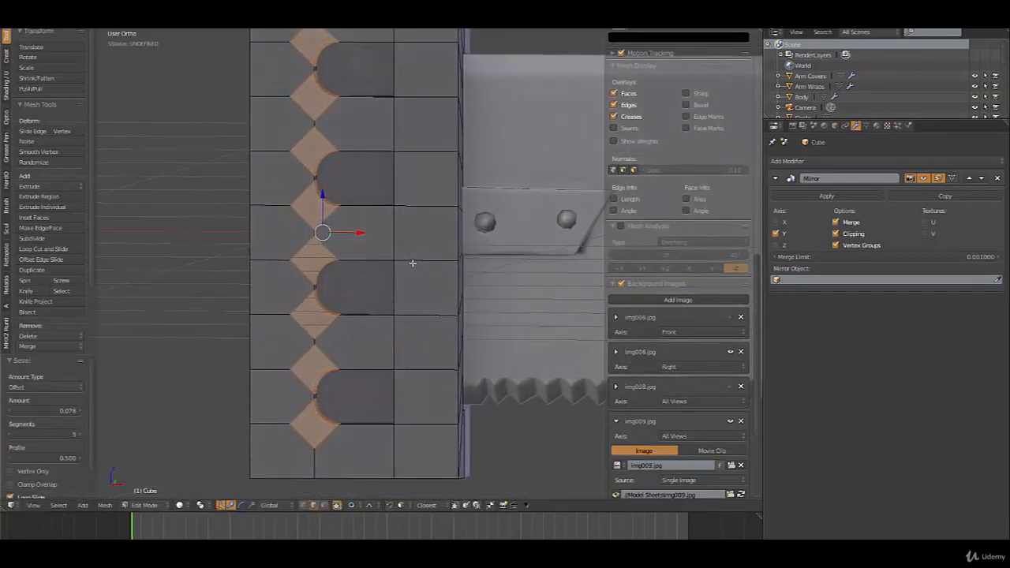
pyautogui.press('KP_1')
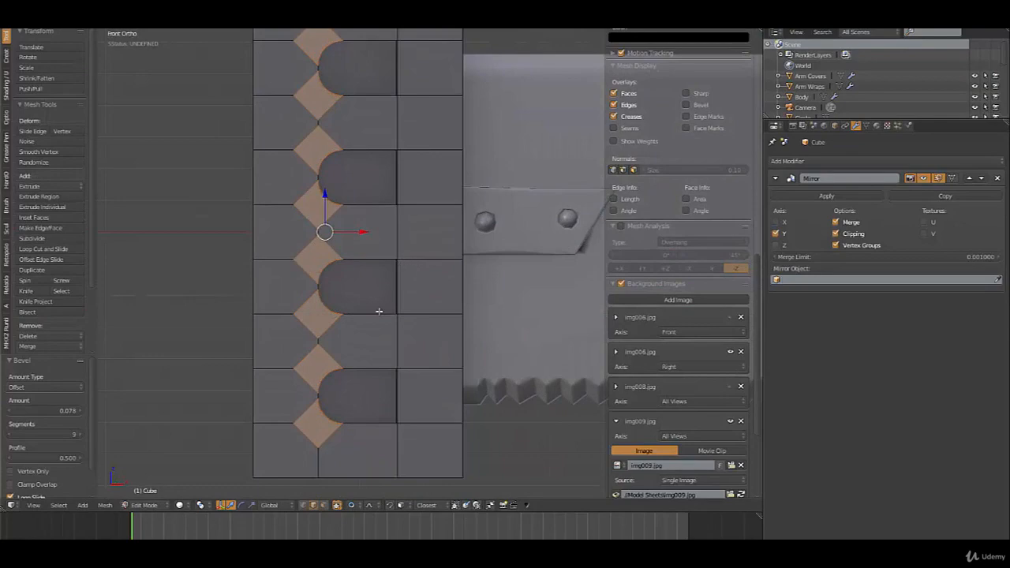
pyautogui.scroll(-3, 379, 312)
pyautogui.press('Tab')
pyautogui.moveTo(368, 320); pyautogui.dragTo(311, 311, button='middle')
pyautogui.scroll(4, 341, 323)
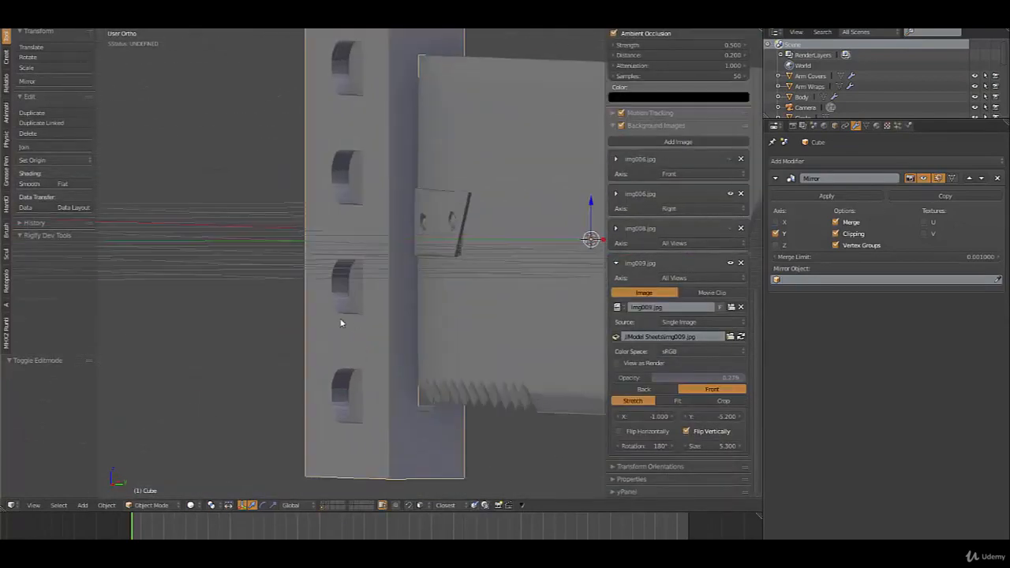
pyautogui.scroll(2, 341, 323)
pyautogui.moveTo(335, 344)
pyautogui.mouseDown(button='middle')
pyautogui.moveTo(370, 345)
pyautogui.moveTo(330, 339)
pyautogui.mouseUp(button='middle')
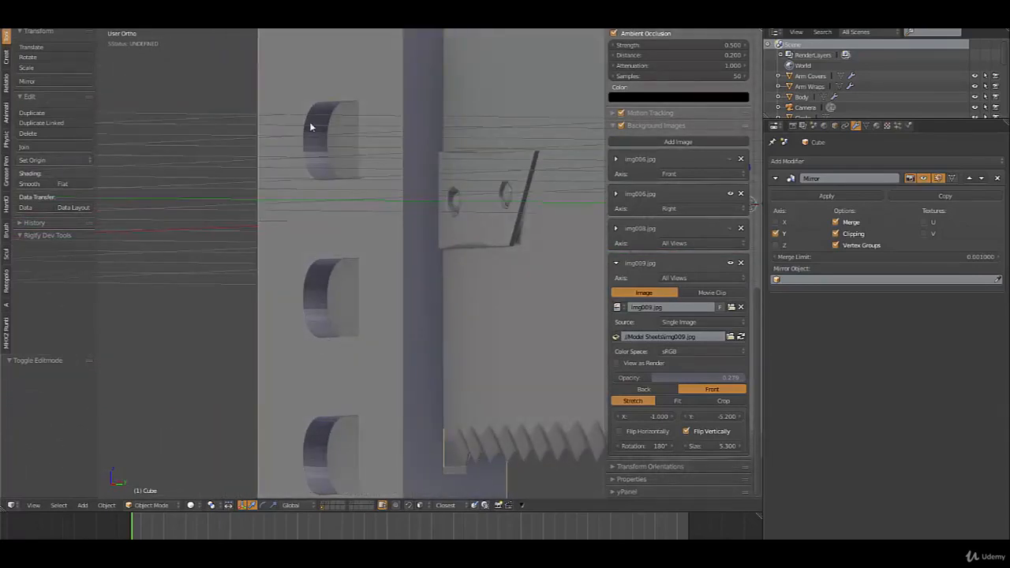
pyautogui.click(39, 184)
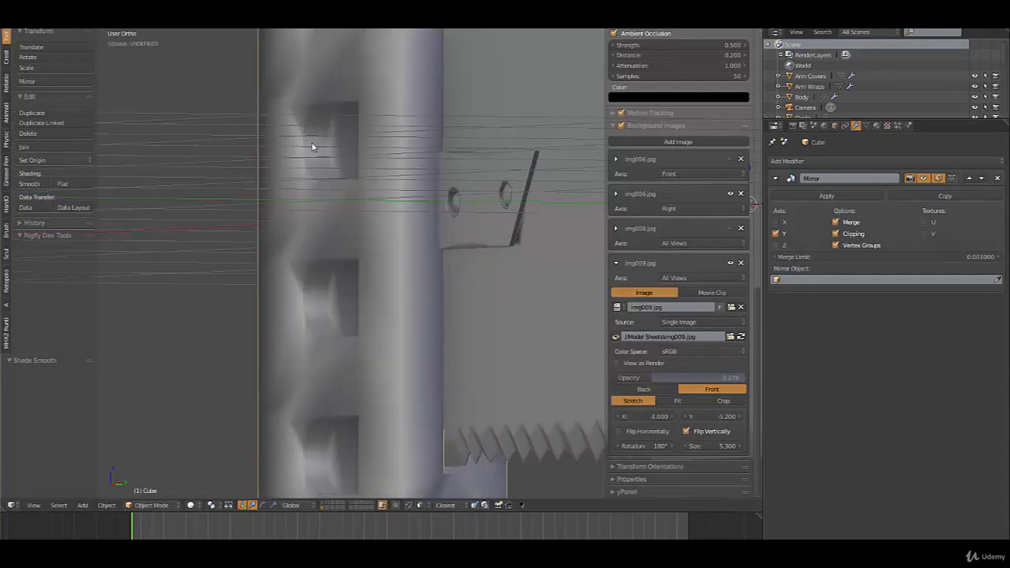
# Enable Auto Smooth at 30° in the guard's normals settings.
pyautogui.click(866, 126)
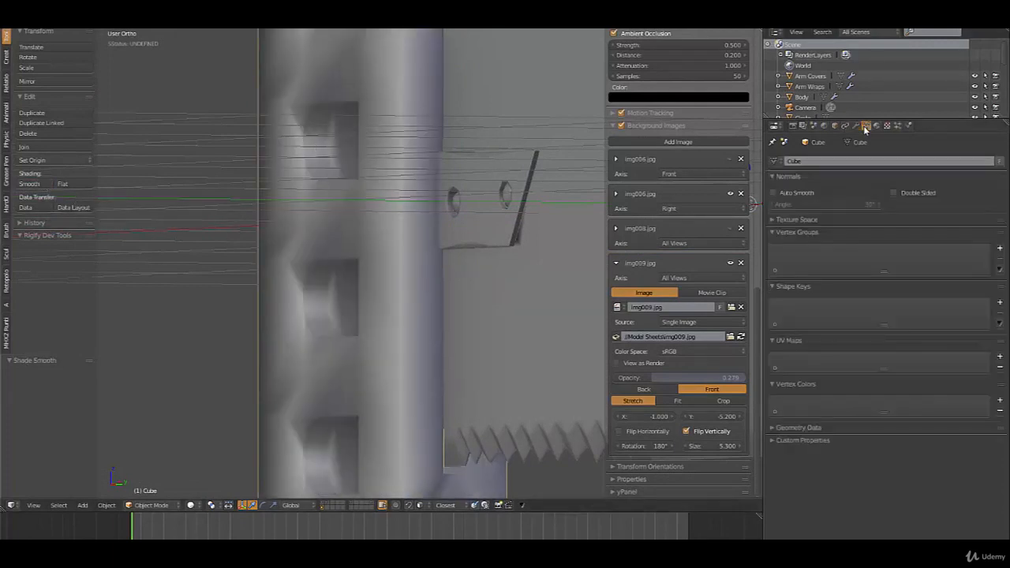
pyautogui.click(774, 193)
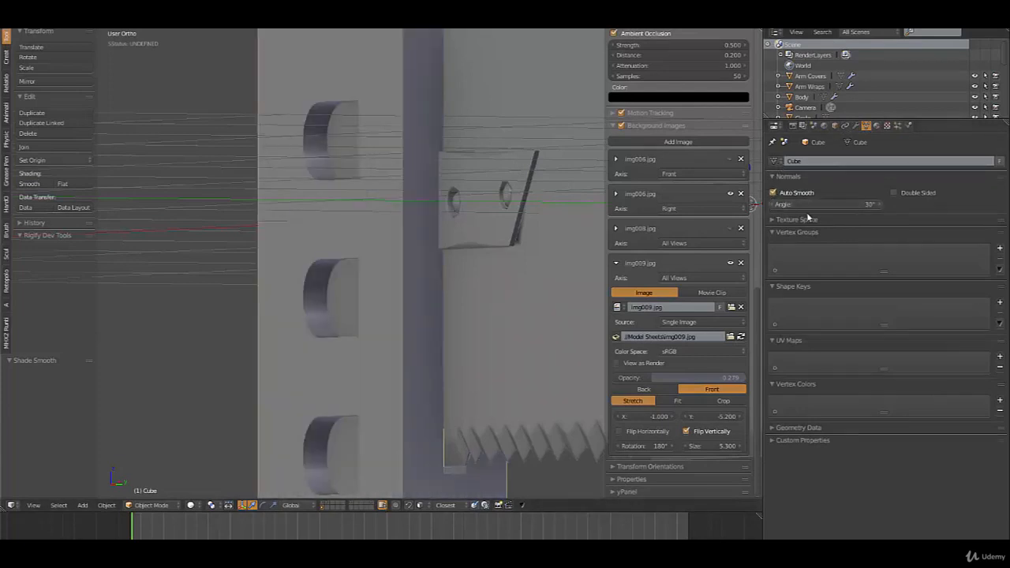
pyautogui.scroll(-2, 305, 199)
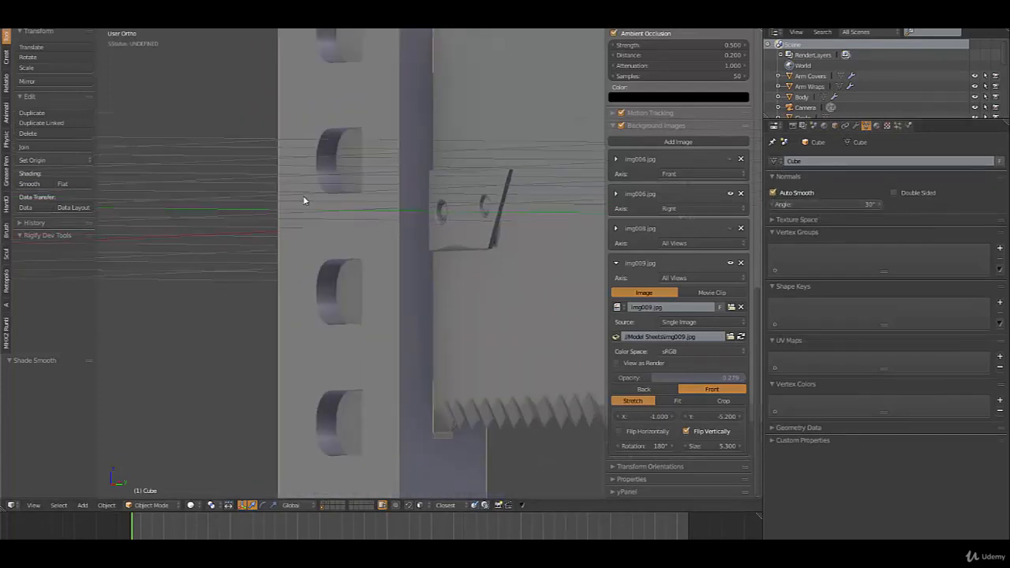
# Select the blade and enable Auto Smooth for its mesh as well.
pyautogui.moveTo(304, 198); pyautogui.dragTo(539, 125, button='middle')
pyautogui.rightClick(539, 124)
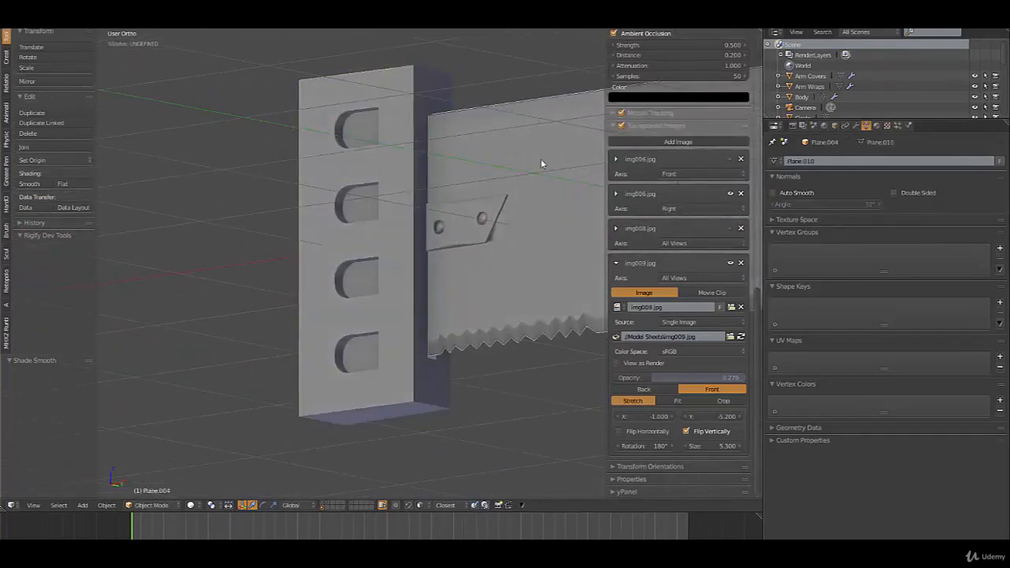
pyautogui.click(774, 194)
pyautogui.click(774, 193)
# Examine the guard's recesses up close and check the guard's mesh layout in front view.
pyautogui.moveTo(439, 249); pyautogui.dragTo(361, 289, button='middle')
pyautogui.scroll(5, 333, 281)
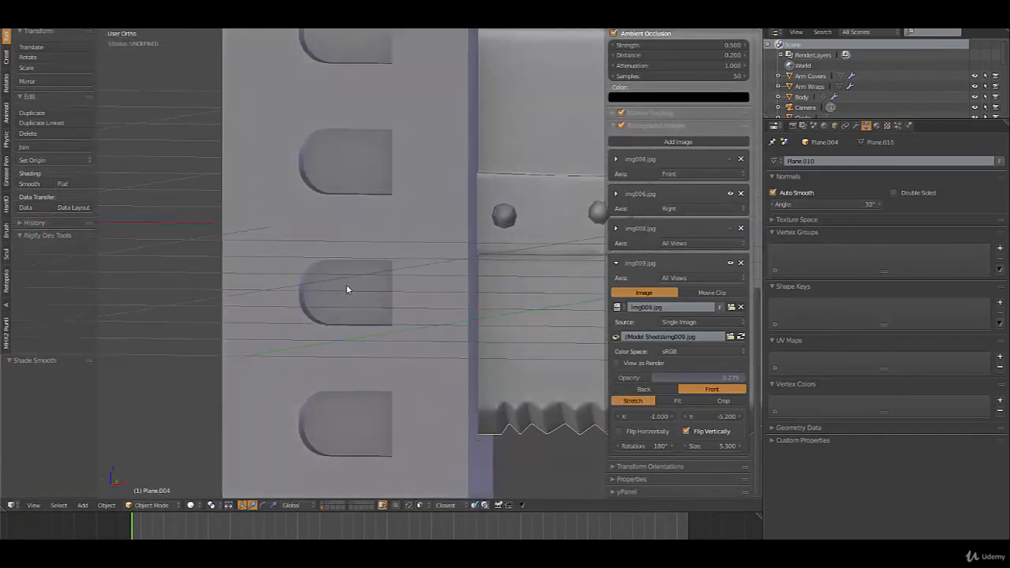
pyautogui.press('Tab')
pyautogui.scroll(-4, 337, 300)
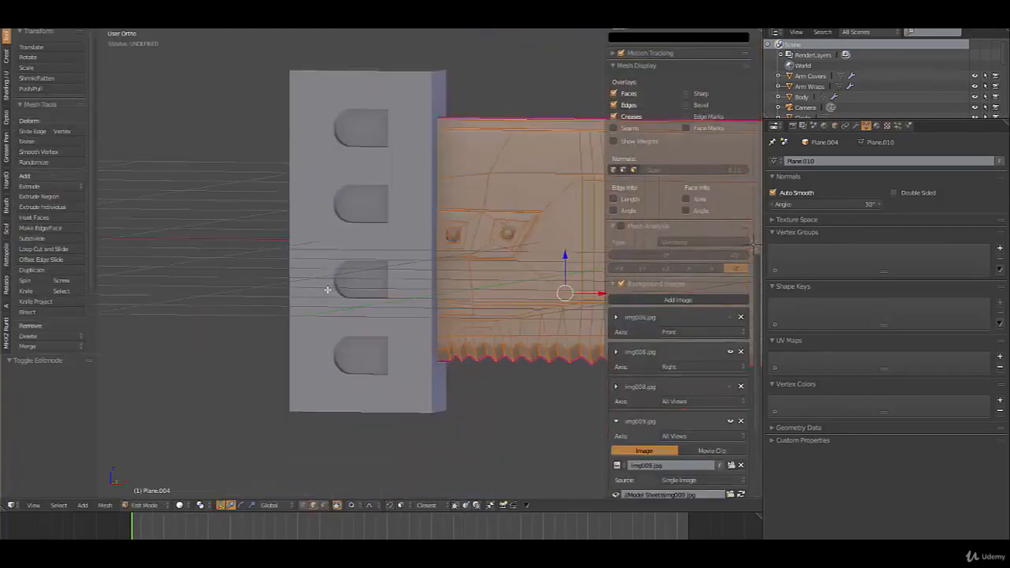
pyautogui.press('Tab')
pyautogui.rightClick(371, 278)
pyautogui.press('Tab')
pyautogui.press('KP_1')
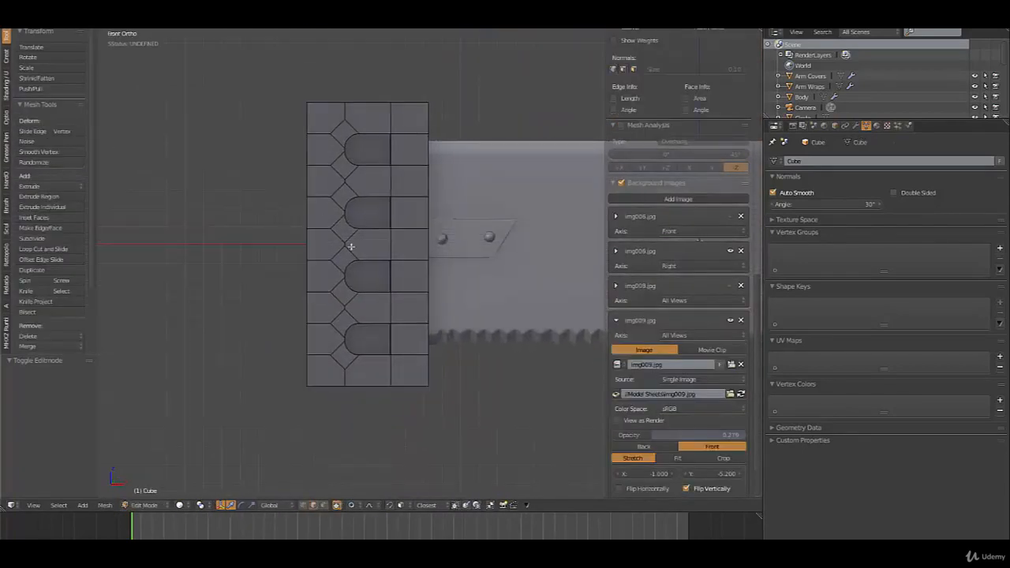
pyautogui.press('Tab')
# Add a cylinder mesh with 12 vertices at the 3D cursor.
pyautogui.scroll(-4, 381, 260)
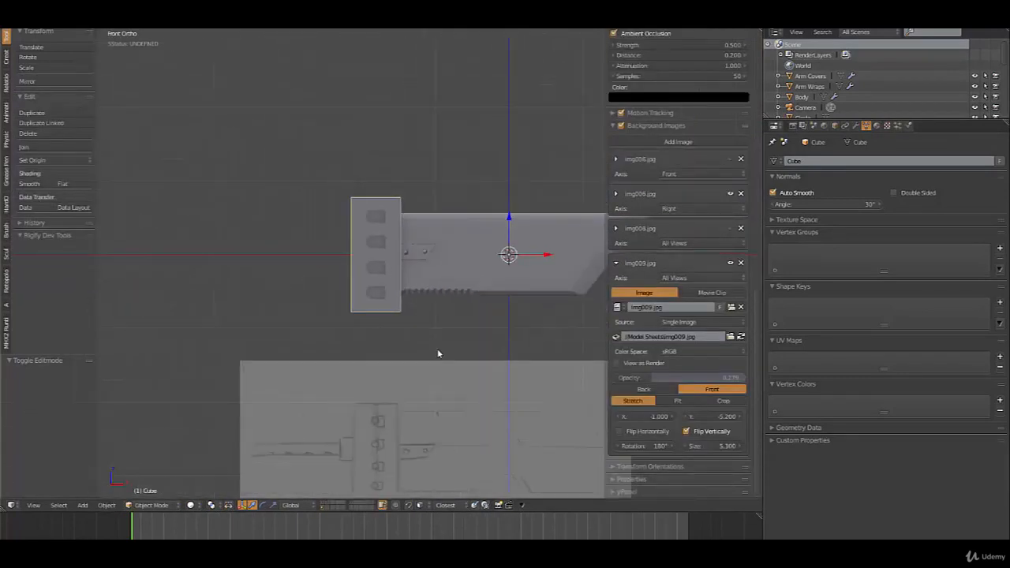
pyautogui.keyDown('shift'); pyautogui.moveTo(439, 353); pyautogui.dragTo(379, 320, button='middle'); pyautogui.keyUp('shift')
pyautogui.hotkey('shift', 'a')
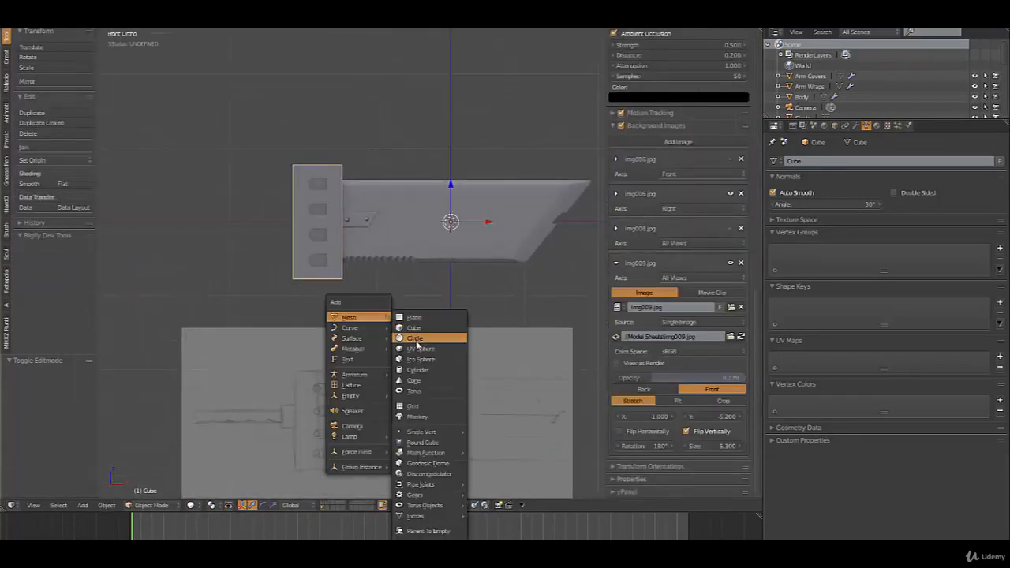
pyautogui.click(420, 370)
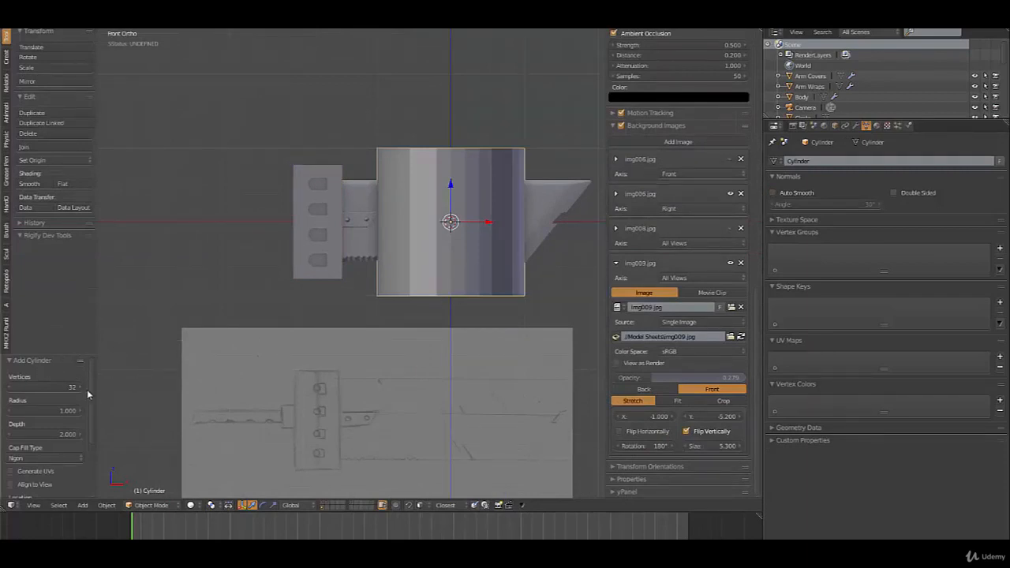
pyautogui.click(46, 385)
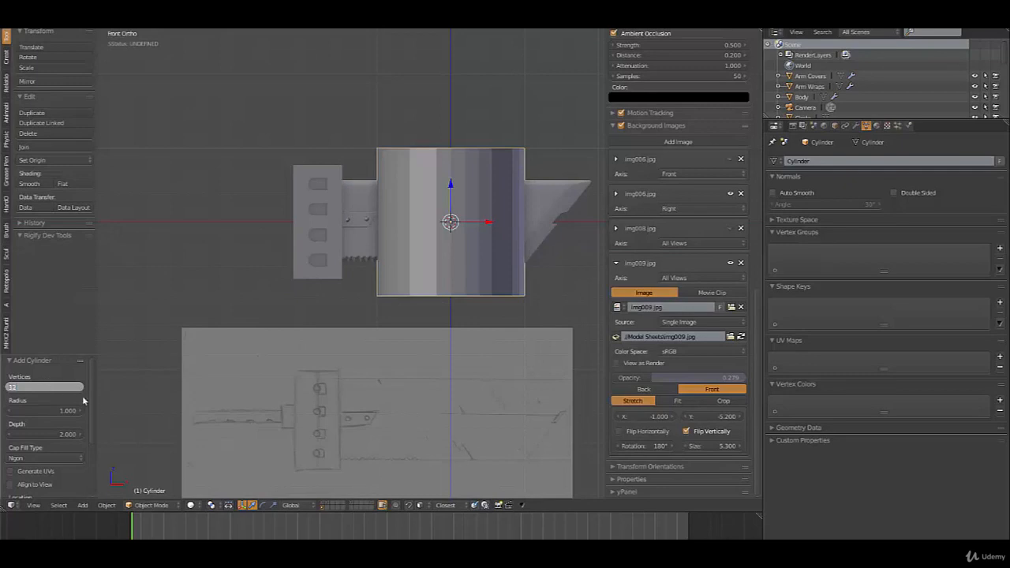
pyautogui.write('12')
pyautogui.press('Return')
pyautogui.press('s')
pyautogui.press('z')
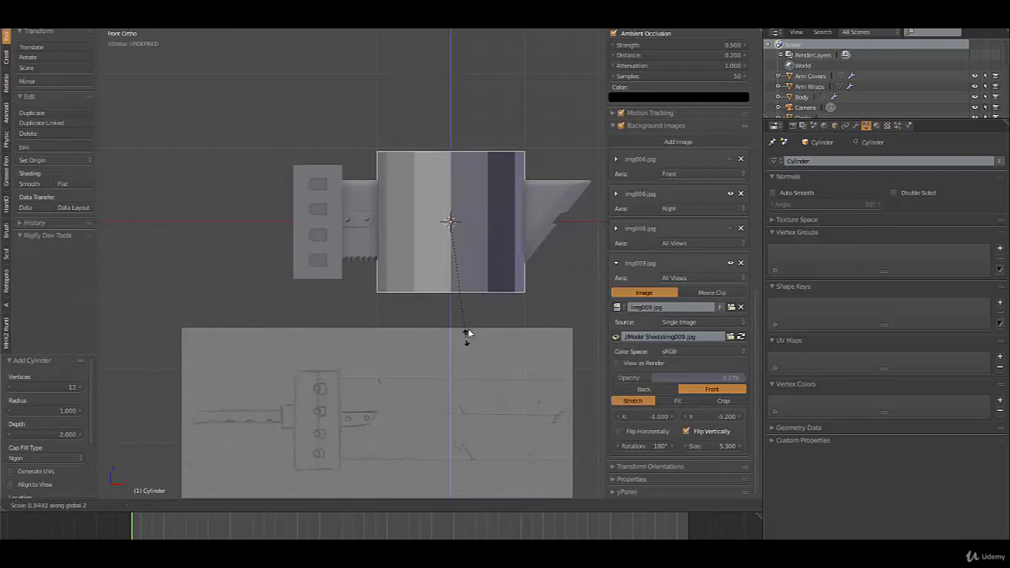
pyautogui.rightClick(463, 251)
pyautogui.press('s')
pyautogui.press('z')
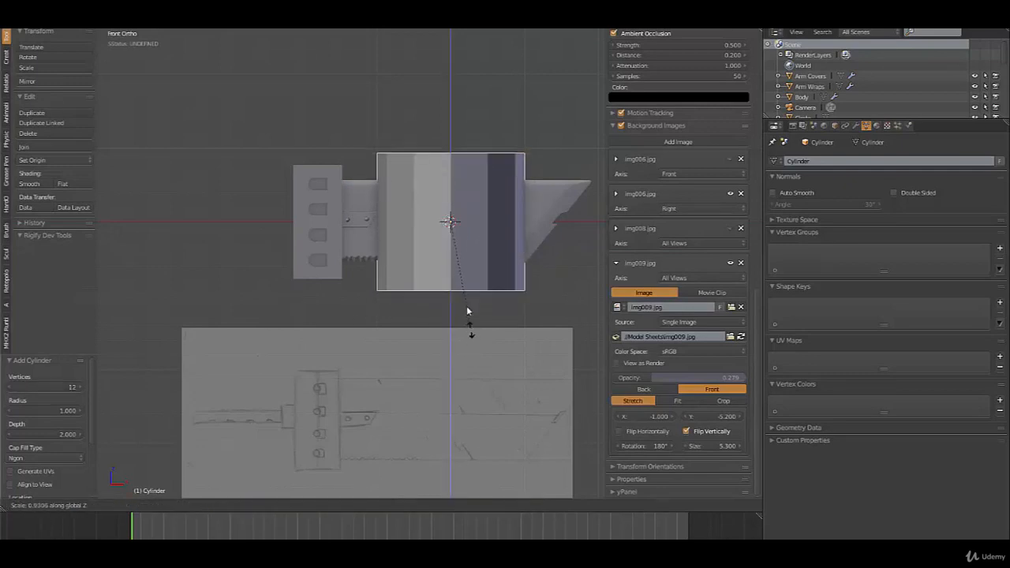
pyautogui.rightClick(451, 253)
# In mesh editing, flatten the cylinder along Z to 0.075 and rotate it 90° about the X axis.
pyautogui.press('Tab')
pyautogui.press('s')
pyautogui.press('z')
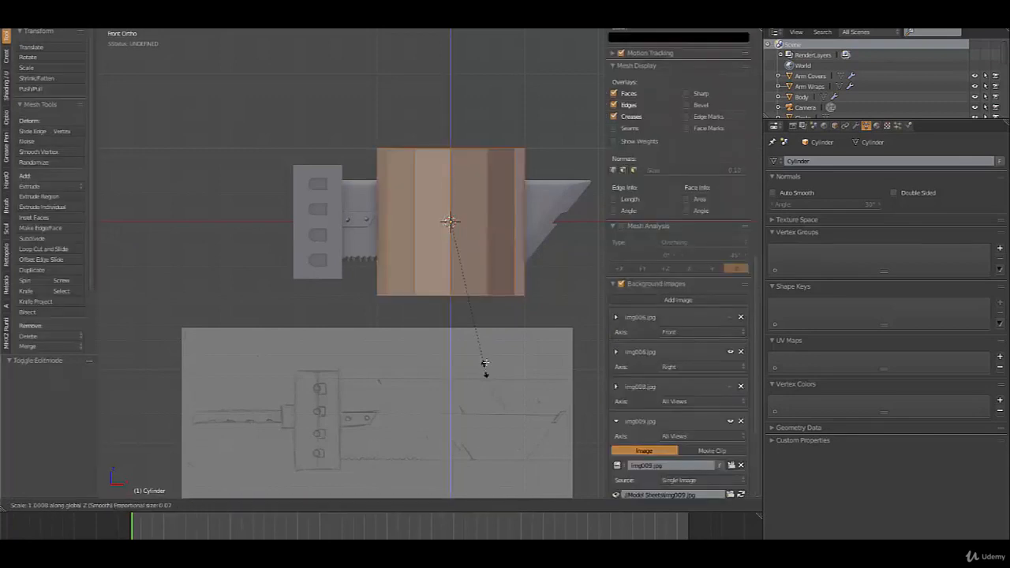
pyautogui.click(452, 227)
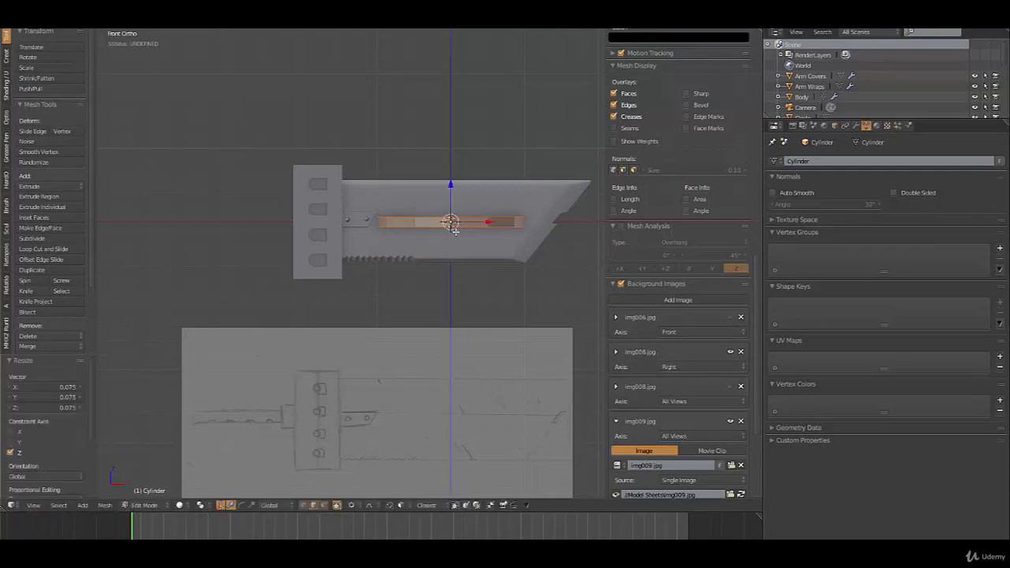
pyautogui.write('r')
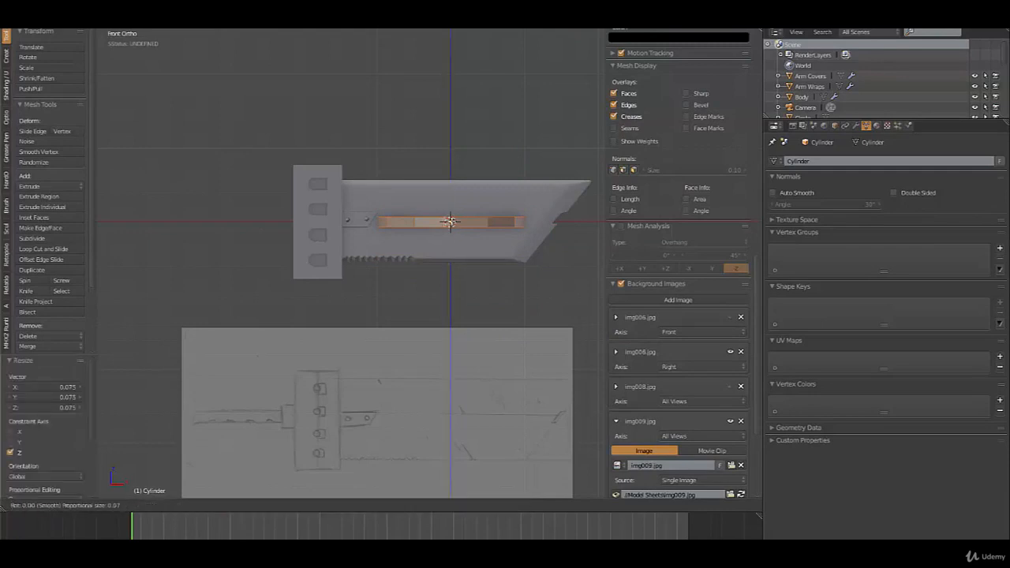
pyautogui.write('x')
pyautogui.write('90')
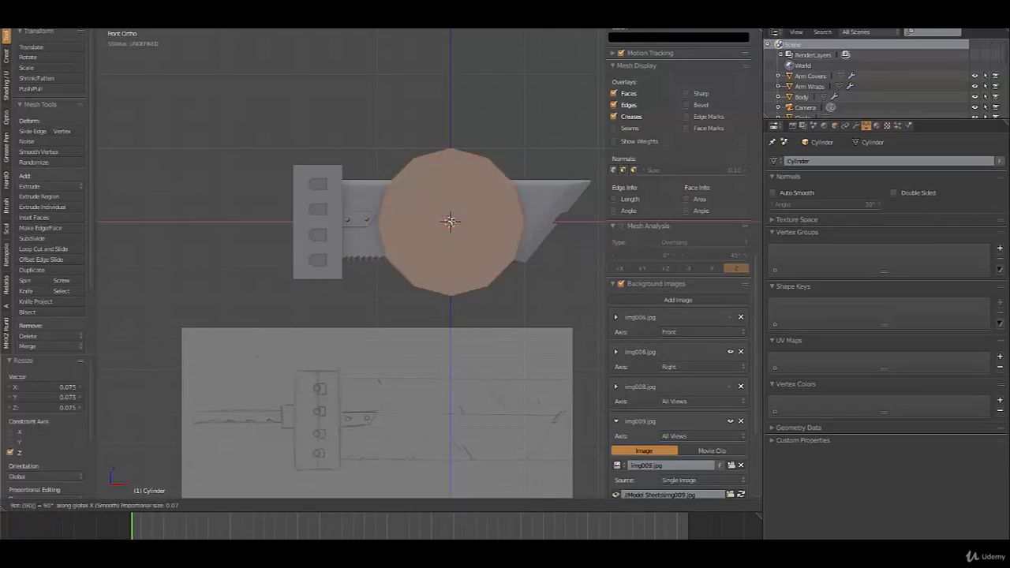
pyautogui.press('Return')
# Scale the disc down to 0.183 and place it over the guard's lowest recess.
pyautogui.press('s')
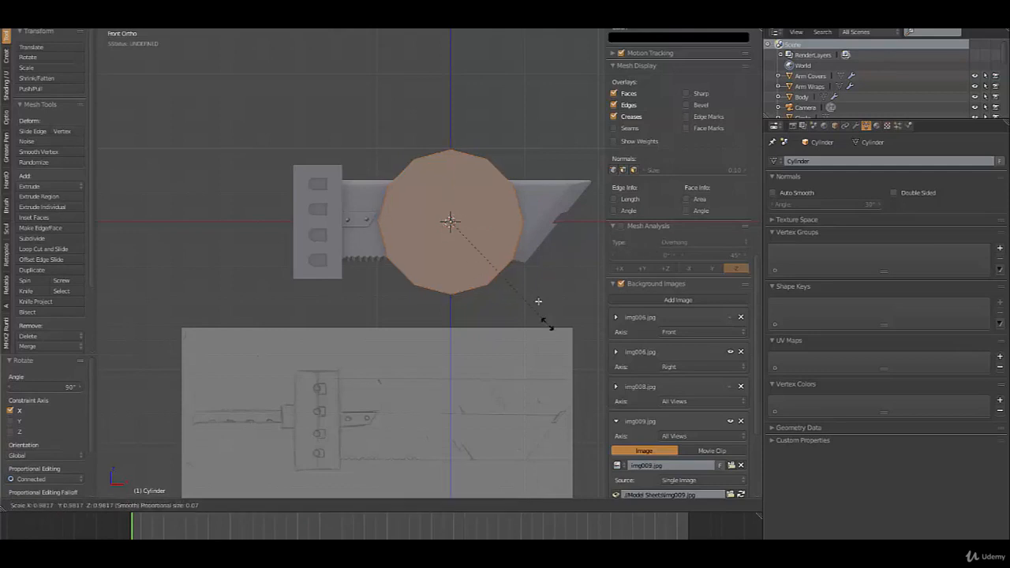
pyautogui.click(465, 234)
pyautogui.press('g')
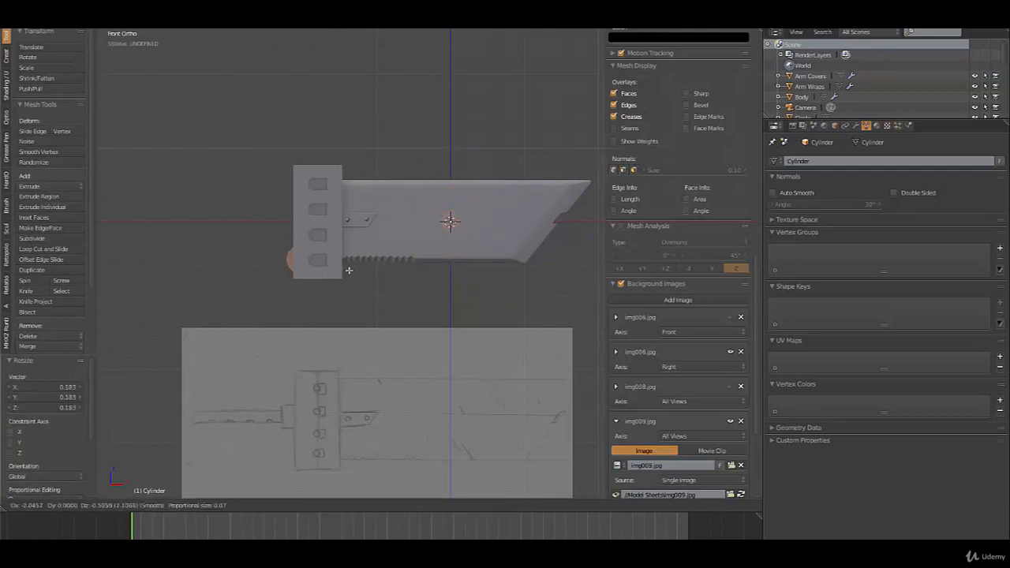
pyautogui.click(379, 268)
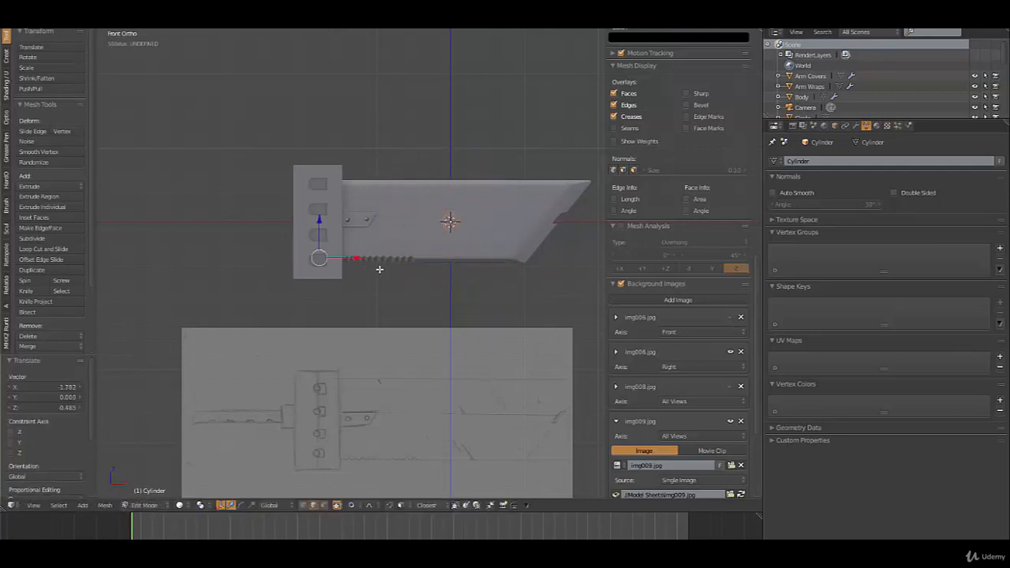
# Move the disc about 0.41 along the Y axis so it sits clear of the guard's front face.
pyautogui.click(856, 126)
pyautogui.moveTo(281, 304); pyautogui.dragTo(422, 270, button='middle')
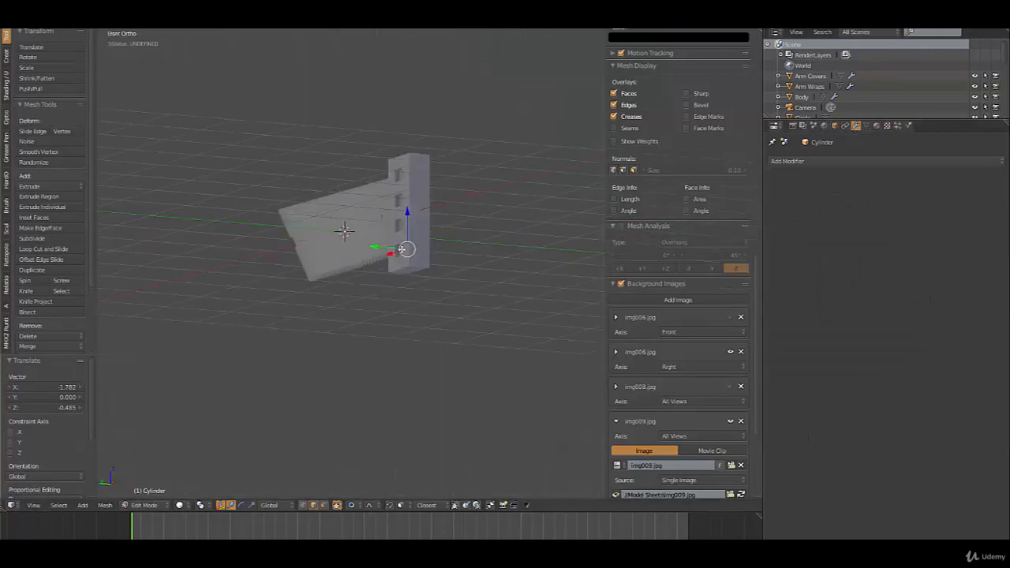
pyautogui.moveTo(377, 245); pyautogui.dragTo(404, 248)
pyautogui.moveTo(496, 249); pyautogui.dragTo(450, 246, button='middle')
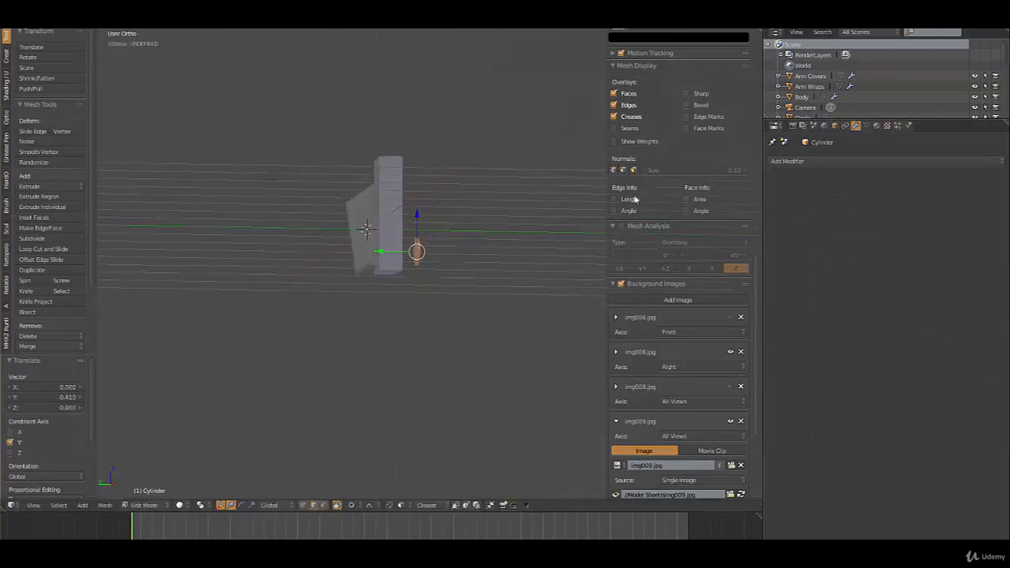
# Add a Mirror modifier to the disc, mirroring on Y and Z with X turned off.
pyautogui.click(776, 161)
pyautogui.click(792, 267)
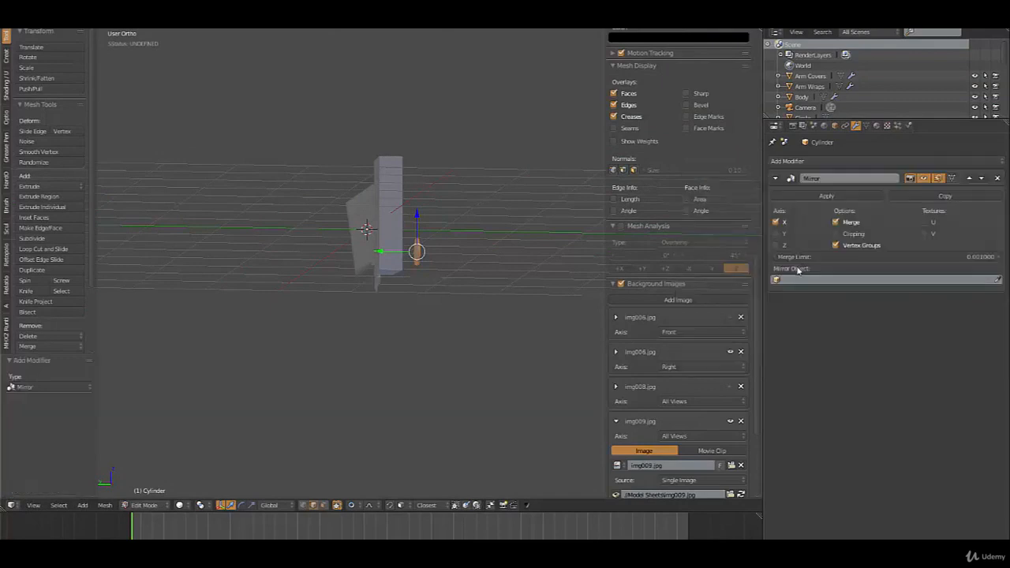
pyautogui.moveTo(461, 326); pyautogui.dragTo(356, 346, button='middle')
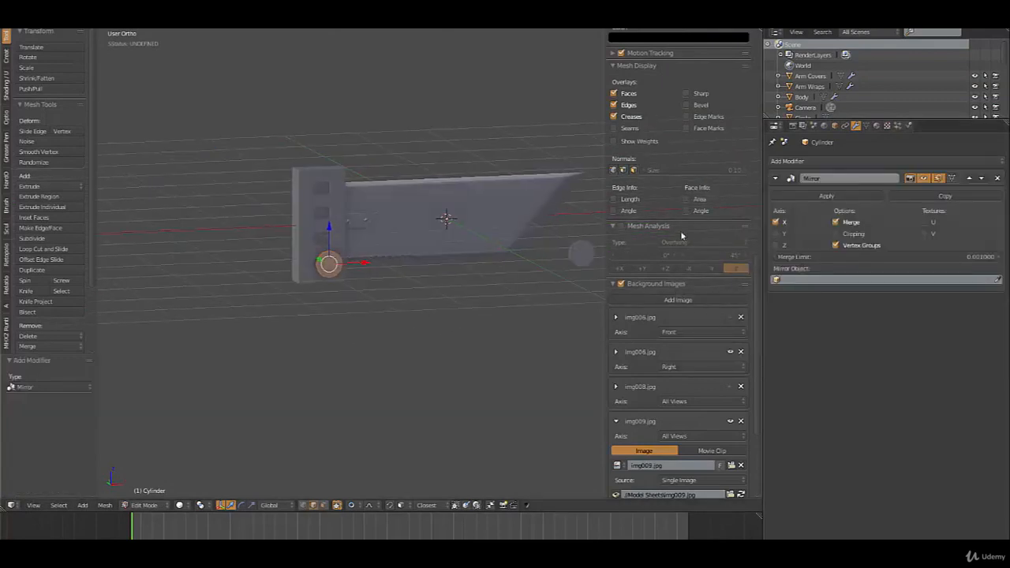
pyautogui.click(777, 224)
pyautogui.click(777, 234)
pyautogui.click(777, 245)
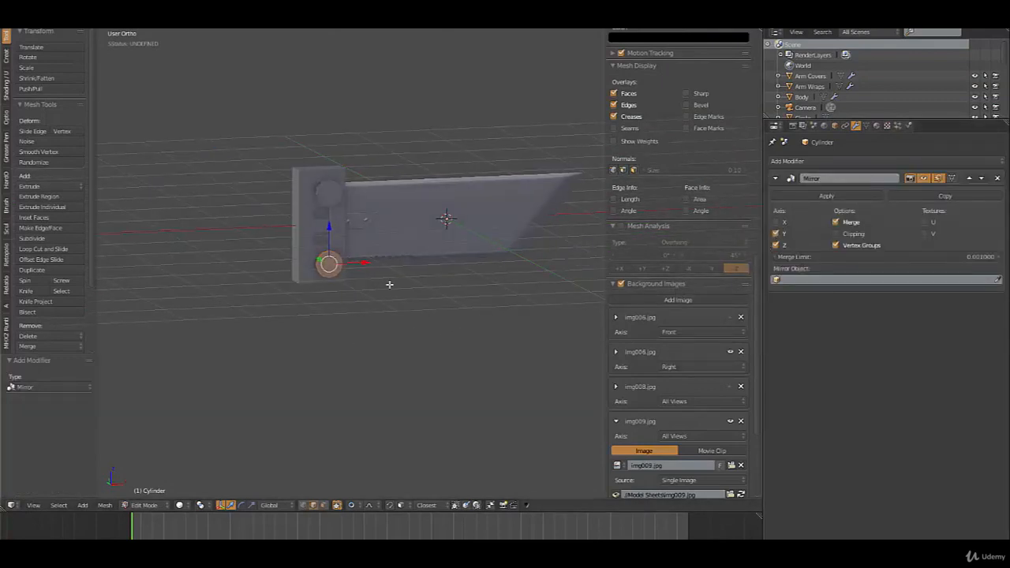
pyautogui.moveTo(388, 284); pyautogui.dragTo(469, 273, button='middle')
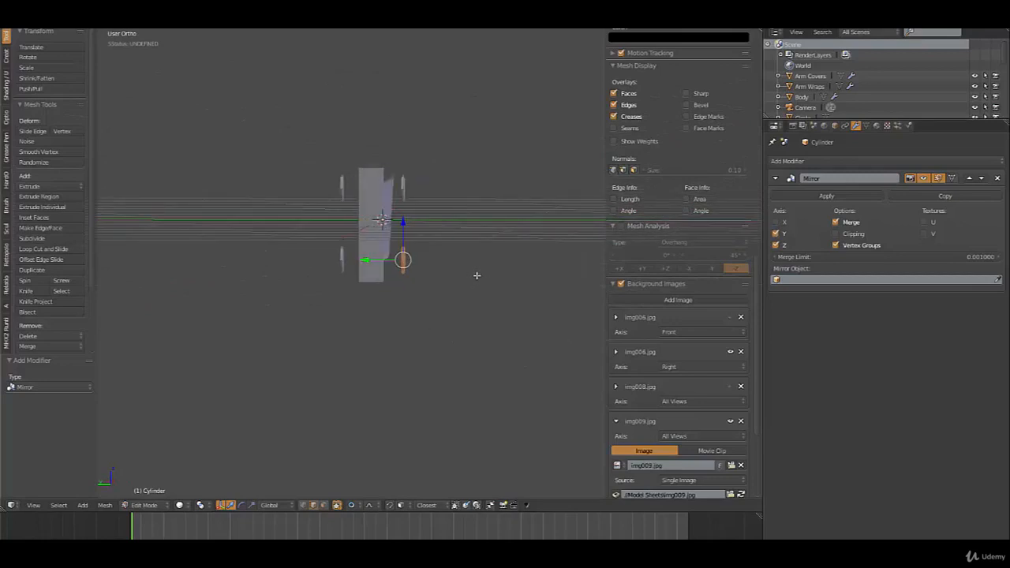
# In front view, scale the disc to 0.593 and move it over the rounded end of the lowest recess.
pyautogui.press('KP_3')
pyautogui.press('KP_1')
pyautogui.scroll(8, 362, 311)
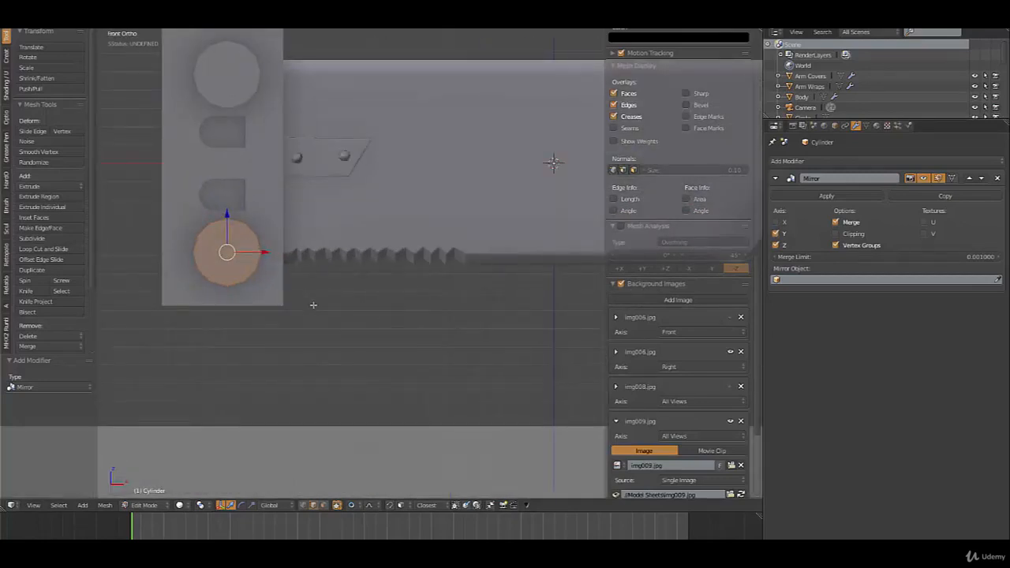
pyautogui.keyDown('shift'); pyautogui.moveTo(291, 382); pyautogui.dragTo(519, 363, button='middle'); pyautogui.keyUp('shift')
pyautogui.press('s')
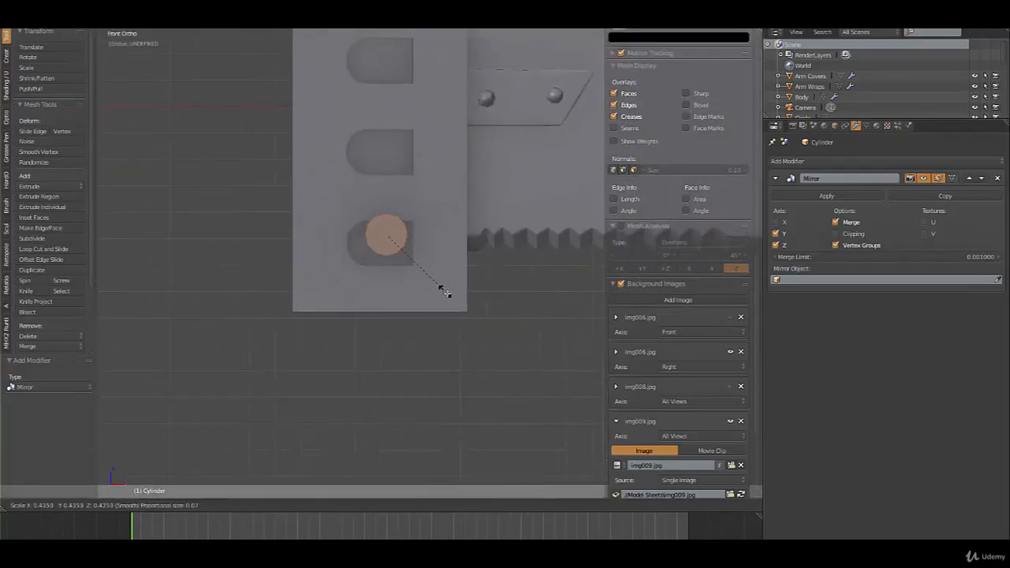
pyautogui.click(426, 270)
pyautogui.keyDown('shift'); pyautogui.moveTo(426, 270); pyautogui.dragTo(496, 271, button='middle'); pyautogui.keyUp('shift')
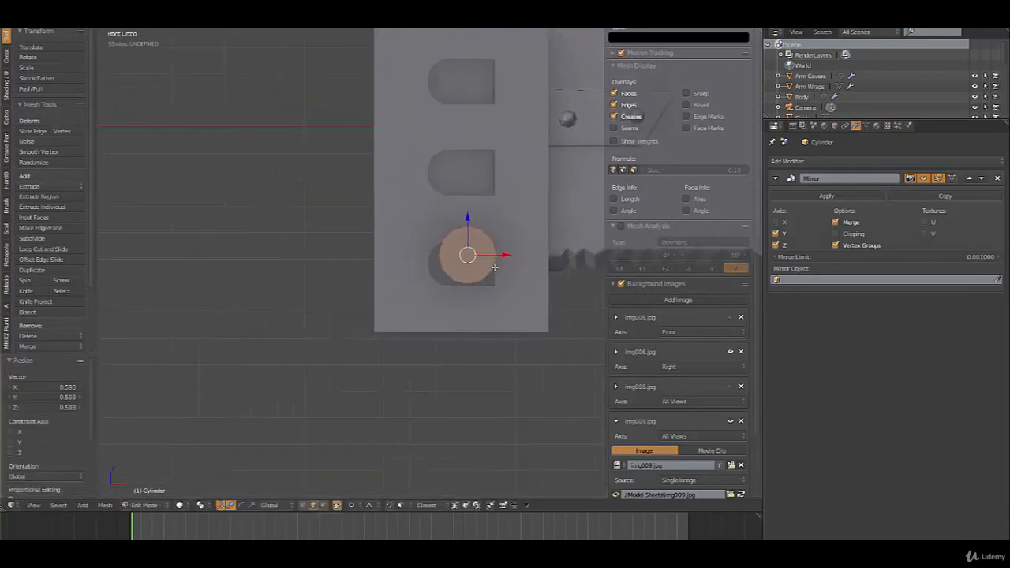
pyautogui.press('g')
pyautogui.click(479, 273)
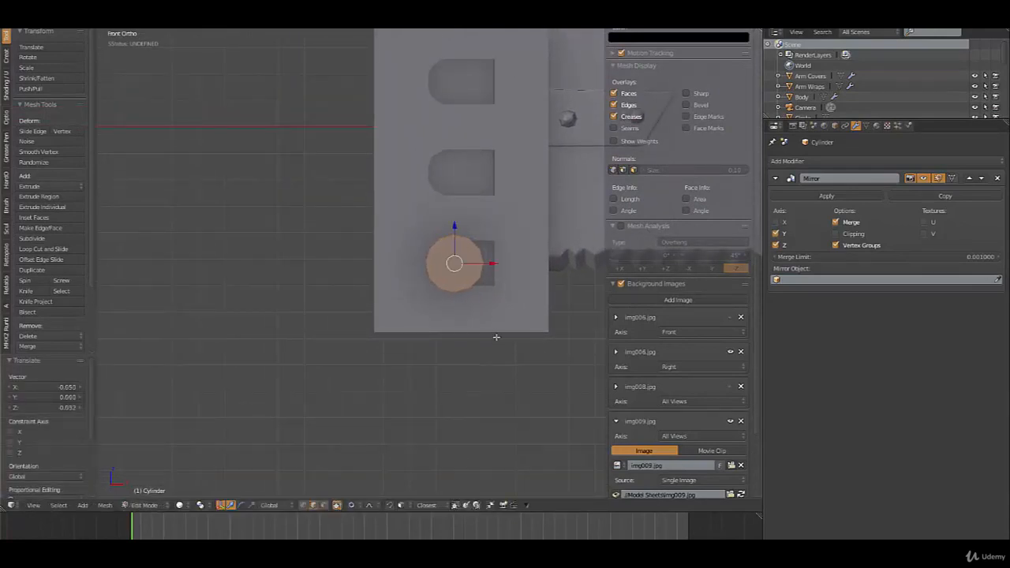
# Shrink the disc to the recess's height and shift it about 0.015 along X towards the blade.
pyautogui.press('s')
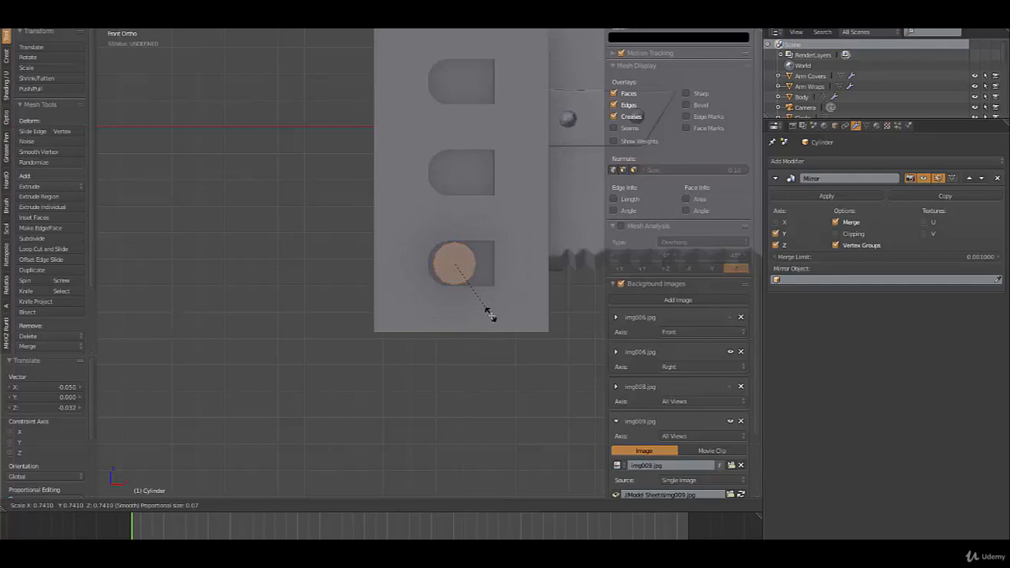
pyautogui.click(491, 317)
pyautogui.scroll(3, 481, 309)
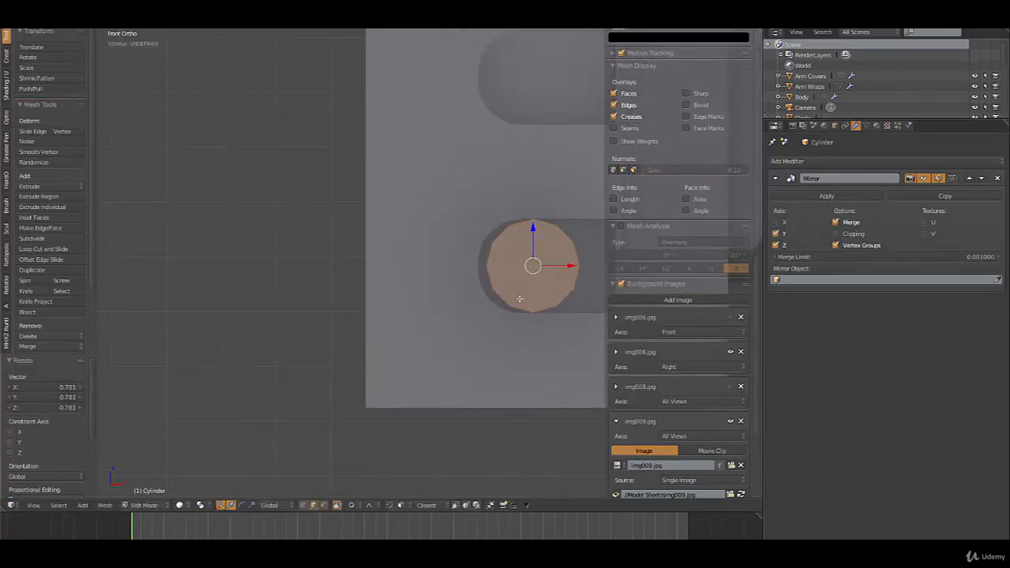
pyautogui.moveTo(570, 267); pyautogui.dragTo(556, 269)
# Thicken the disc by scaling it about 4 times along the Y axis.
pyautogui.moveTo(514, 296); pyautogui.dragTo(550, 300, button='middle')
pyautogui.press('s')
pyautogui.press('x')
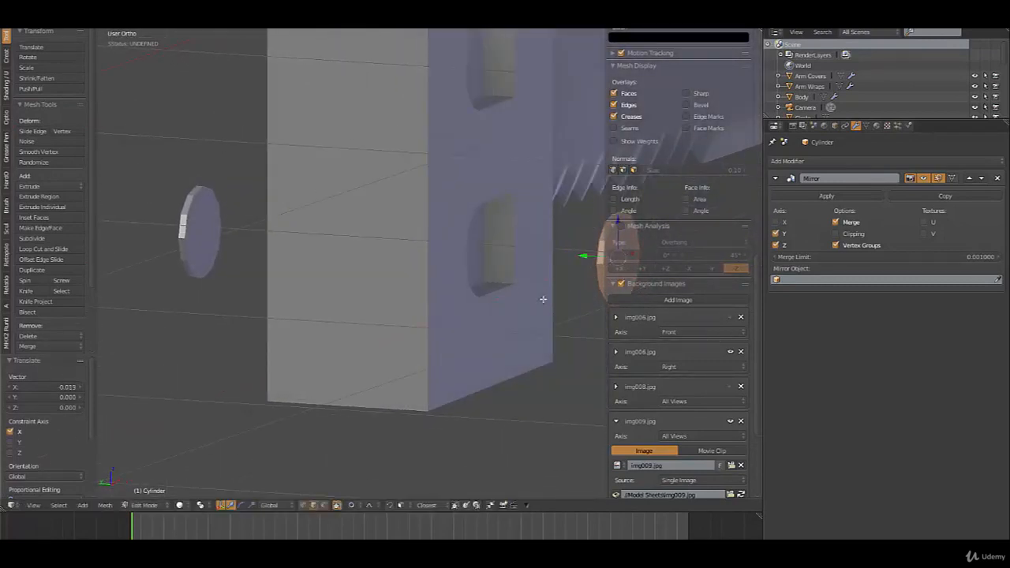
pyautogui.press('y')
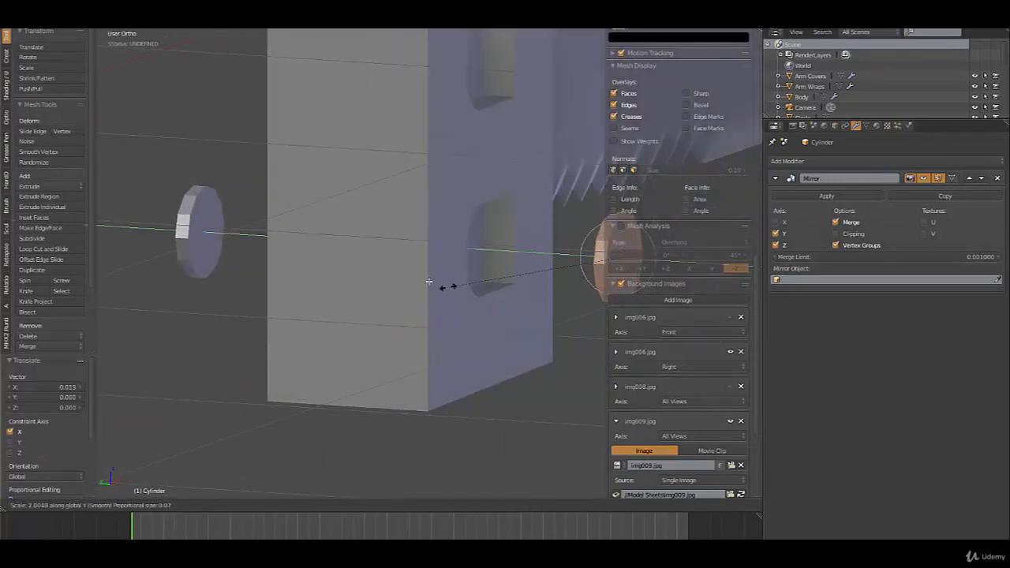
pyautogui.click(281, 247)
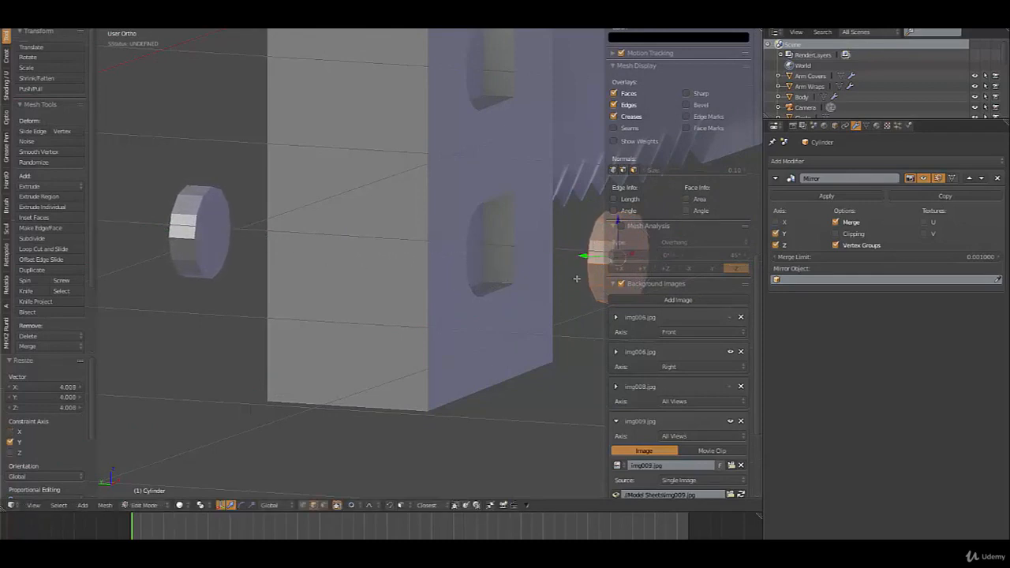
# Move the disc about 0.289 along the Y axis so it sits in the guard's lowest recess.
pyautogui.moveTo(573, 256); pyautogui.dragTo(440, 236)
pyautogui.moveTo(510, 291); pyautogui.dragTo(408, 288, button='middle')
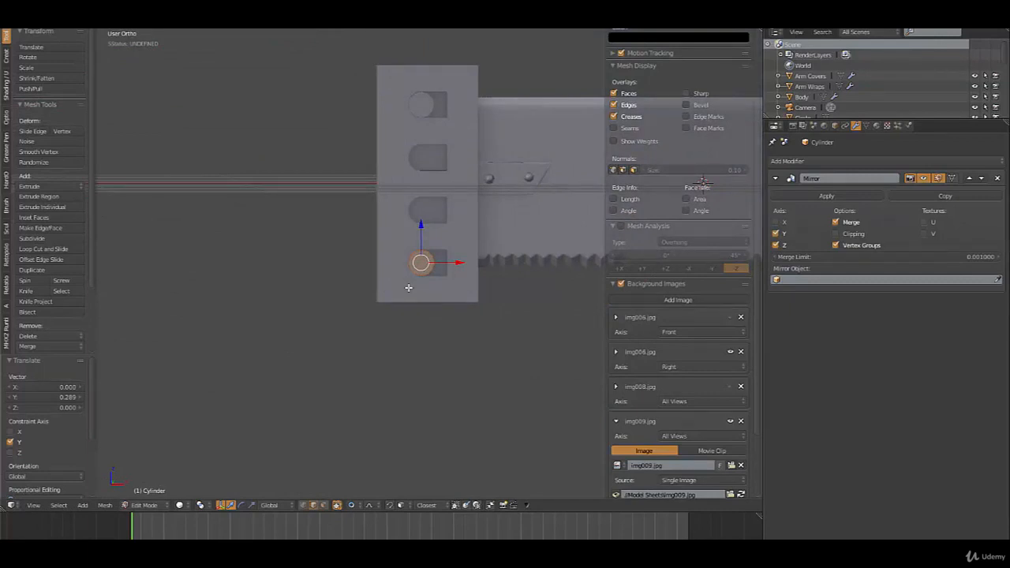
pyautogui.press('KP_3')
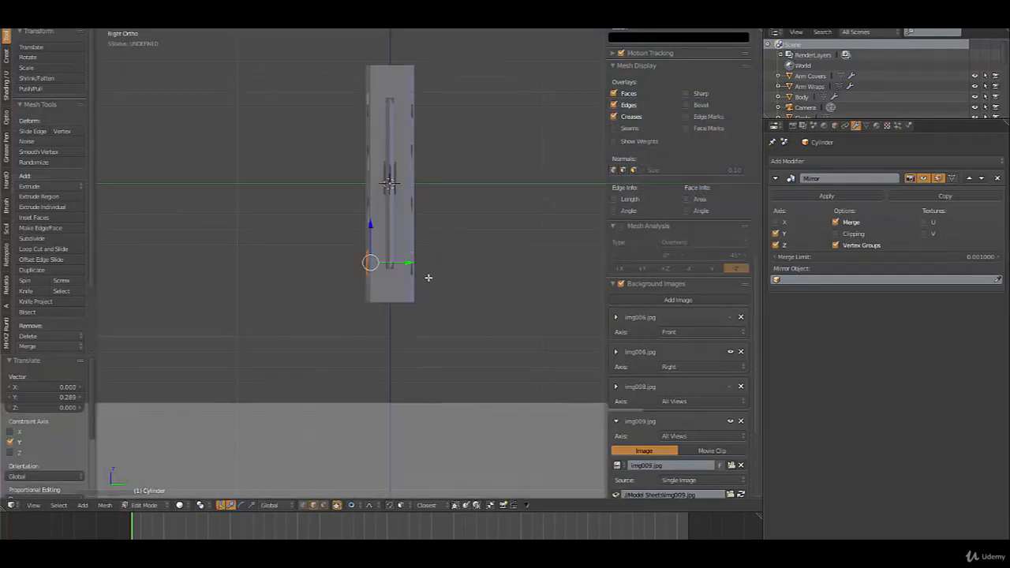
# In front view, duplicate the disc about 0.344 up along Z into the next recess.
pyautogui.press('KP_1')
pyautogui.scroll(3, 432, 255)
pyautogui.hotkey('shift', 'd')
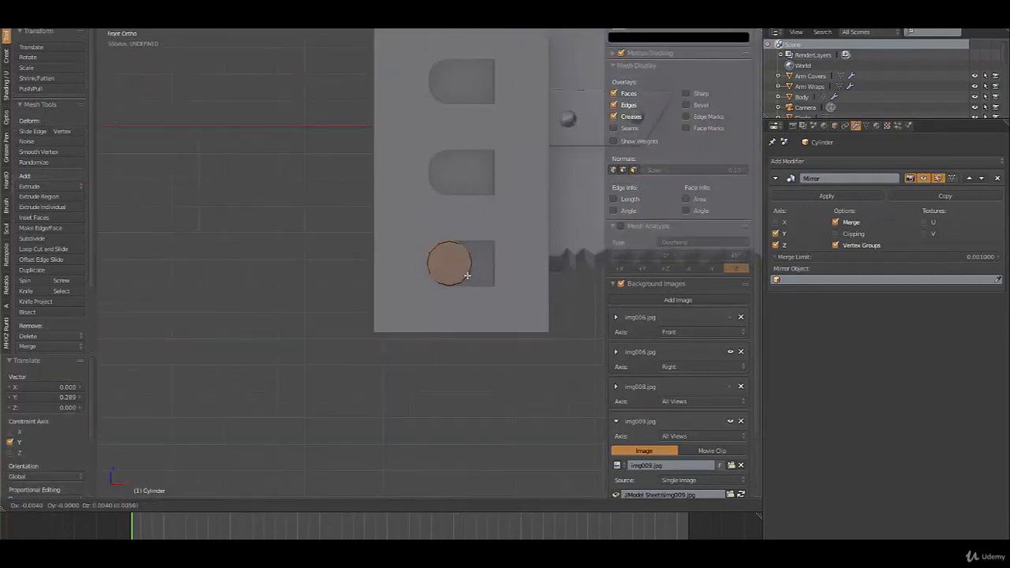
pyautogui.press('z')
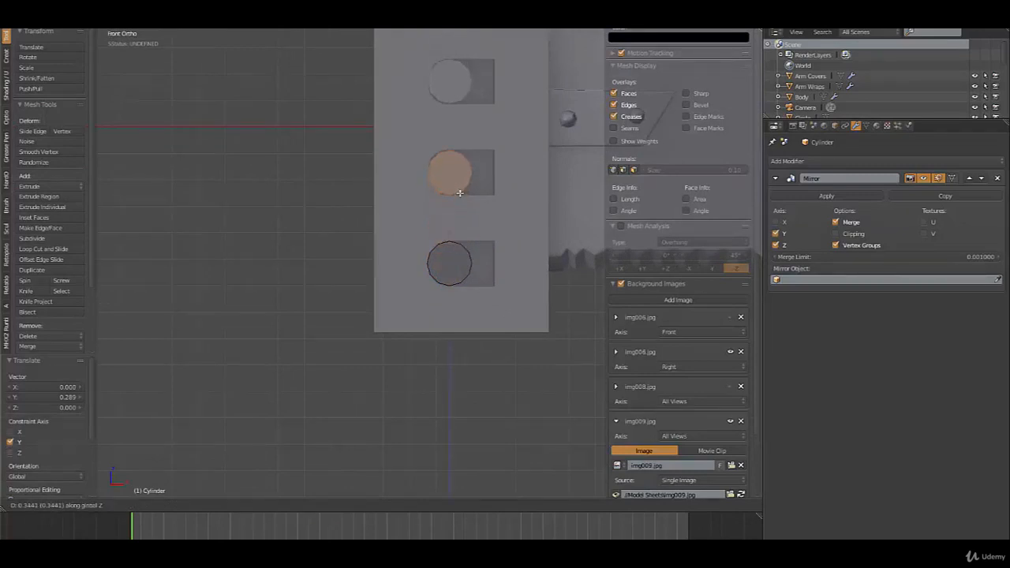
pyautogui.click(460, 193)
pyautogui.scroll(-5, 399, 268)
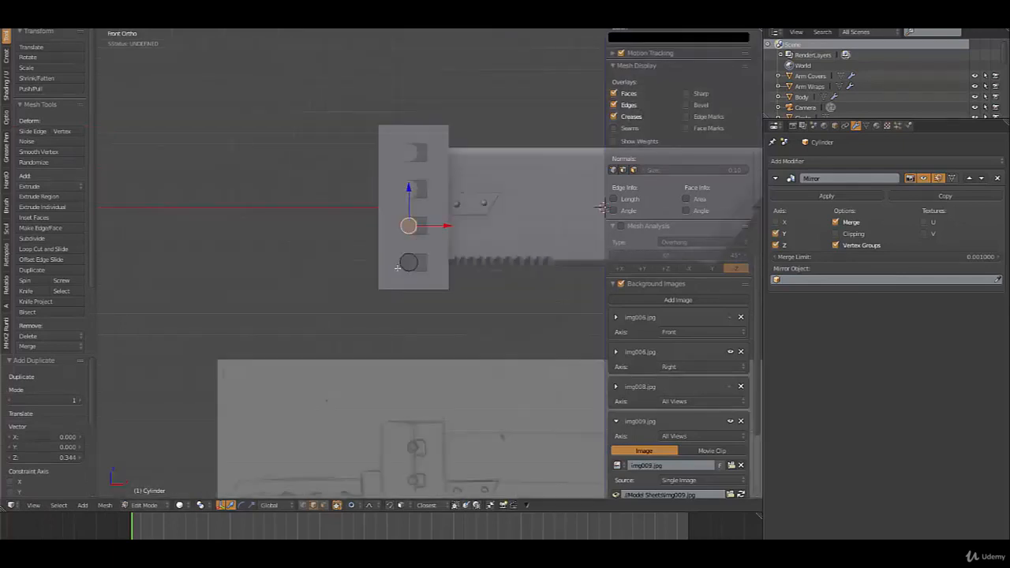
# Select both discs, thin them to about 0.715 along Y, and shift them along Y within their recesses.
pyautogui.moveTo(398, 293); pyautogui.dragTo(524, 286, button='middle')
pyautogui.scroll(5, 441, 311)
pyautogui.hotkey('ctrl', 'l')
pyautogui.press('s')
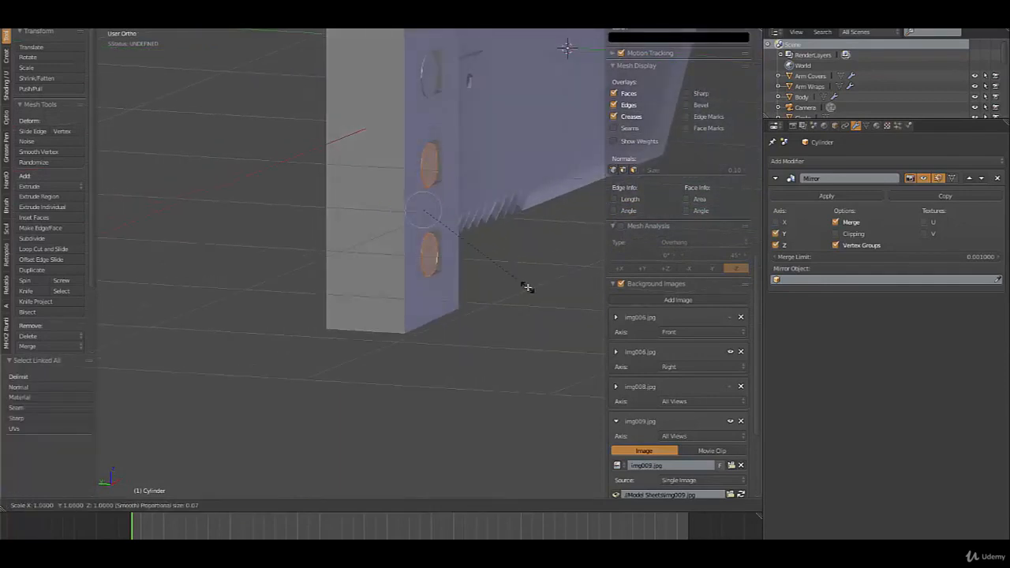
pyautogui.press('y')
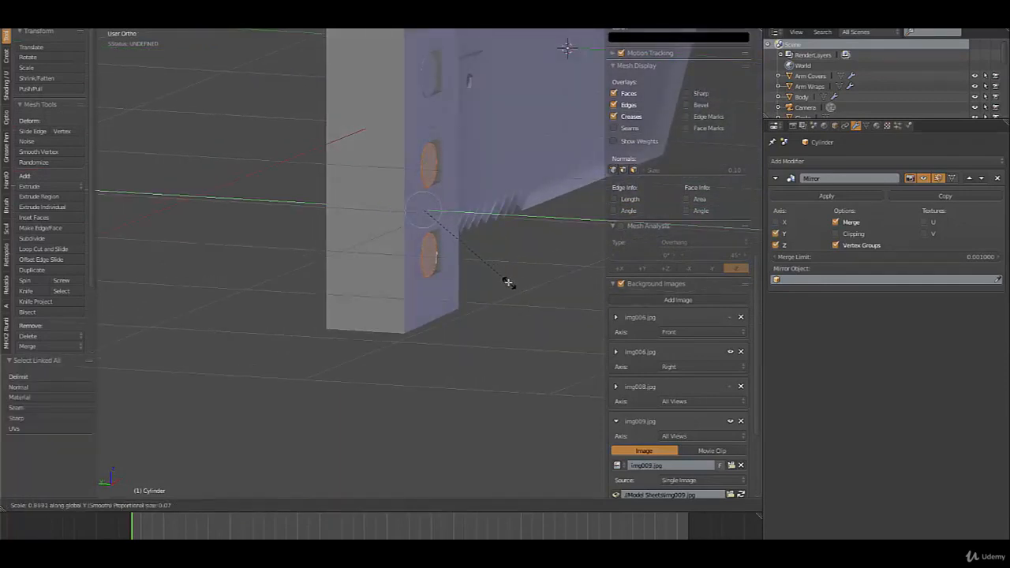
pyautogui.click(493, 276)
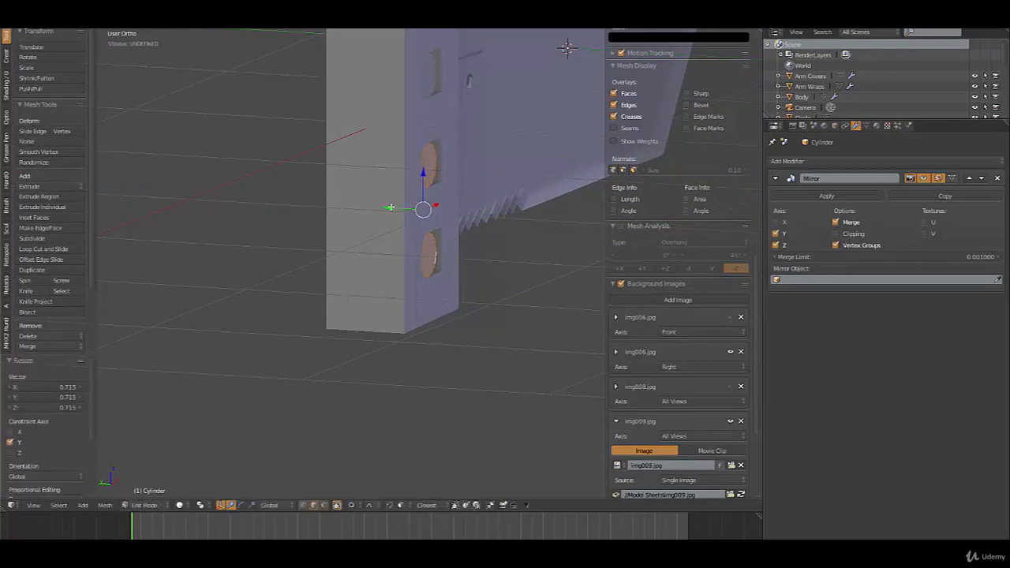
pyautogui.press('g')
pyautogui.press('y')
pyautogui.click(386, 209)
pyautogui.press('Tab')
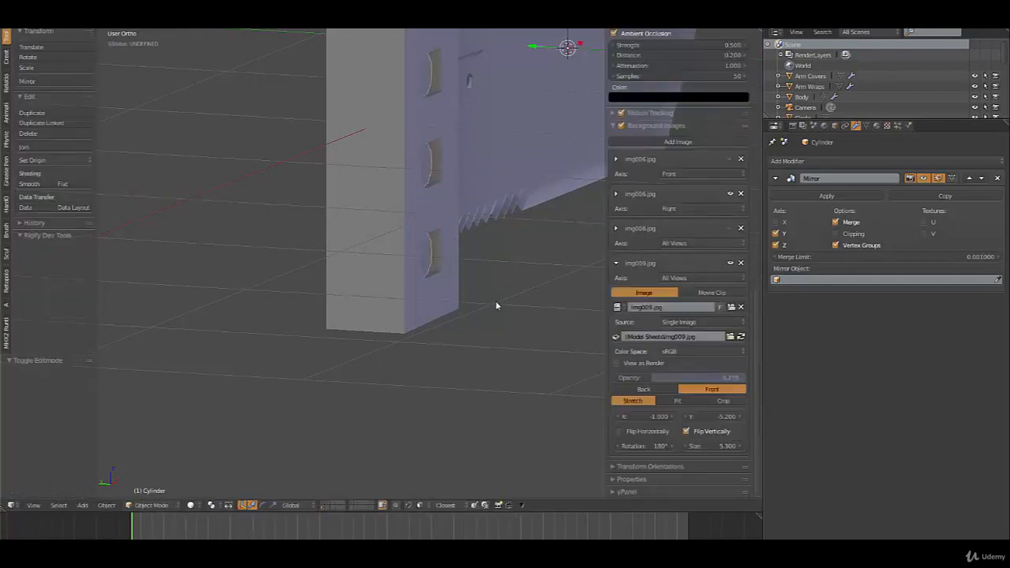
# Open the guard mesh for editing and select the outer rim edges of its lowest recess.
pyautogui.moveTo(500, 306); pyautogui.dragTo(506, 179, button='middle')
pyautogui.press('Tab')
pyautogui.press('Tab')
pyautogui.rightClick(508, 226)
pyautogui.press('Tab')
pyautogui.rightClick(507, 181)
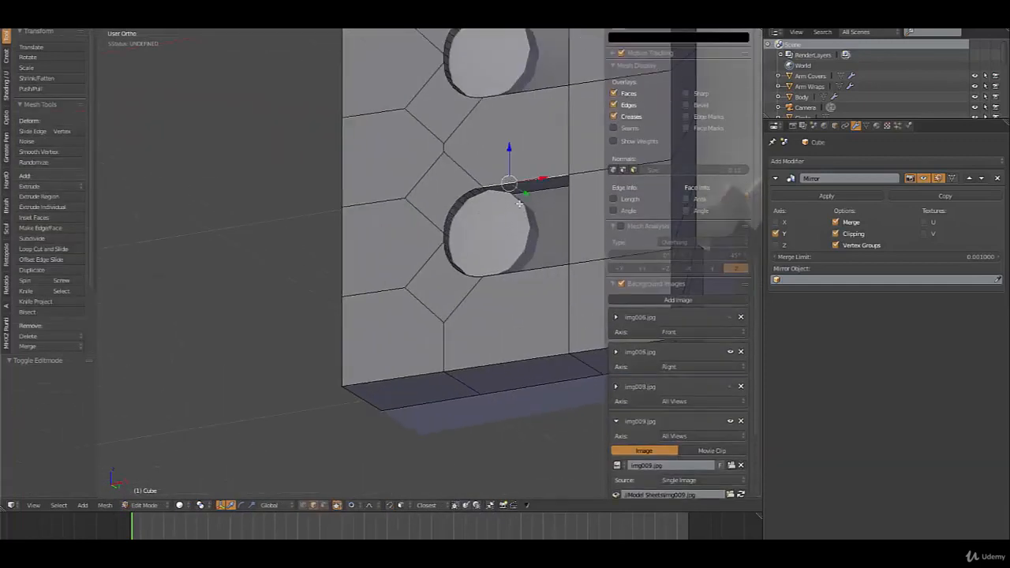
pyautogui.rightClick(456, 202)
pyautogui.keyDown('alt'); pyautogui.rightClick(458, 269); pyautogui.keyUp('alt')
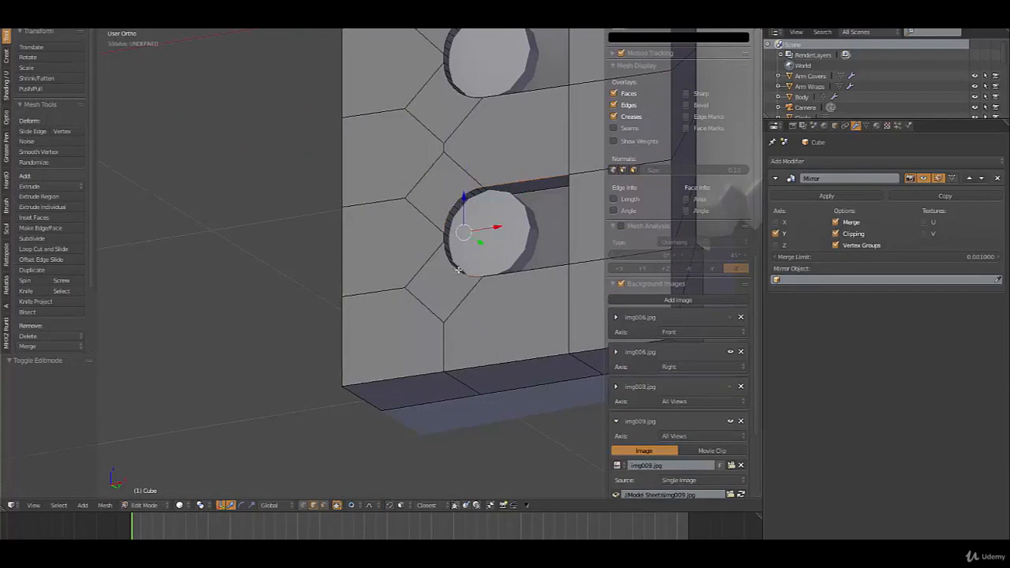
pyautogui.keyDown('shift'); pyautogui.rightClick(499, 278); pyautogui.keyUp('shift')
pyautogui.keyDown('alt'); pyautogui.keyDown('shift'); pyautogui.rightClick(440, 238); pyautogui.keyUp('shift'); pyautogui.keyUp('alt')
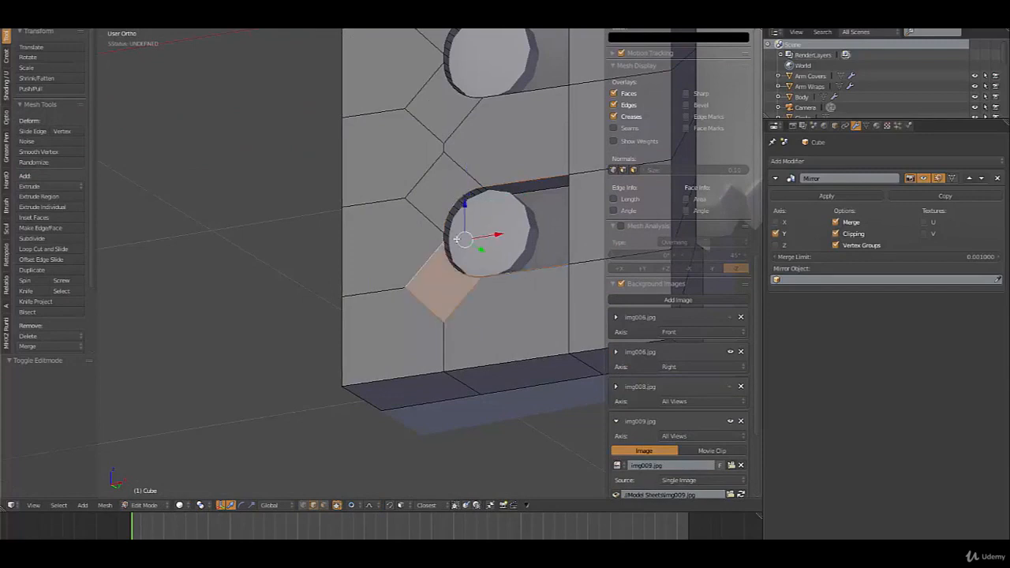
pyautogui.hotkey('ctrl', 'z')
pyautogui.keyDown('shift'); pyautogui.rightClick(439, 235); pyautogui.keyUp('shift')
pyautogui.hotkey('ctrl', 'z')
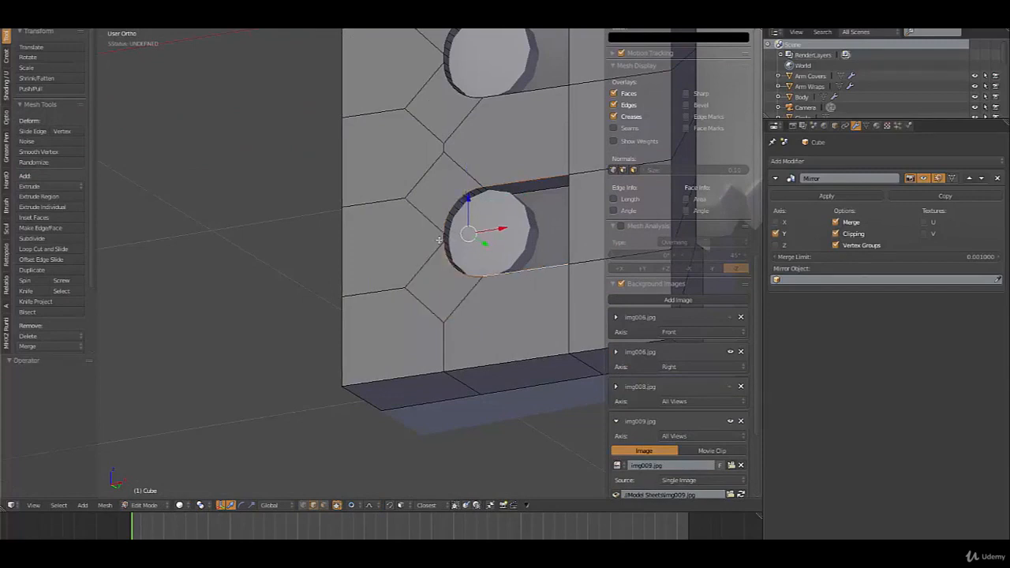
pyautogui.keyDown('shift'); pyautogui.rightClick(443, 237); pyautogui.keyUp('shift')
# Add the outer rim edges of the second recess from the bottom to the selection.
pyautogui.keyDown('shift'); pyautogui.moveTo(523, 175); pyautogui.dragTo(485, 280, button='middle'); pyautogui.keyUp('shift')
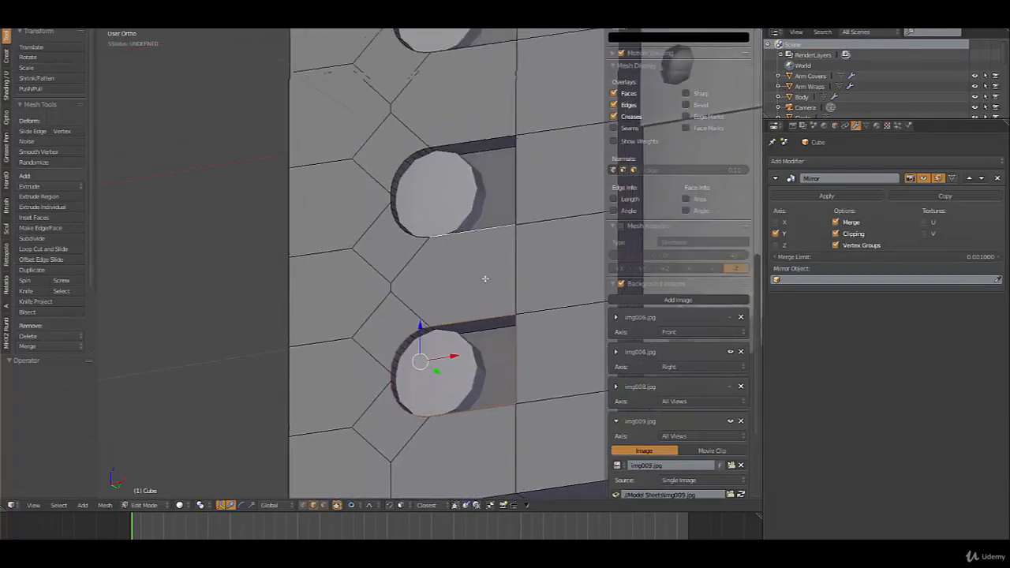
pyautogui.keyDown('shift'); pyautogui.rightClick(459, 141); pyautogui.keyUp('shift')
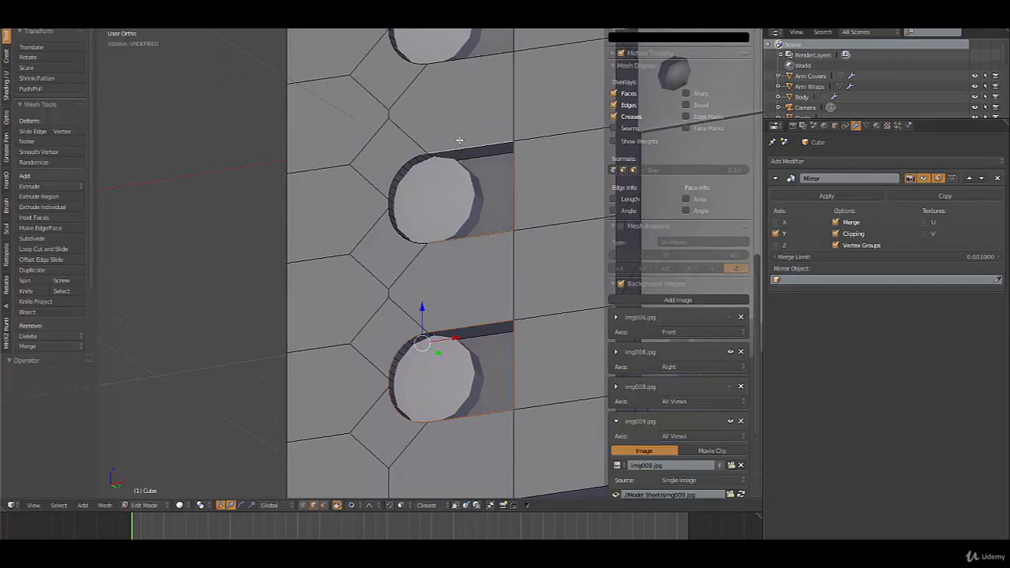
pyautogui.keyDown('alt'); pyautogui.keyDown('shift'); pyautogui.rightClick(397, 166); pyautogui.keyUp('shift'); pyautogui.keyUp('alt')
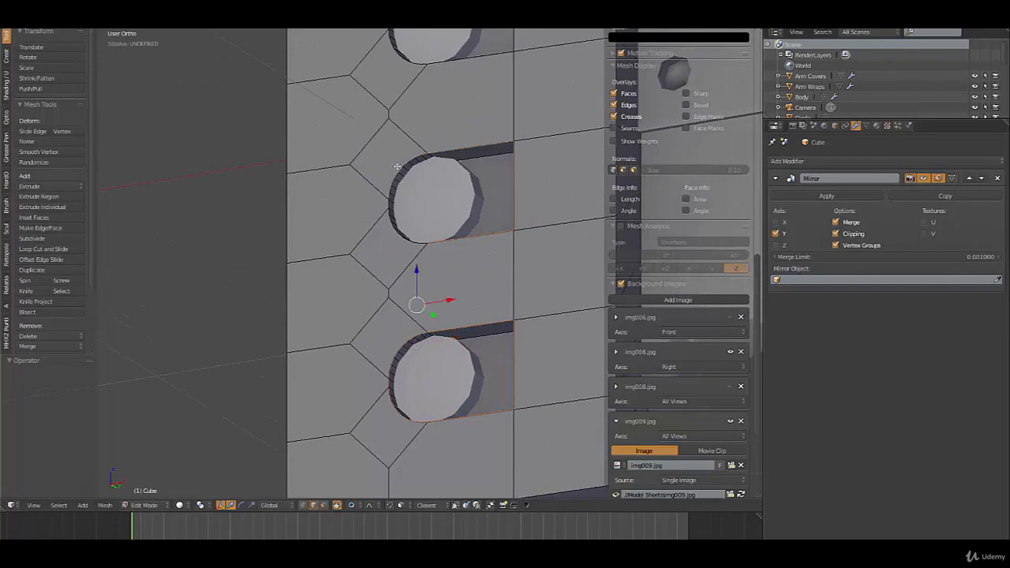
pyautogui.keyDown('shift'); pyautogui.rightClick(388, 205); pyautogui.keyUp('shift')
pyautogui.keyDown('shift'); pyautogui.rightClick(392, 230); pyautogui.keyUp('shift')
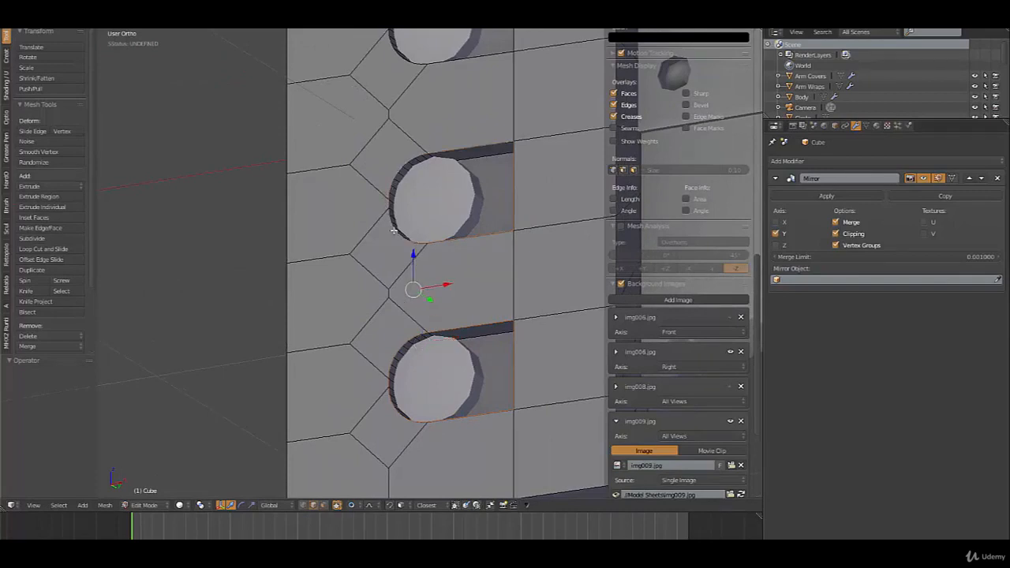
# Extend the edge selection with the complete outer rim of the third recess from the bottom.
pyautogui.keyDown('shift'); pyautogui.scroll(5, 474, 182); pyautogui.keyUp('shift')
pyautogui.keyDown('shift'); pyautogui.rightClick(477, 181); pyautogui.keyUp('shift')
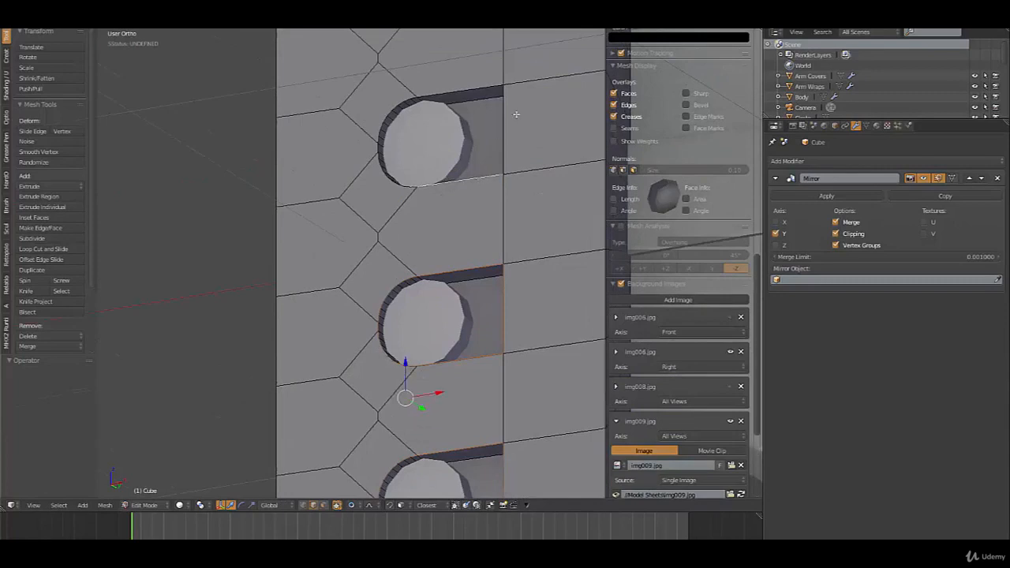
pyautogui.keyDown('shift'); pyautogui.rightClick(467, 100); pyautogui.keyUp('shift')
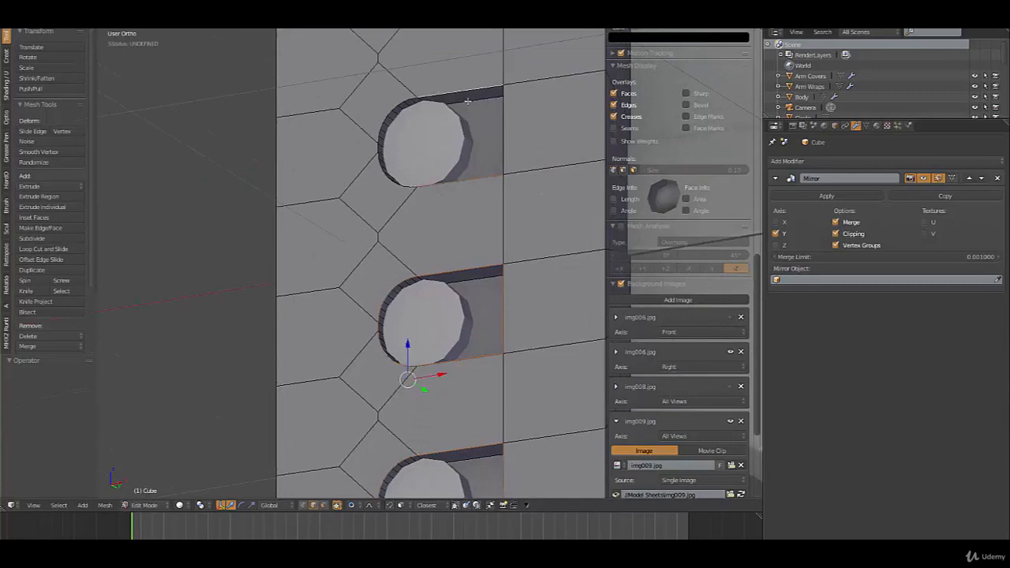
pyautogui.keyDown('shift'); pyautogui.rightClick(379, 126); pyautogui.keyUp('shift')
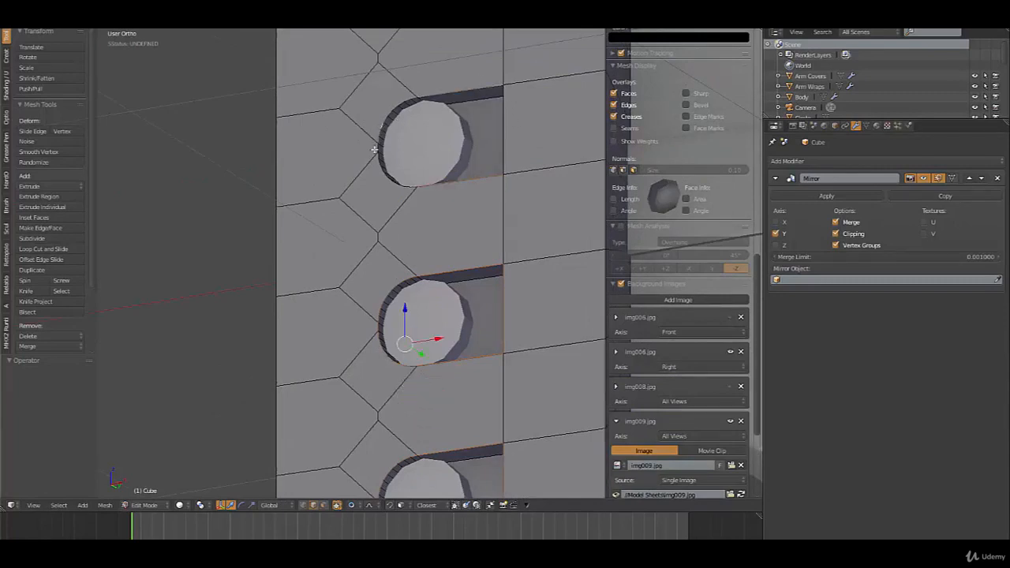
pyautogui.keyDown('shift'); pyautogui.rightClick(372, 148); pyautogui.keyUp('shift')
pyautogui.keyDown('shift'); pyautogui.rightClick(376, 148); pyautogui.keyUp('shift')
pyautogui.keyDown('alt'); pyautogui.keyDown('shift'); pyautogui.rightClick(380, 166); pyautogui.keyUp('shift'); pyautogui.keyUp('alt')
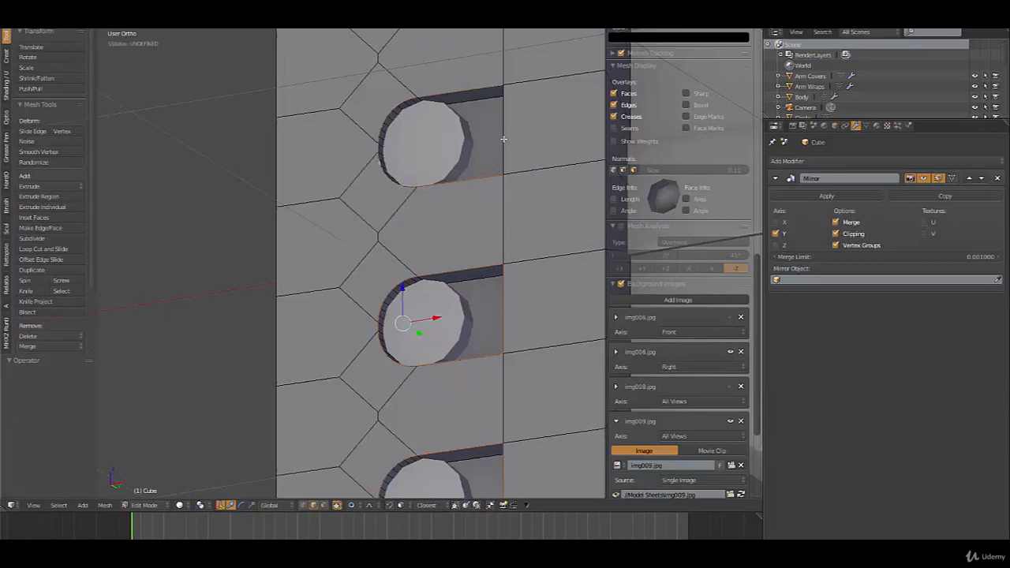
pyautogui.keyDown('shift'); pyautogui.rightClick(504, 139); pyautogui.keyUp('shift')
# Include the straight and curved rim edges of the topmost recess in the selection.
pyautogui.keyDown('shift'); pyautogui.moveTo(449, 33); pyautogui.dragTo(437, 181, button='middle'); pyautogui.keyUp('shift')
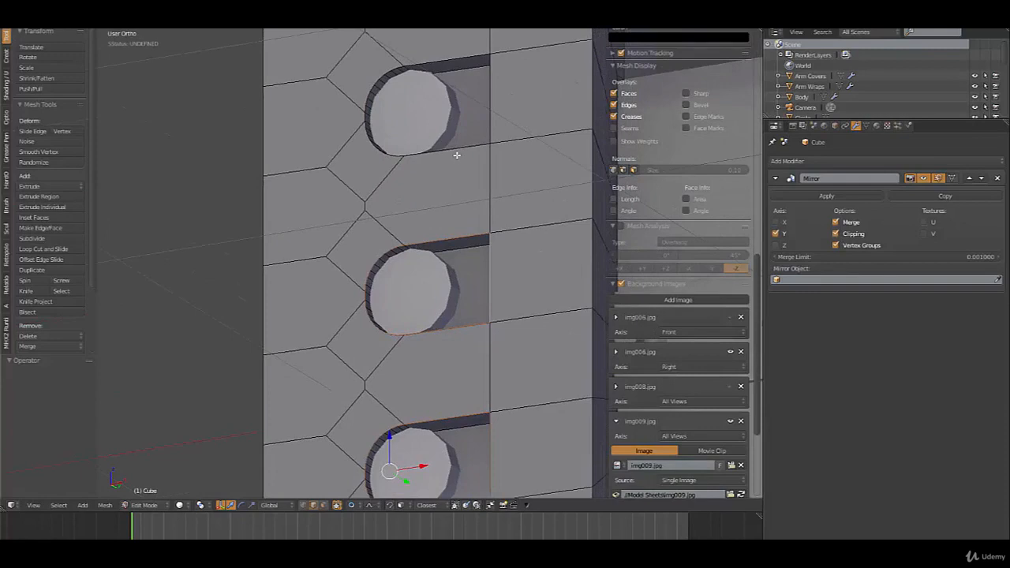
pyautogui.keyDown('shift'); pyautogui.rightClick(456, 151); pyautogui.keyUp('shift')
pyautogui.keyDown('shift'); pyautogui.rightClick(497, 109); pyautogui.keyUp('shift')
pyautogui.keyDown('alt'); pyautogui.keyDown('shift'); pyautogui.rightClick(379, 151); pyautogui.keyUp('shift'); pyautogui.keyUp('alt')
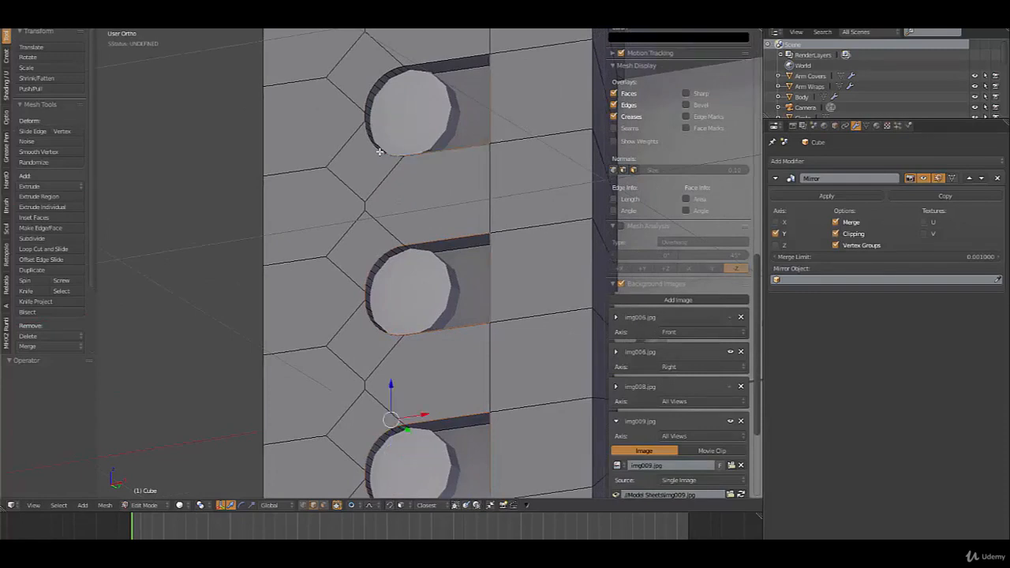
pyautogui.keyDown('alt'); pyautogui.keyDown('shift'); pyautogui.rightClick(365, 112); pyautogui.keyUp('shift'); pyautogui.keyUp('alt')
pyautogui.keyDown('alt'); pyautogui.keyDown('shift'); pyautogui.rightClick(369, 85); pyautogui.keyUp('shift'); pyautogui.keyUp('alt')
pyautogui.keyDown('shift'); pyautogui.rightClick(441, 61); pyautogui.keyUp('shift')
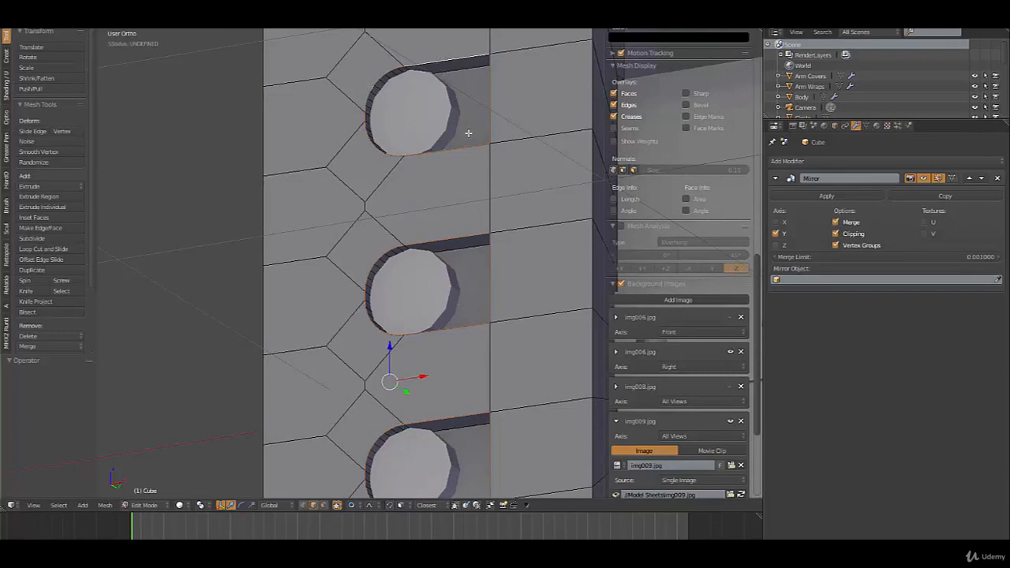
# Apply a narrow four-segment bevel to the selected rim edges of all four recesses.
pyautogui.scroll(-4, 468, 133)
pyautogui.keyDown('shift'); pyautogui.moveTo(429, 386); pyautogui.dragTo(418, 298, button='middle'); pyautogui.keyUp('shift')
pyautogui.scroll(2, 430, 323)
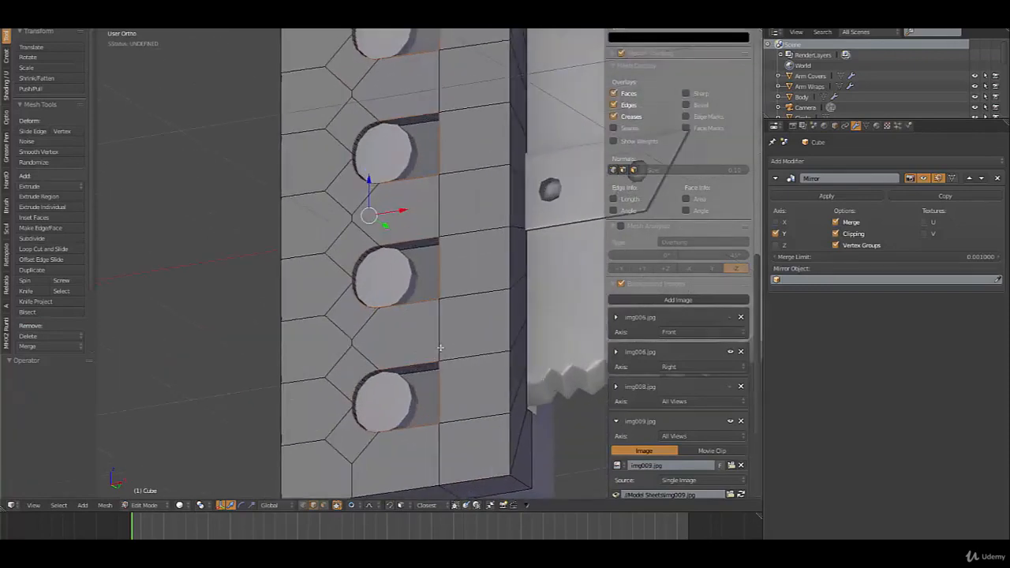
pyautogui.hotkey('ctrl', 'b')
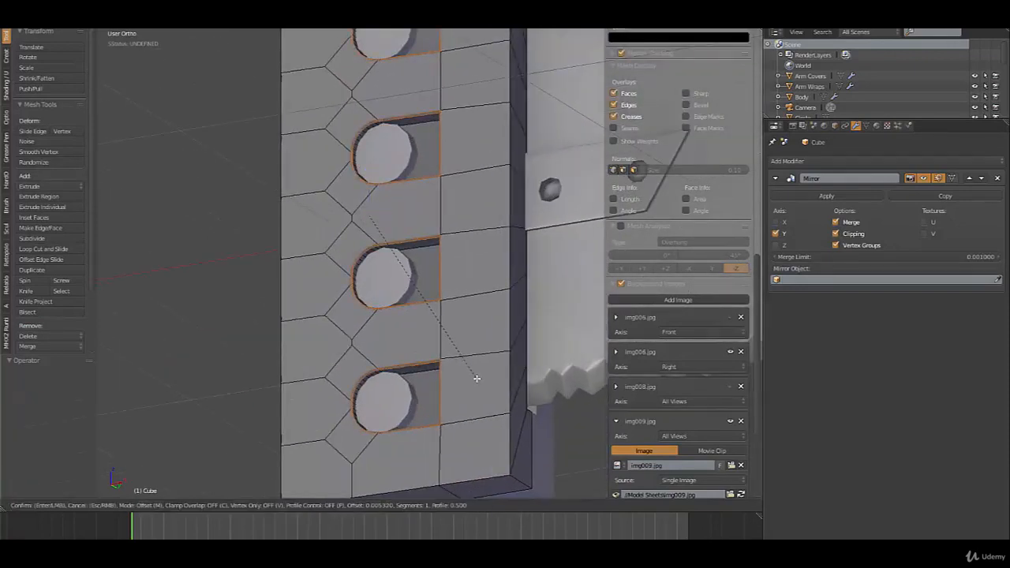
pyautogui.scroll(1, 479, 379)
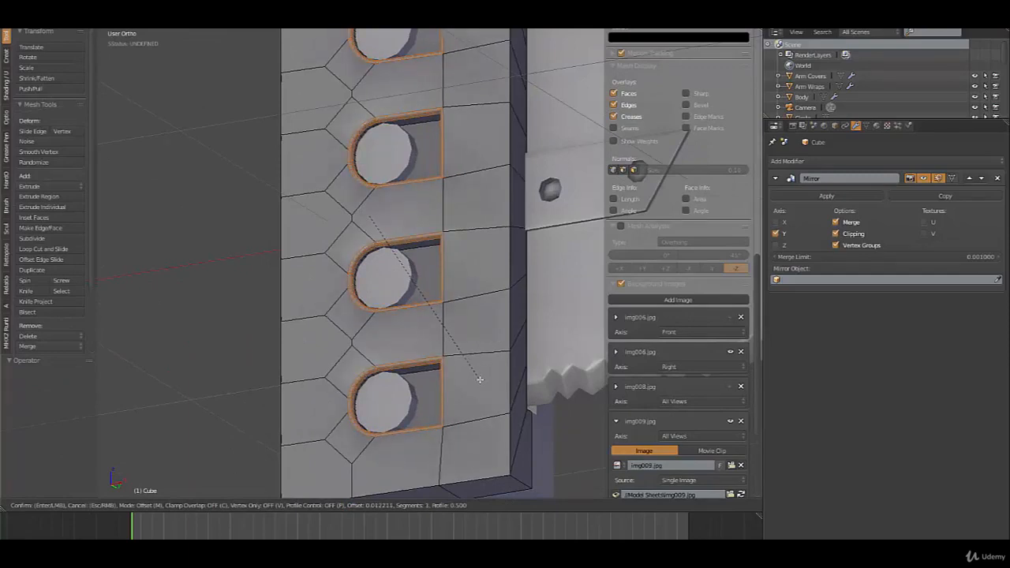
pyautogui.scroll(1, 479, 379)
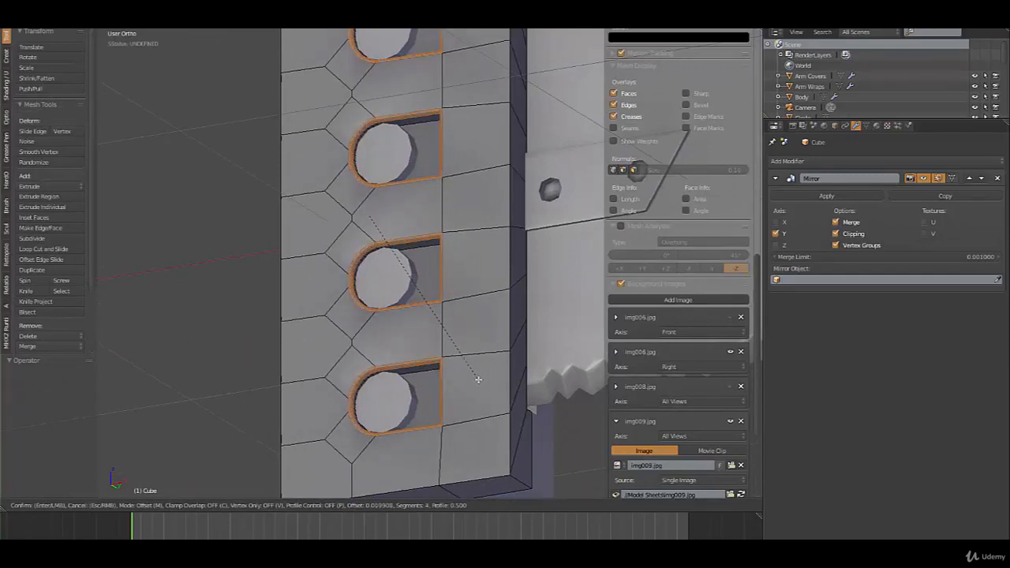
pyautogui.click(478, 380)
pyautogui.press('Tab')
# Examine the guard's beveled recesses and topology from several angles and compare its front with the reference sketch.
pyautogui.scroll(-2, 474, 378)
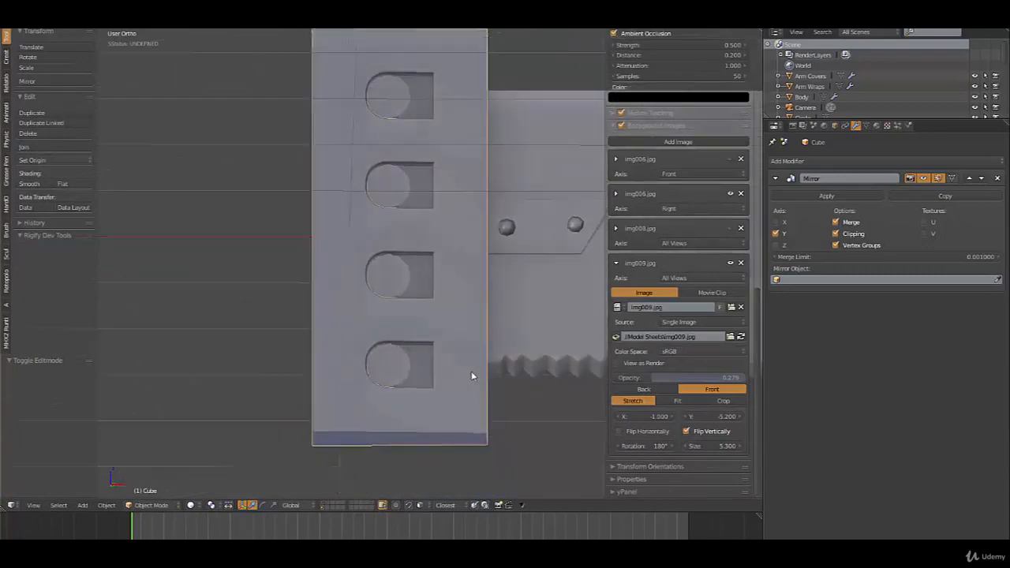
pyautogui.moveTo(471, 376); pyautogui.dragTo(402, 368, button='middle')
pyautogui.press('Tab')
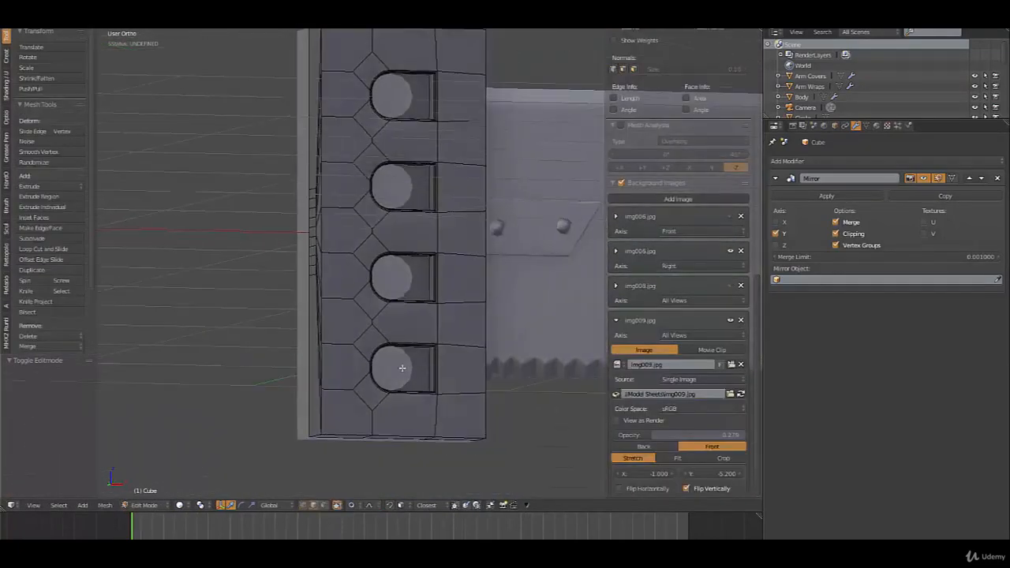
pyautogui.scroll(-4, 308, 348)
pyautogui.moveTo(312, 298); pyautogui.dragTo(434, 276, button='middle')
pyautogui.press('Tab')
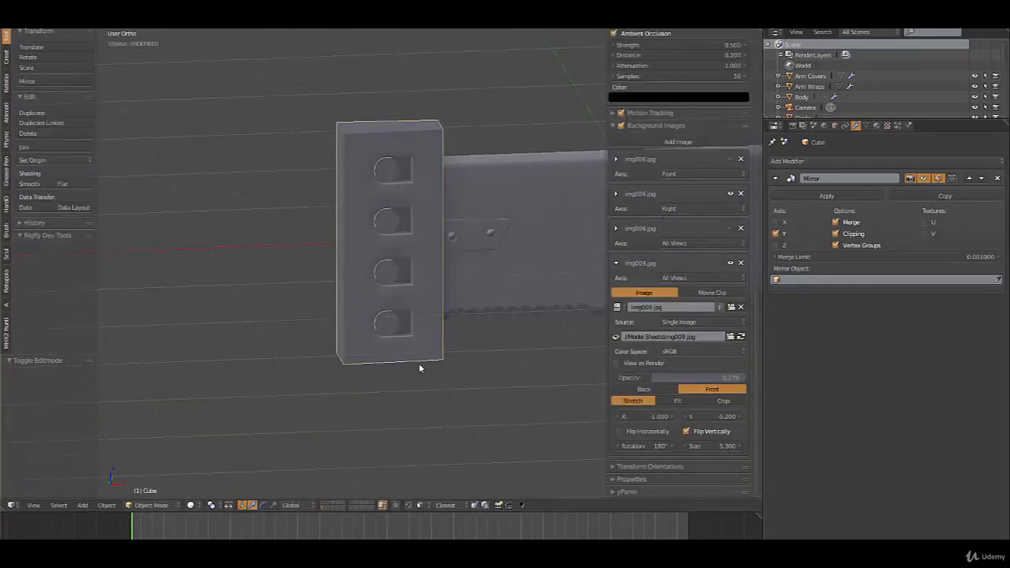
pyautogui.press('KP_1')
pyautogui.scroll(-3, 394, 324)
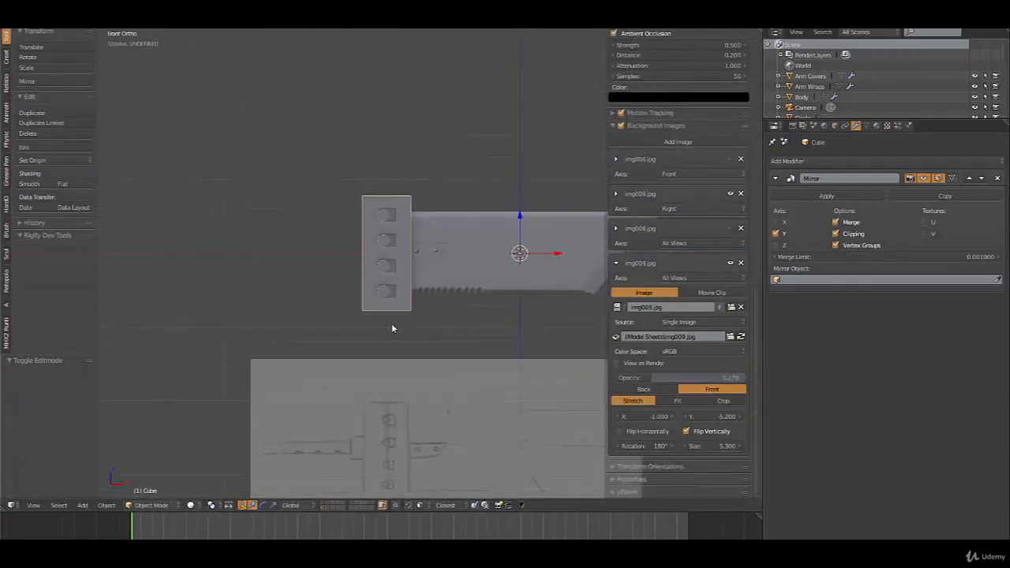
pyautogui.scroll(5, 392, 323)
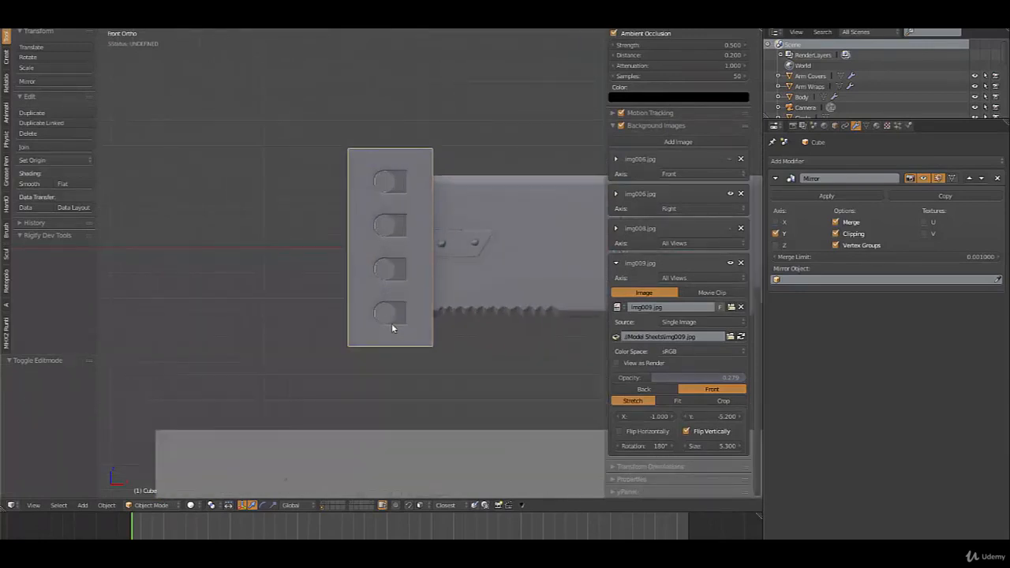
# Knife-cut a near-vertical line through the guard's full depth, crossing all four recesses from the upper to the lower end.
pyautogui.press('Tab')
pyautogui.scroll(2, 391, 323)
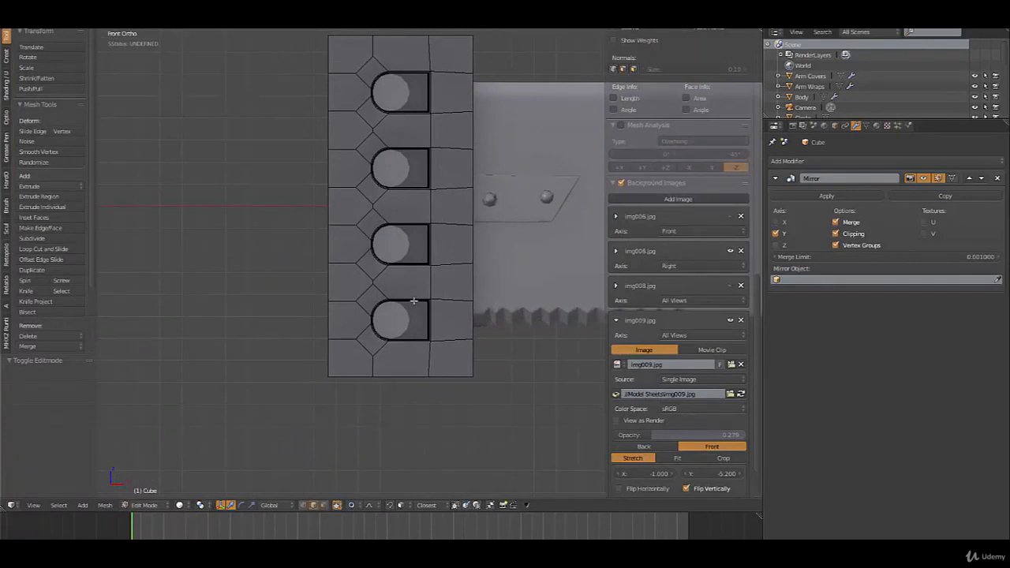
pyautogui.press('k')
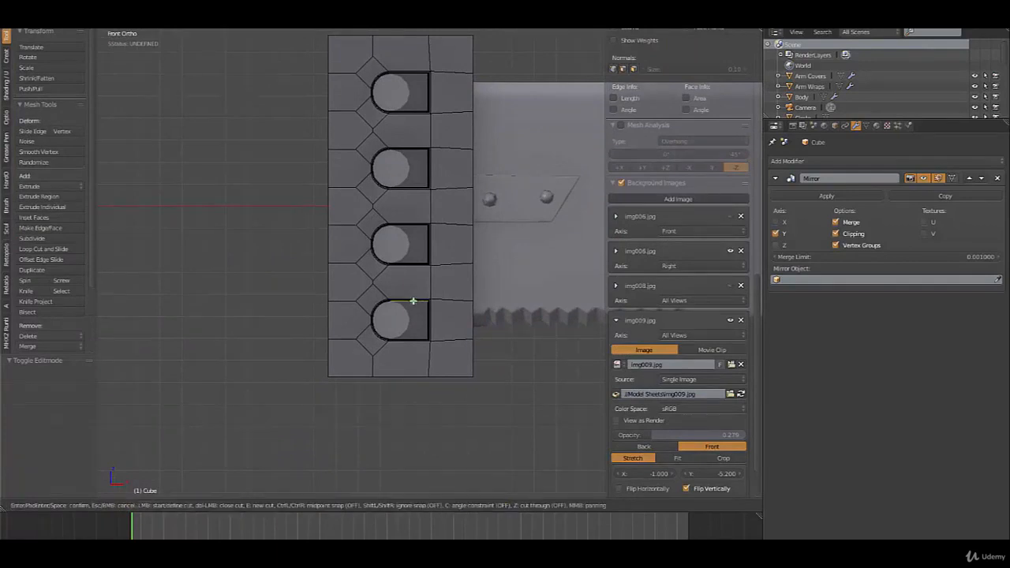
pyautogui.press('z')
pyautogui.click(403, 35)
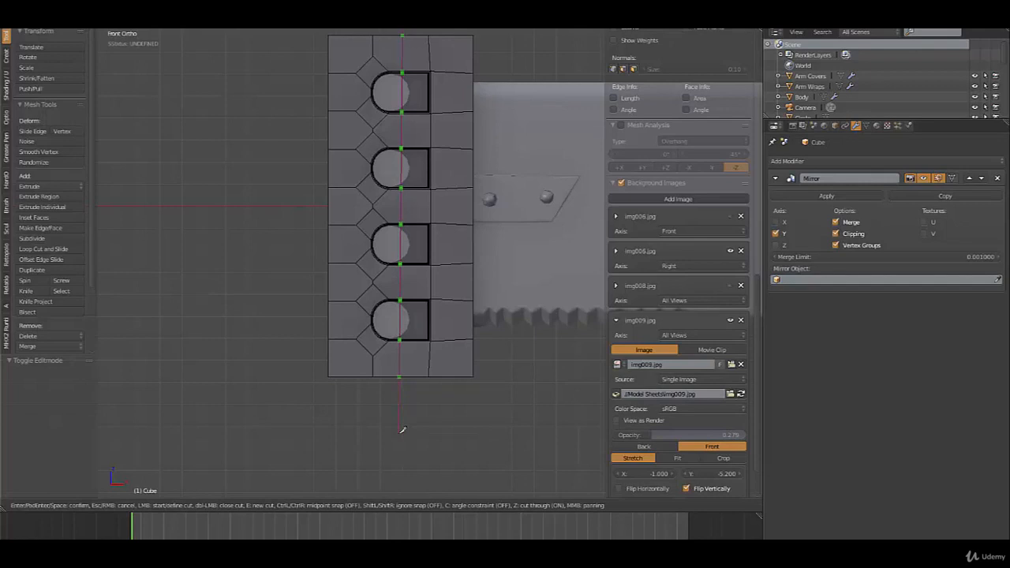
pyautogui.click(400, 431)
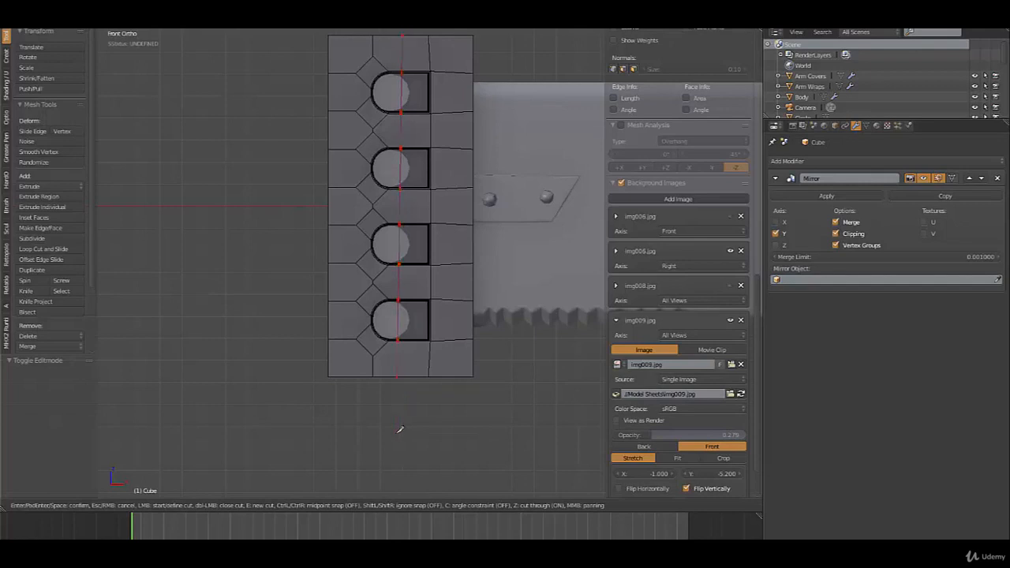
pyautogui.press('Return')
pyautogui.moveTo(399, 429); pyautogui.dragTo(402, 426, button='middle')
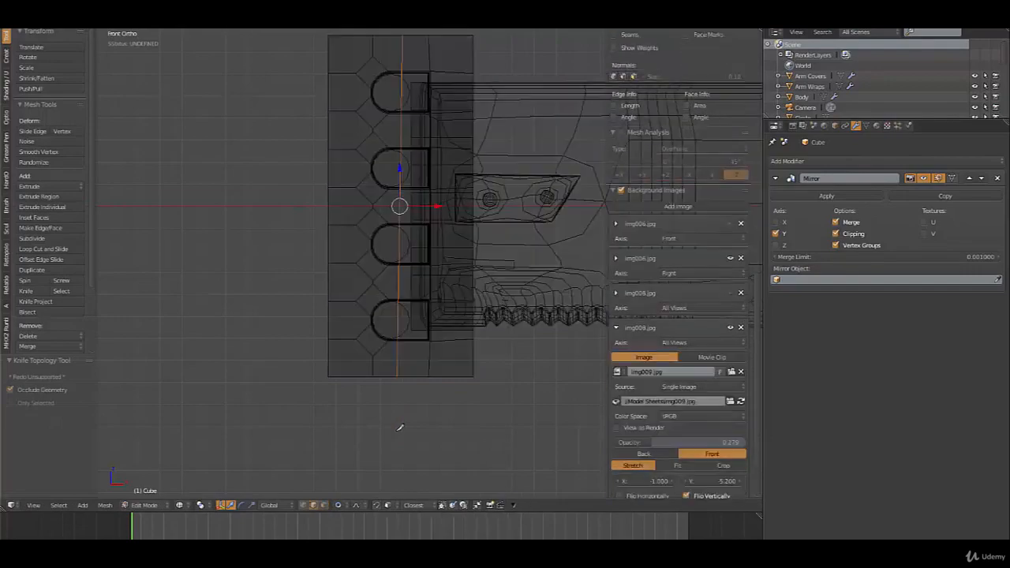
# Straighten the new cut line by scaling it to 0 along X.
pyautogui.moveTo(387, 337); pyautogui.dragTo(409, 370, button='middle')
pyautogui.press('KP_1')
pyautogui.press('s')
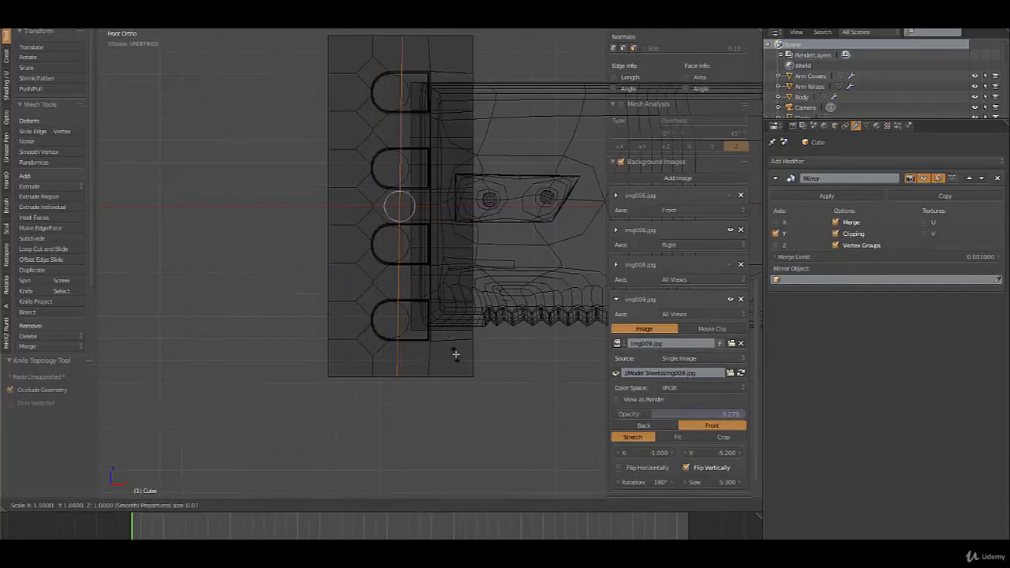
pyautogui.press('x')
pyautogui.press('0')
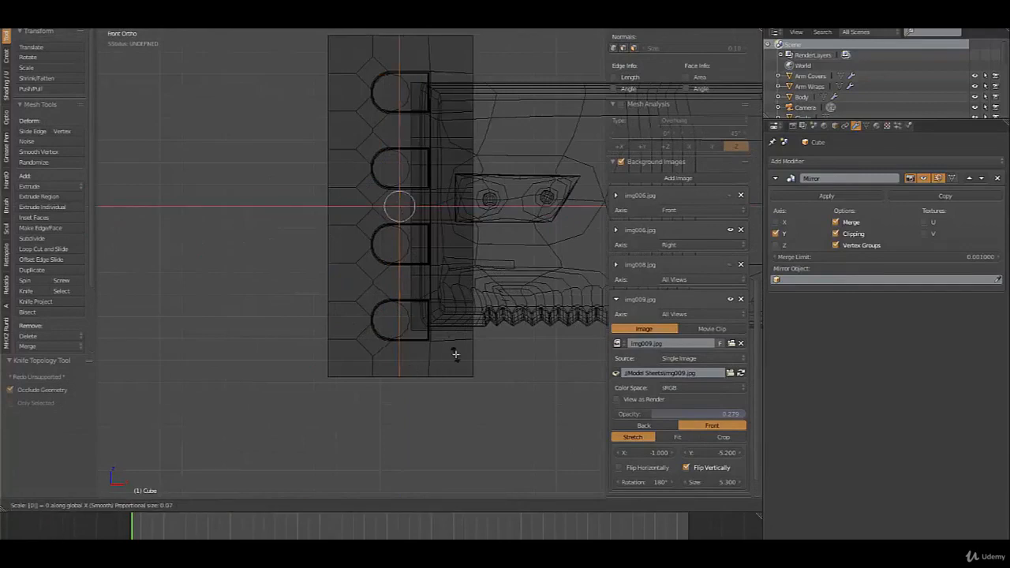
pyautogui.press('Return')
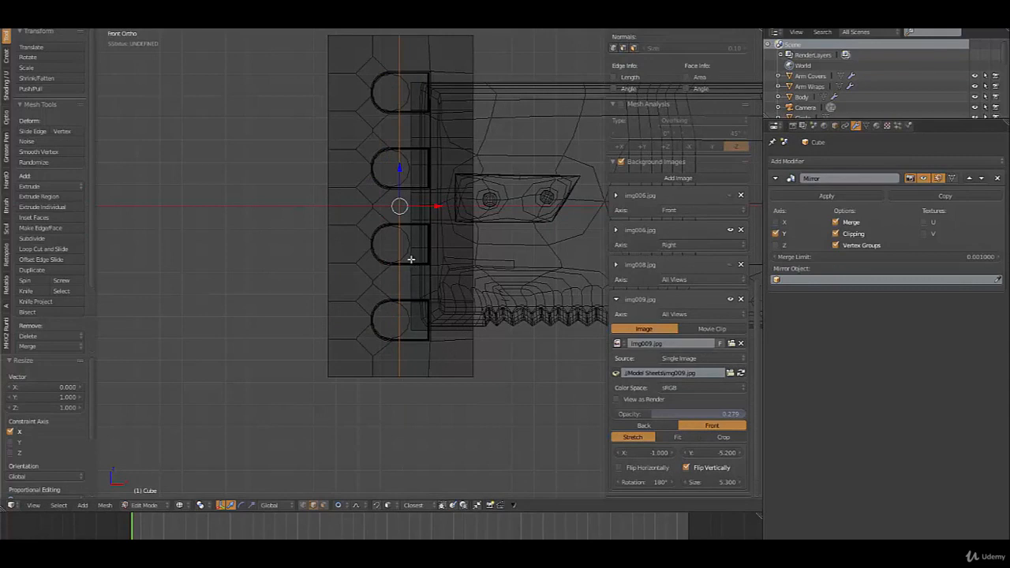
# Rip the guard apart along the cut and select all linked geometry of the half with the rounded recess ends.
pyautogui.press('g')
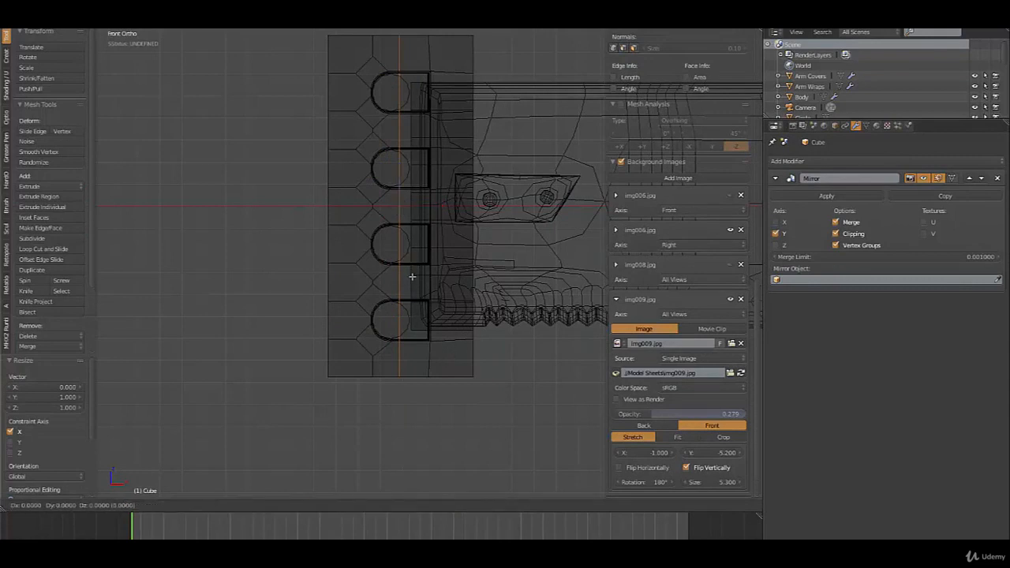
pyautogui.rightClick(412, 276)
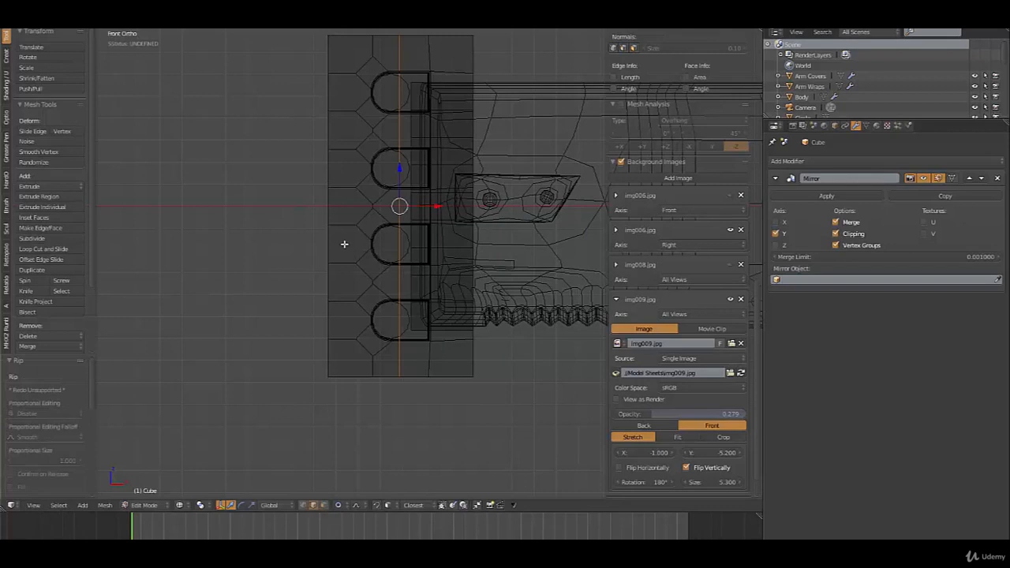
pyautogui.hotkey('ctrl', 'l')
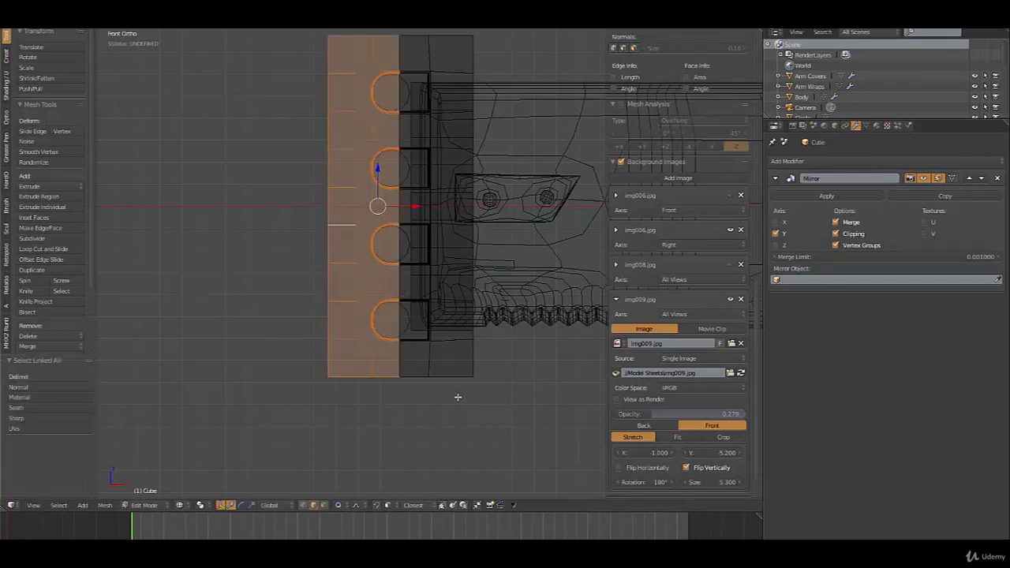
# Scale the selected guard half to about 1.237 in X and Y, excluding Z, and move it -0.030 along Y.
pyautogui.moveTo(456, 397); pyautogui.dragTo(415, 395, button='middle')
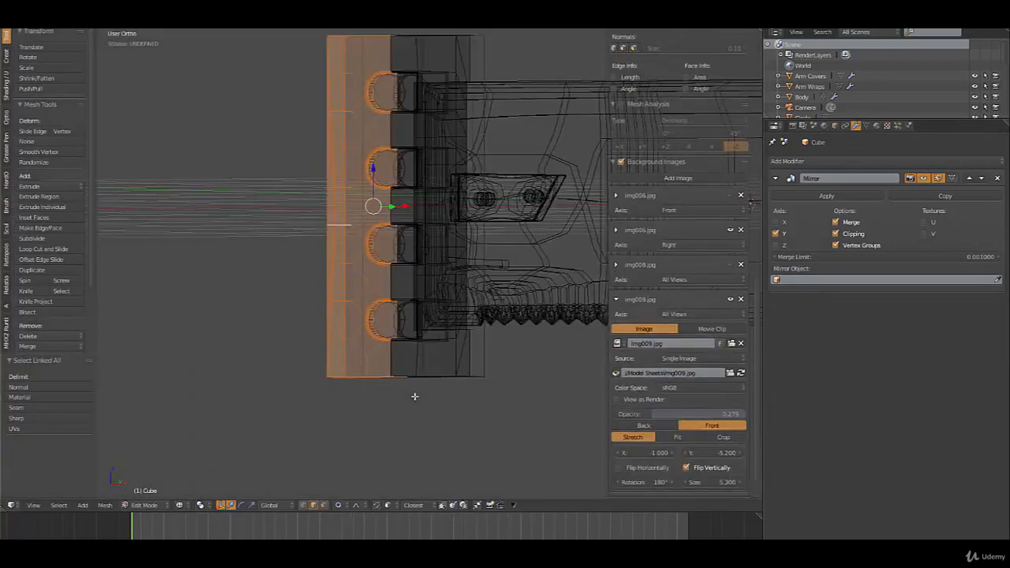
pyautogui.press('s')
pyautogui.hotkey('shift', 'z')
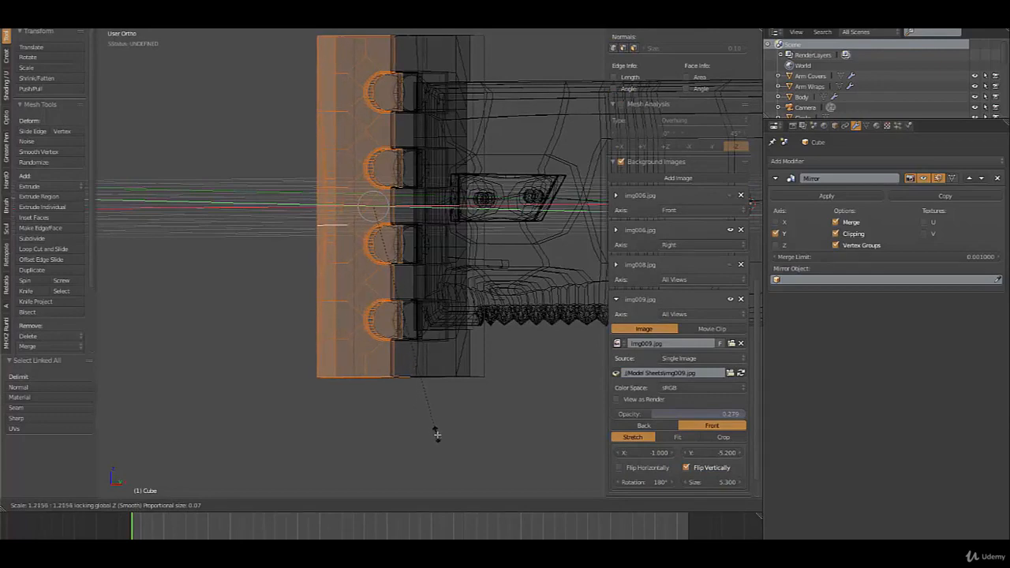
pyautogui.click(372, 428)
pyautogui.moveTo(445, 273); pyautogui.dragTo(390, 315, button='middle')
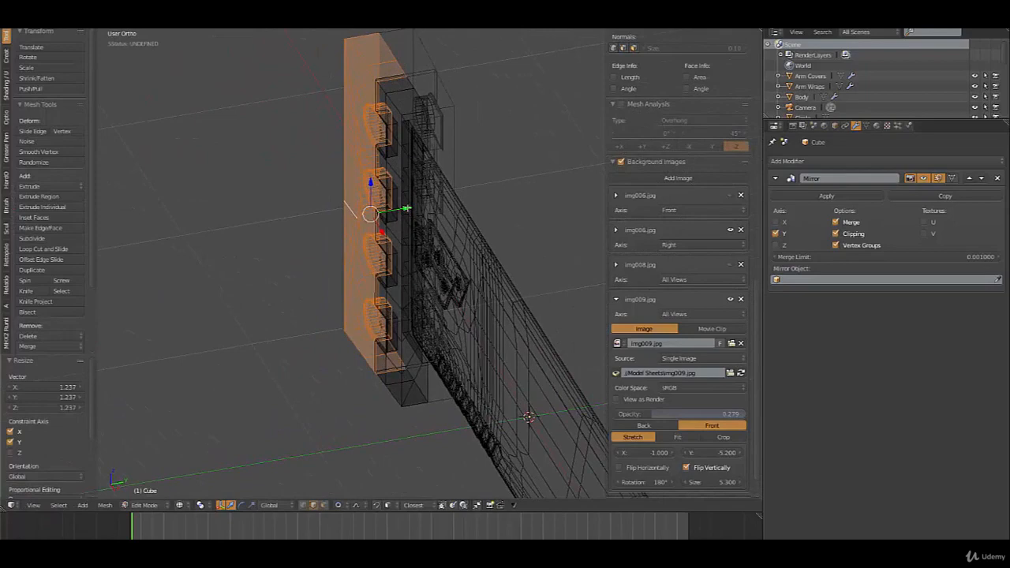
pyautogui.moveTo(405, 209); pyautogui.dragTo(402, 212)
pyautogui.moveTo(401, 212); pyautogui.dragTo(432, 188, button='middle')
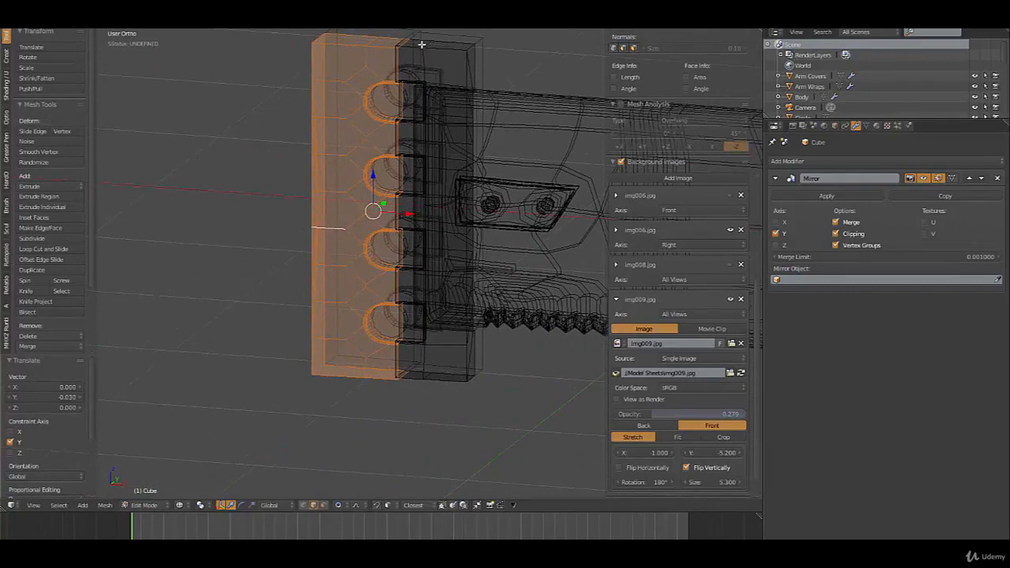
# Separate the enlarged guard half into its own object and select that object.
pyautogui.press('KP_3')
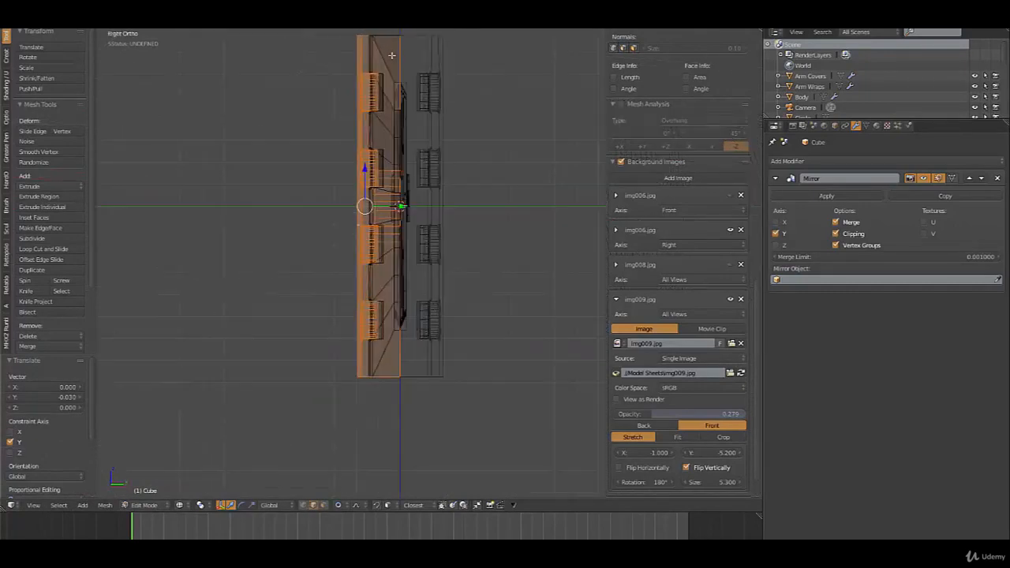
pyautogui.press('KP_1')
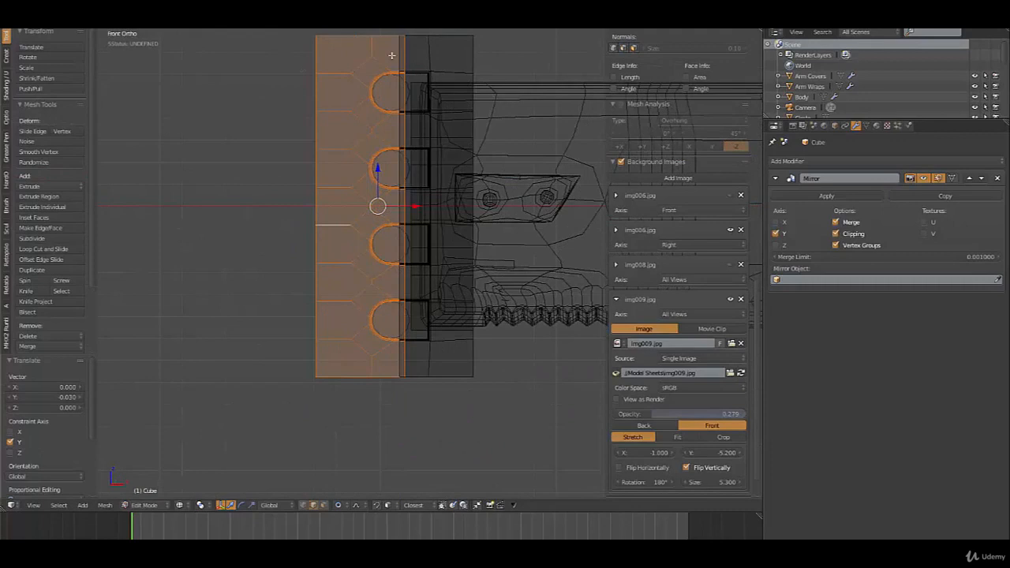
pyautogui.press('p')
pyautogui.click(394, 57)
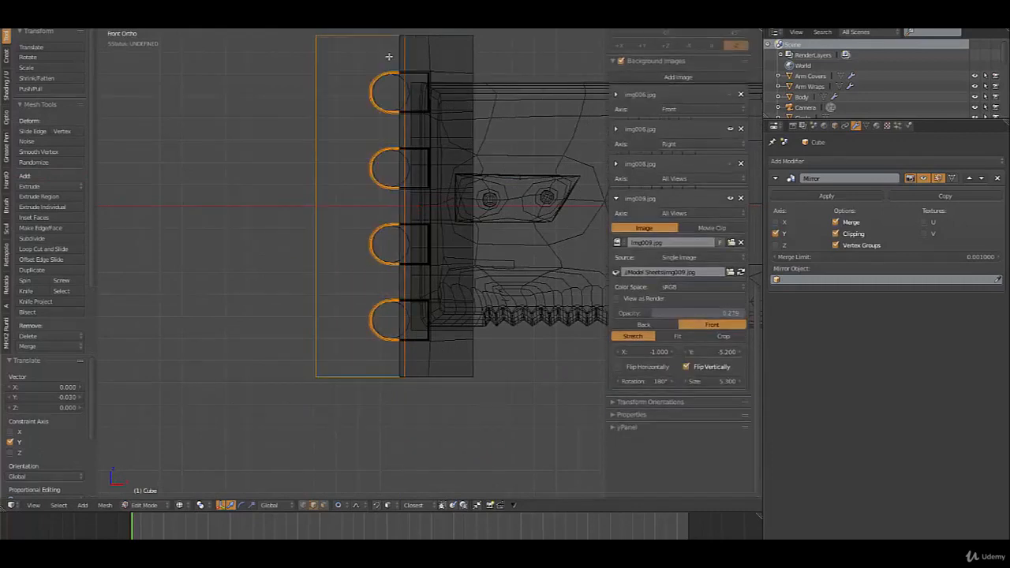
pyautogui.press('Tab')
pyautogui.rightClick(357, 48)
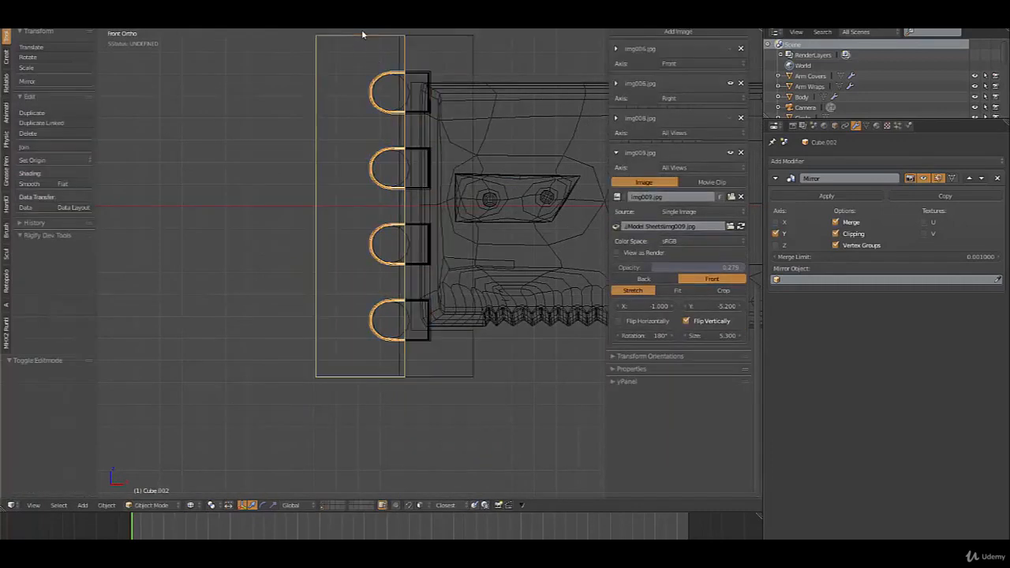
# Edit the separated guard half in vertex mode and select the vertices along its upper end.
pyautogui.press('Tab')
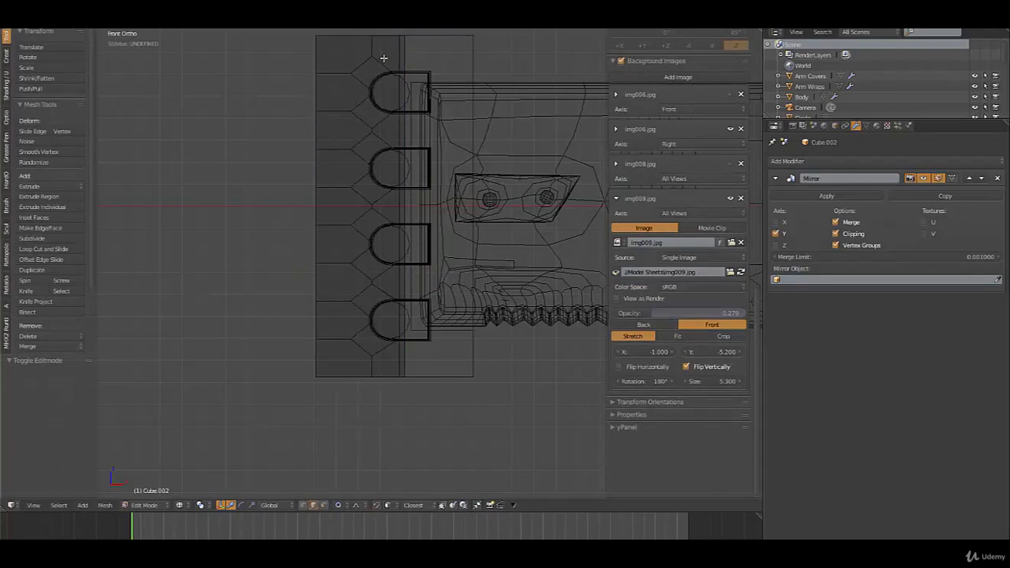
pyautogui.hotkey('ctrl', 'Tab')
pyautogui.click(384, 45)
pyautogui.press('b')
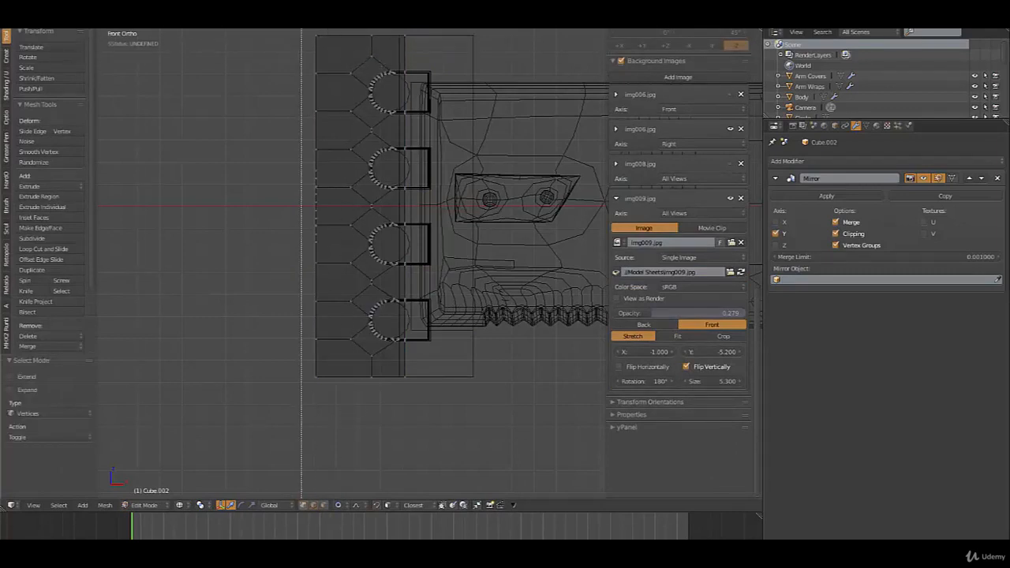
pyautogui.moveTo(297, 30); pyautogui.dragTo(426, 48)
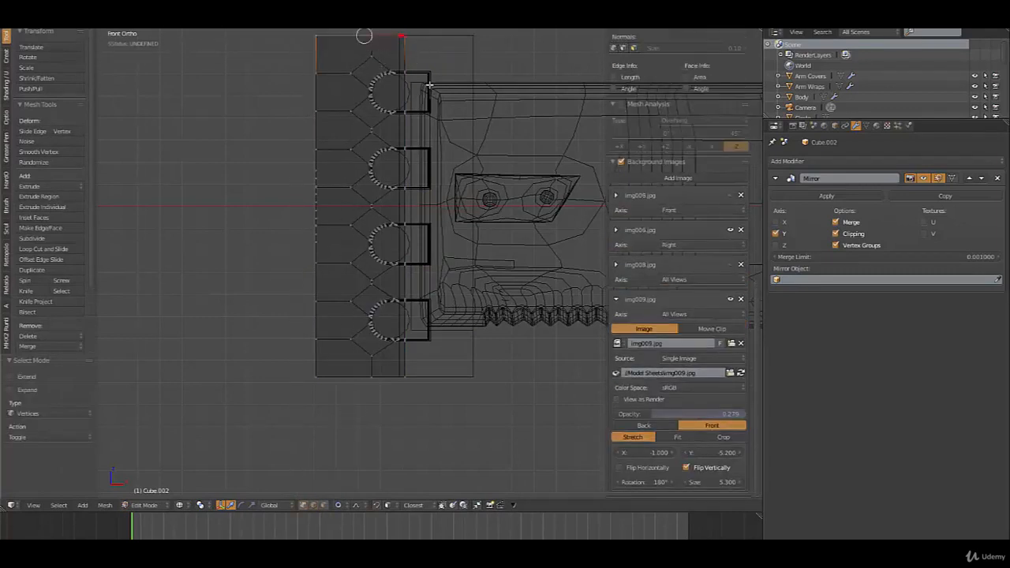
# Try lengthening the guard half by moving its upper and lower end vertices outward separately along Z.
pyautogui.press('g')
pyautogui.press('z')
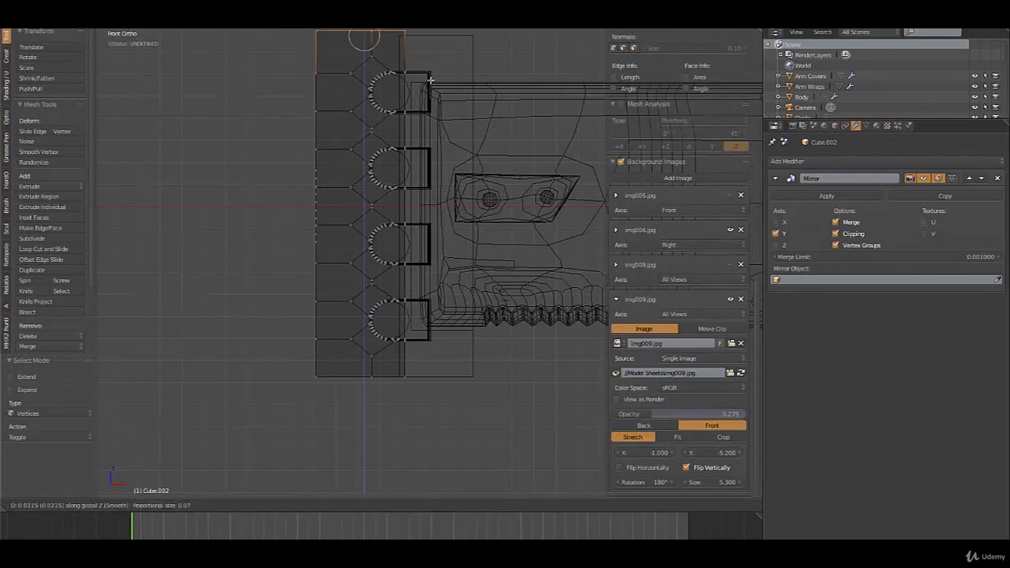
pyautogui.click(430, 87)
pyautogui.press('a')
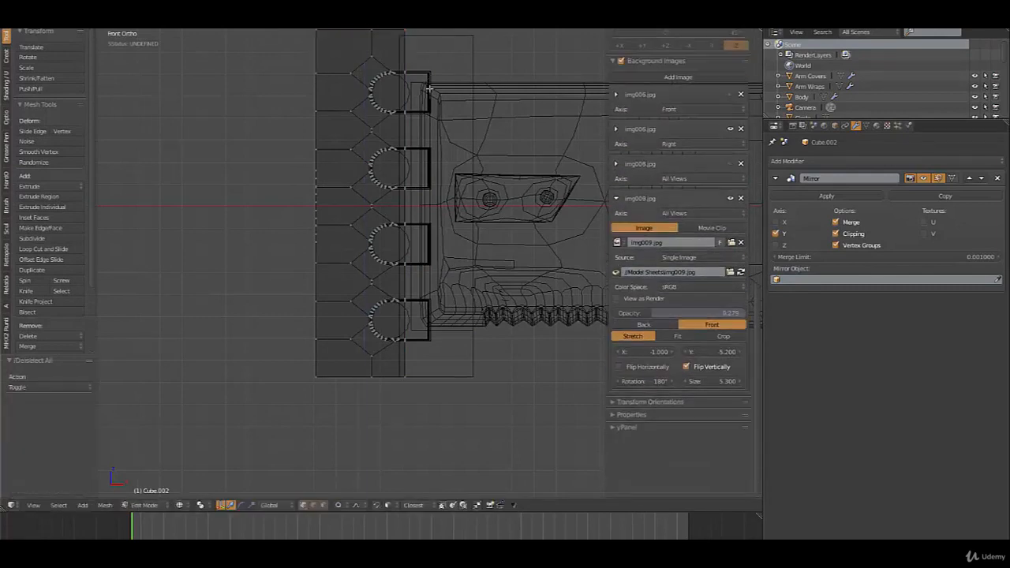
pyautogui.press('b')
pyautogui.moveTo(271, 359); pyautogui.dragTo(442, 408)
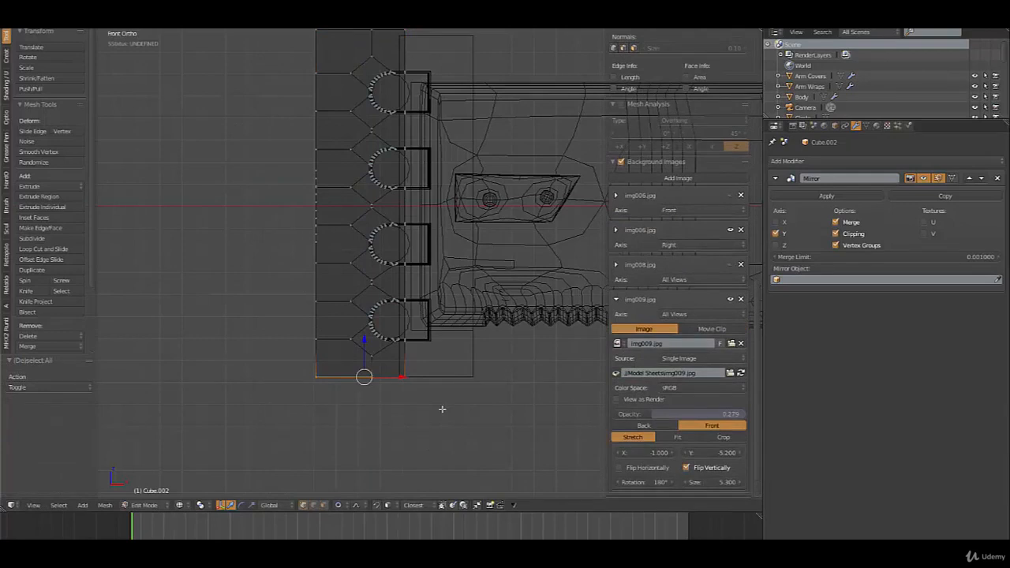
pyautogui.press('g')
pyautogui.press('z')
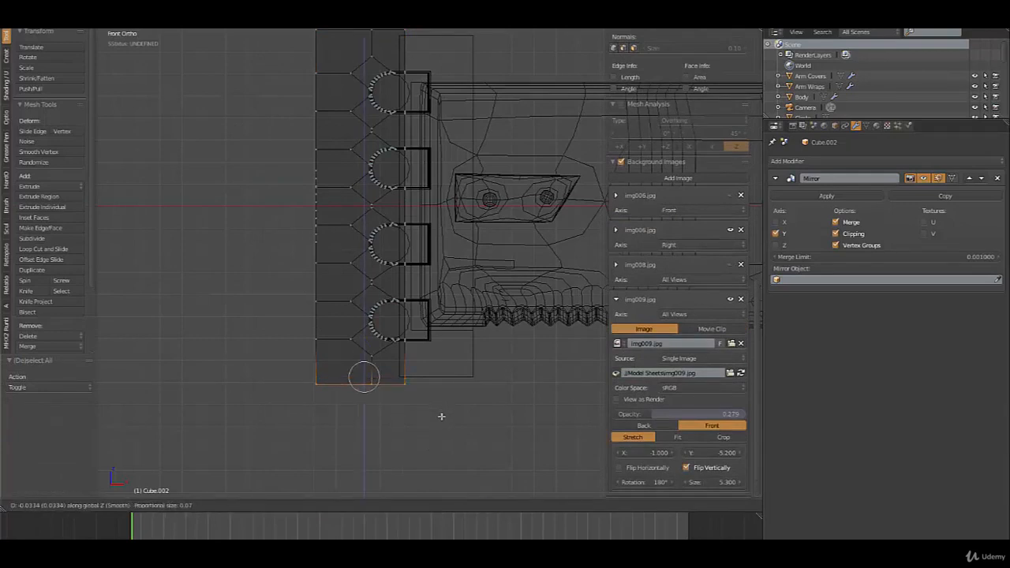
pyautogui.rightClick(442, 417)
pyautogui.hotkey('ctrl', 'z')
pyautogui.hotkey('ctrl', 'z')
pyautogui.hotkey('ctrl', 'z')
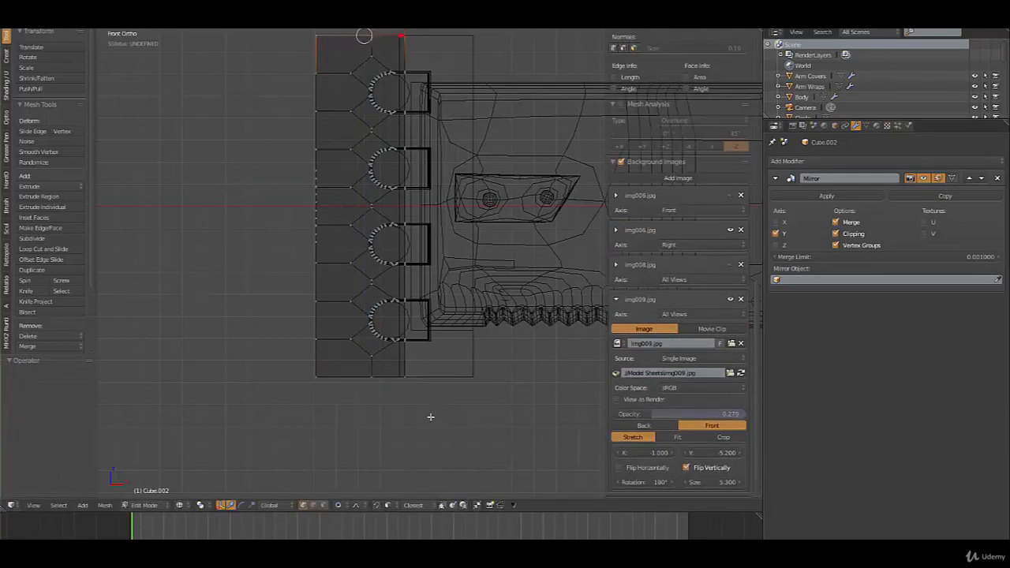
# Include the lower end vertices in the selection and scale both ends apart along Z to about 1.044.
pyautogui.press('b')
pyautogui.moveTo(277, 369); pyautogui.dragTo(466, 415)
pyautogui.press('s')
pyautogui.press('z')
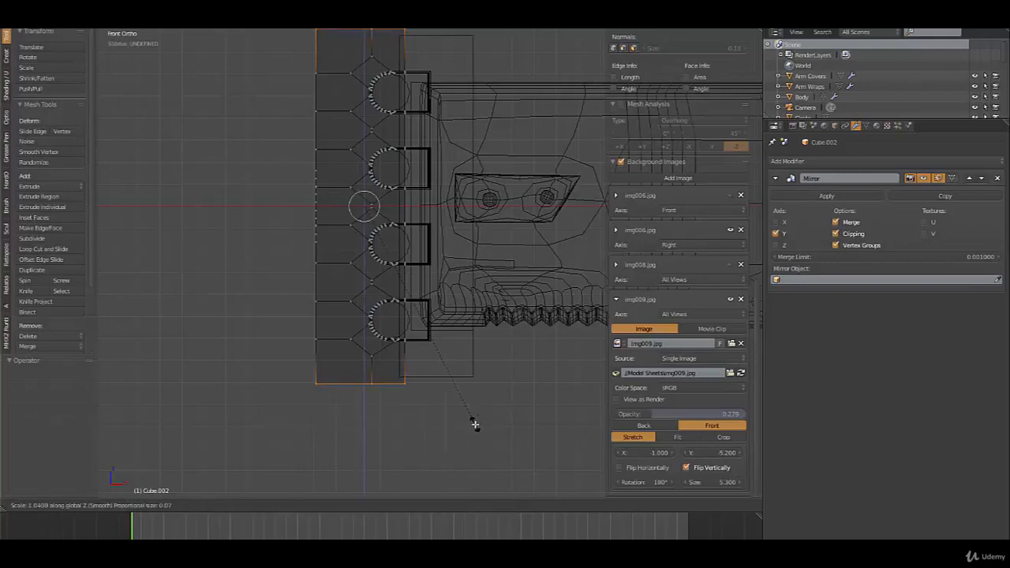
pyautogui.click(473, 423)
pyautogui.moveTo(468, 335)
pyautogui.mouseDown(button='middle')
pyautogui.moveTo(383, 346)
pyautogui.moveTo(444, 343)
pyautogui.moveTo(384, 341)
pyautogui.moveTo(395, 315)
pyautogui.moveTo(462, 288)
pyautogui.moveTo(361, 280)
pyautogui.mouseUp(button='middle')
pyautogui.press('z')
# Extrude the open boundary loop on the guard half's split side and move it about 0.078 along Y with proportional editing off.
pyautogui.moveTo(393, 277)
pyautogui.mouseDown(button='middle')
pyautogui.moveTo(373, 268)
pyautogui.moveTo(396, 269)
pyautogui.moveTo(403, 286)
pyautogui.mouseUp(button='middle')
pyautogui.scroll(1, 403, 286)
pyautogui.scroll(3, 403, 286)
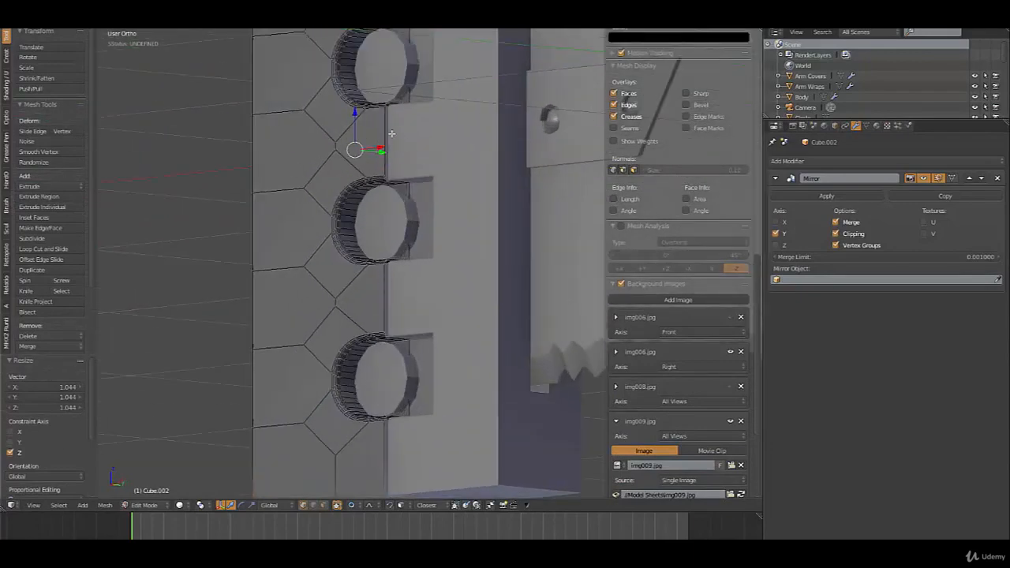
pyautogui.keyDown('alt'); pyautogui.rightClick(380, 145); pyautogui.keyUp('alt')
pyautogui.moveTo(388, 184); pyautogui.dragTo(366, 207, button='middle')
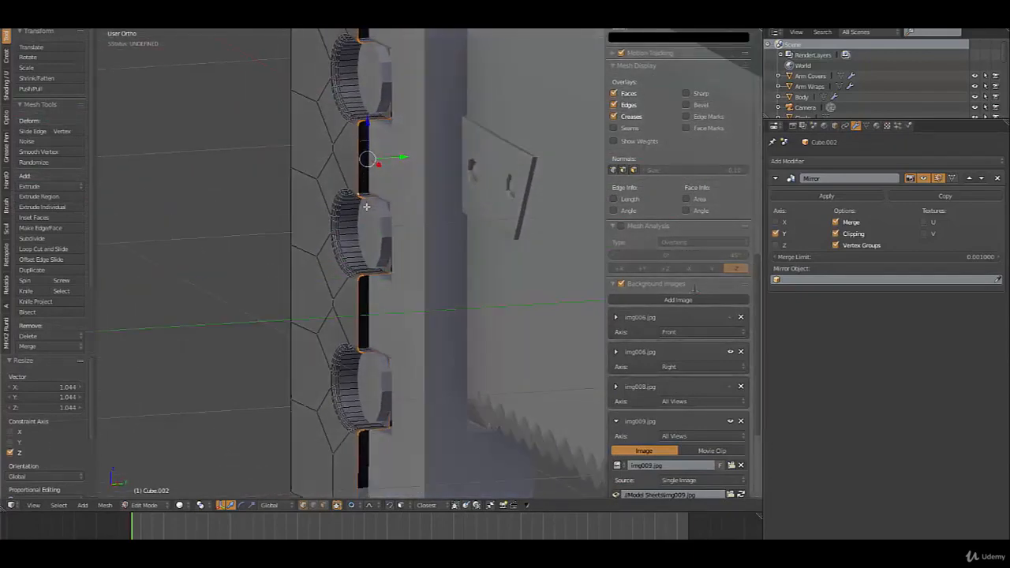
pyautogui.scroll(-5, 365, 213)
pyautogui.press('z')
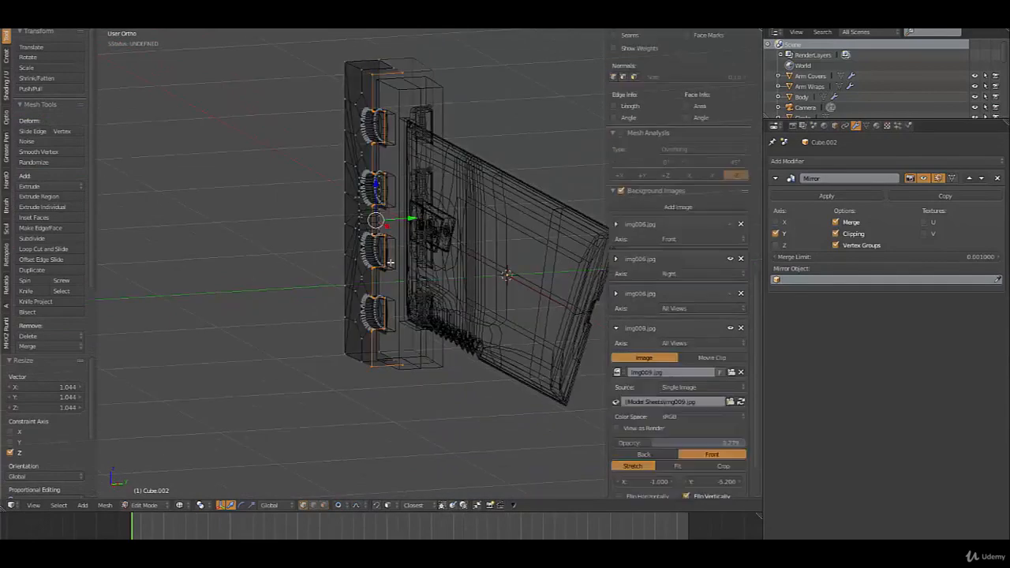
pyautogui.moveTo(386, 259); pyautogui.dragTo(404, 261, button='middle')
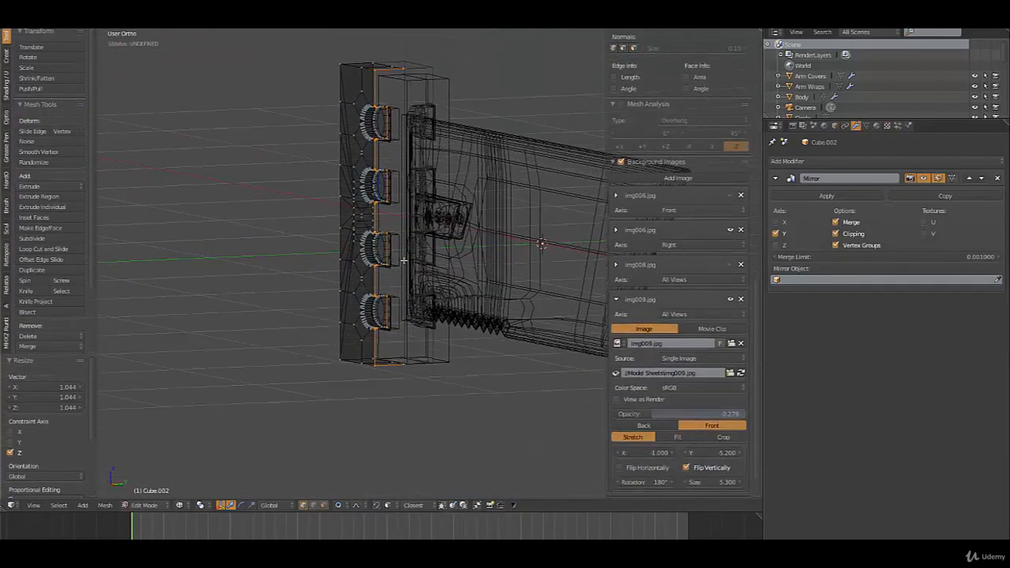
pyautogui.press('e')
pyautogui.rightClick(404, 260)
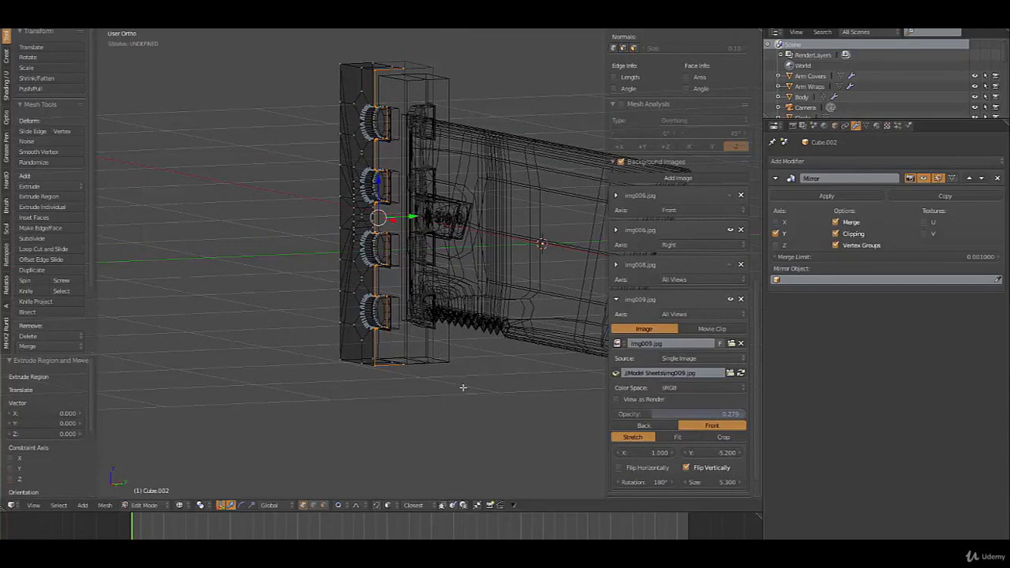
pyautogui.press('o')
pyautogui.moveTo(464, 341); pyautogui.dragTo(404, 289, button='middle')
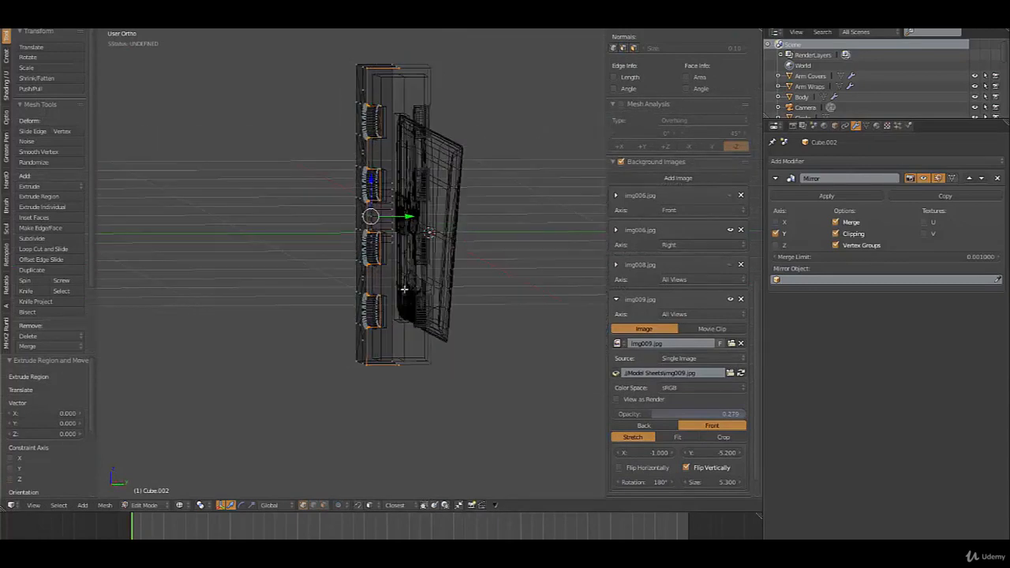
pyautogui.moveTo(407, 216); pyautogui.dragTo(422, 218)
pyautogui.click(422, 218)
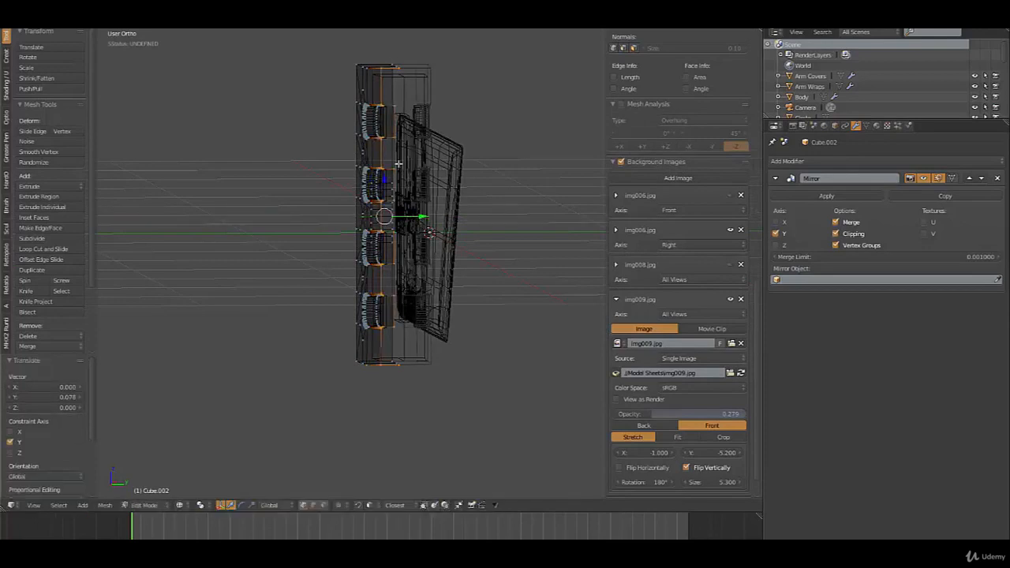
# Deselect the middle vertices of the extruded loop and scale its upper and lower end vertices inward along Z to about 0.888.
pyautogui.scroll(2, 384, 105)
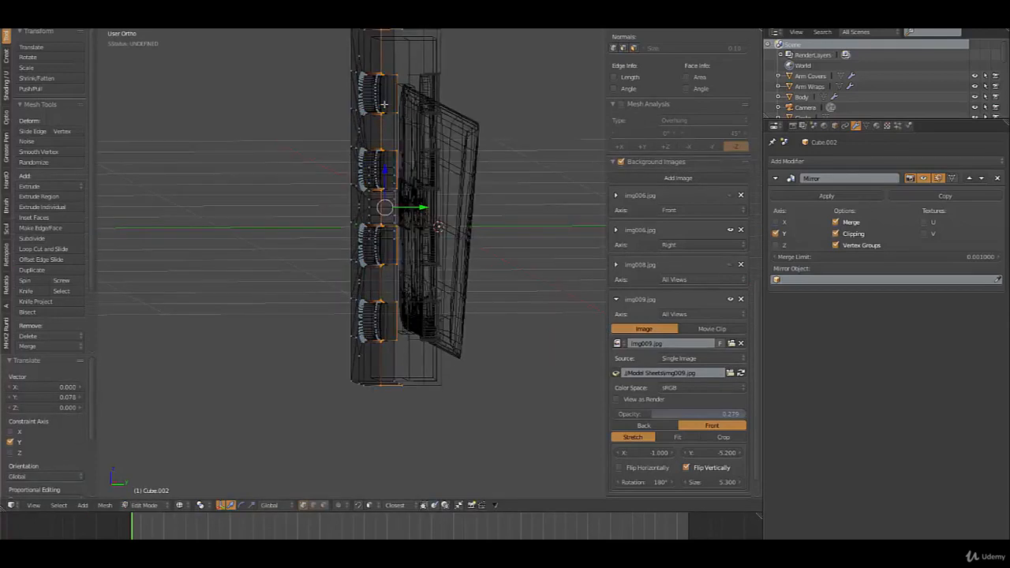
pyautogui.keyDown('shift'); pyautogui.moveTo(388, 42); pyautogui.dragTo(421, 184, button='middle'); pyautogui.keyUp('shift')
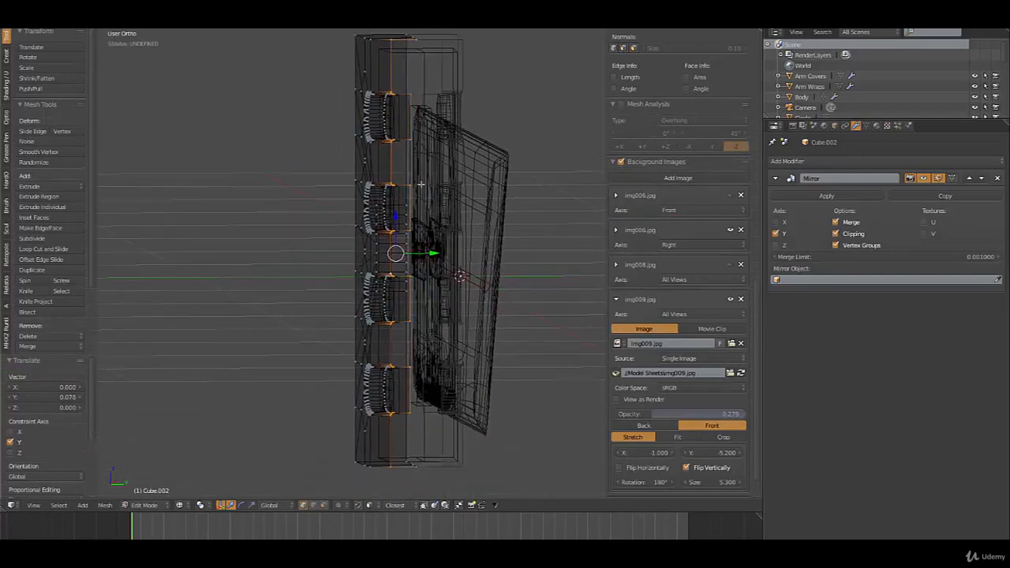
pyautogui.press('b')
pyautogui.moveTo(373, 82); pyautogui.dragTo(439, 427)
pyautogui.moveTo(439, 426); pyautogui.dragTo(440, 430, button='middle')
pyautogui.press('s')
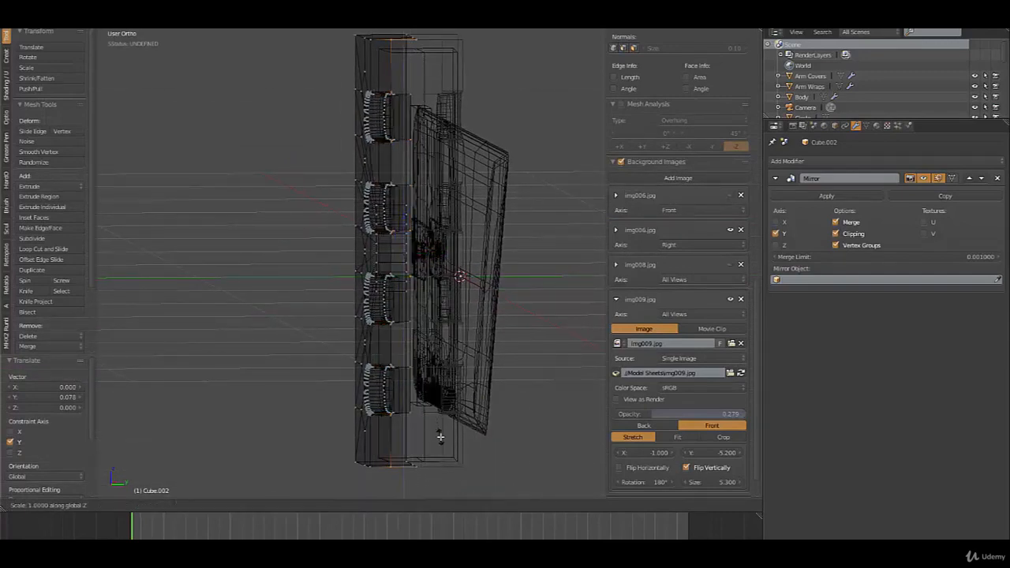
pyautogui.press('z')
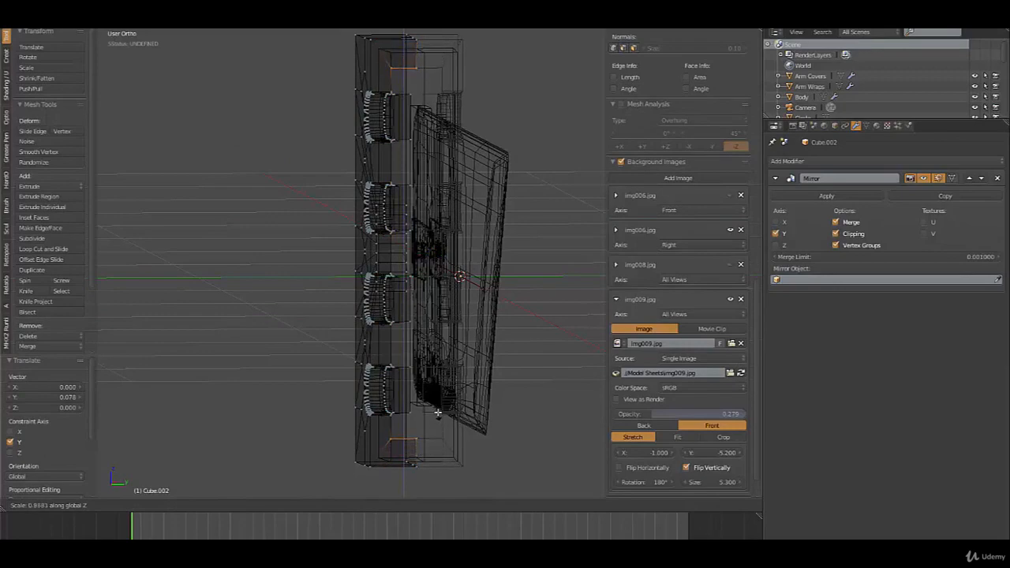
pyautogui.click(437, 414)
# Return to solid shading, join the two guard halves into one object and open the joined guard for mesh editing.
pyautogui.press('a')
pyautogui.press('z')
pyautogui.moveTo(364, 358); pyautogui.dragTo(472, 361, button='middle')
pyautogui.press('Tab')
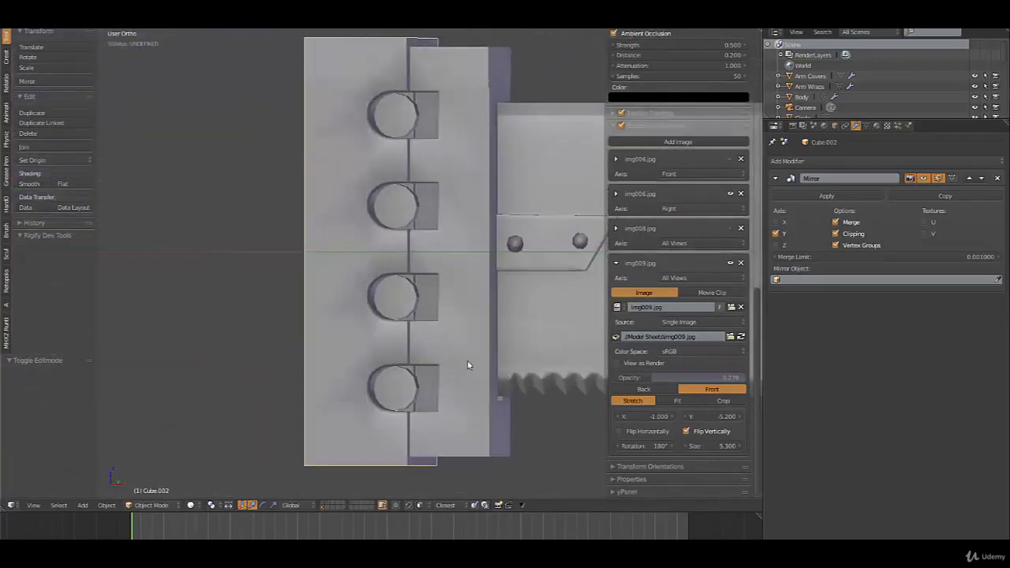
pyautogui.rightClick(478, 219)
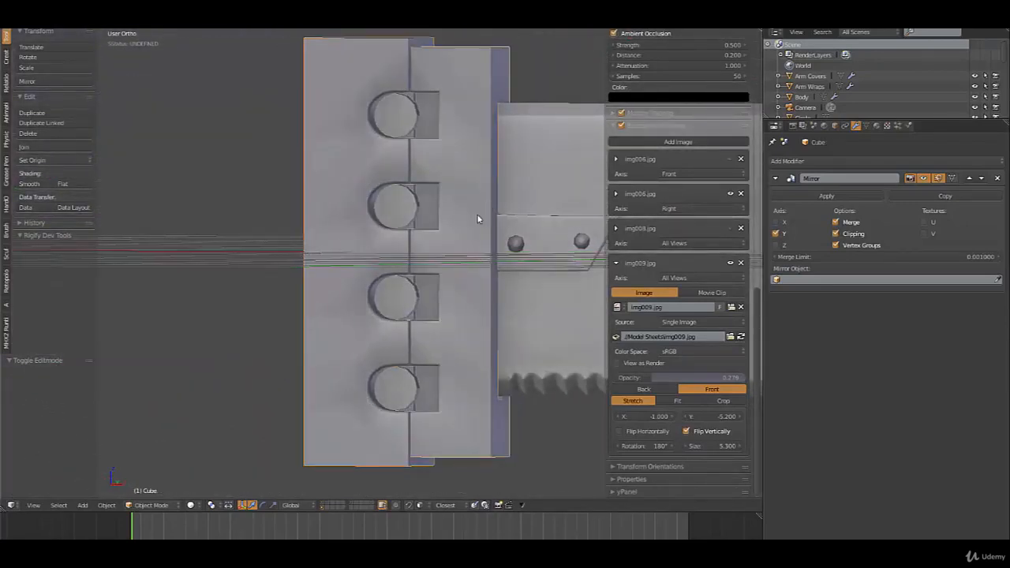
pyautogui.hotkey('ctrl', 'j')
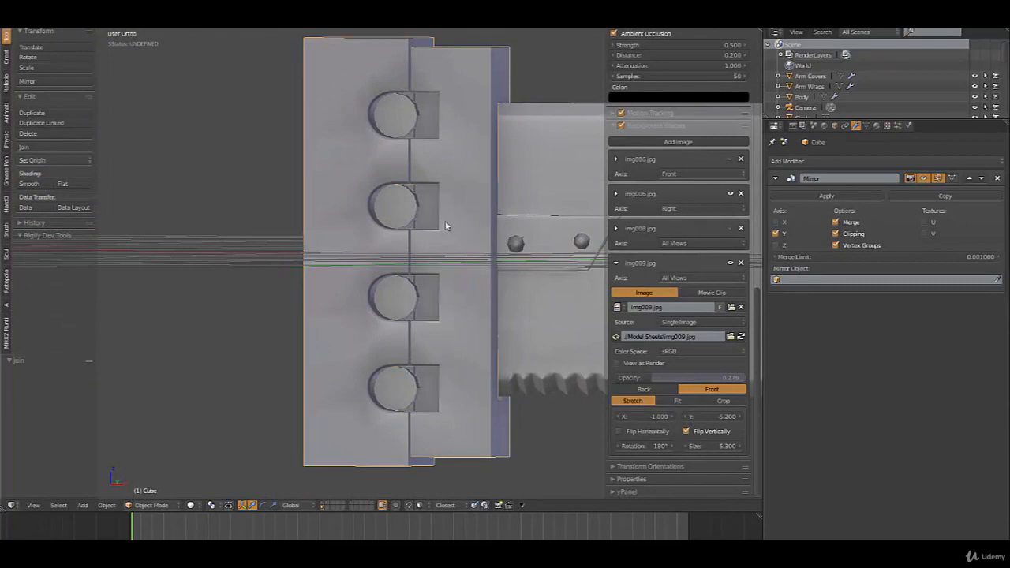
pyautogui.moveTo(445, 224); pyautogui.dragTo(427, 296, button='middle')
pyautogui.scroll(-4, 377, 292)
pyautogui.press('Tab')
pyautogui.press('Tab')
pyautogui.press('Tab')
# Select the edge loops covering the strip where the blade meets the guard and move them slightly along negative Y, away from the blade.
pyautogui.scroll(4, 427, 296)
pyautogui.keyDown('alt'); pyautogui.rightClick(434, 189); pyautogui.keyUp('alt')
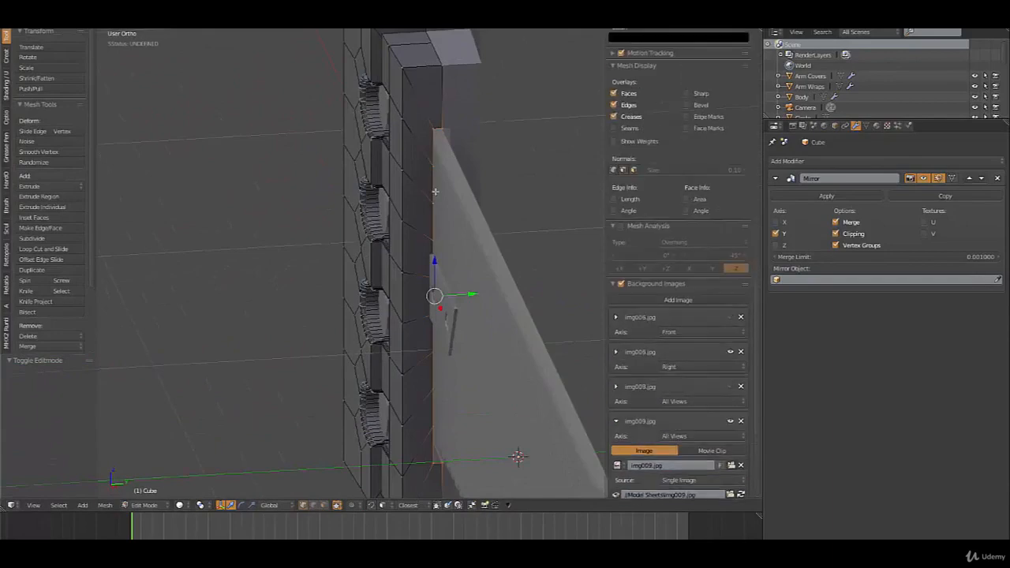
pyautogui.press('z')
pyautogui.moveTo(446, 251)
pyautogui.mouseDown(button='middle')
pyautogui.moveTo(398, 278)
pyautogui.moveTo(416, 282)
pyautogui.moveTo(460, 261)
pyautogui.moveTo(454, 252)
pyautogui.mouseUp(button='middle')
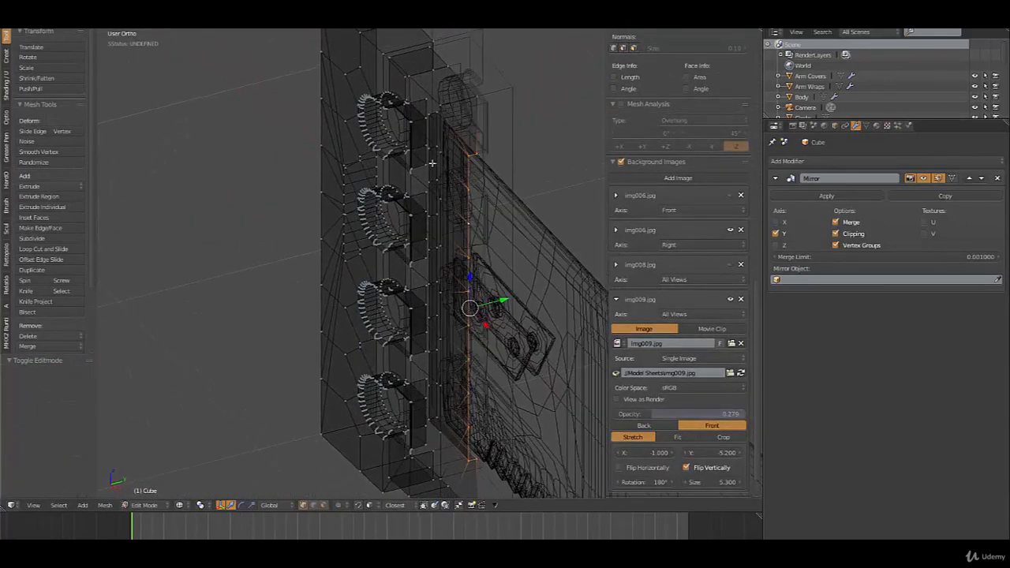
pyautogui.keyDown('alt'); pyautogui.rightClick(433, 136); pyautogui.keyUp('alt')
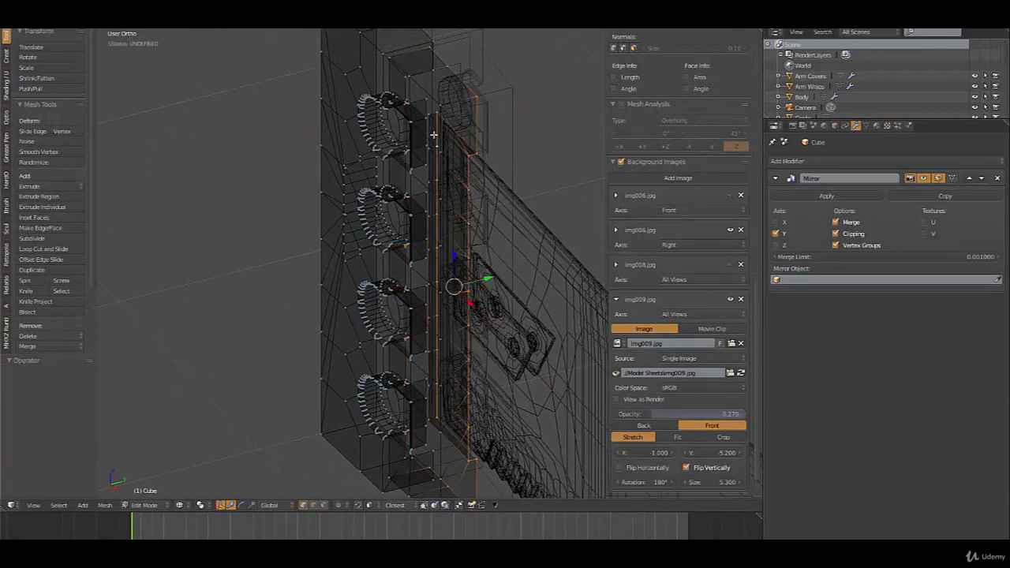
pyautogui.keyDown('alt'); pyautogui.keyDown('shift'); pyautogui.rightClick(433, 135); pyautogui.keyUp('shift'); pyautogui.keyUp('alt')
pyautogui.keyDown('alt'); pyautogui.keyDown('shift'); pyautogui.rightClick(435, 155); pyautogui.keyUp('shift'); pyautogui.keyUp('alt')
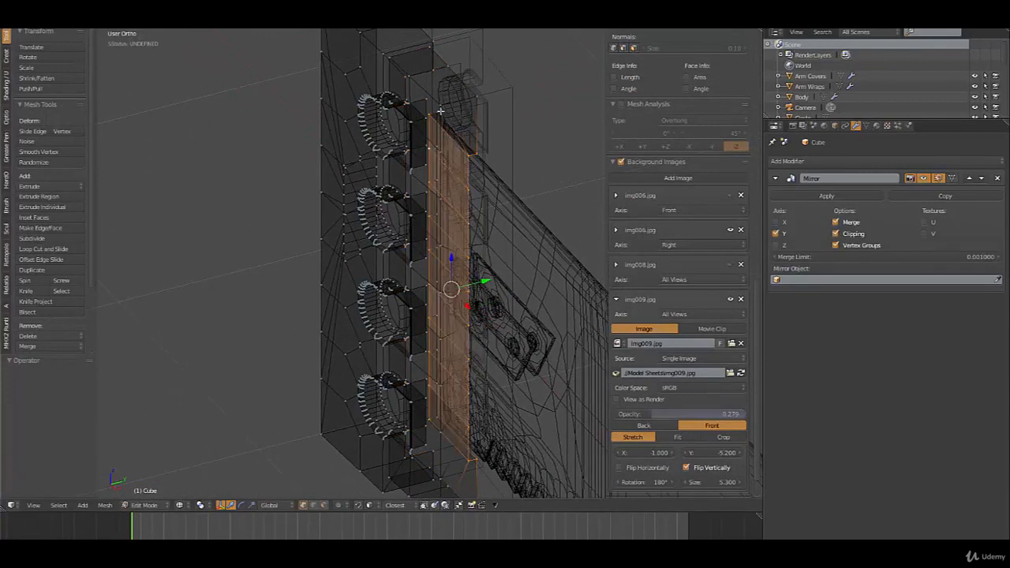
pyautogui.keyDown('shift'); pyautogui.moveTo(458, 336); pyautogui.dragTo(449, 271, button='middle'); pyautogui.keyUp('shift')
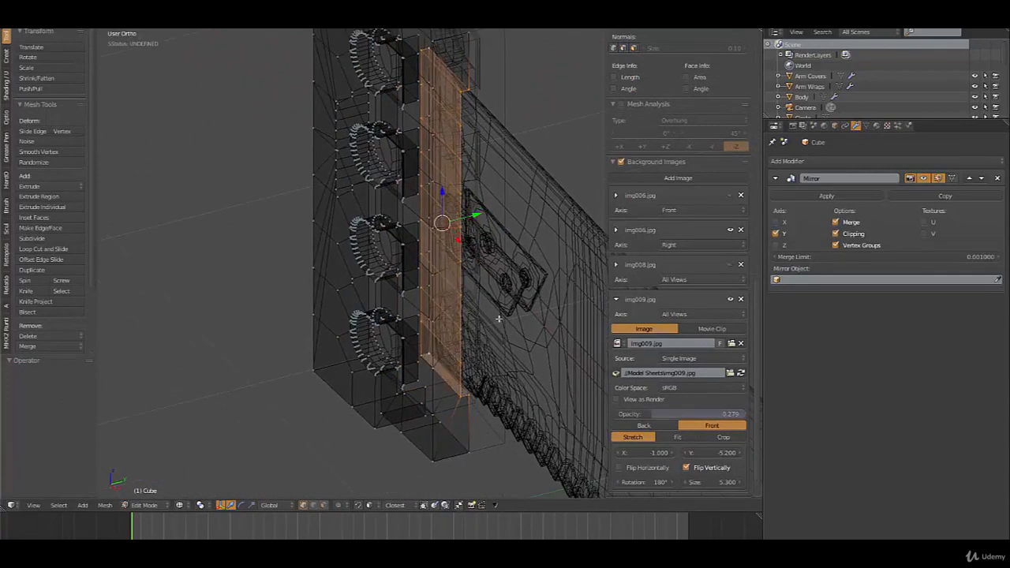
pyautogui.moveTo(434, 352); pyautogui.dragTo(443, 284, button='middle')
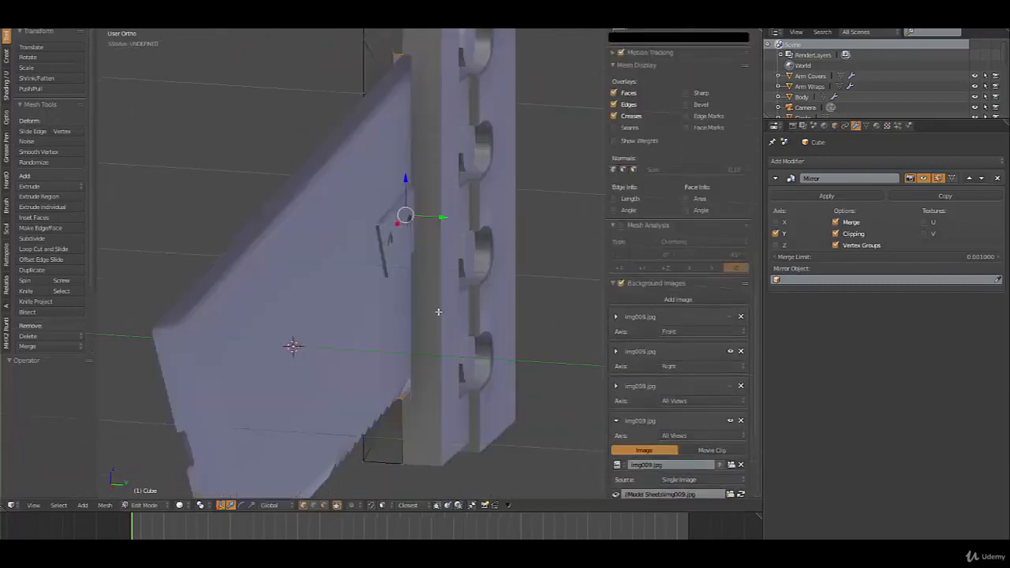
pyautogui.moveTo(474, 316)
pyautogui.mouseDown(button='middle')
pyautogui.moveTo(524, 339)
pyautogui.moveTo(484, 334)
pyautogui.mouseUp(button='middle')
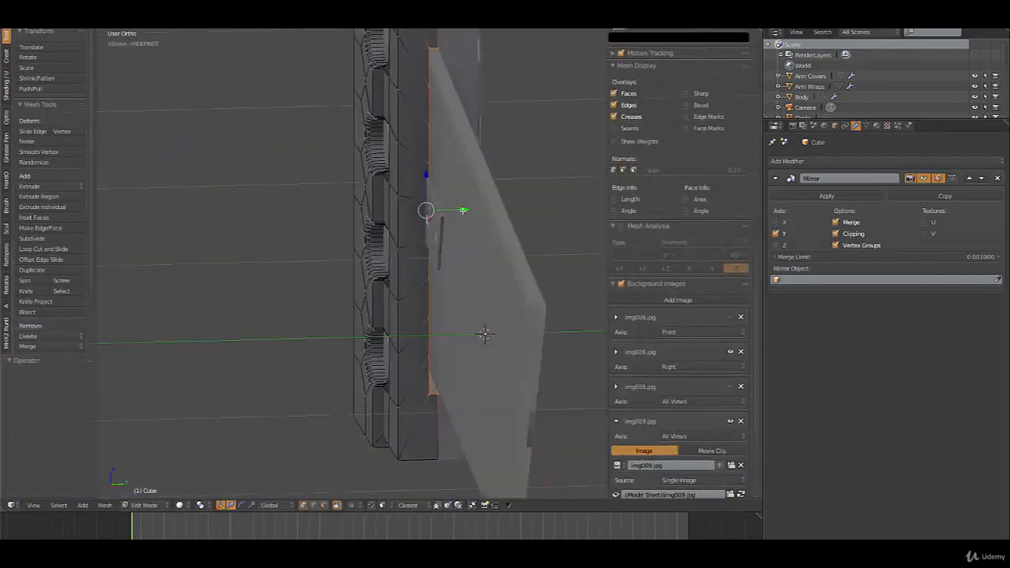
pyautogui.moveTo(464, 210); pyautogui.dragTo(460, 210)
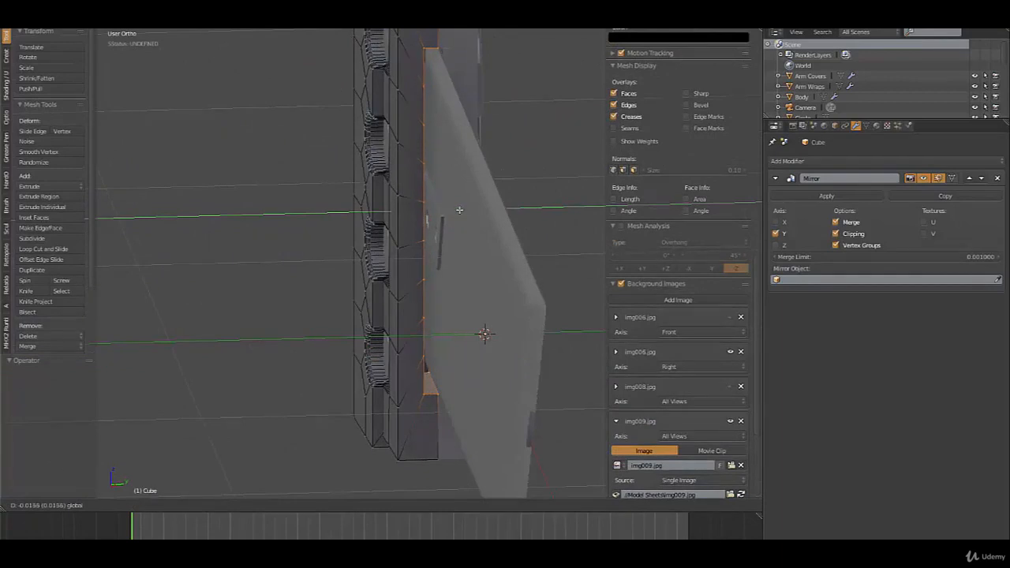
pyautogui.click(456, 221)
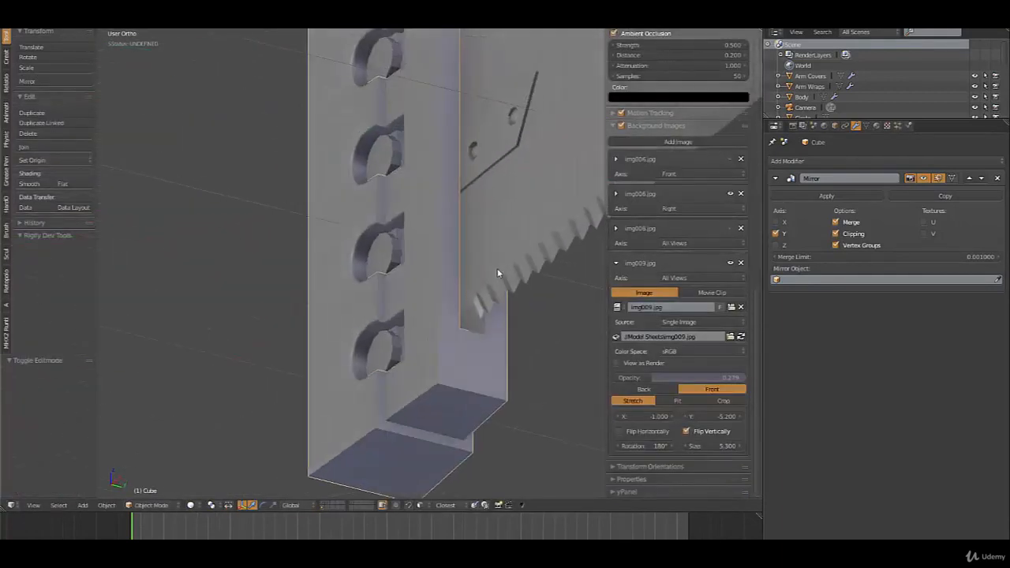
# Select the column of vertices beside the centre line on the guard's end face opposite the blade and move it 0.085 along Y.
pyautogui.scroll(-6, 375, 271)
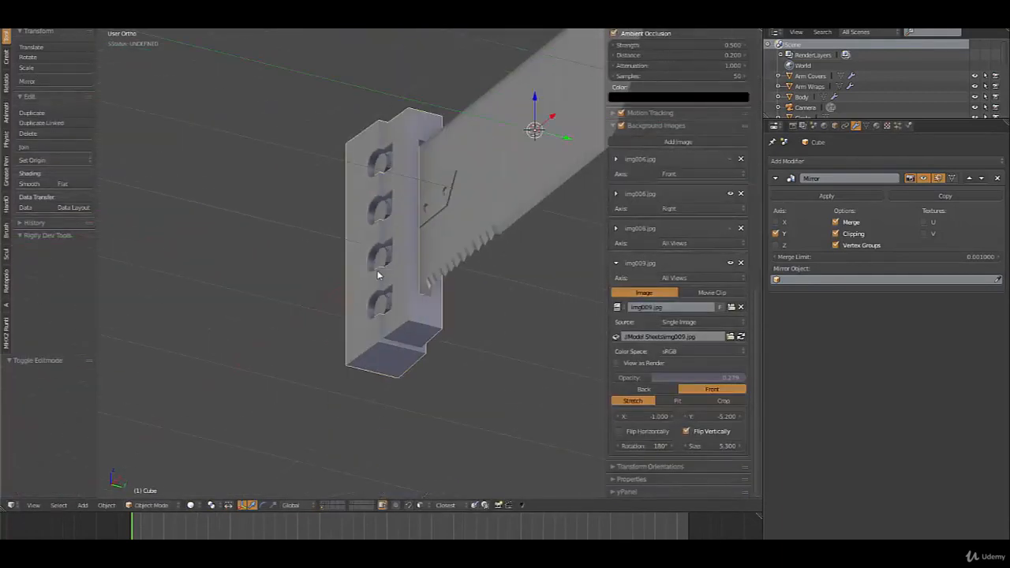
pyautogui.moveTo(420, 281); pyautogui.dragTo(458, 320, button='middle')
pyautogui.press('Tab')
pyautogui.moveTo(326, 306); pyautogui.dragTo(379, 313, button='middle')
pyautogui.scroll(4, 363, 311)
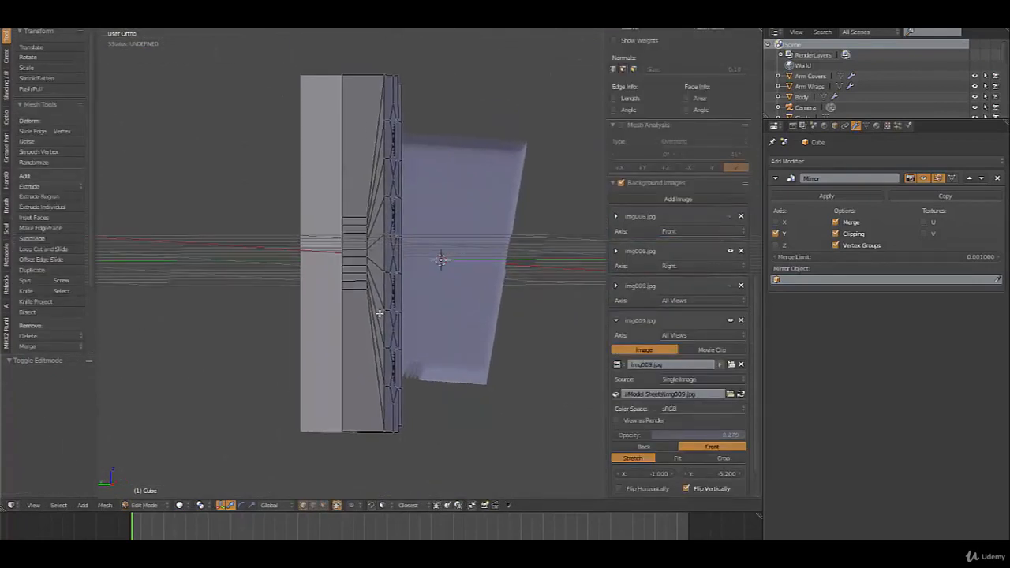
pyautogui.press('ctrl+KP_3')
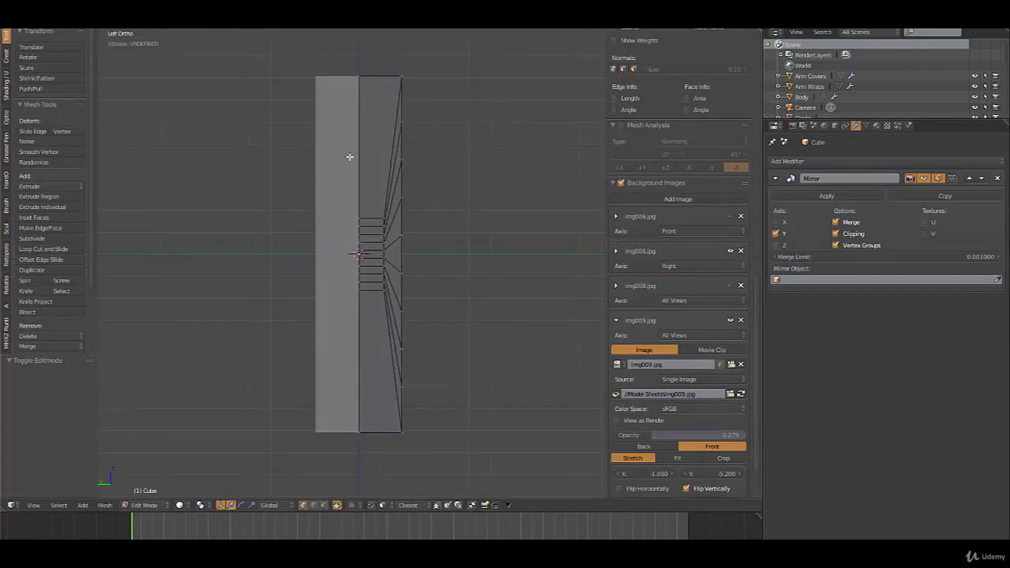
pyautogui.scroll(2, 379, 228)
pyautogui.press('b')
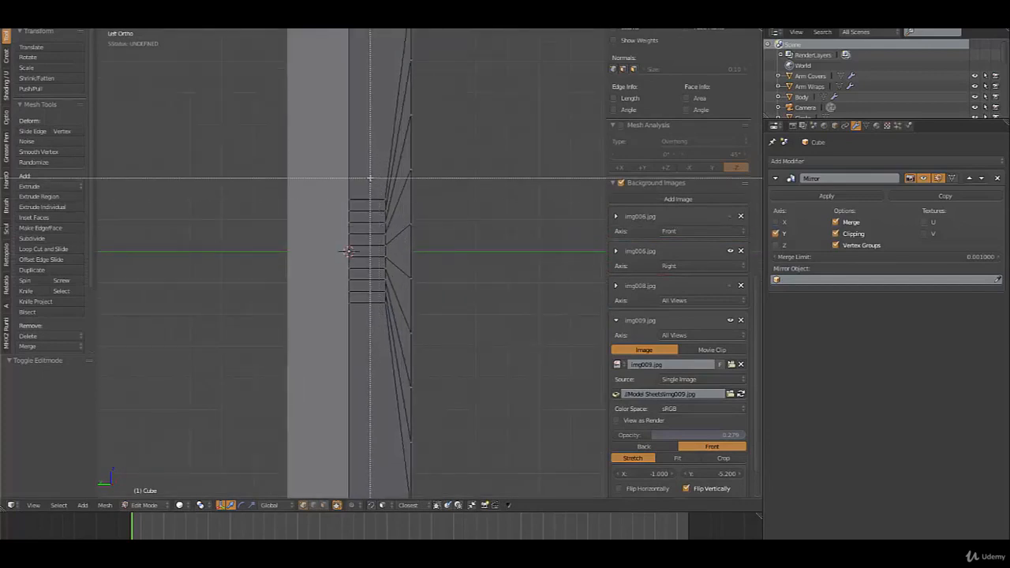
pyautogui.moveTo(369, 178); pyautogui.dragTo(413, 327)
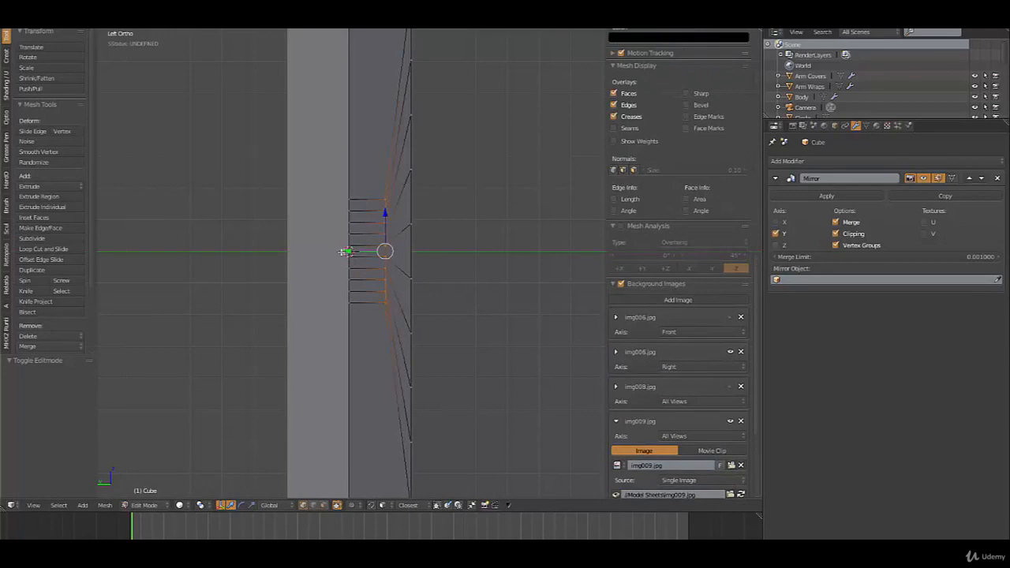
pyautogui.press('g')
pyautogui.press('y')
pyautogui.click(324, 254)
# Knife-cut a tall rectangular outline into the guard's end face, starting at the mirror line and running parallel to its outer edge.
pyautogui.scroll(-3, 357, 229)
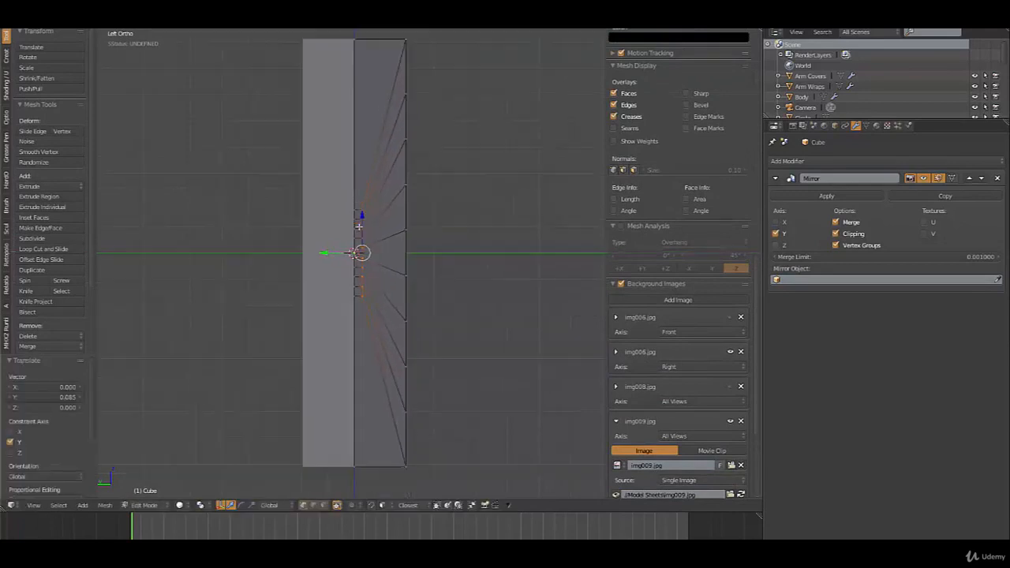
pyautogui.press('k')
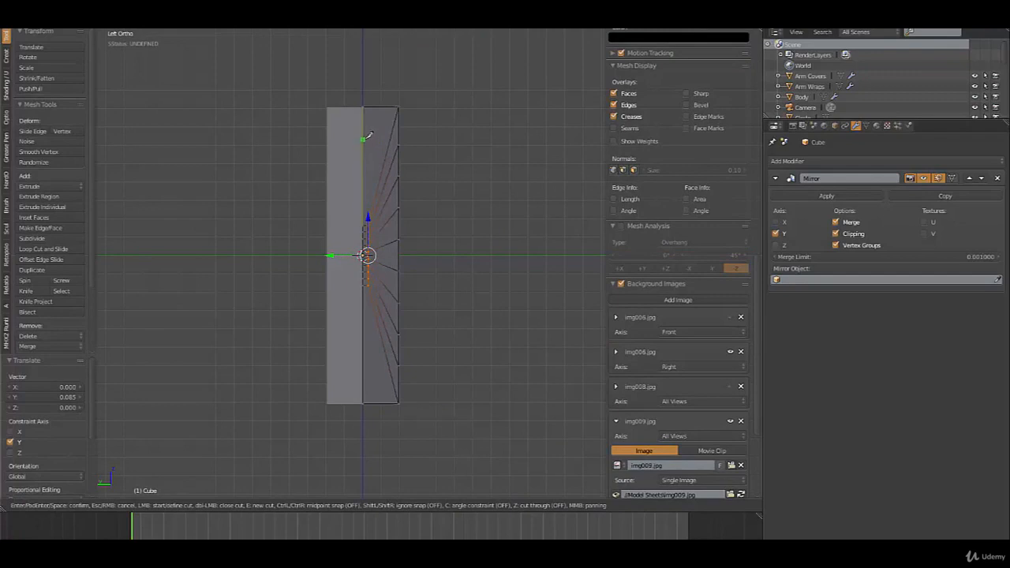
pyautogui.click(364, 132)
pyautogui.click(393, 132)
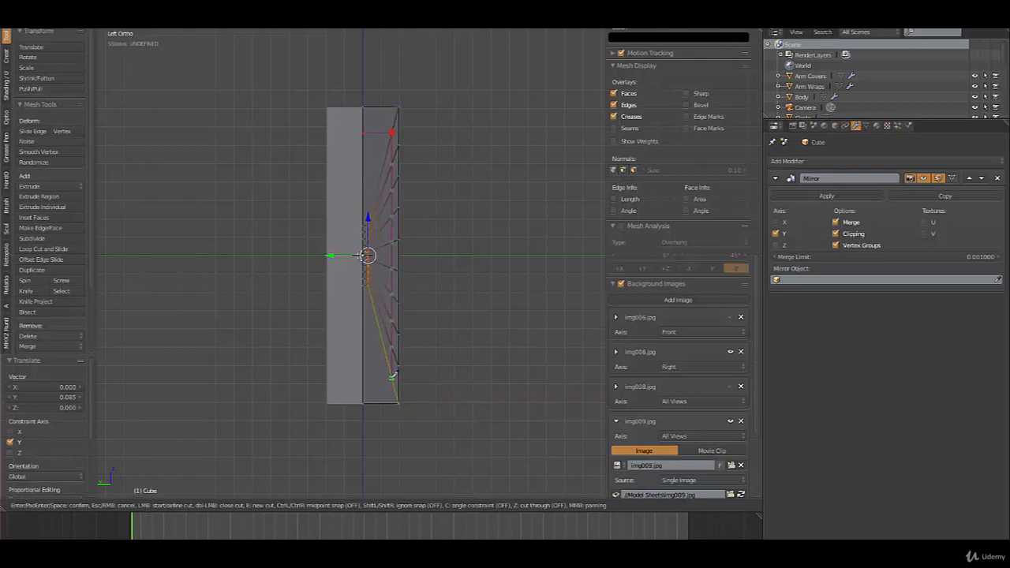
pyautogui.click(392, 377)
pyautogui.press('Return')
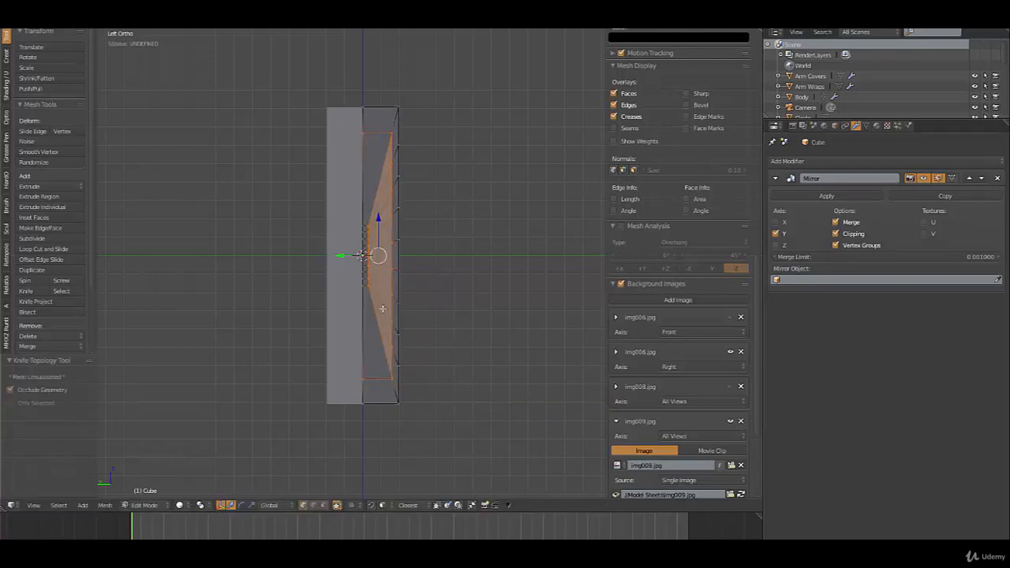
# Switch to face selection and select all the faces inside the rectangular knife outline on the guard's end face.
pyautogui.scroll(1, 382, 309)
pyautogui.hotkey('ctrl', 'Tab')
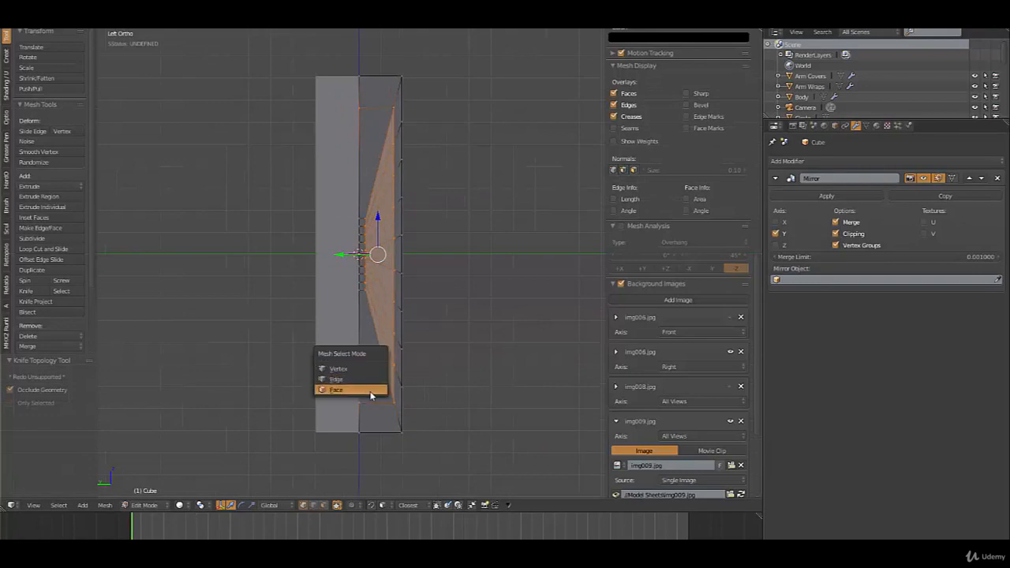
pyautogui.click(372, 390)
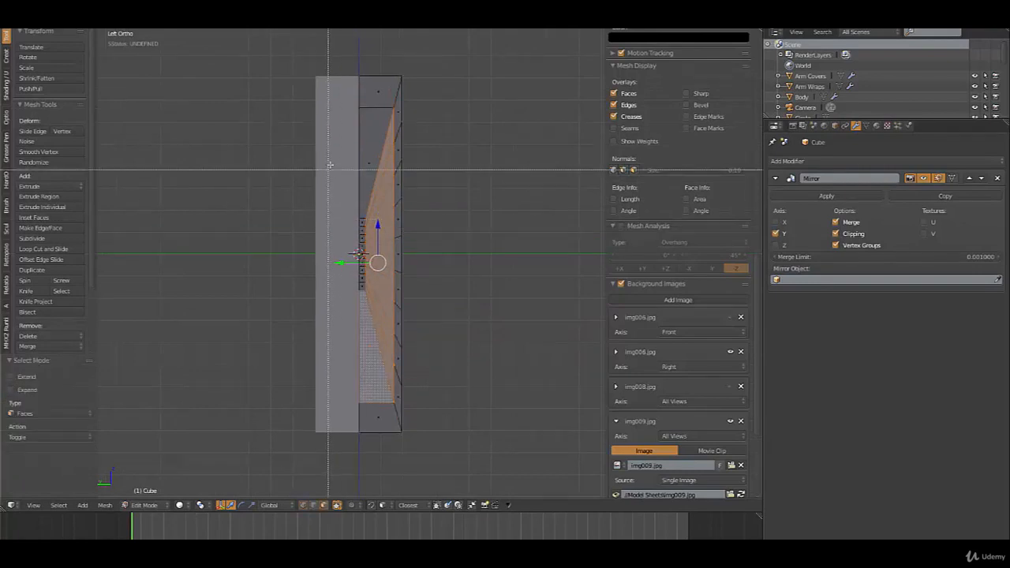
pyautogui.rightClick(384, 317)
pyautogui.moveTo(401, 348); pyautogui.dragTo(341, 374, button='middle')
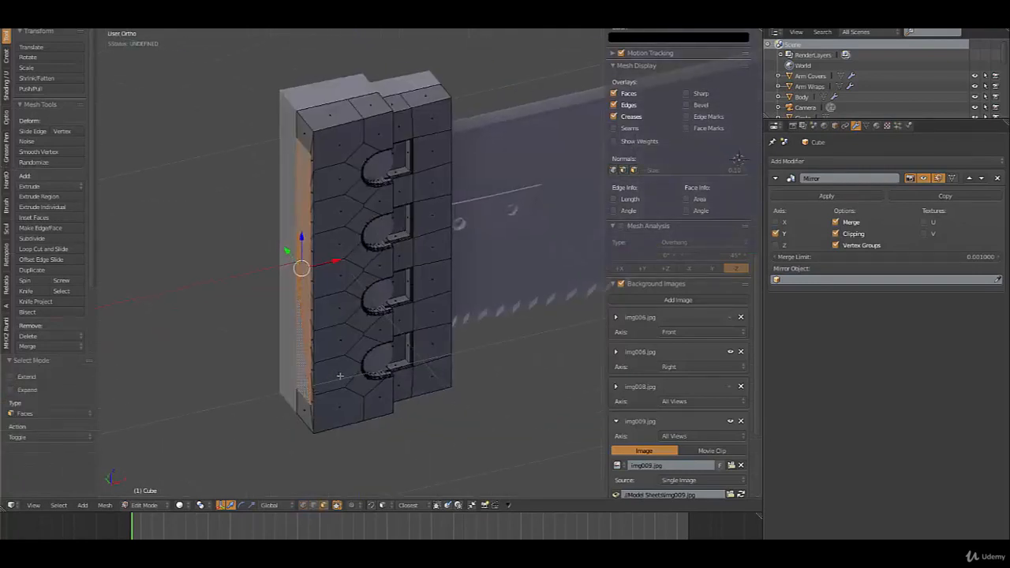
pyautogui.press('z')
pyautogui.scroll(-6, 453, 307)
pyautogui.moveTo(453, 307)
pyautogui.mouseDown(button='middle')
pyautogui.moveTo(476, 277)
pyautogui.moveTo(433, 302)
pyautogui.mouseUp(button='middle')
pyautogui.press('z')
pyautogui.scroll(6, 433, 302)
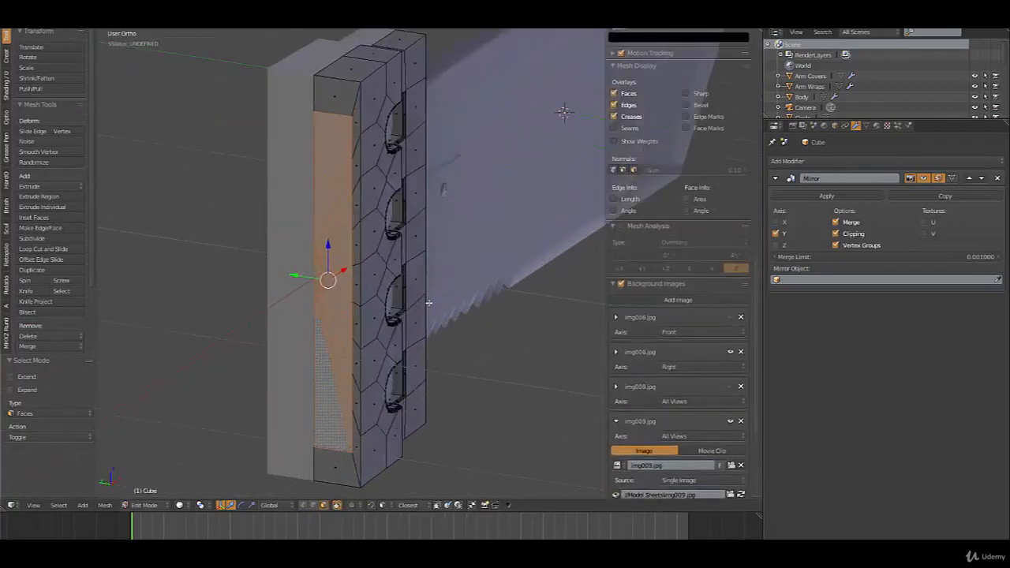
# Move the selected end-face panel 0.010 along Y and narrow it along Y with a scale of 0.353.
pyautogui.press('ctrl+KP_3')
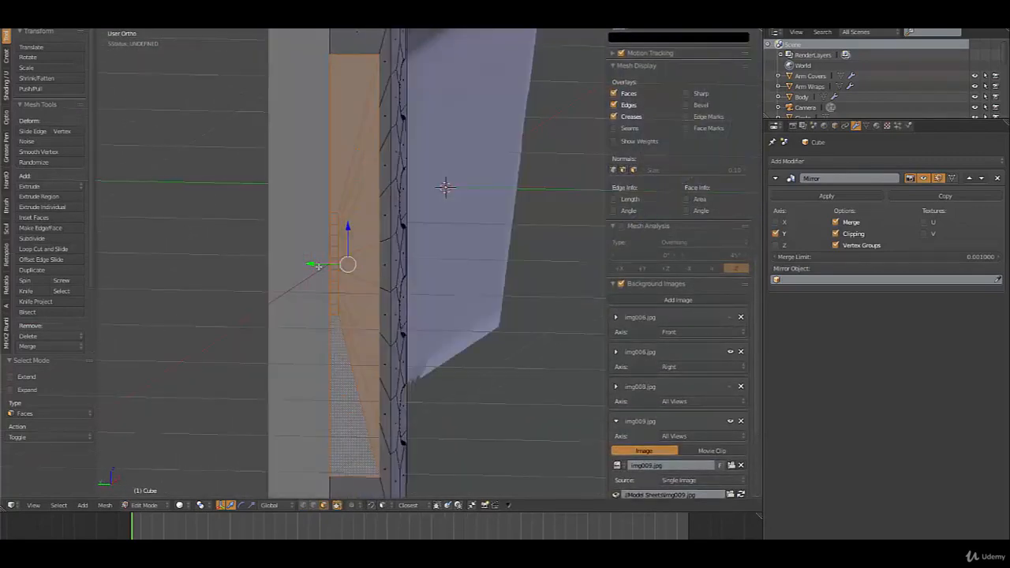
pyautogui.moveTo(310, 263); pyautogui.dragTo(306, 262)
pyautogui.press('s')
pyautogui.press('x')
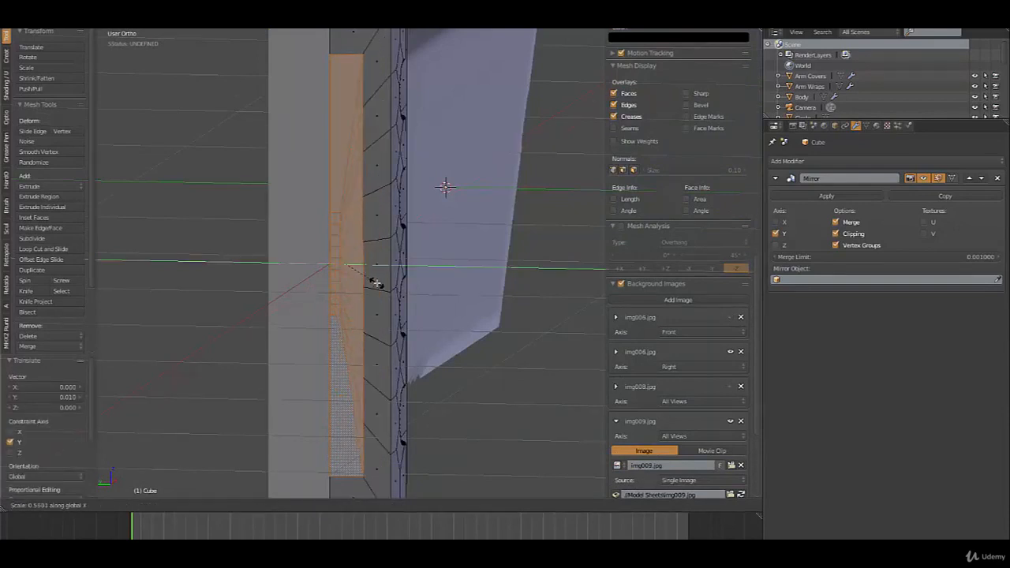
pyautogui.click(359, 278)
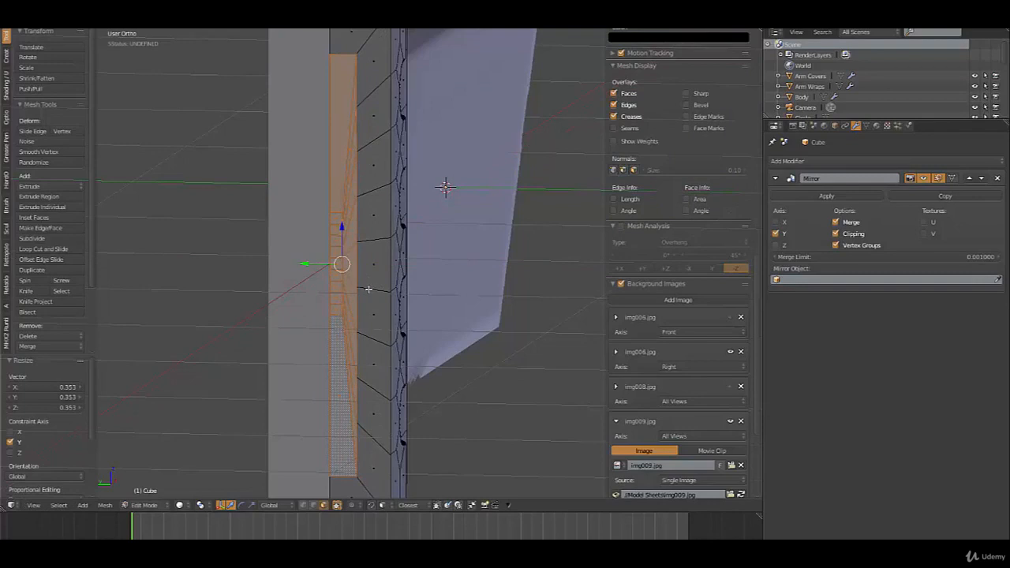
pyautogui.press('KP_1')
pyautogui.press('ctrl+KP_3')
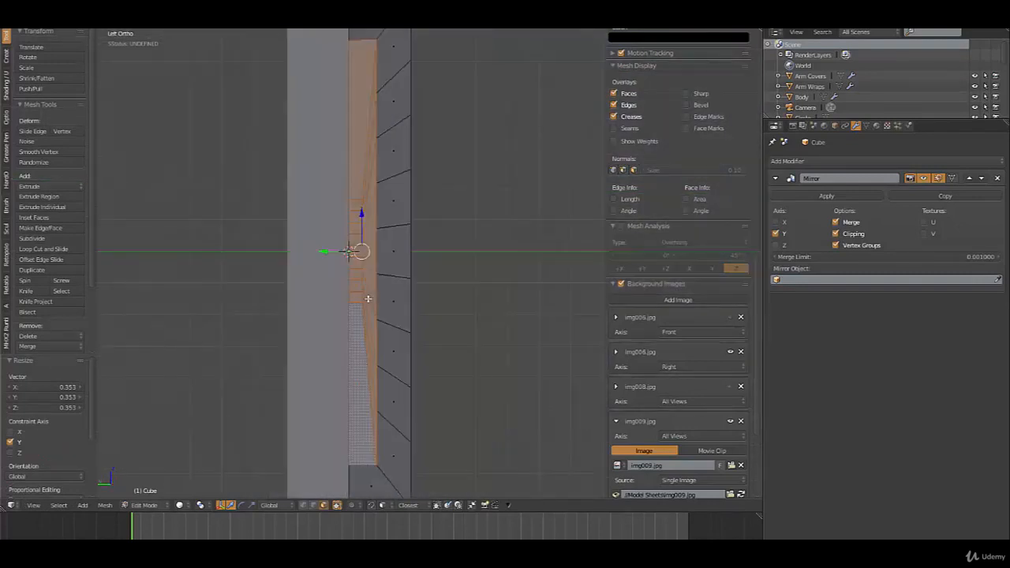
# Extrude the selected inset strip about 0.12 into the guard's side, then shift it along X by about 0.05.
pyautogui.scroll(-1, 370, 299)
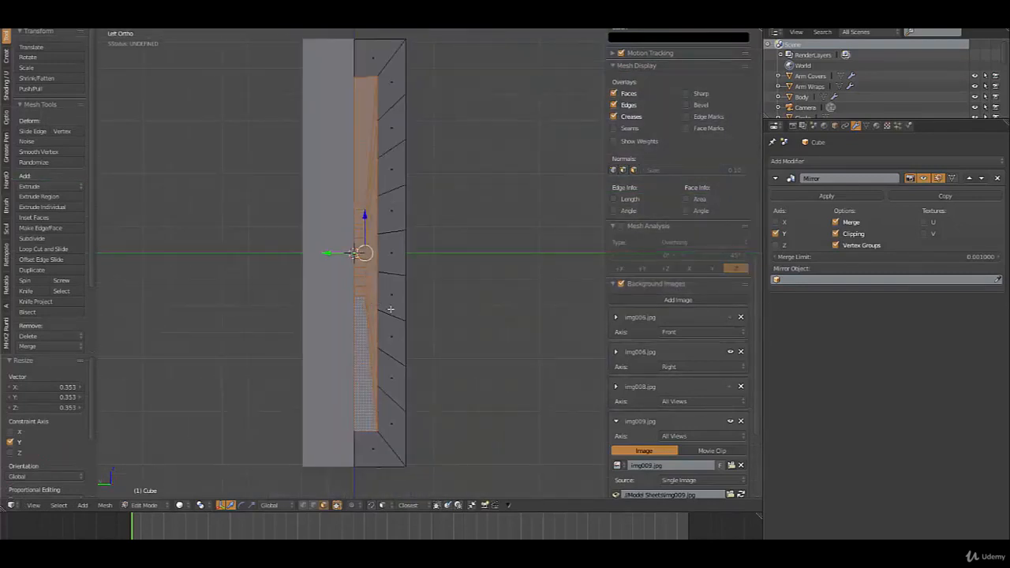
pyautogui.moveTo(439, 240); pyautogui.dragTo(365, 248, button='middle')
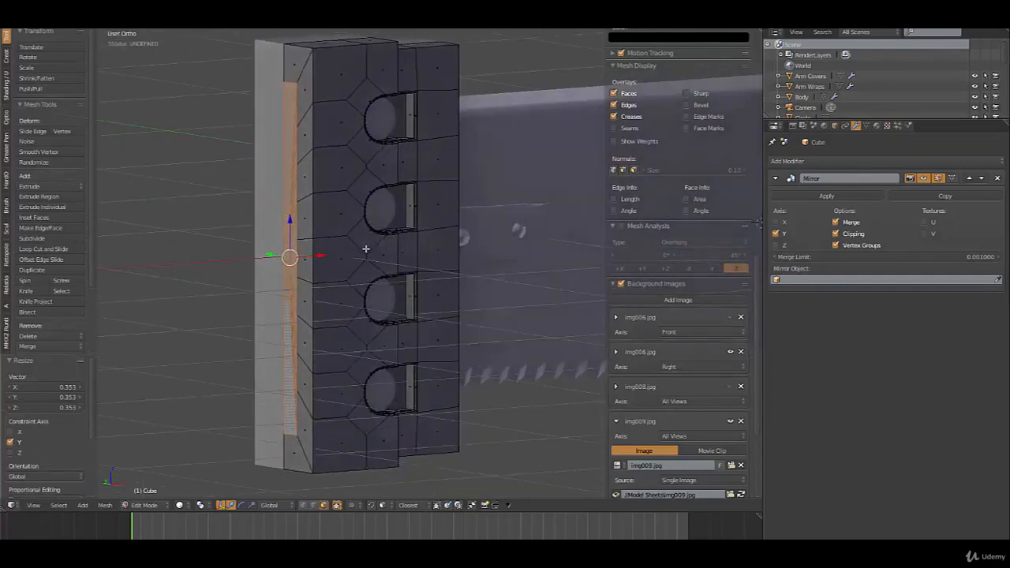
pyautogui.press('e')
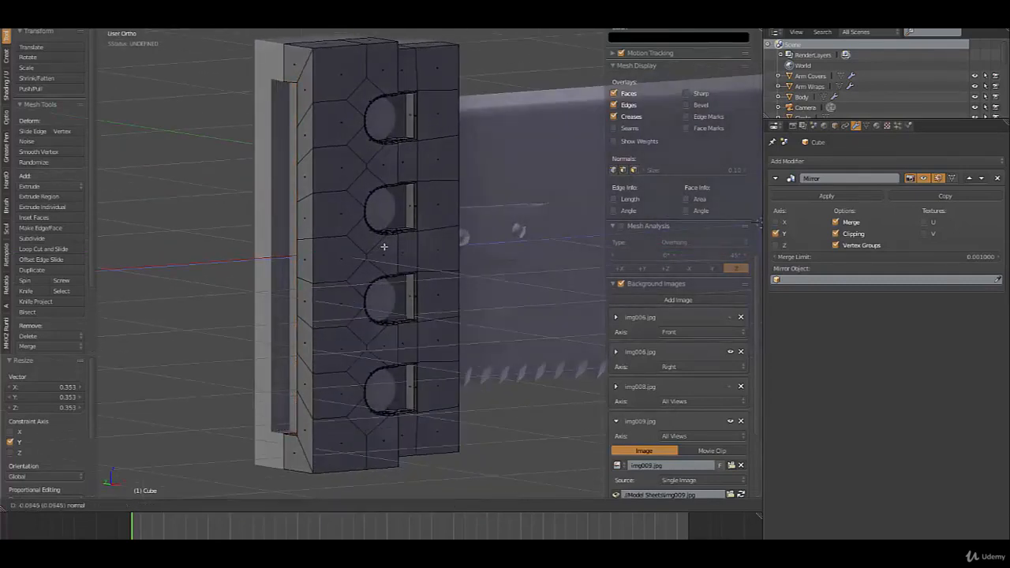
pyautogui.click(392, 247)
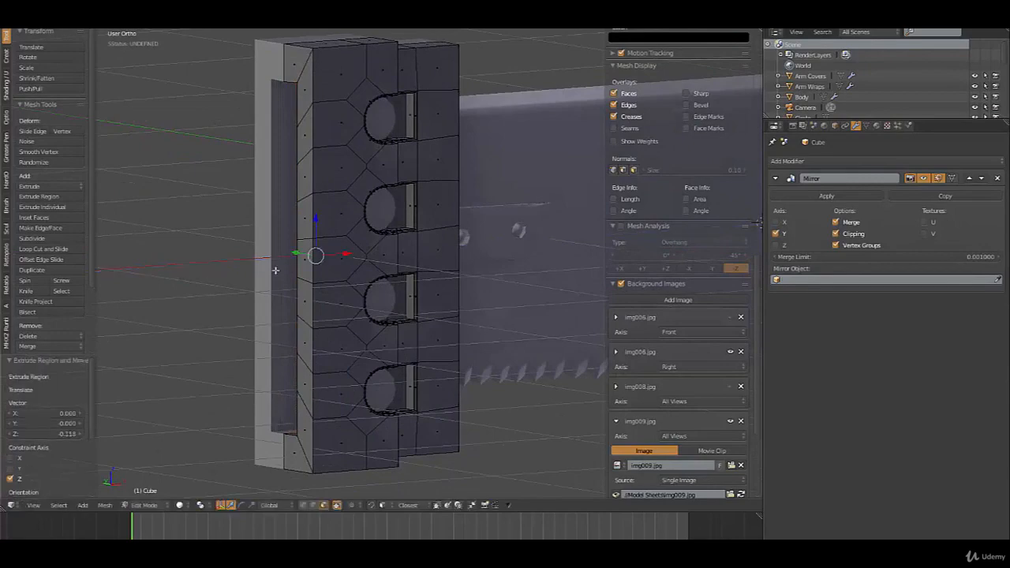
pyautogui.moveTo(392, 247); pyautogui.dragTo(287, 277, button='middle')
pyautogui.moveTo(344, 256); pyautogui.dragTo(329, 275)
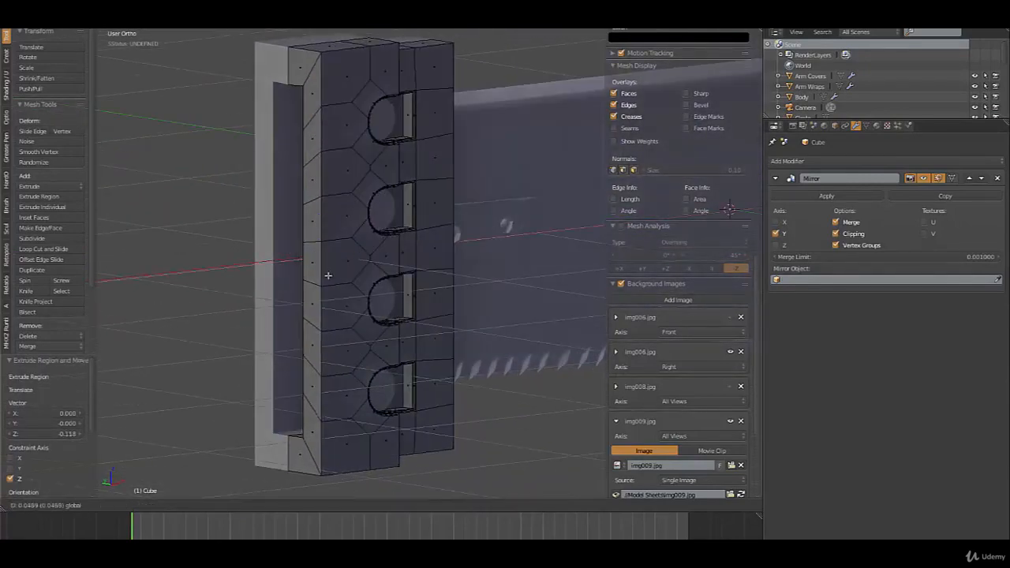
pyautogui.moveTo(329, 276); pyautogui.dragTo(281, 286, button='middle')
# Examine the recessed guard in Object Mode and compare its handle side with the reference sketch.
pyautogui.press('Tab')
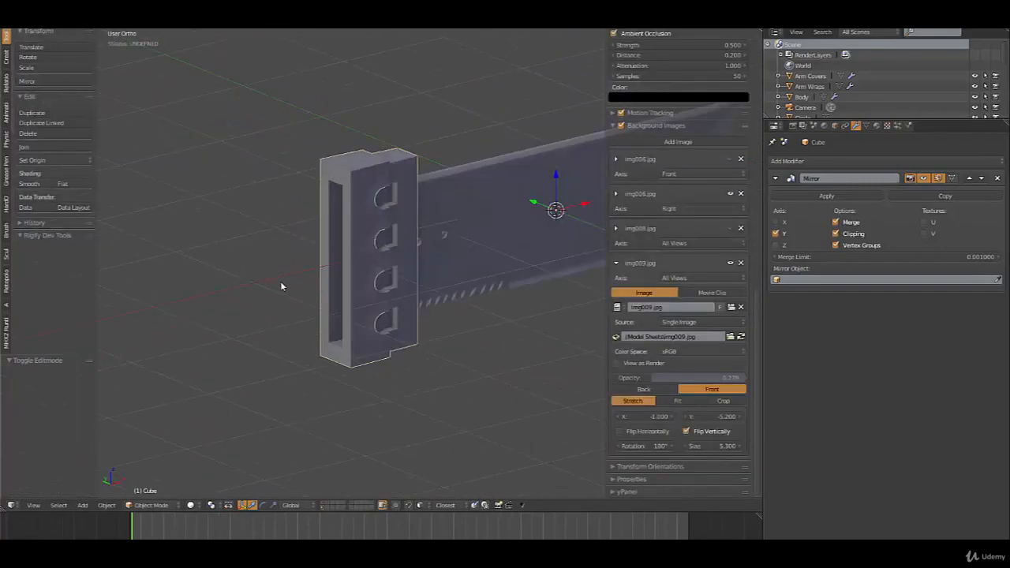
pyautogui.press('Tab')
pyautogui.moveTo(349, 244)
pyautogui.mouseDown(button='middle')
pyautogui.moveTo(307, 221)
pyautogui.moveTo(339, 221)
pyautogui.moveTo(346, 235)
pyautogui.mouseUp(button='middle')
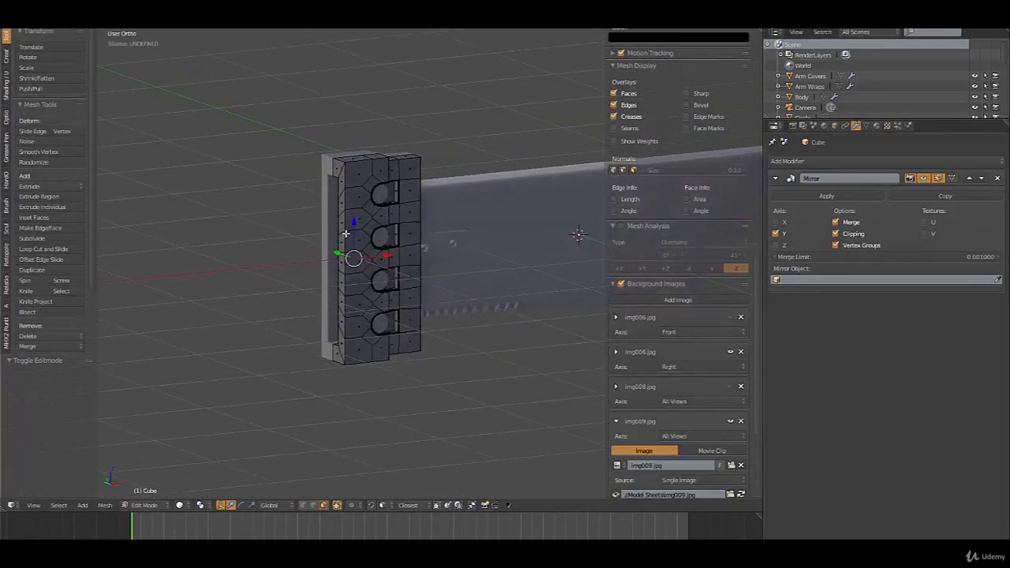
pyautogui.moveTo(367, 272); pyautogui.dragTo(343, 286, button='middle')
pyautogui.press('KP_1')
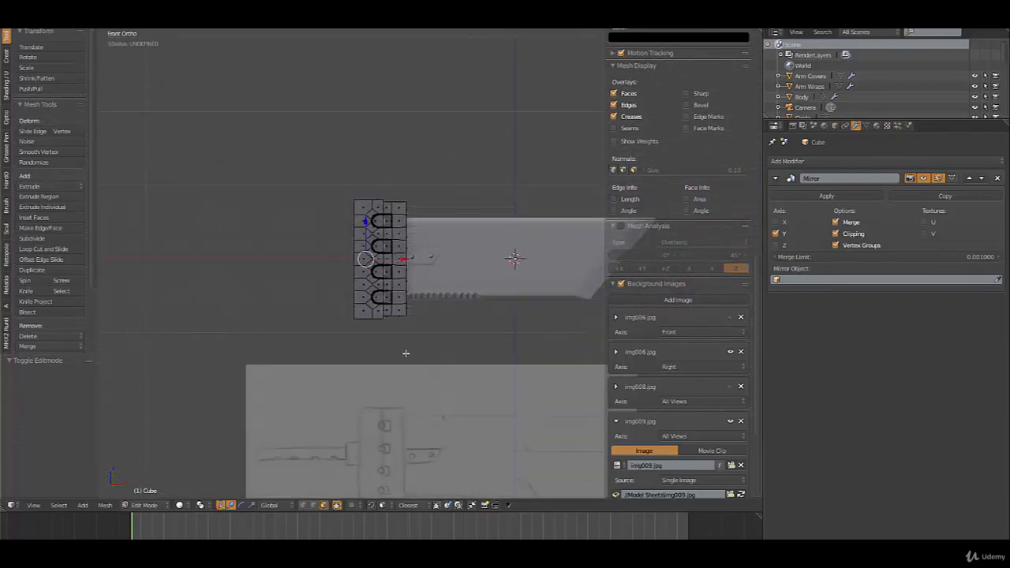
pyautogui.keyDown('shift'); pyautogui.moveTo(409, 402); pyautogui.dragTo(383, 342, button='middle'); pyautogui.keyUp('shift')
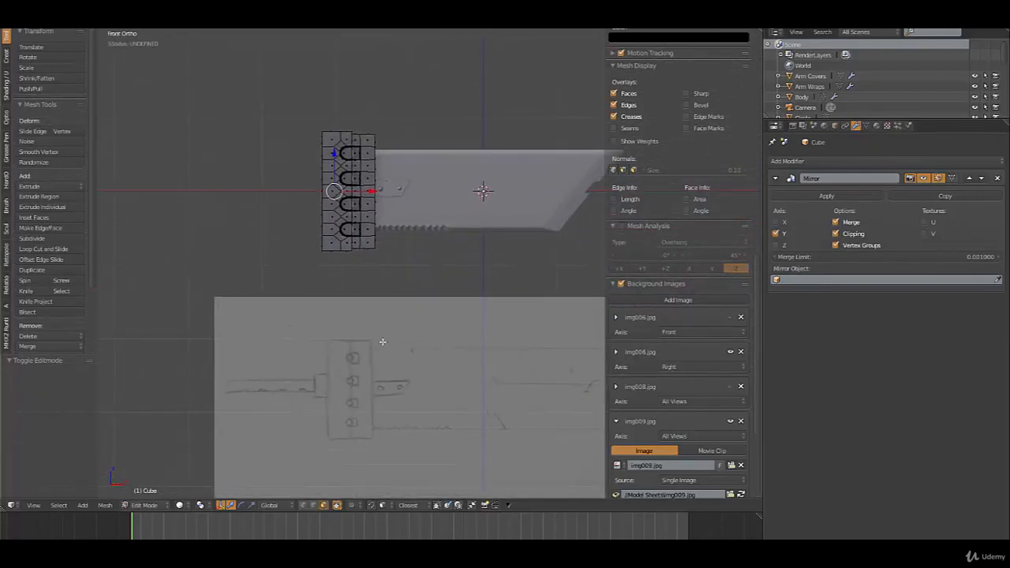
pyautogui.moveTo(321, 320); pyautogui.dragTo(325, 213, button='middle')
pyautogui.scroll(3, 325, 213)
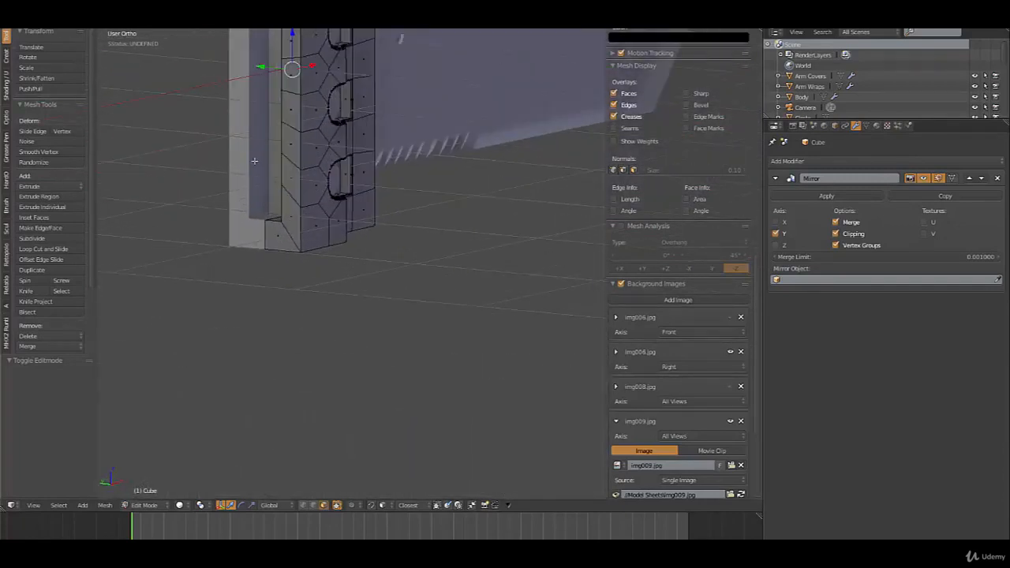
pyautogui.moveTo(255, 163); pyautogui.dragTo(348, 163, button='middle')
pyautogui.keyDown('shift'); pyautogui.moveTo(391, 122); pyautogui.dragTo(358, 251, button='middle'); pyautogui.keyUp('shift')
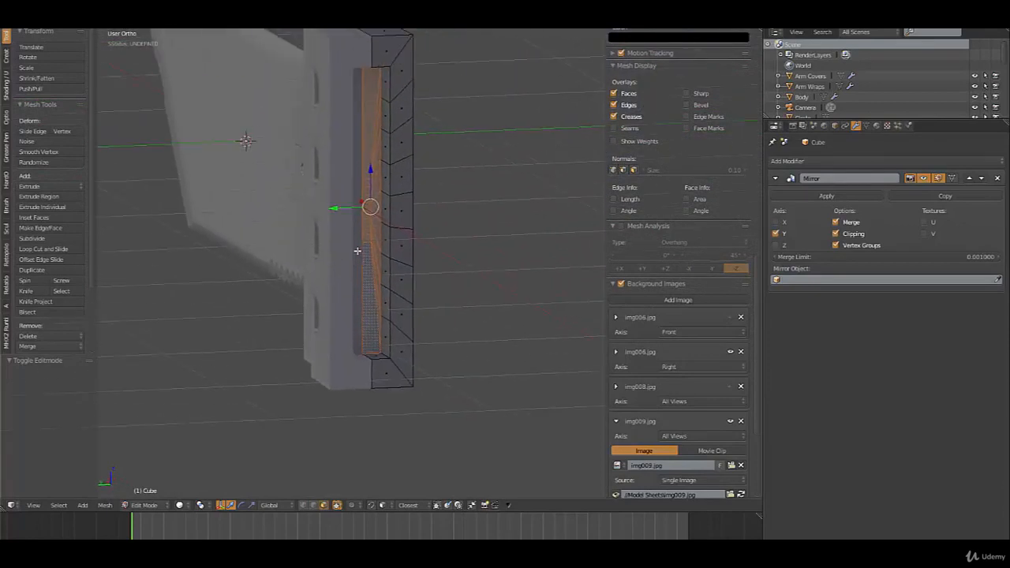
# Select the column of small faces at the recess's centre and move it -0.036 along Y to widen it.
pyautogui.press('KP_1')
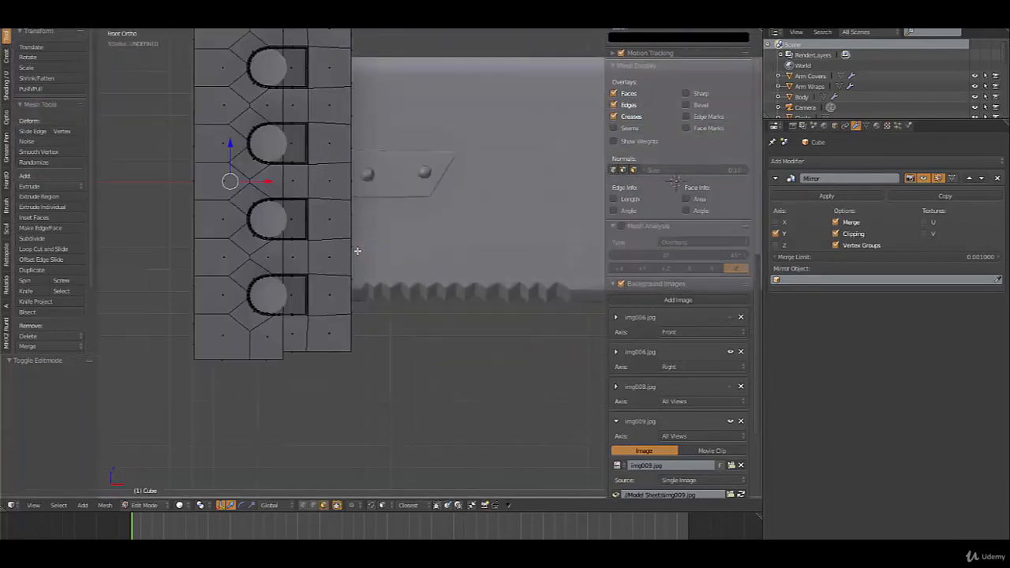
pyautogui.press('ctrl+KP_3')
pyautogui.scroll(3, 358, 251)
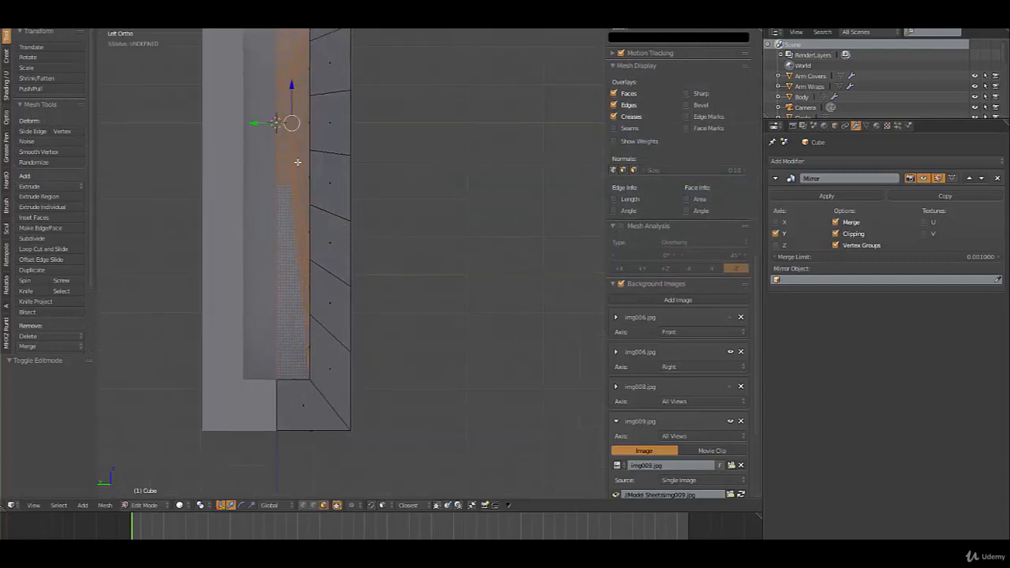
pyautogui.keyDown('shift'); pyautogui.moveTo(300, 121); pyautogui.dragTo(338, 159, button='middle'); pyautogui.keyUp('shift')
pyautogui.rightClick(326, 101)
pyautogui.keyDown('shift'); pyautogui.rightClick(324, 123); pyautogui.keyUp('shift')
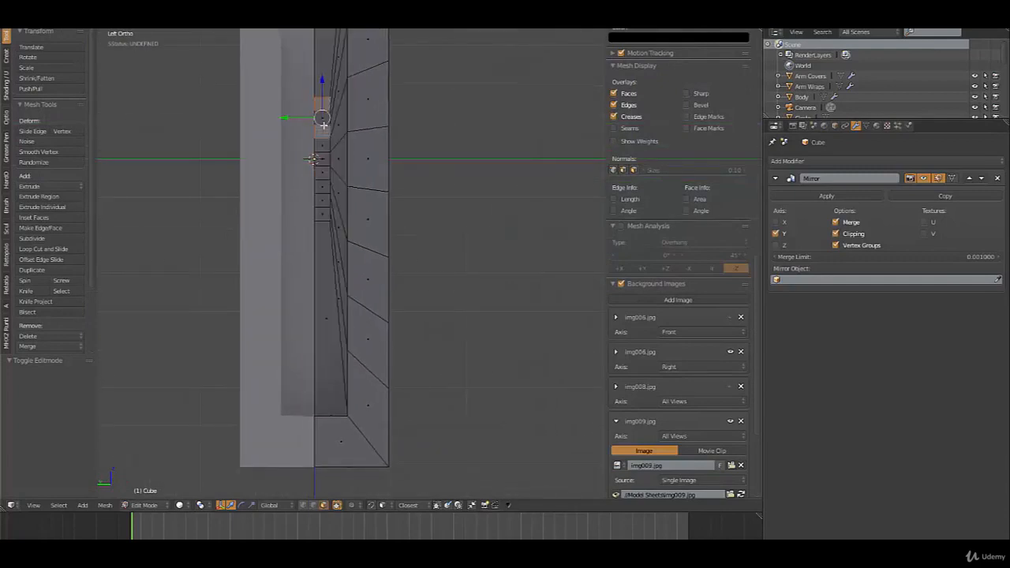
pyautogui.keyDown('shift'); pyautogui.rightClick(327, 146); pyautogui.keyUp('shift')
pyautogui.keyDown('shift'); pyautogui.rightClick(327, 176); pyautogui.keyUp('shift')
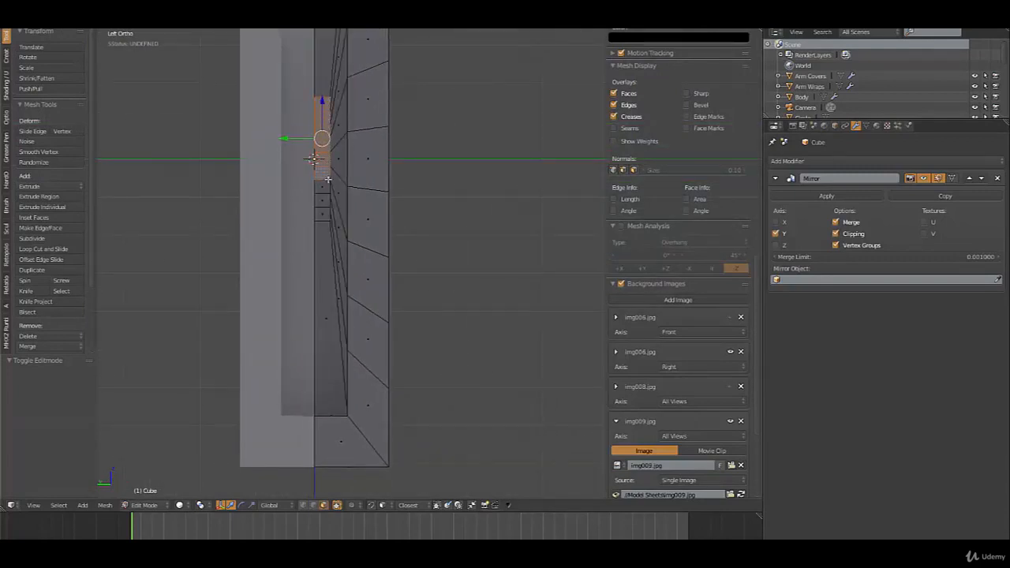
pyautogui.keyDown('shift'); pyautogui.rightClick(322, 197); pyautogui.keyUp('shift')
pyautogui.keyDown('shift'); pyautogui.rightClick(327, 213); pyautogui.keyUp('shift')
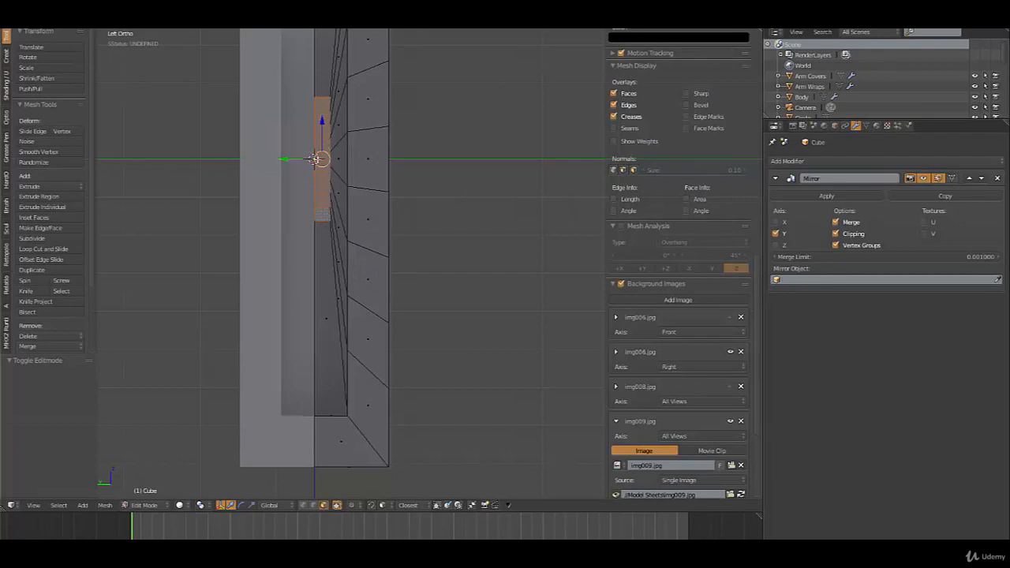
pyautogui.press('g')
pyautogui.press('y')
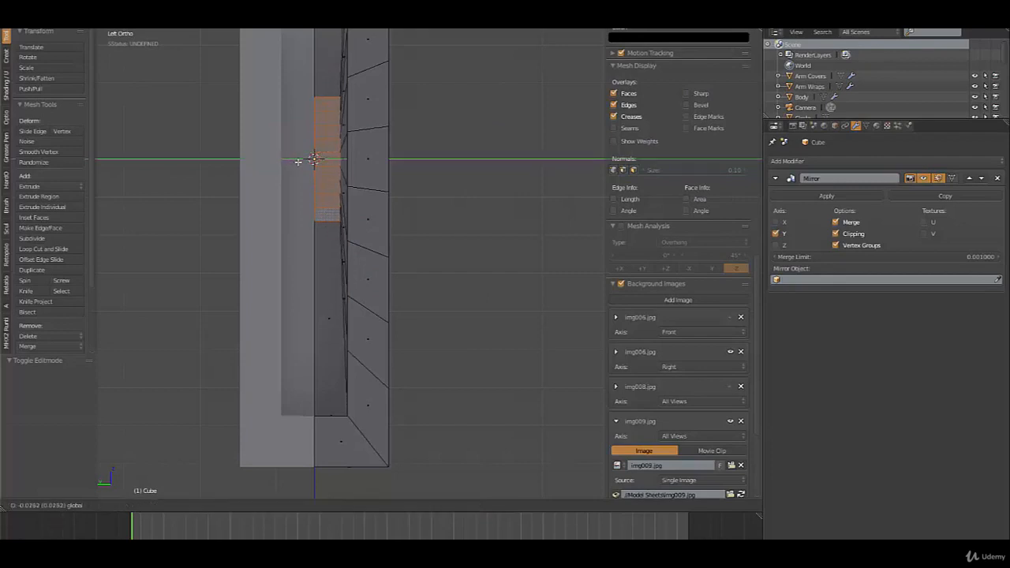
pyautogui.click(301, 162)
# Scale the selected centre faces to 0.505 along Z and extrude them outward by about 0.192.
pyautogui.press('s')
pyautogui.press('z')
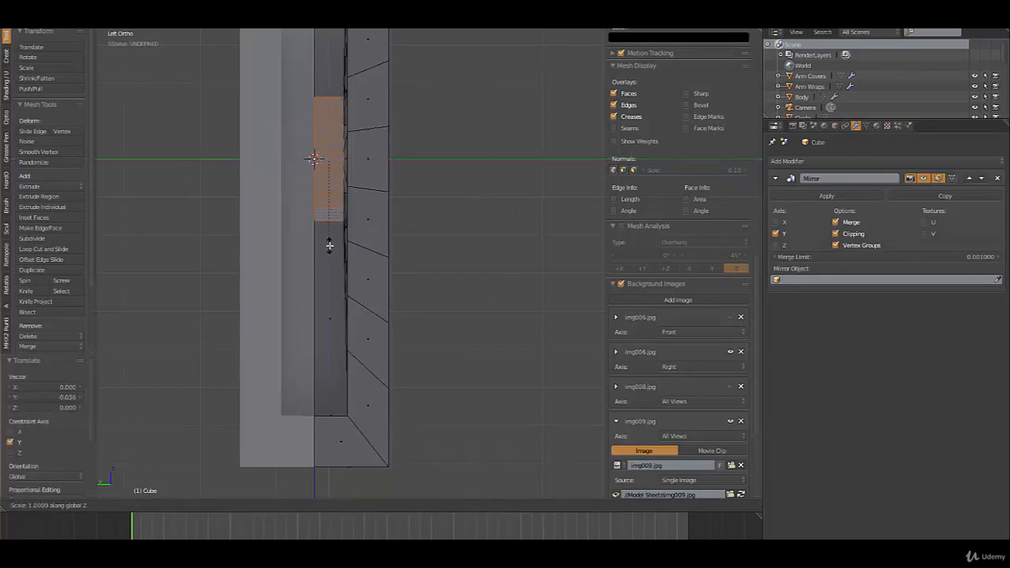
pyautogui.click(332, 202)
pyautogui.moveTo(331, 203); pyautogui.dragTo(365, 189, button='middle')
pyautogui.press('e')
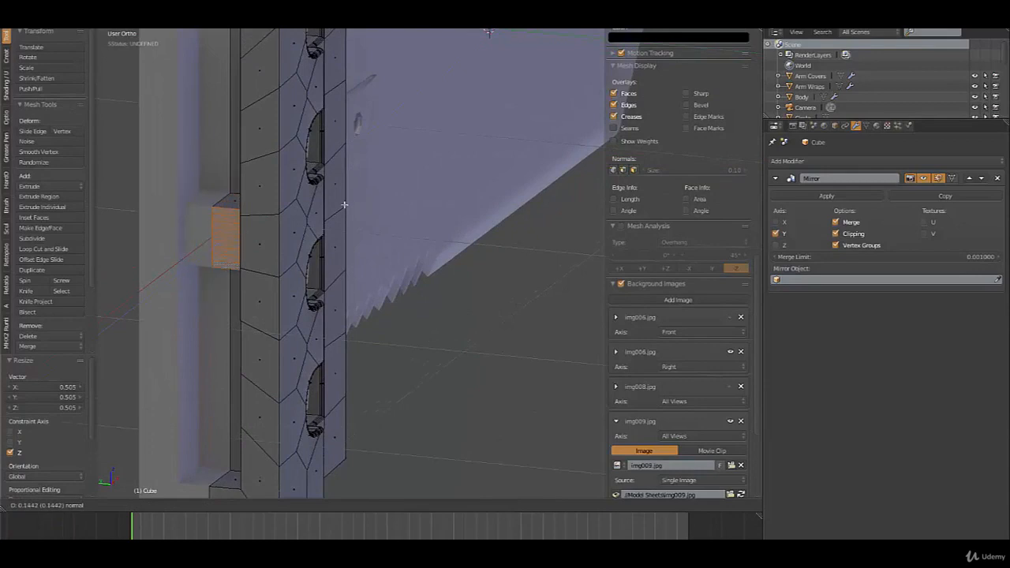
pyautogui.click(342, 210)
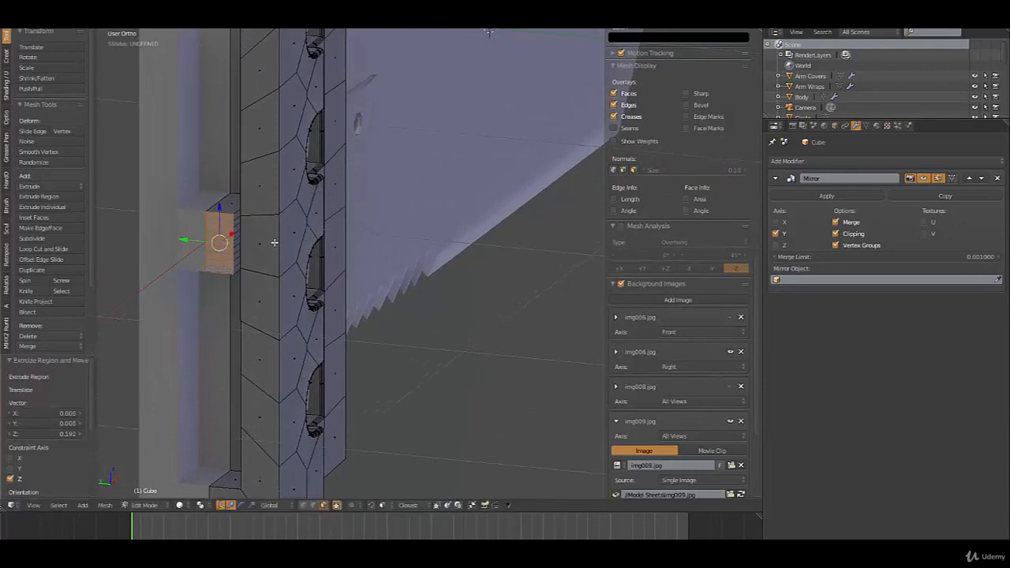
# Extrude the end faces in place, scale them by 2.162 and move them -0.043 along Y.
pyautogui.press('e')
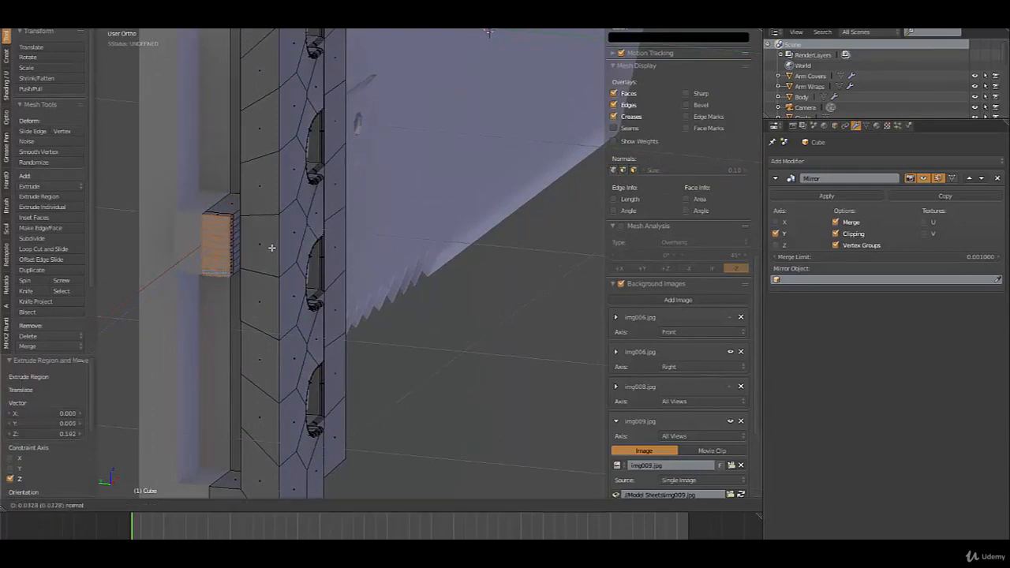
pyautogui.rightClick(272, 248)
pyautogui.press('s')
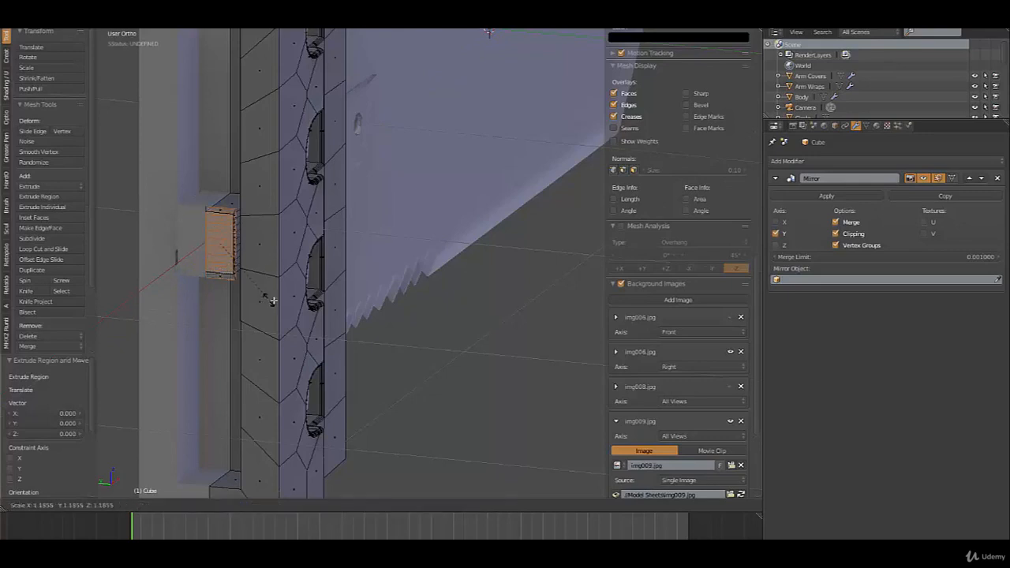
pyautogui.click(345, 302)
pyautogui.moveTo(271, 300); pyautogui.dragTo(294, 281, button='middle')
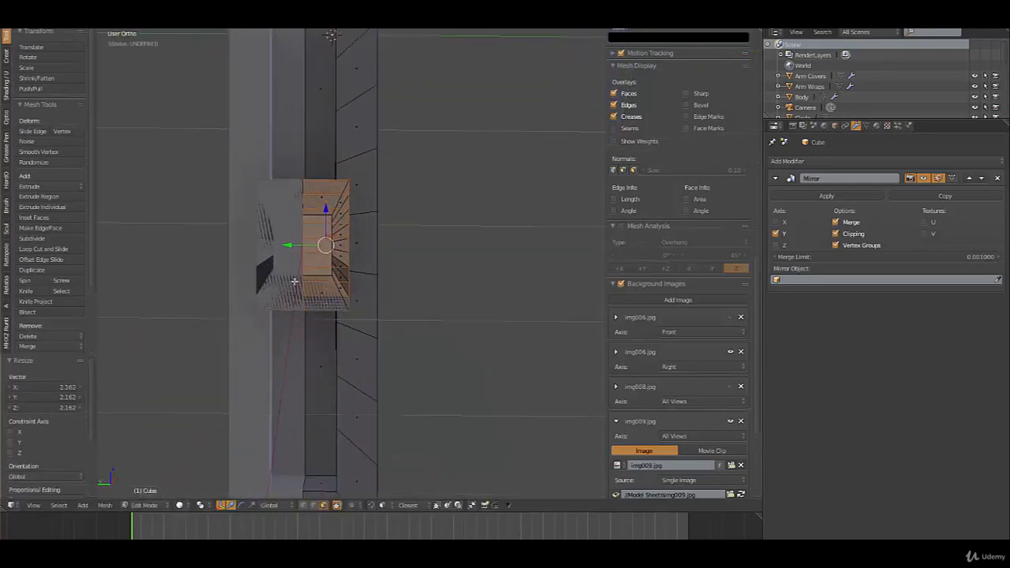
pyautogui.moveTo(290, 247); pyautogui.dragTo(309, 250)
pyautogui.moveTo(309, 250)
pyautogui.mouseDown(button='middle')
pyautogui.moveTo(279, 240)
pyautogui.moveTo(316, 256)
pyautogui.mouseUp(button='middle')
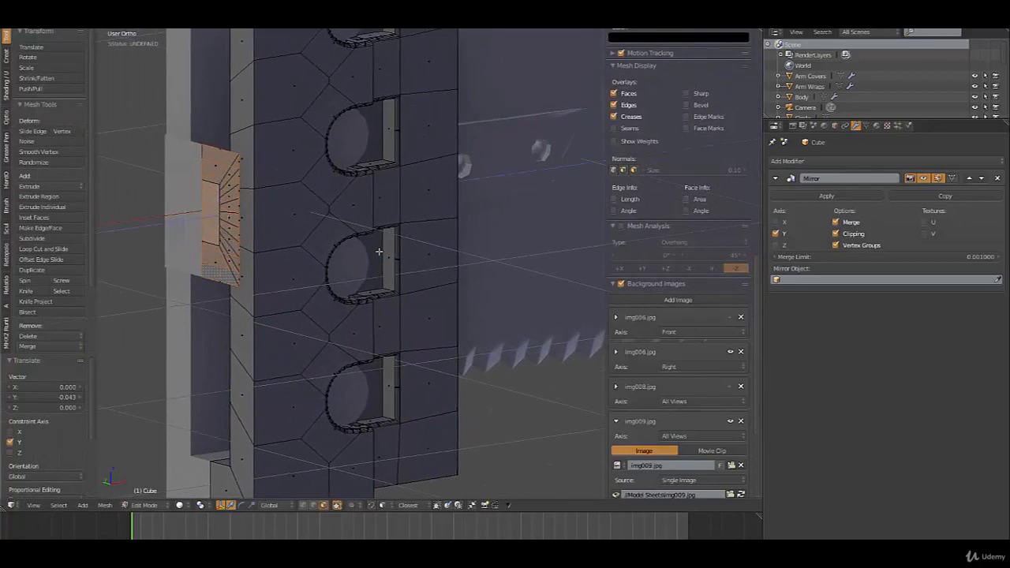
# Extrude the enlarged end faces outward by 0.282 to form the handle's collar block.
pyautogui.press('e')
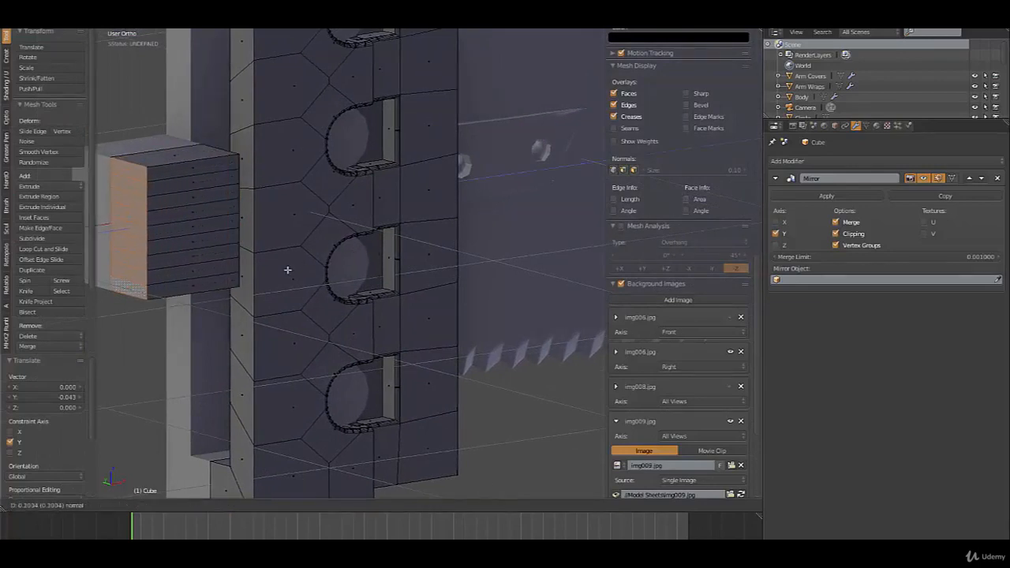
pyautogui.click(295, 270)
pyautogui.scroll(-4, 294, 271)
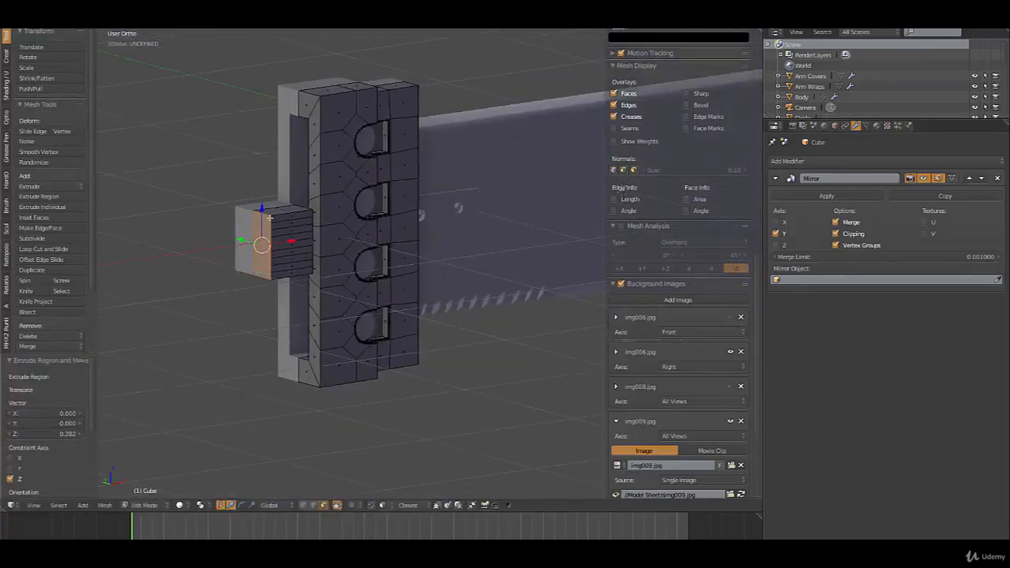
# Inset the collar block's end faces with a thickness of 0.0337 and Boundary disabled.
pyautogui.moveTo(279, 251); pyautogui.dragTo(332, 212, button='middle')
pyautogui.scroll(5, 428, 268)
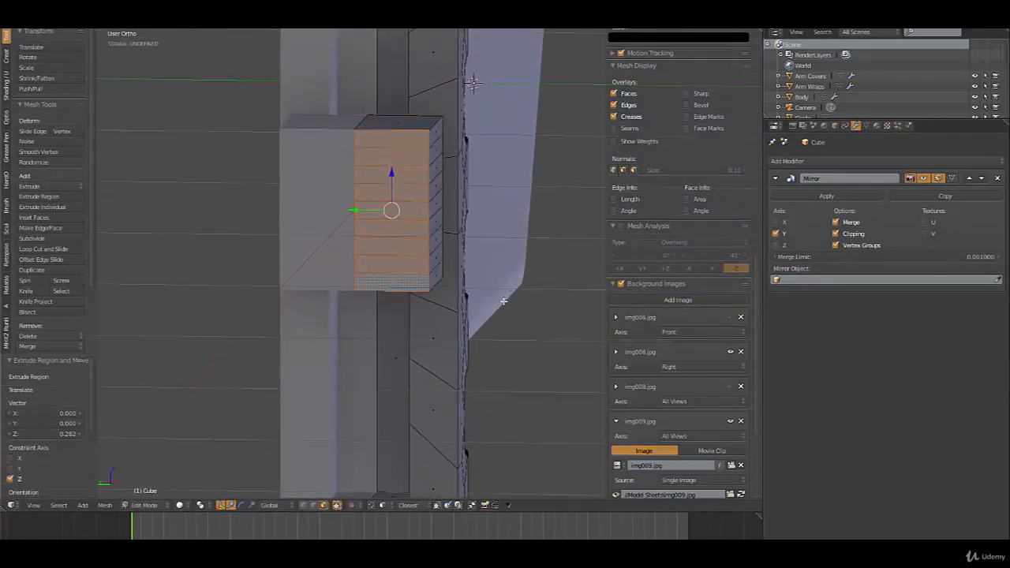
pyautogui.press('i')
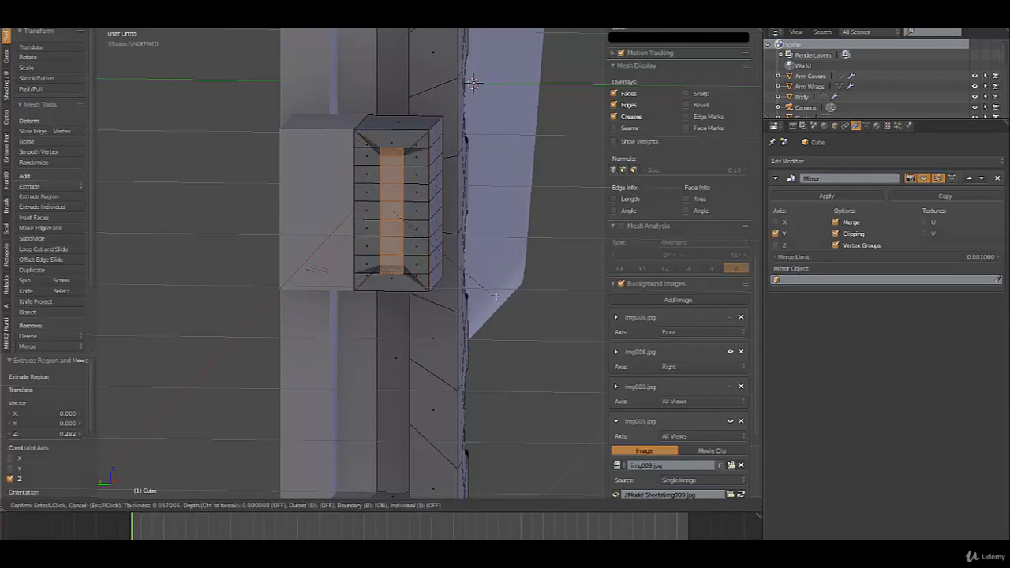
pyautogui.click(506, 300)
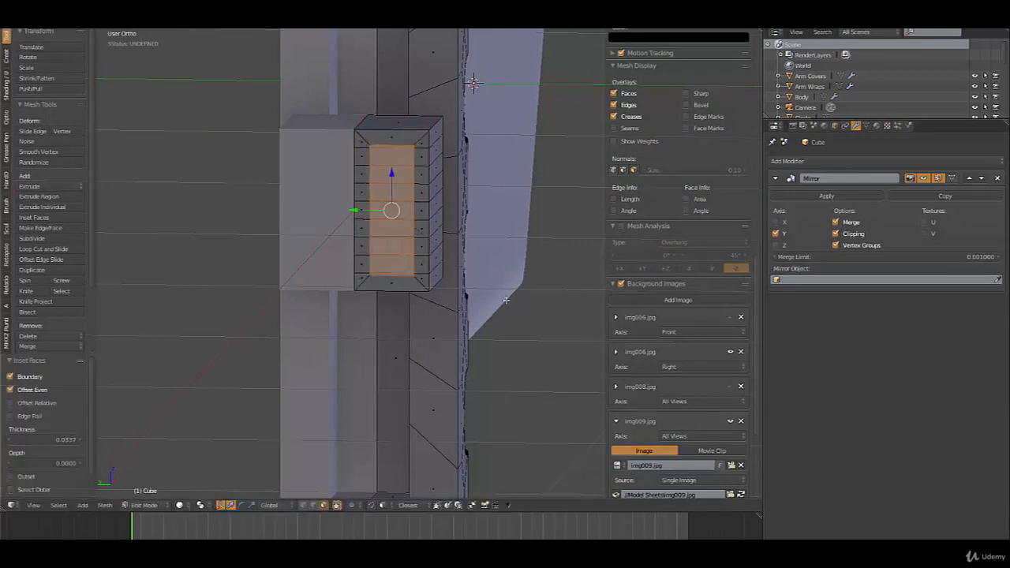
pyautogui.click(10, 379)
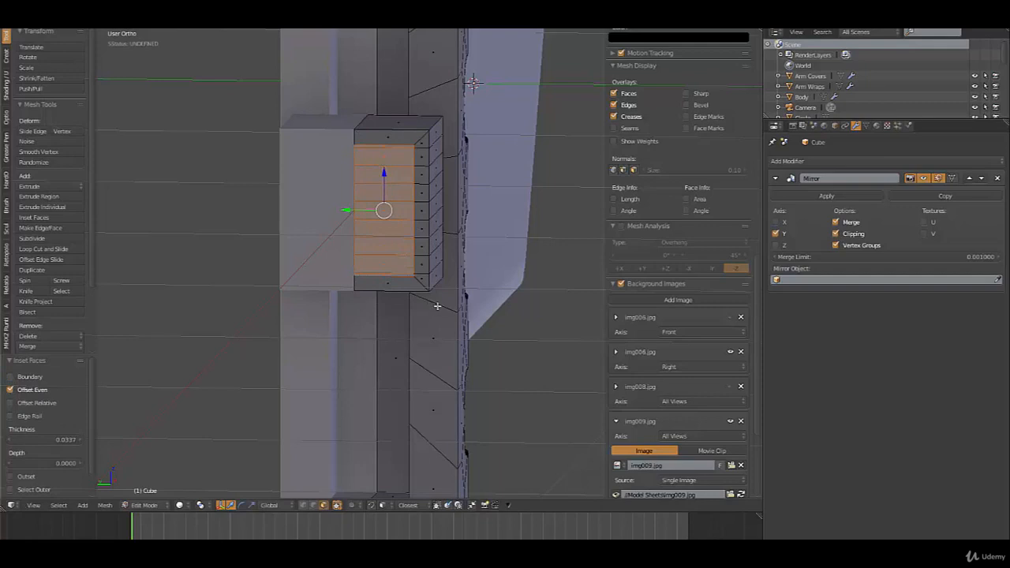
# Shape the inset faces into a half circle with LoopTools Circle and move them 0.004 along Y.
pyautogui.press('w')
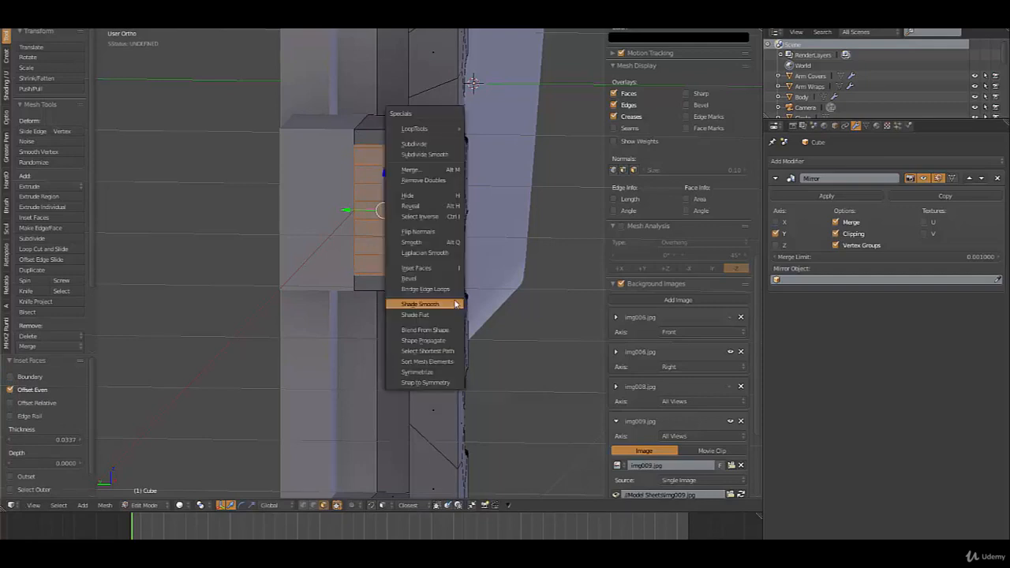
pyautogui.moveTo(448, 129)
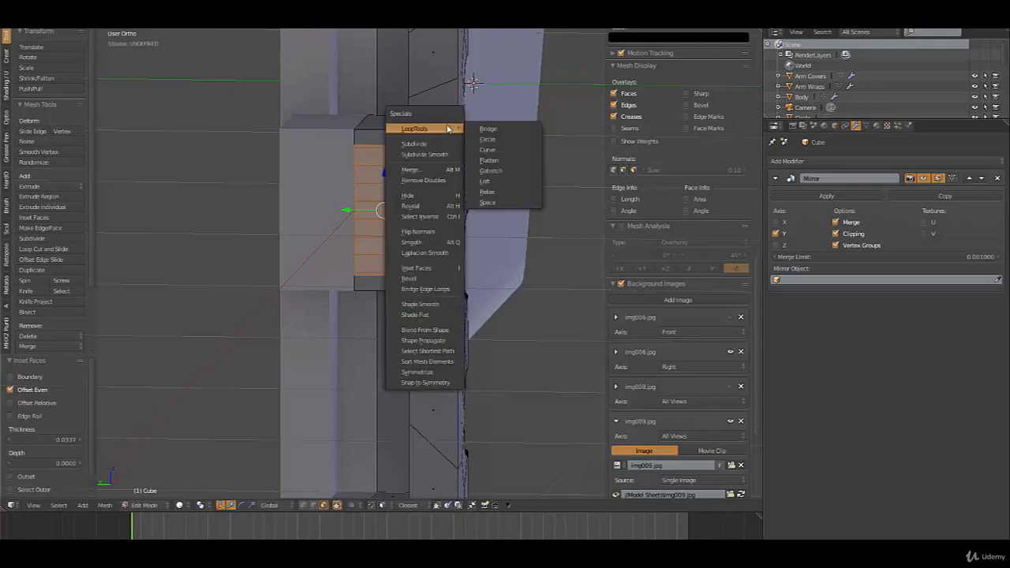
pyautogui.click(488, 139)
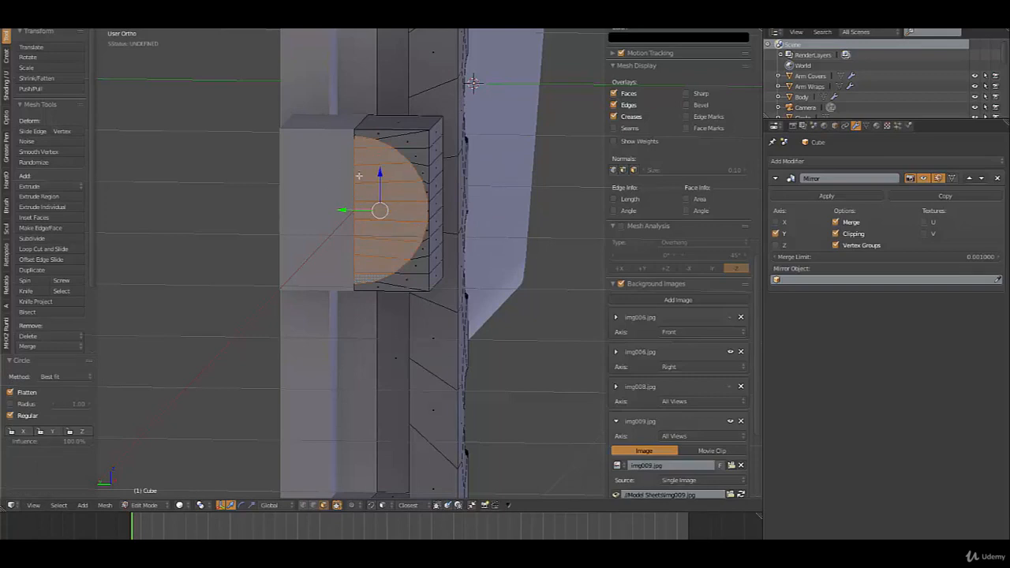
pyautogui.scroll(3, 396, 222)
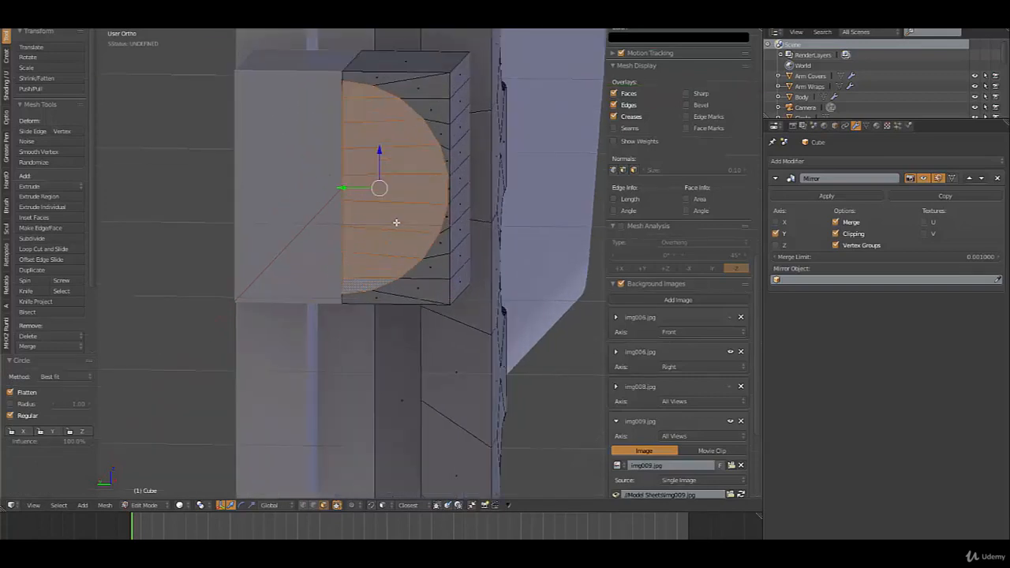
pyautogui.moveTo(339, 187); pyautogui.dragTo(336, 184)
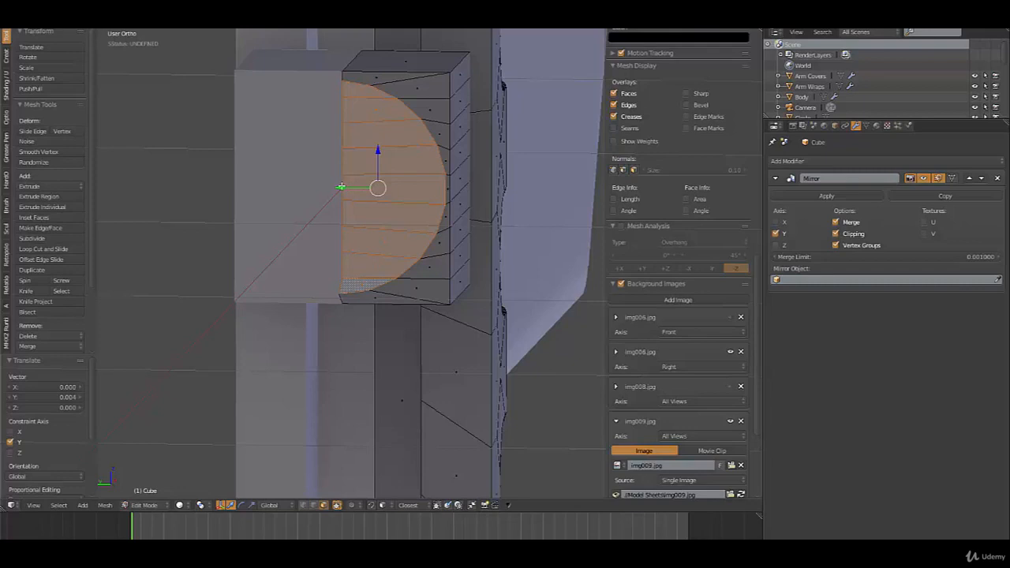
# Scale the half-circle faces on the collar block's end by 0.889 and move them 0.006 along Y.
pyautogui.moveTo(341, 188); pyautogui.dragTo(345, 187)
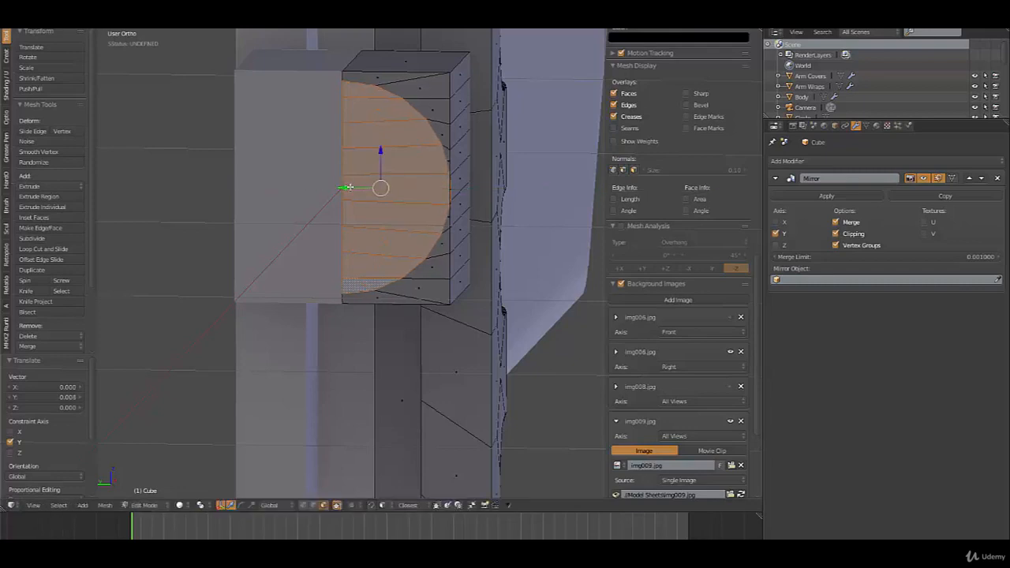
pyautogui.press('s')
pyautogui.click(450, 243)
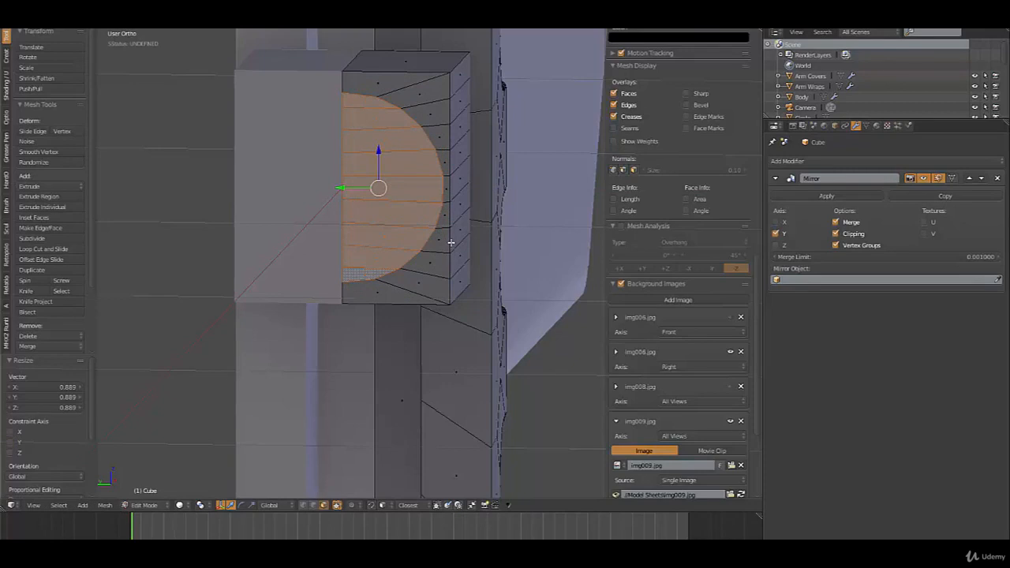
pyautogui.moveTo(349, 188); pyautogui.dragTo(344, 188)
# Extrude the half-circle faces inward by about 0.054 to recess a round socket into the collar block.
pyautogui.moveTo(443, 266); pyautogui.dragTo(356, 260, button='middle')
pyautogui.moveTo(290, 284); pyautogui.dragTo(390, 296, button='middle')
pyautogui.press('e')
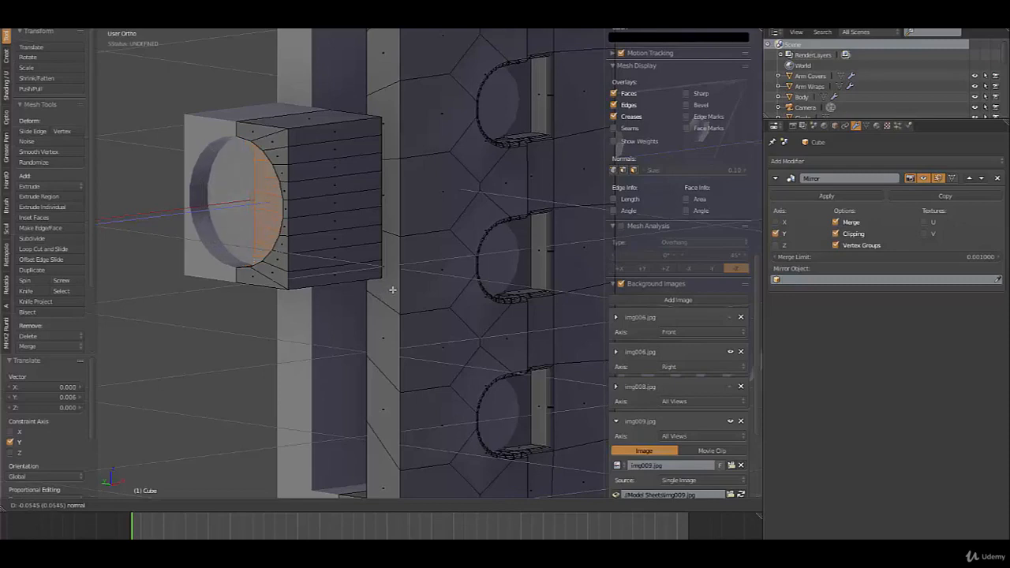
pyautogui.click(392, 290)
# Add two evenly spaced loop cuts around the collar block, leaving them unslid.
pyautogui.scroll(-2, 339, 214)
pyautogui.moveTo(363, 217); pyautogui.dragTo(302, 208, button='middle')
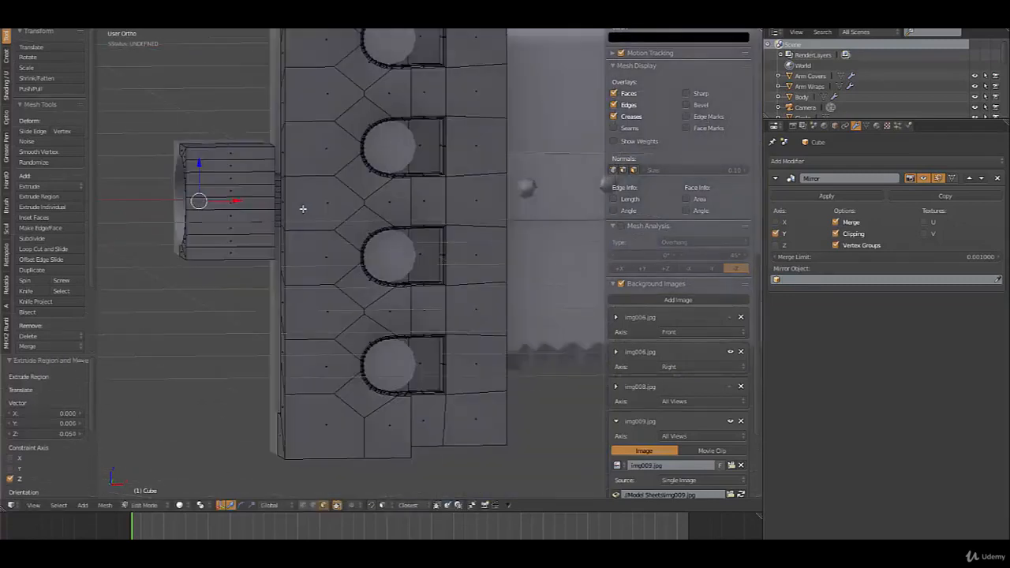
pyautogui.hotkey('ctrl', 'r')
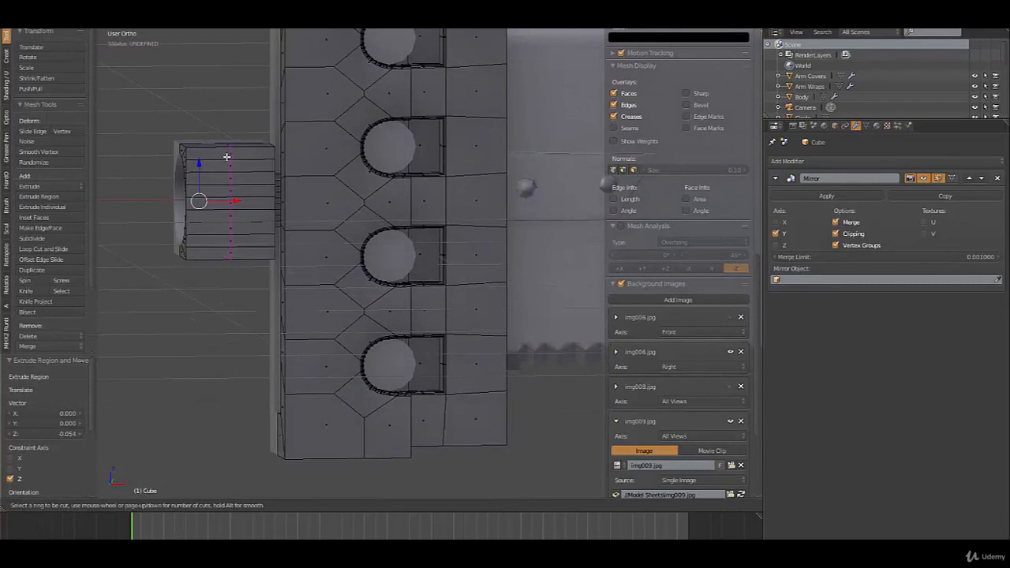
pyautogui.scroll(1, 227, 157)
pyautogui.click(227, 157)
pyautogui.rightClick(227, 157)
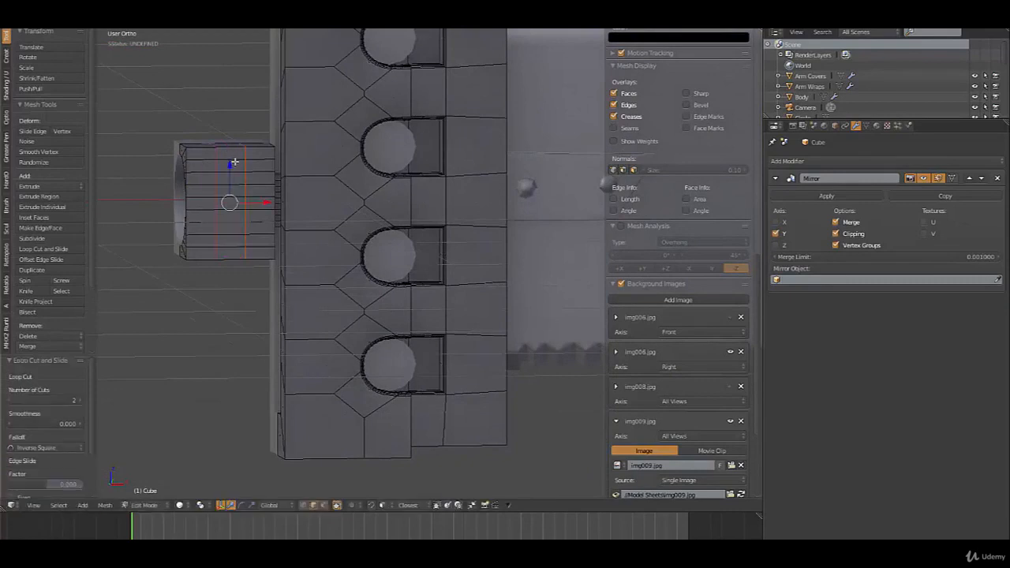
# Add a centred loop cut between the two collar loops and bevel it by 0.016 with one segment.
pyautogui.hotkey('ctrl', 'r')
pyautogui.click(233, 151)
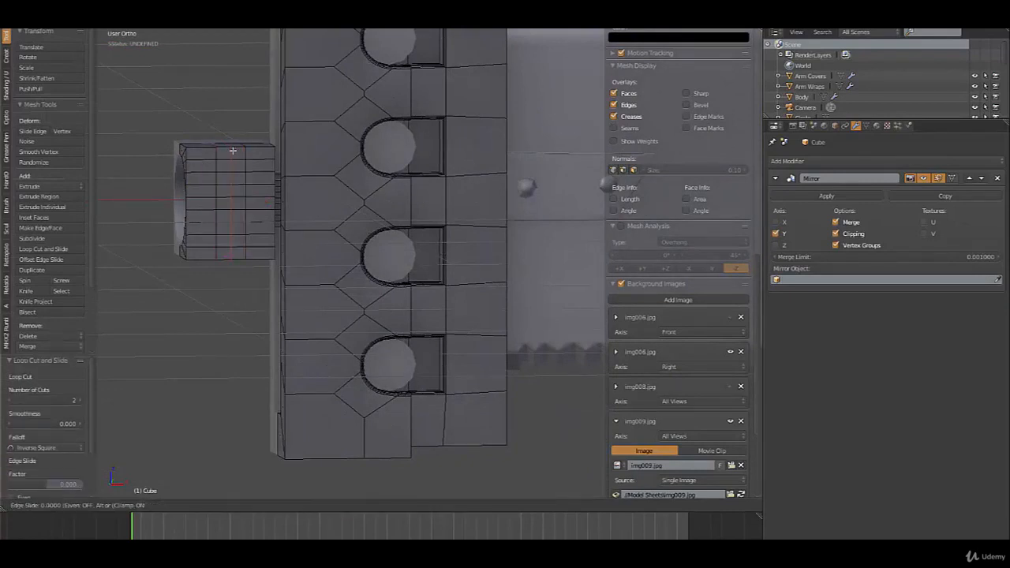
pyautogui.rightClick(238, 153)
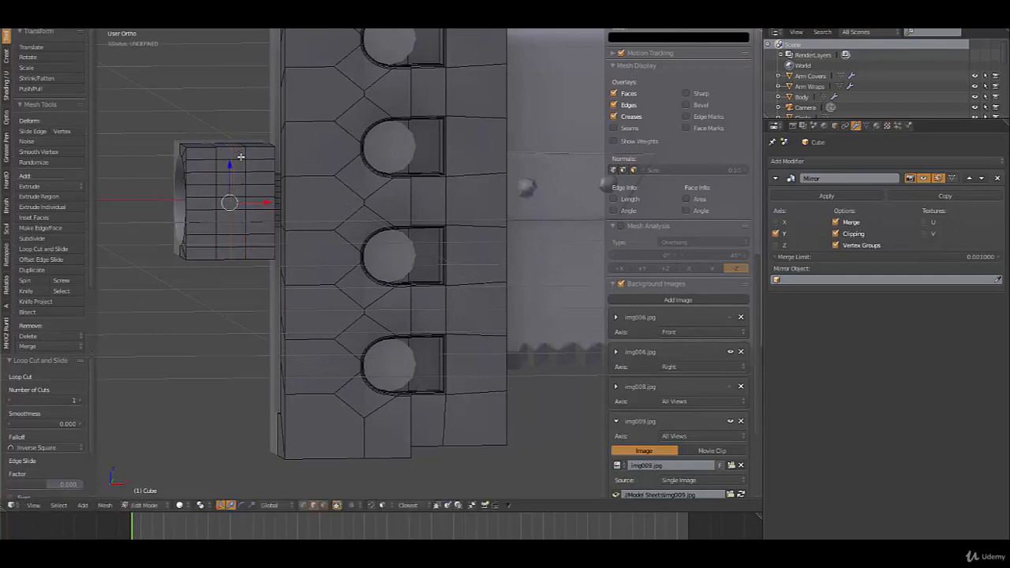
pyautogui.hotkey('ctrl', 'b')
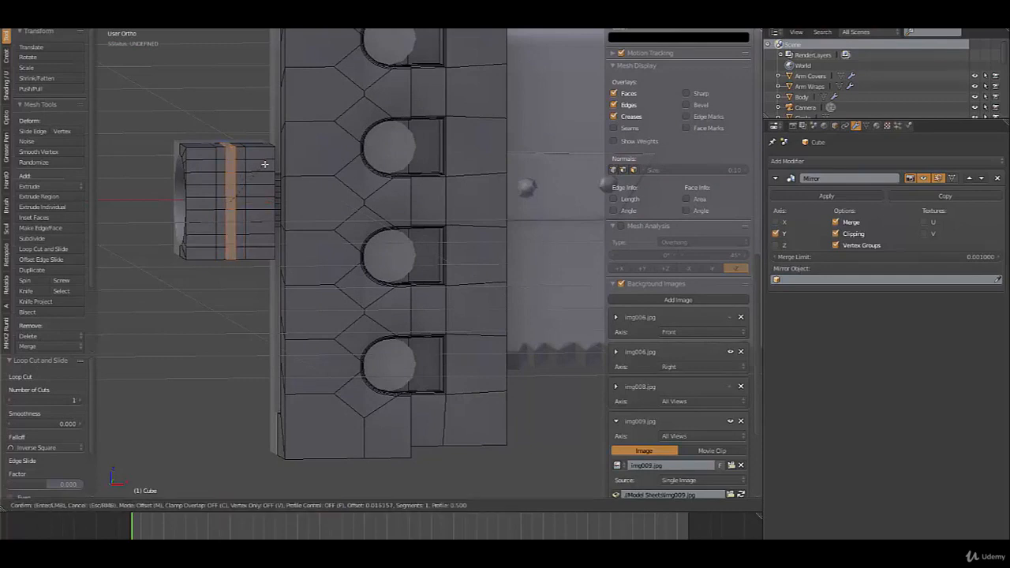
pyautogui.click(266, 164)
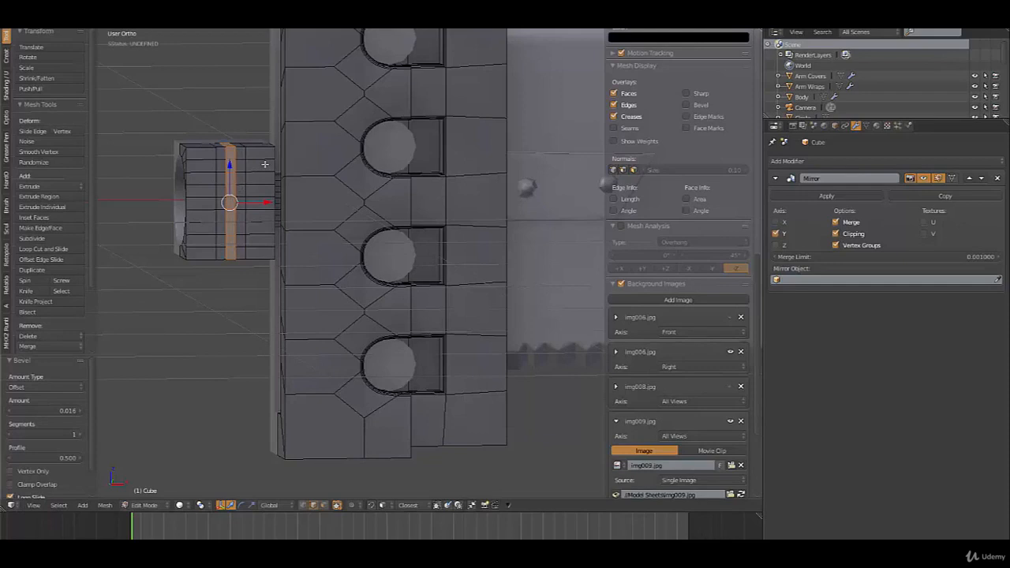
# Extrude the bevelled band in place and scale it by 0.851 to sink a groove around the collar.
pyautogui.press('e')
pyautogui.rightClick(307, 251)
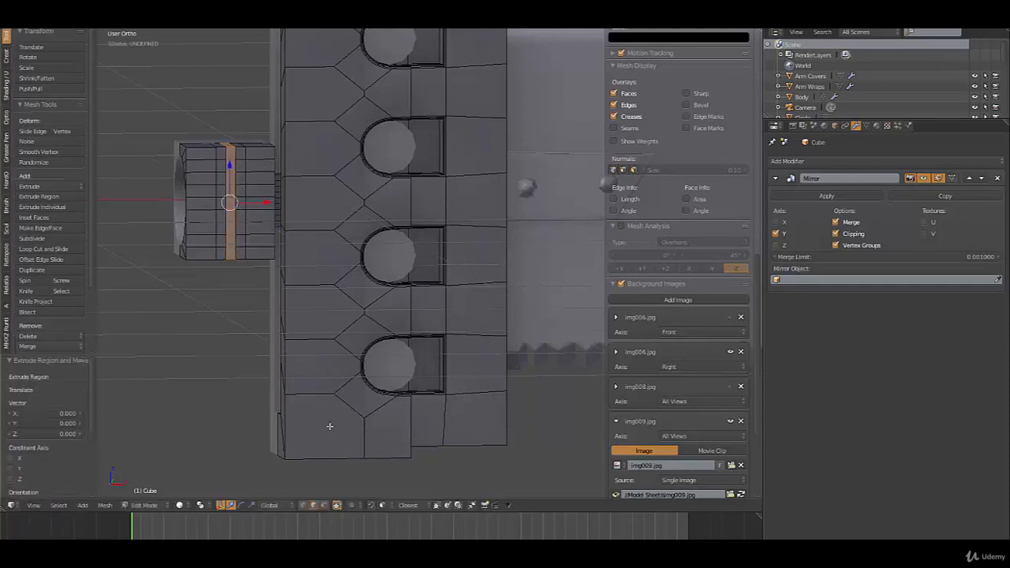
pyautogui.press('s')
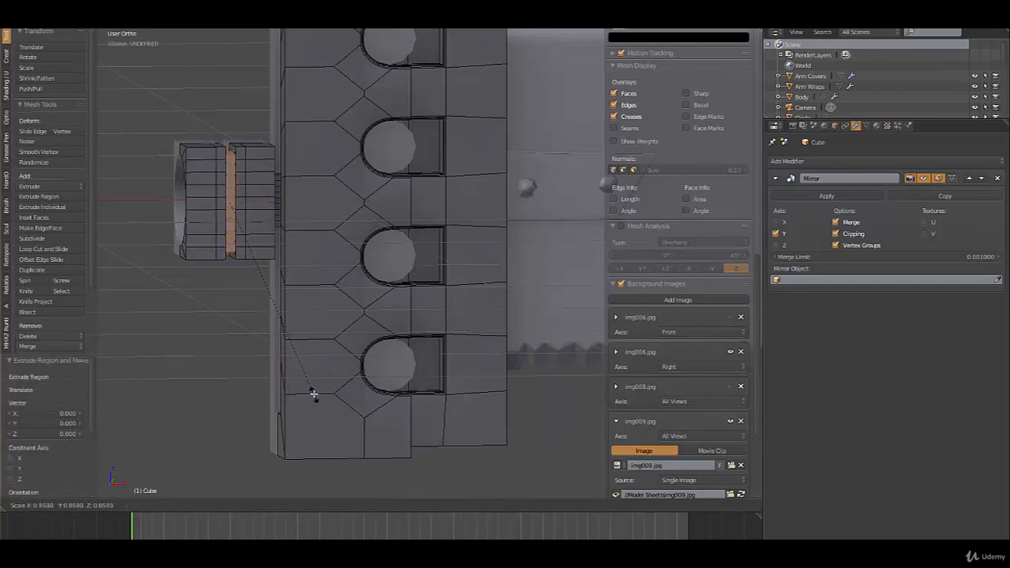
pyautogui.click(313, 394)
# Scale the groove's floor faces by 1.140 along X to straighten the groove's side walls.
pyautogui.keyDown('shift'); pyautogui.moveTo(259, 330); pyautogui.dragTo(241, 323, button='middle'); pyautogui.keyUp('shift')
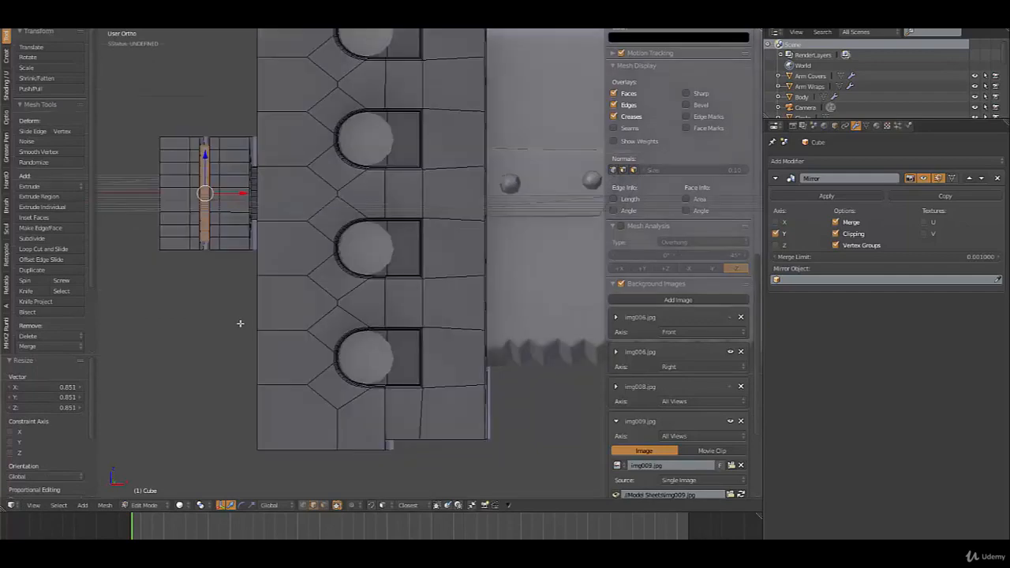
pyautogui.press('KP_3')
pyautogui.press('KP_1')
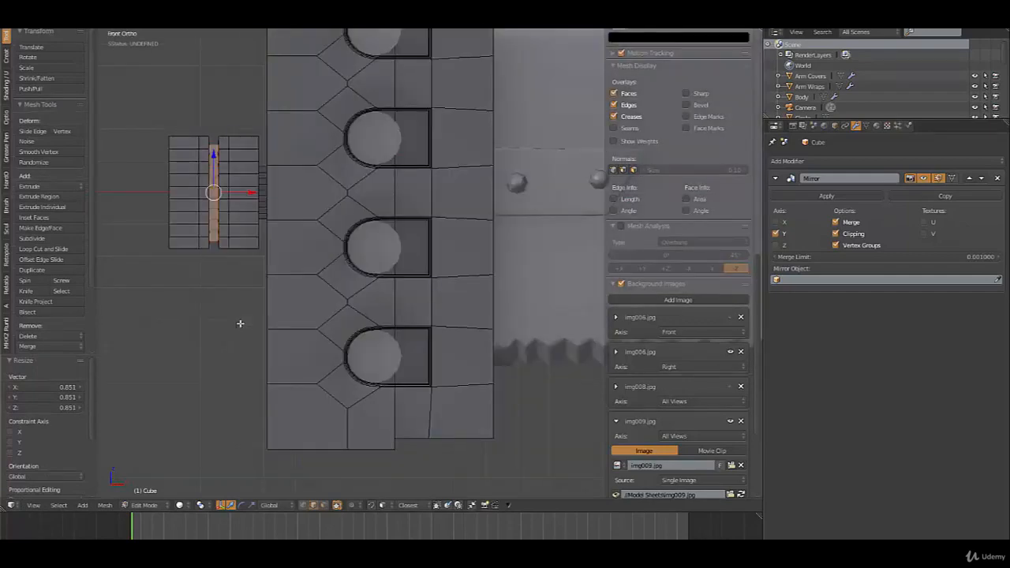
pyautogui.scroll(1, 289, 339)
pyautogui.scroll(2, 289, 339)
pyautogui.keyDown('shift'); pyautogui.moveTo(216, 174); pyautogui.dragTo(516, 232, button='middle'); pyautogui.keyUp('shift')
pyautogui.scroll(2, 338, 233)
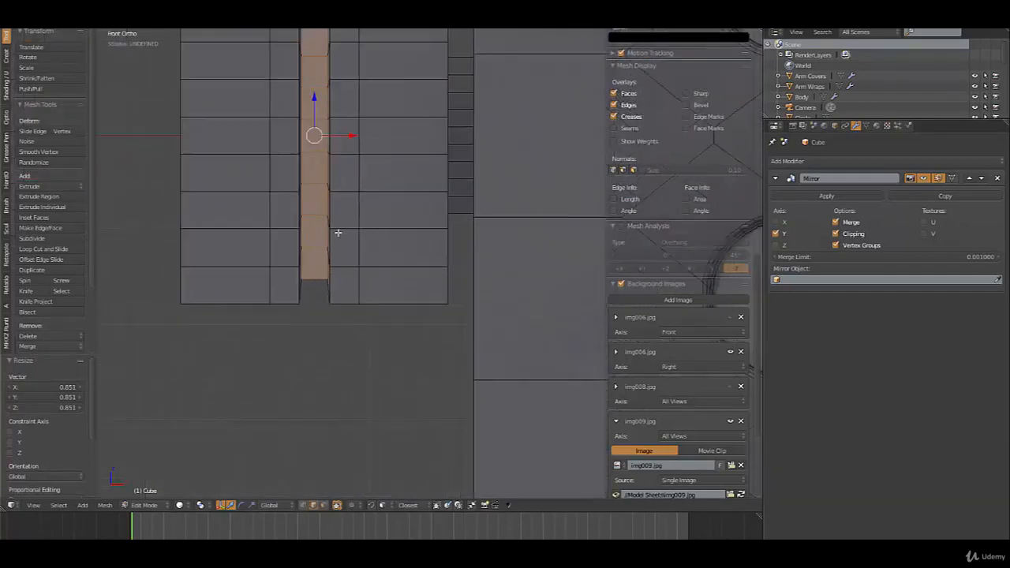
pyautogui.press('s')
pyautogui.press('x')
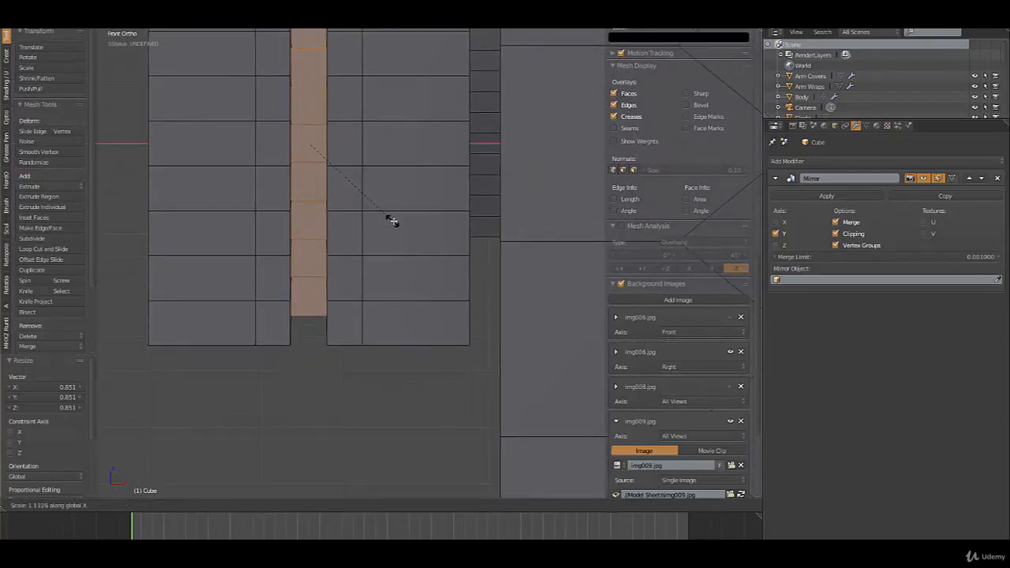
pyautogui.click(394, 221)
# Deselect the mesh, leave Edit Mode and compare the grooved collar and guard with the handle in the reference sketch.
pyautogui.scroll(-5, 365, 225)
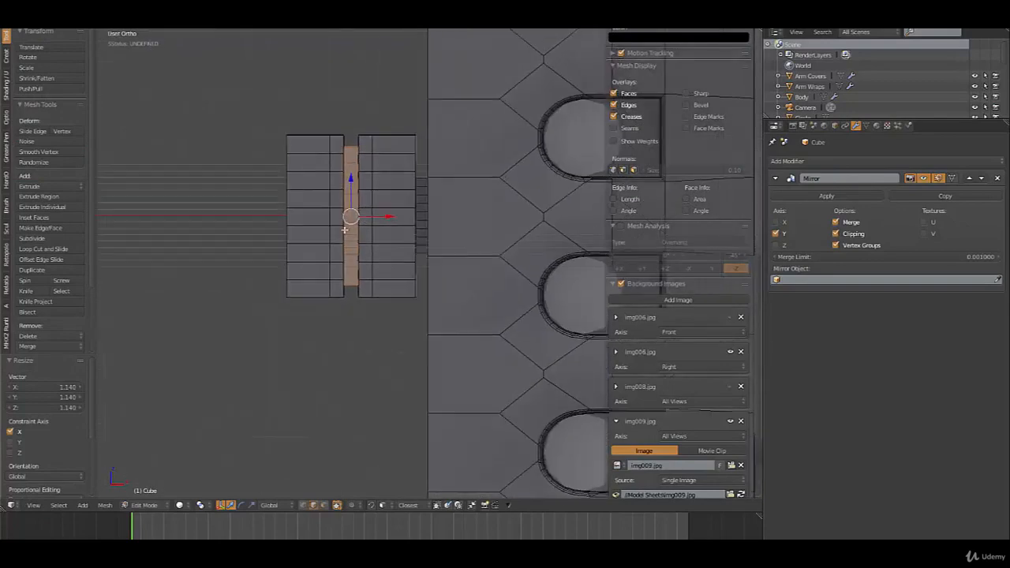
pyautogui.moveTo(365, 227); pyautogui.dragTo(339, 232, button='middle')
pyautogui.press('a')
pyautogui.press('Tab')
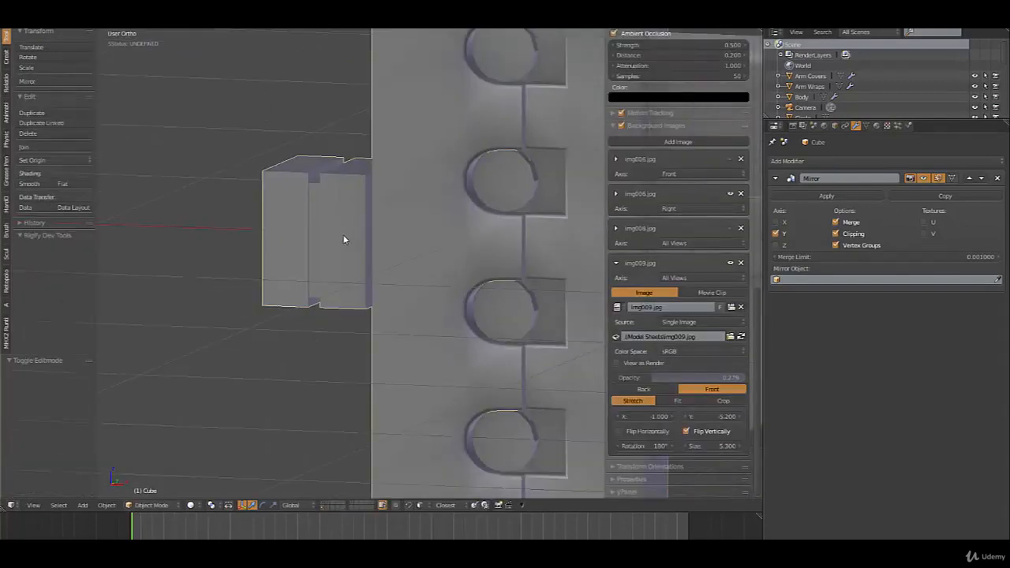
pyautogui.scroll(2, 299, 238)
pyautogui.press('Tab')
pyautogui.press('Tab')
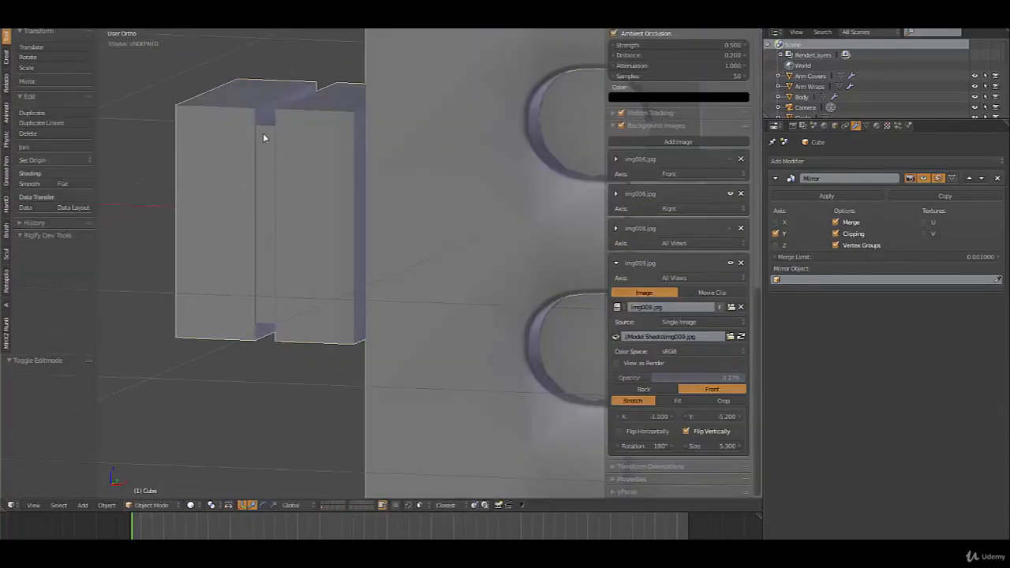
pyautogui.moveTo(261, 169); pyautogui.dragTo(348, 166, button='middle')
pyautogui.press('Tab')
pyautogui.scroll(-9, 347, 188)
pyautogui.moveTo(372, 207); pyautogui.dragTo(332, 280, button='middle')
pyautogui.press('Tab')
pyautogui.press('KP_1')
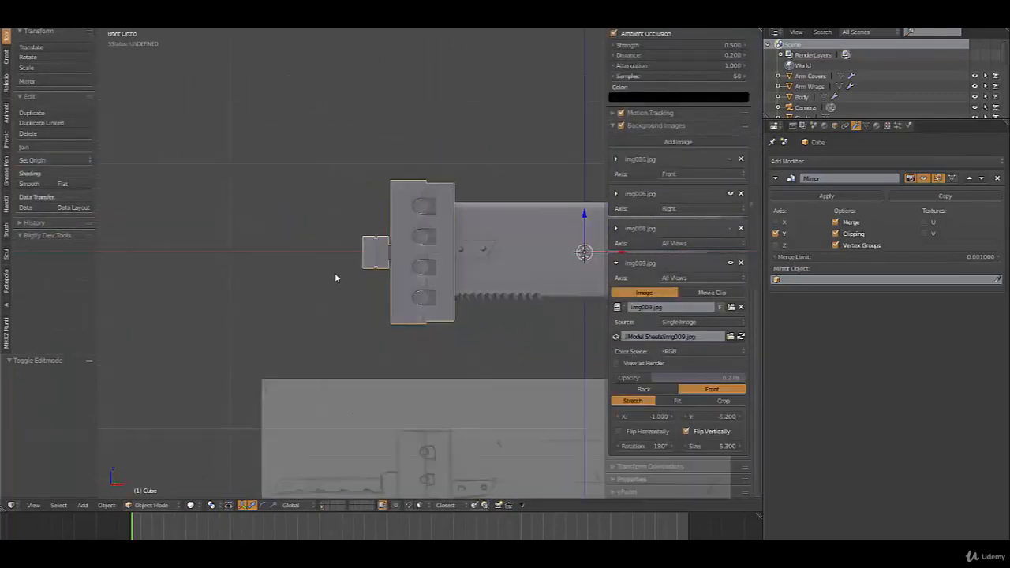
pyautogui.scroll(-2, 488, 437)
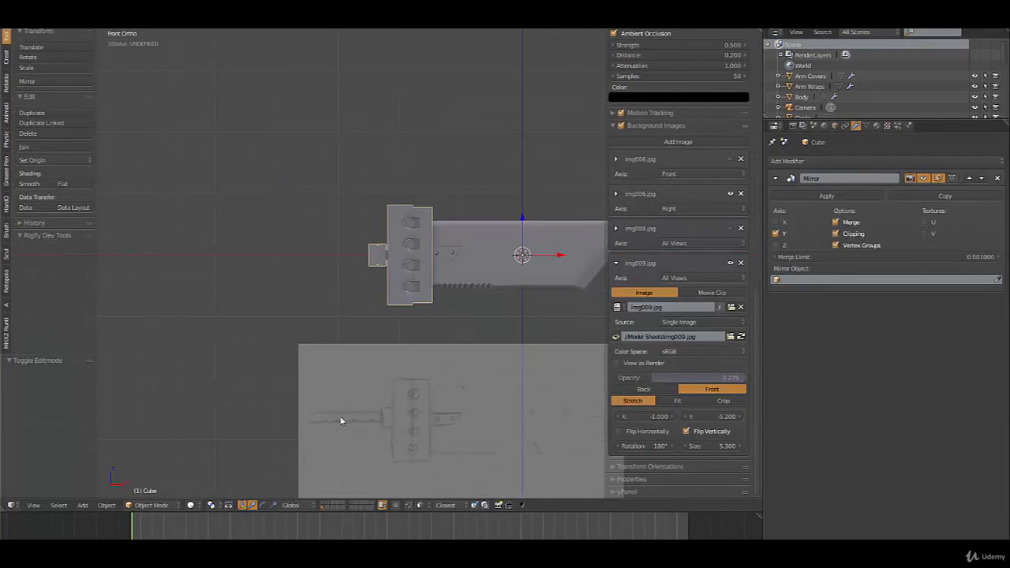
pyautogui.scroll(2, 374, 320)
pyautogui.scroll(-4, 415, 263)
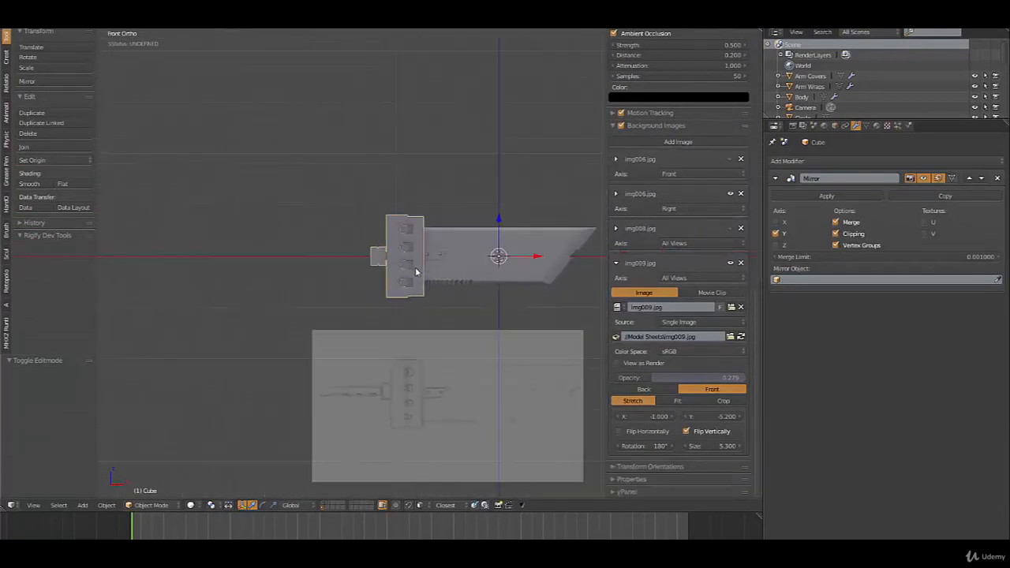
# Add a 12-vertex cylinder for the handle and rotate its mesh by 90 degrees in front view.
pyautogui.hotkey('shift', 'a')
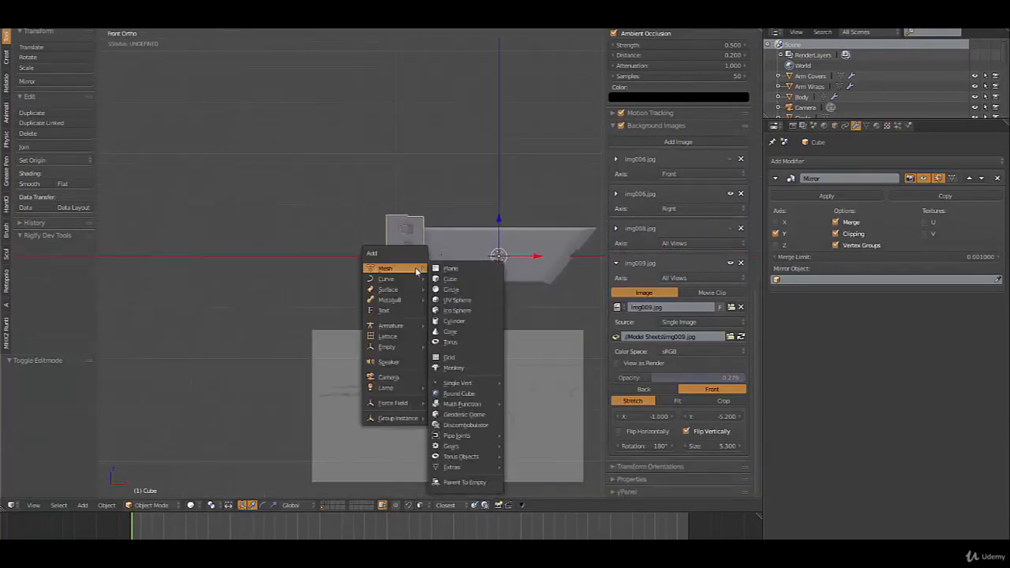
pyautogui.click(468, 323)
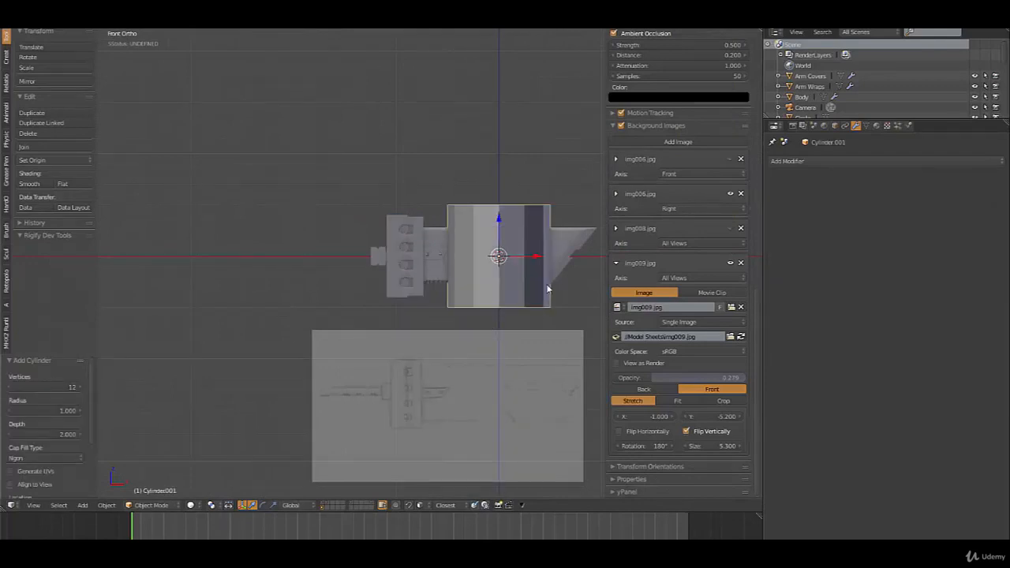
pyautogui.press('Tab')
pyautogui.write('r')
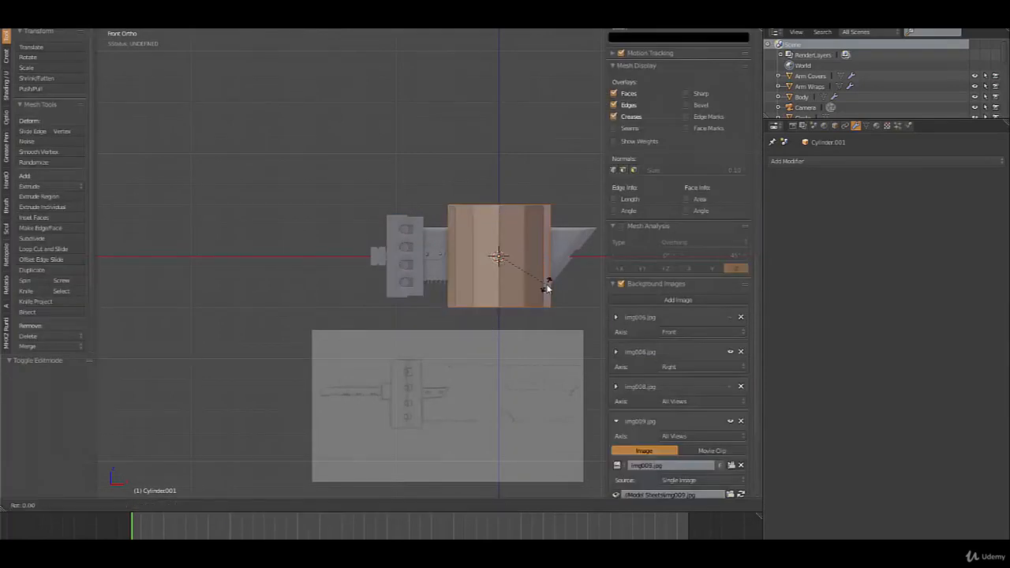
pyautogui.write('90')
pyautogui.press('Return')
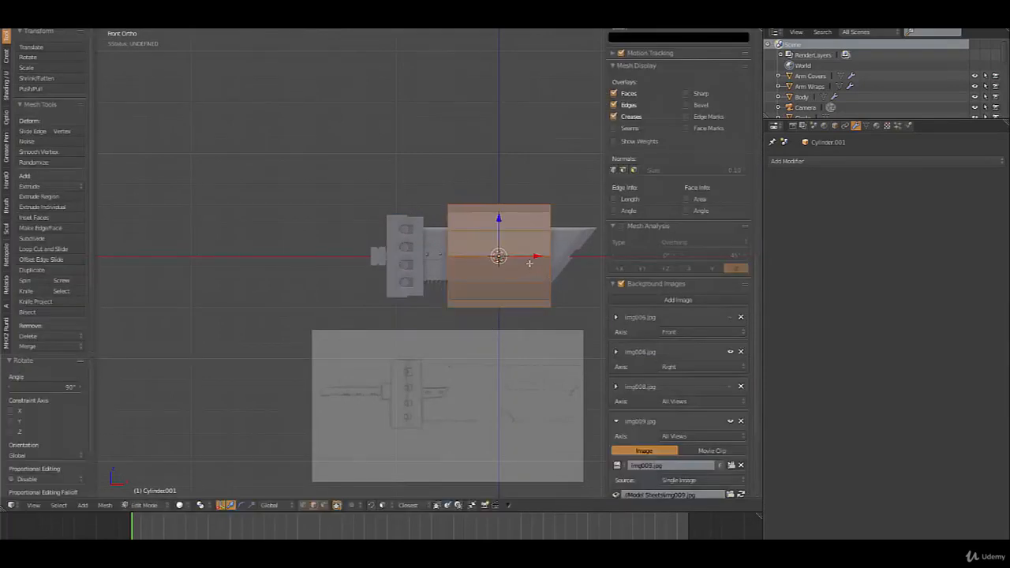
# Move the cylinder mesh about 3.48 along negative X, beyond the collar block, and scale it by 0.150.
pyautogui.moveTo(535, 257); pyautogui.dragTo(357, 254)
pyautogui.press('s')
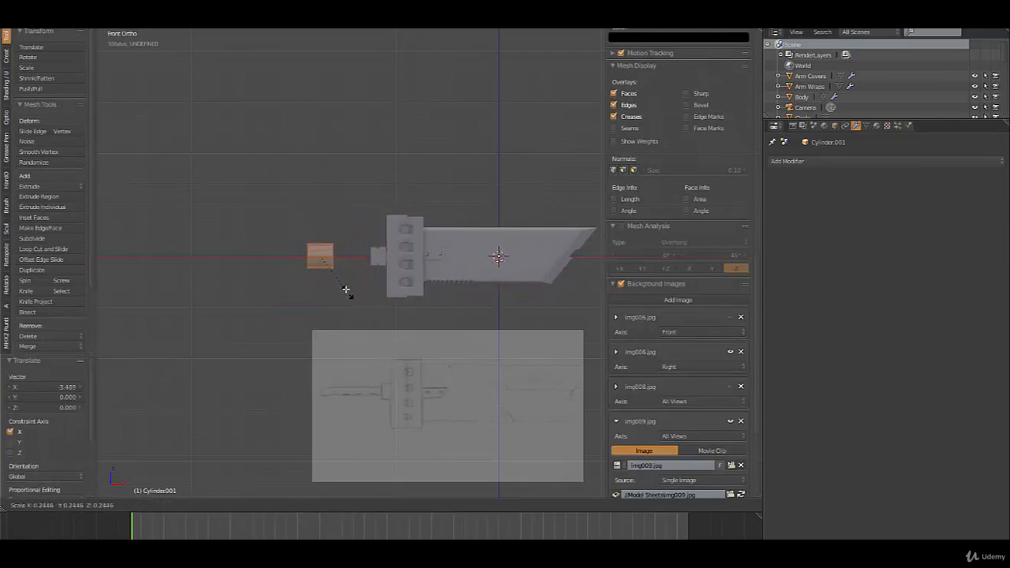
pyautogui.click(338, 280)
pyautogui.scroll(3, 344, 290)
pyautogui.scroll(2, 332, 272)
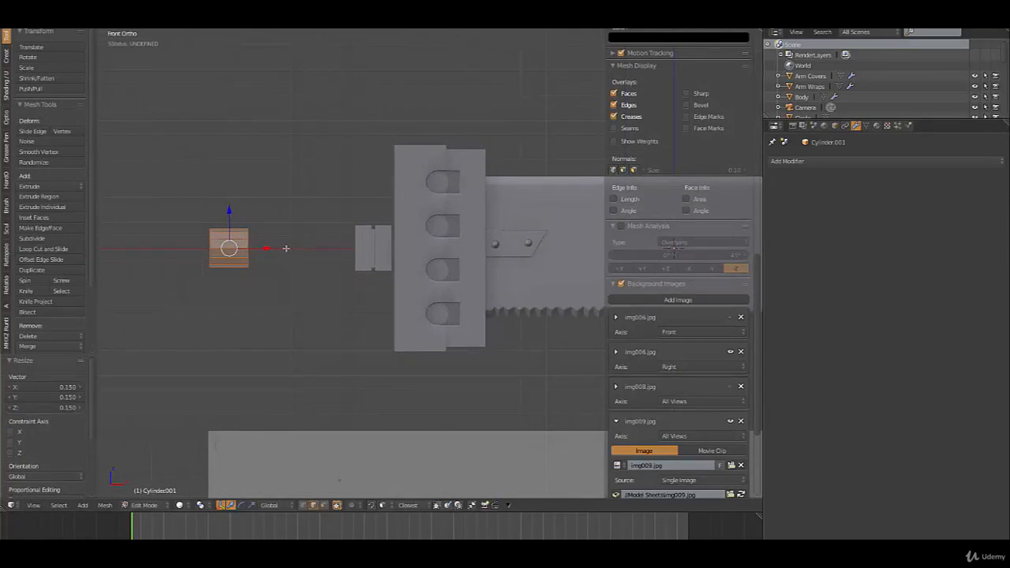
# Move the cylinder about 0.85 along X into the collar's round socket and scale it by 0.911.
pyautogui.press('g')
pyautogui.press('x')
pyautogui.click(368, 262)
pyautogui.moveTo(368, 261); pyautogui.dragTo(444, 315, button='middle')
pyautogui.scroll(4, 443, 315)
pyautogui.press('s')
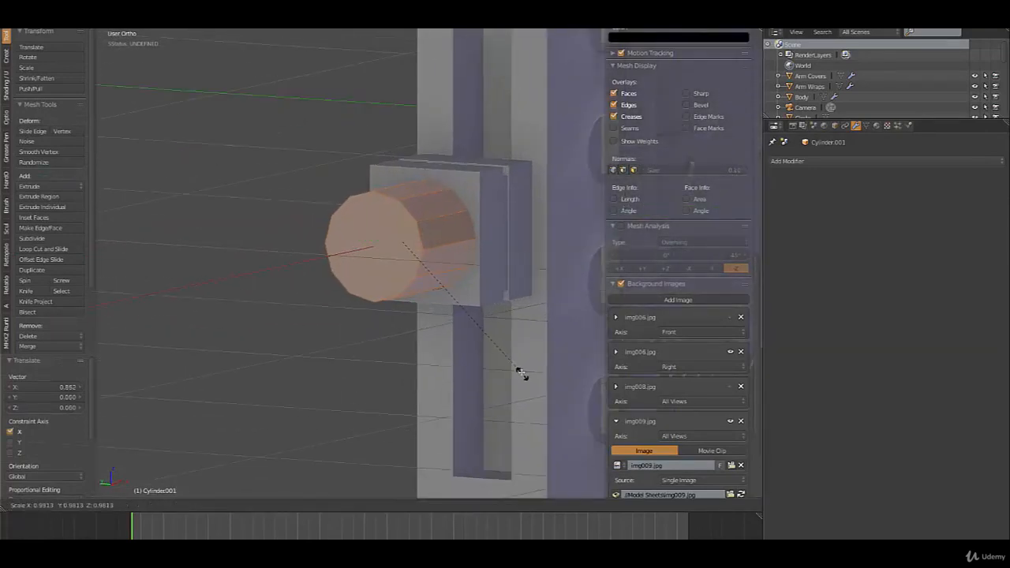
pyautogui.click(516, 357)
pyautogui.scroll(3, 476, 329)
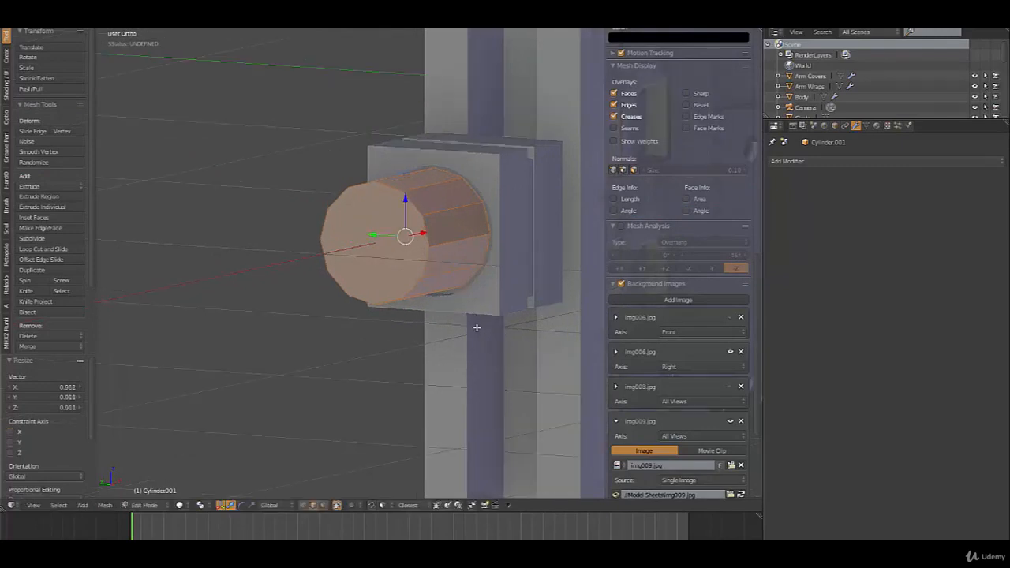
# Bevel the edge loop around the guard collar's round socket by about 0.003 with three segments.
pyautogui.press('Tab')
pyautogui.rightClick(550, 297)
pyautogui.press('Tab')
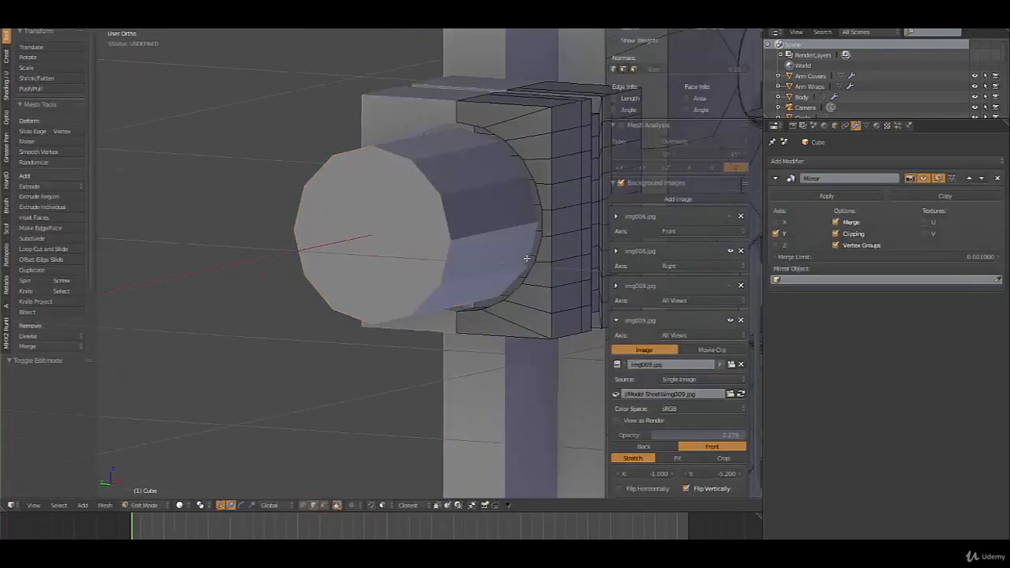
pyautogui.keyDown('alt'); pyautogui.rightClick(541, 240); pyautogui.keyUp('alt')
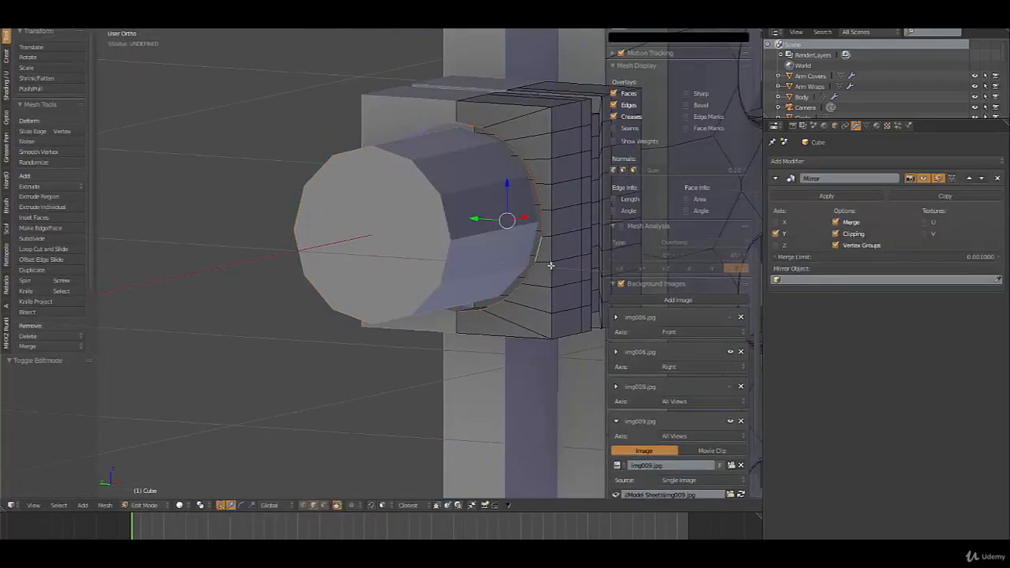
pyautogui.hotkey('ctrl', 'b')
pyautogui.scroll(2, 552, 267)
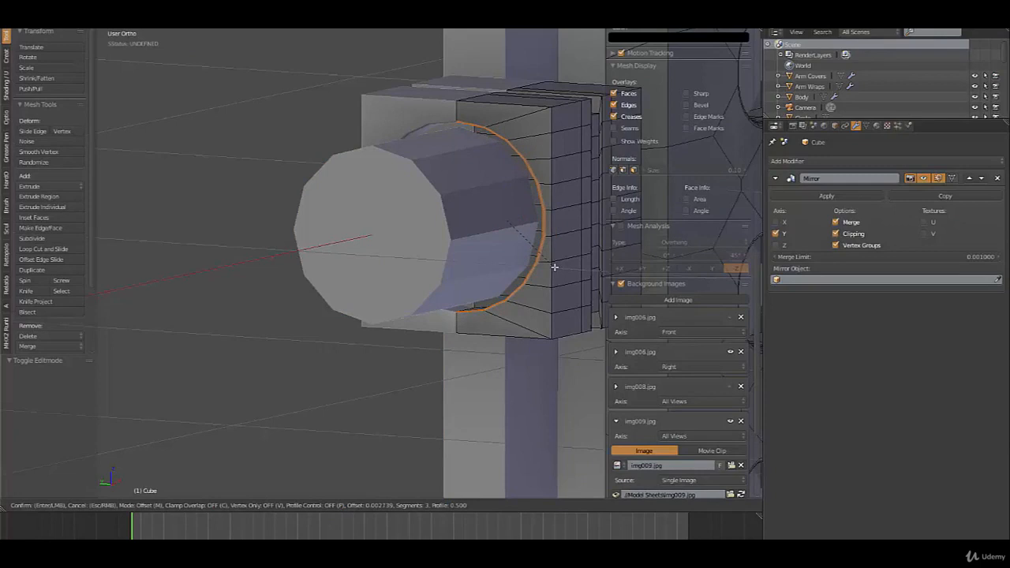
pyautogui.click(555, 268)
# Scale the beveled edge loop around the collar's round socket by 0.924 to tighten it around the cylinder.
pyautogui.press('Tab')
pyautogui.press('Tab')
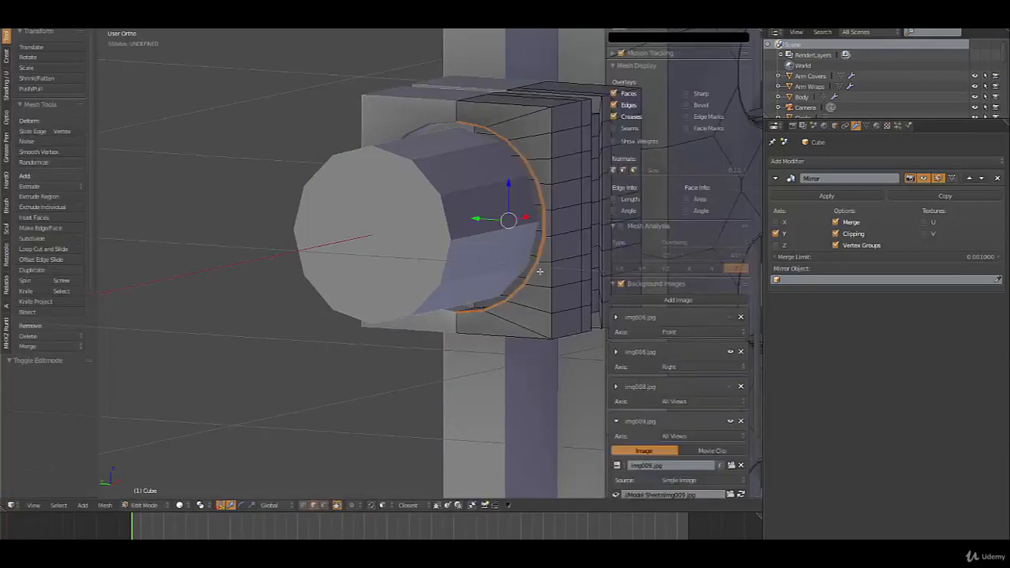
pyautogui.press('s')
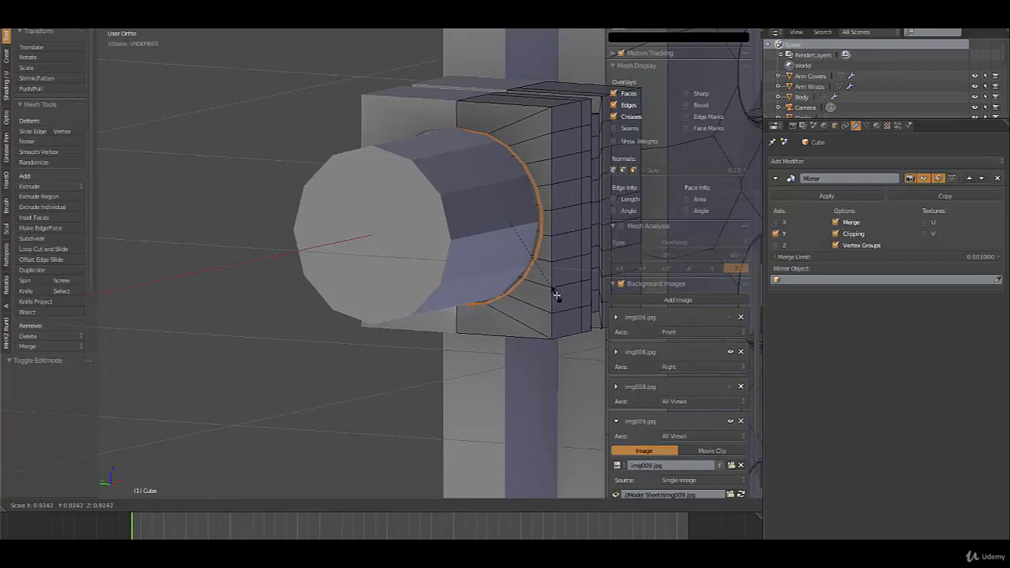
pyautogui.click(553, 292)
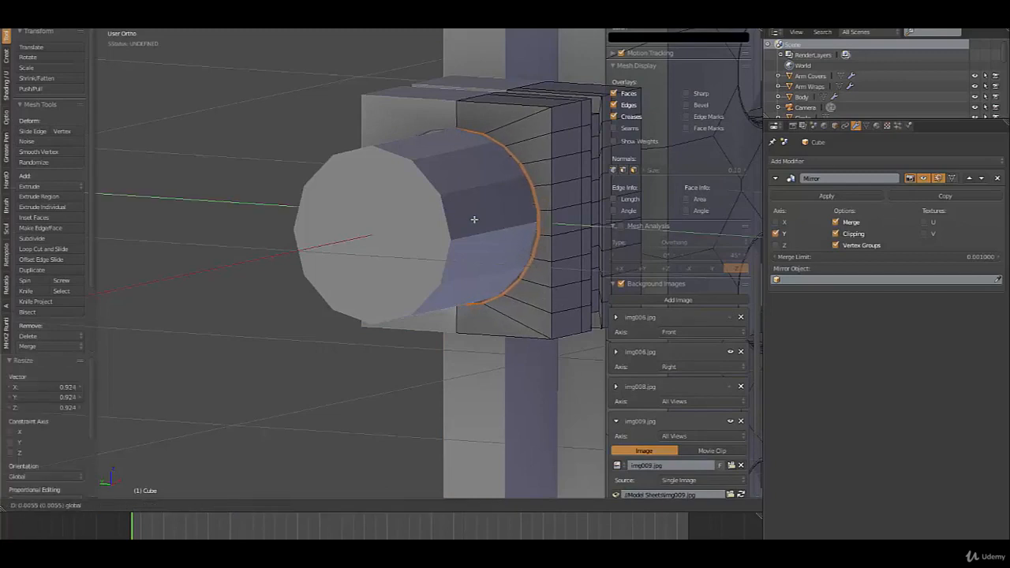
pyautogui.press('Tab')
pyautogui.moveTo(500, 273); pyautogui.dragTo(368, 258, button='middle')
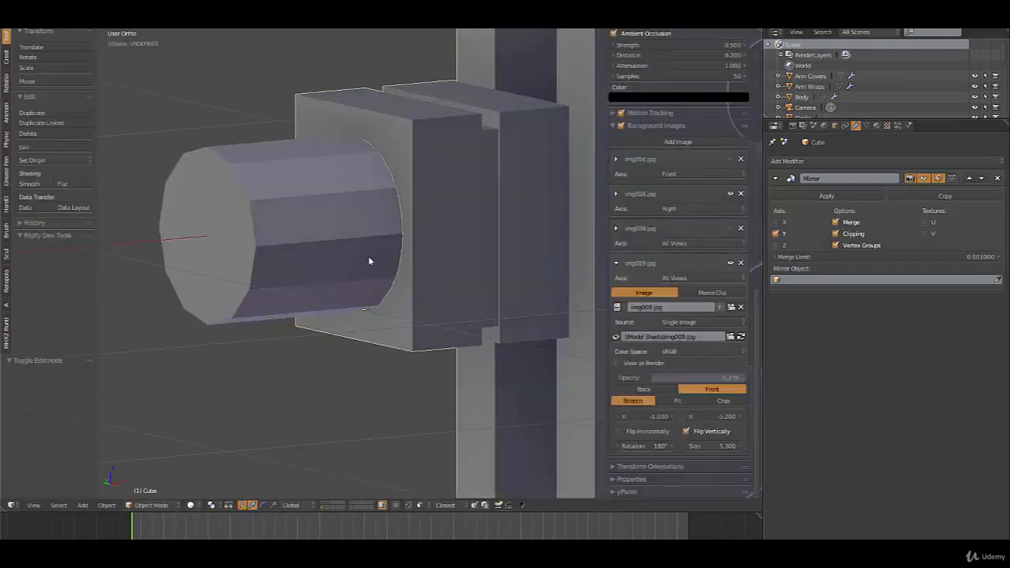
# Shade the handle cylinder smooth and enable Auto Smooth with an angle of 31.8°.
pyautogui.rightClick(235, 193)
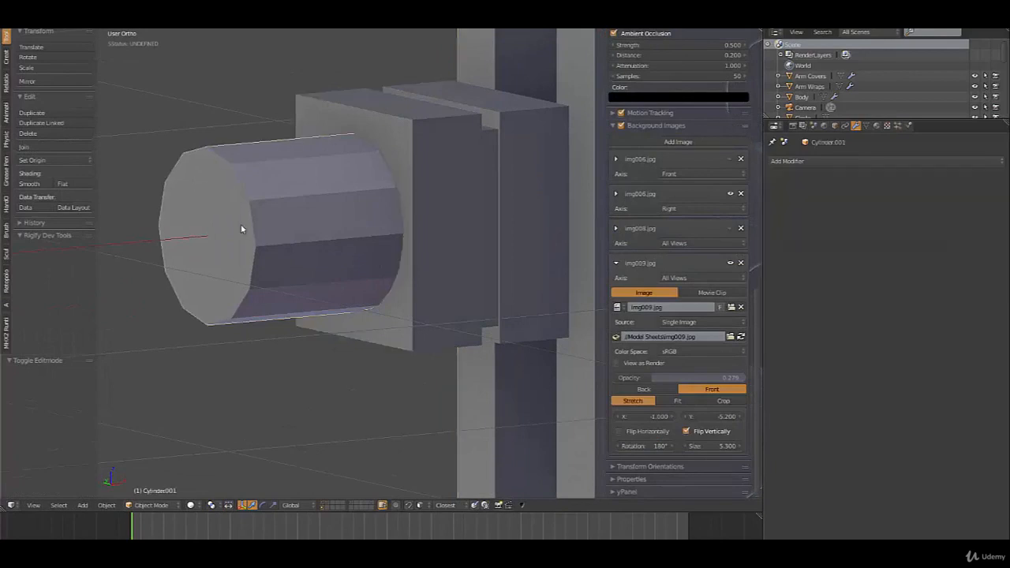
pyautogui.click(29, 184)
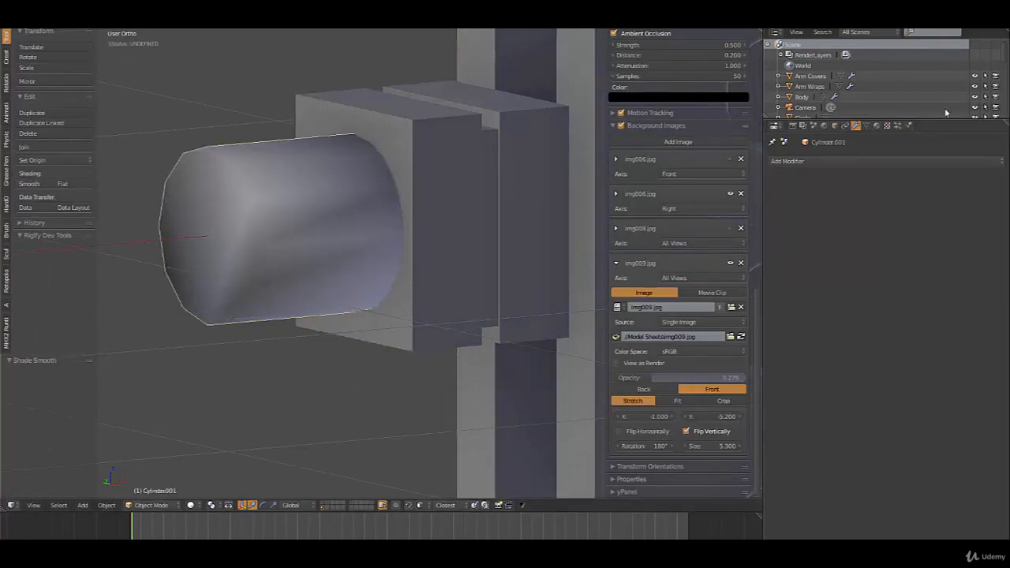
pyautogui.click(866, 126)
pyautogui.click(773, 191)
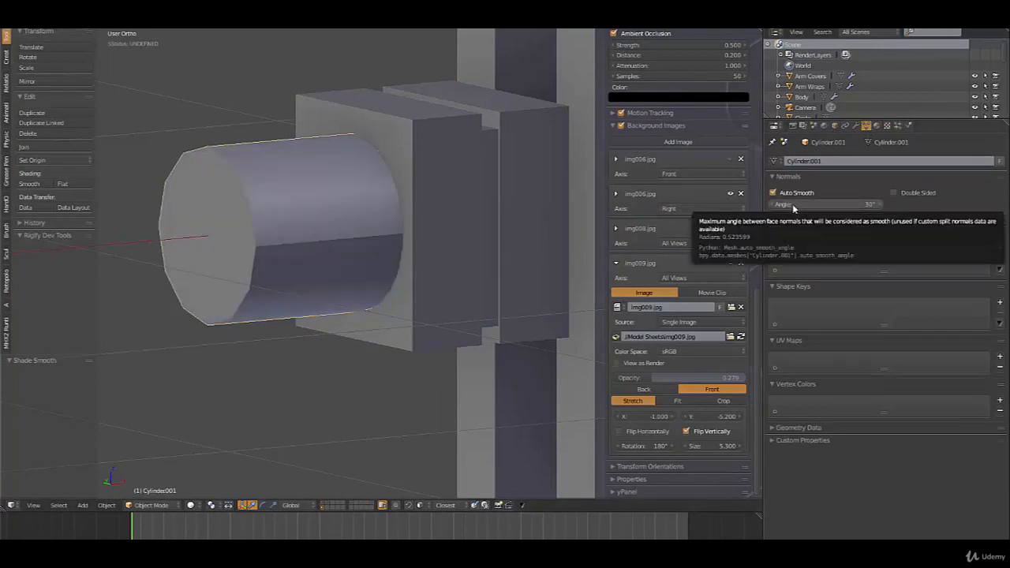
pyautogui.moveTo(794, 206); pyautogui.dragTo(807, 206)
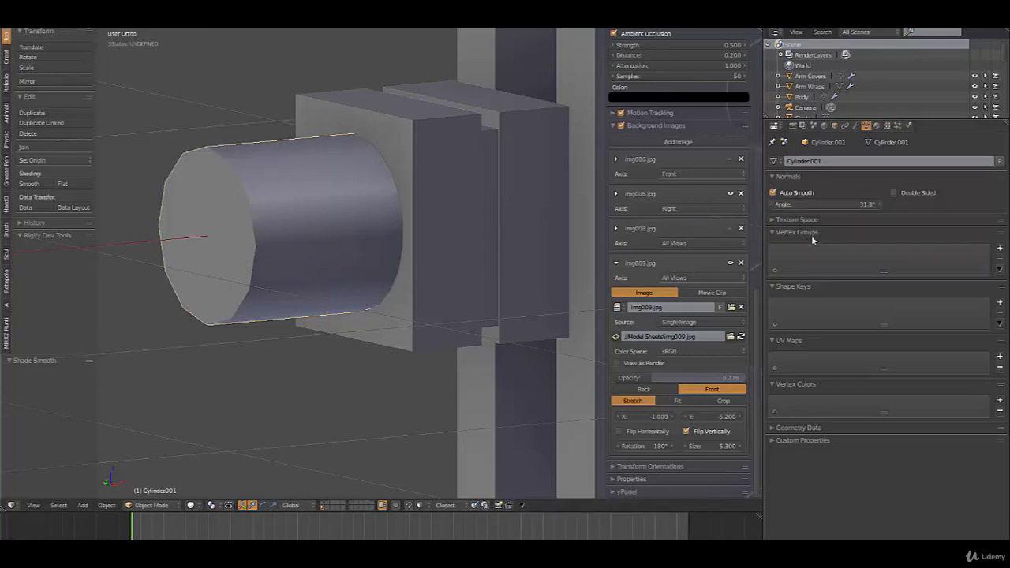
# In front view, scale the cylinder mesh by 0.880, stretch it by 3.147 along X and shift it slightly along negative X.
pyautogui.moveTo(338, 250); pyautogui.dragTo(358, 263, button='middle')
pyautogui.press('KP_3')
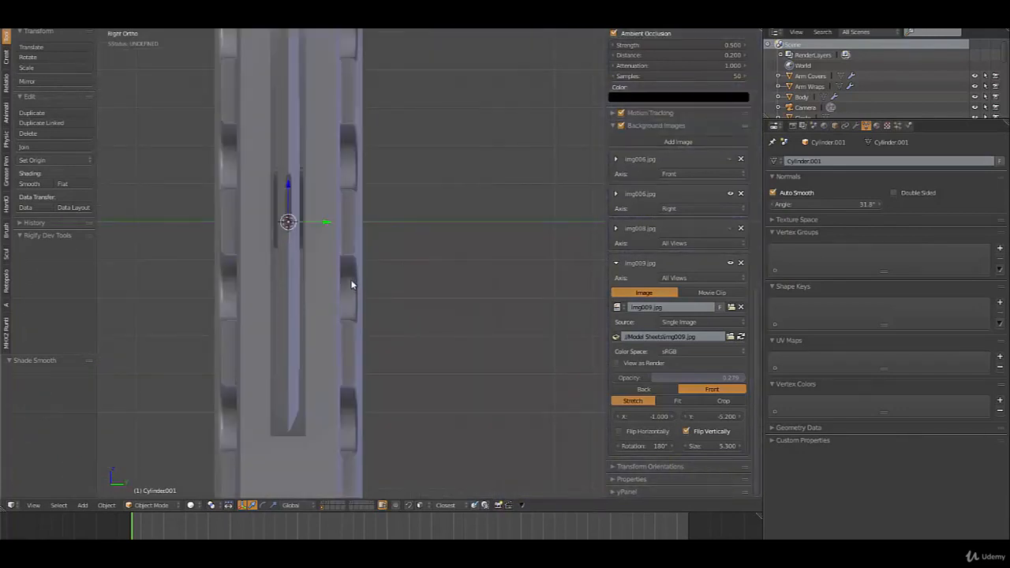
pyautogui.press('KP_1')
pyautogui.scroll(-5, 355, 271)
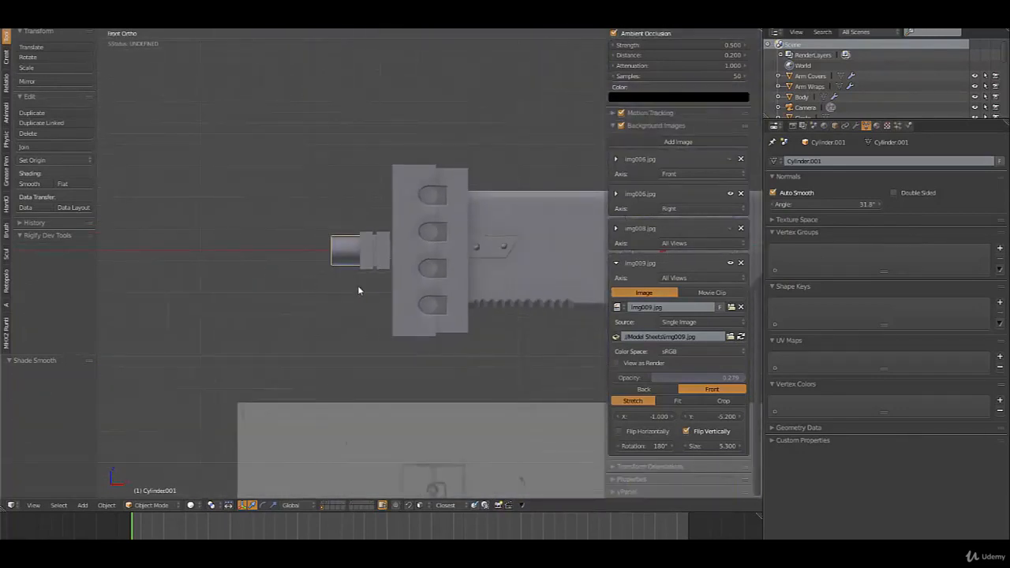
pyautogui.keyDown('shift'); pyautogui.moveTo(384, 288); pyautogui.dragTo(448, 275, button='middle'); pyautogui.keyUp('shift')
pyautogui.scroll(5, 448, 275)
pyautogui.press('Tab')
pyautogui.press('s')
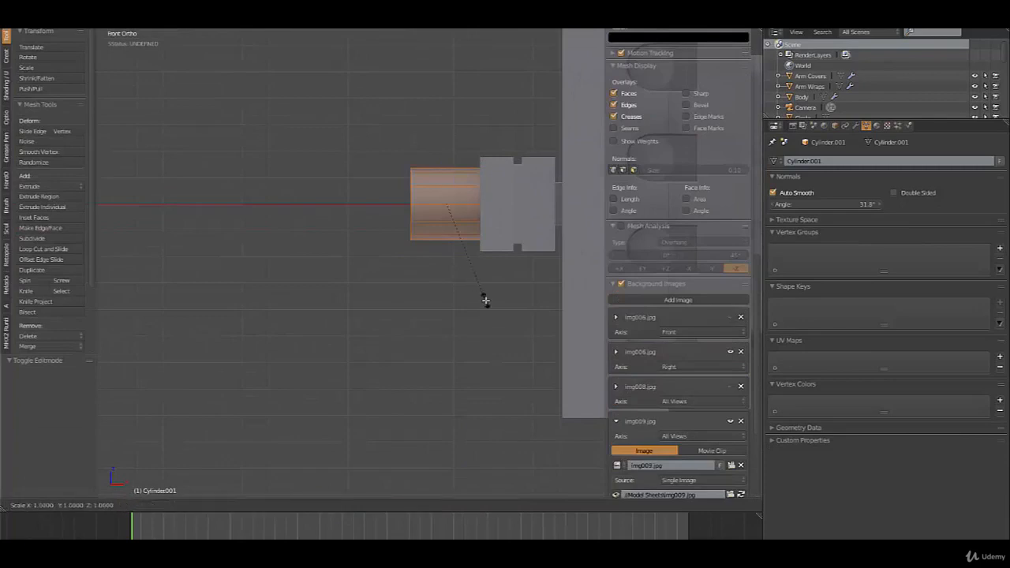
pyautogui.click(482, 279)
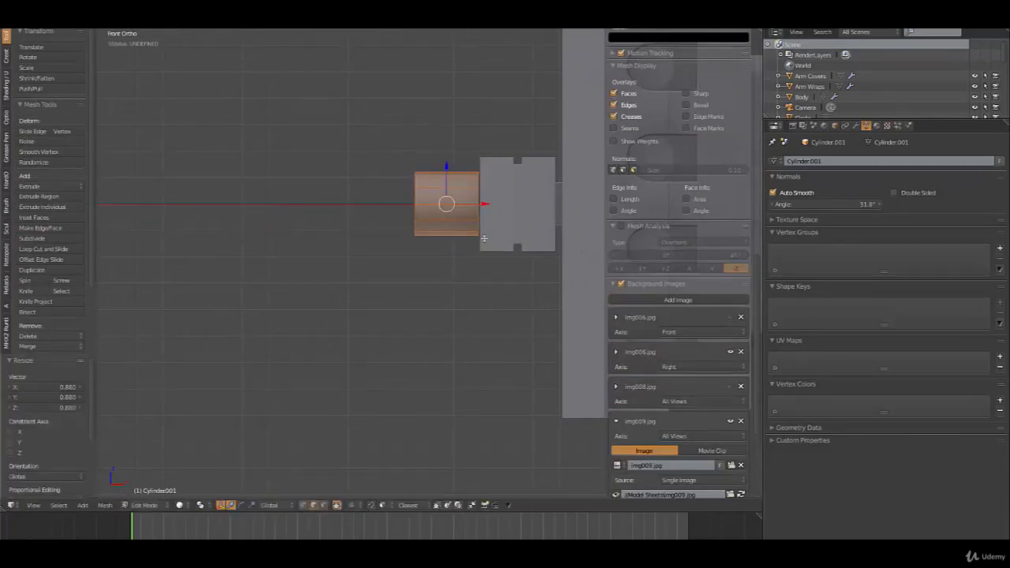
pyautogui.moveTo(484, 209); pyautogui.dragTo(562, 215)
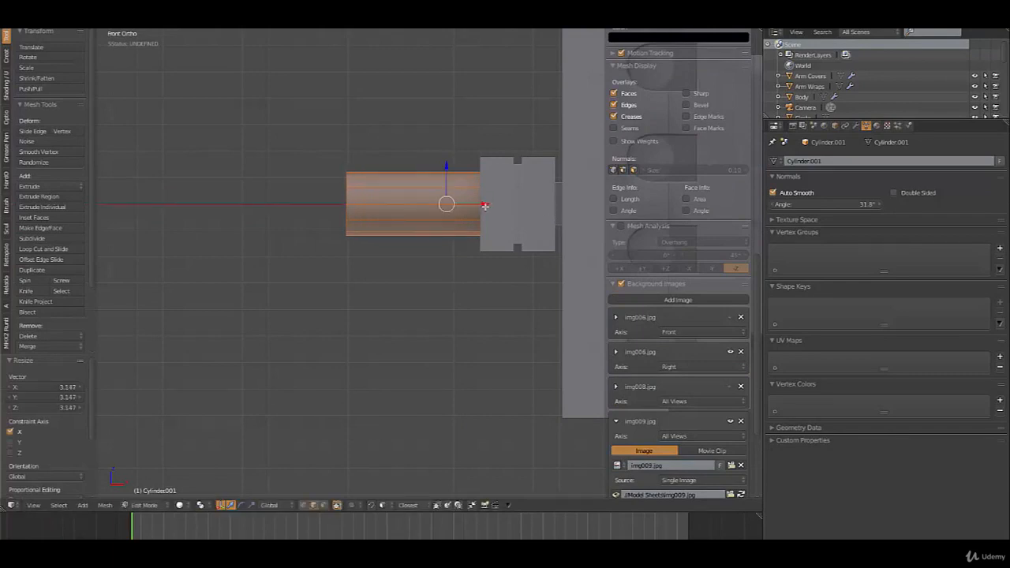
pyautogui.moveTo(485, 206); pyautogui.dragTo(471, 210)
# Lengthen the handle by moving its free-end vertices about 1.17 and a further 0.15 along negative X.
pyautogui.hotkey('ctrl', 'Tab')
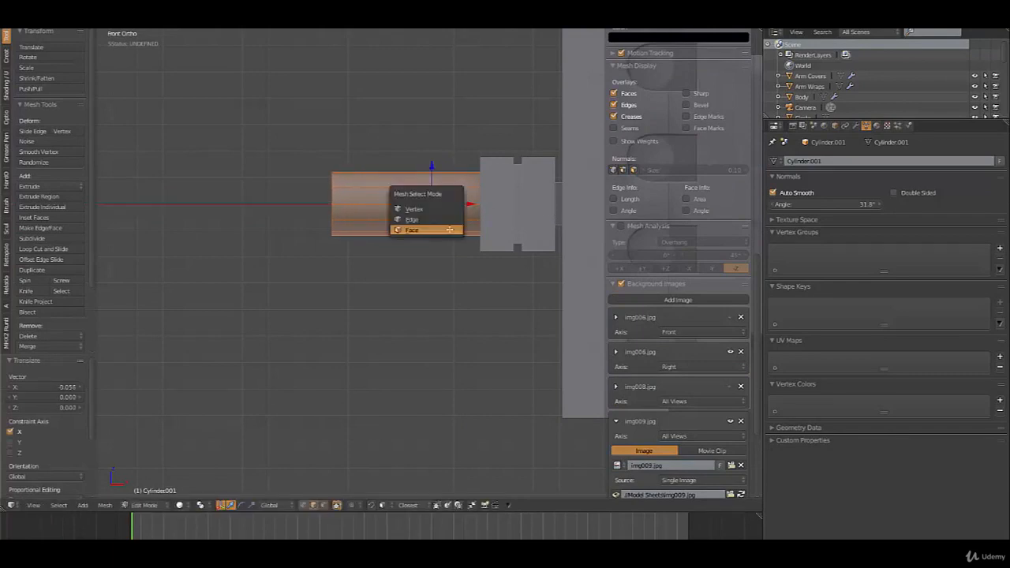
pyautogui.click(432, 209)
pyautogui.press('z')
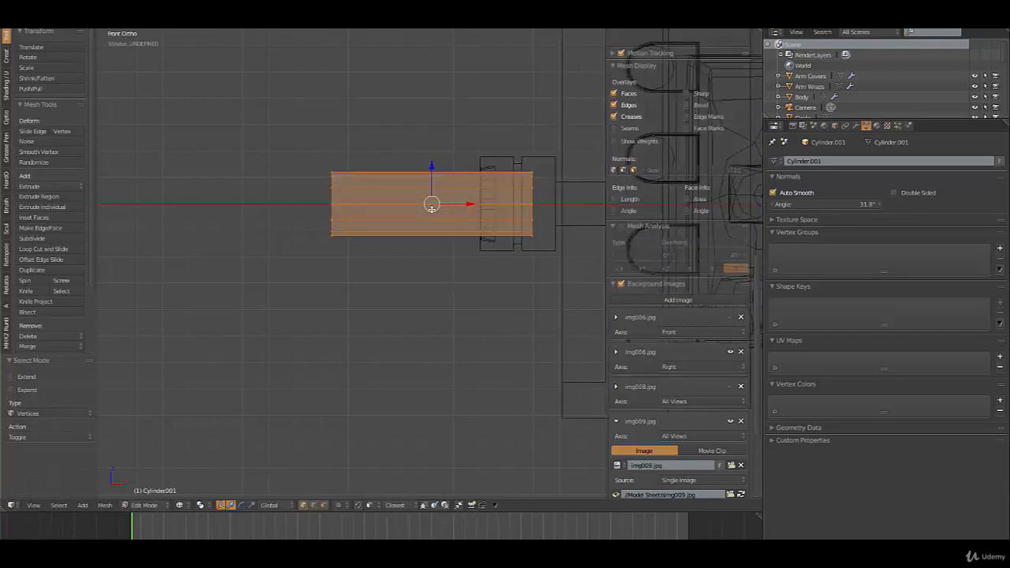
pyautogui.press('b')
pyautogui.moveTo(405, 161); pyautogui.dragTo(621, 296, button='middle')
pyautogui.press('g')
pyautogui.press('x')
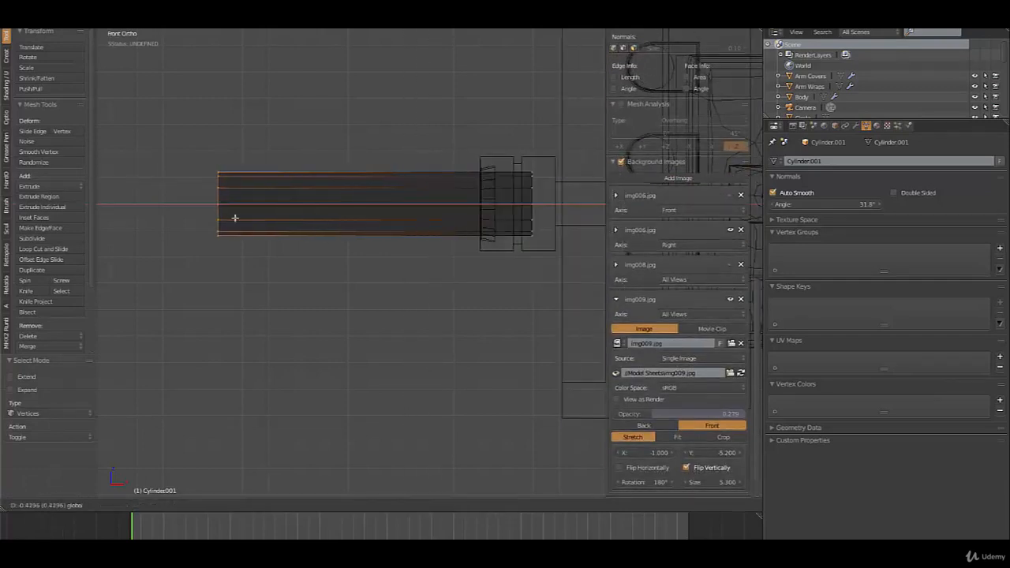
pyautogui.click(59, 207)
pyautogui.scroll(-2, 347, 260)
pyautogui.keyDown('shift'); pyautogui.moveTo(437, 289); pyautogui.dragTo(449, 284, button='middle'); pyautogui.keyUp('shift')
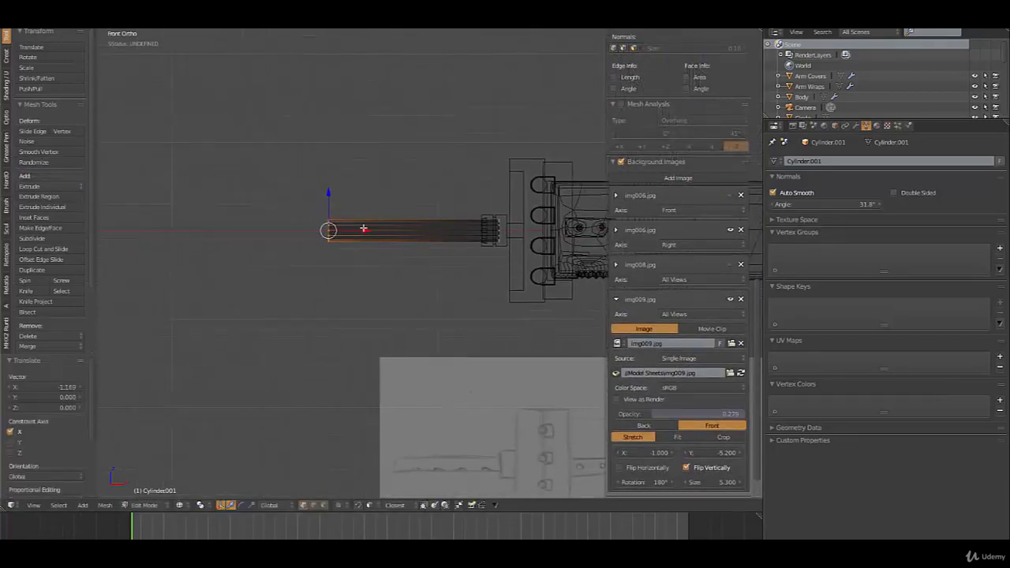
pyautogui.moveTo(364, 230); pyautogui.dragTo(349, 230)
# Add one edge loop around the handle and slide it next to the collar block with a factor of -0.778.
pyautogui.keyDown('shift'); pyautogui.moveTo(404, 272); pyautogui.dragTo(376, 239, button='middle'); pyautogui.keyUp('shift')
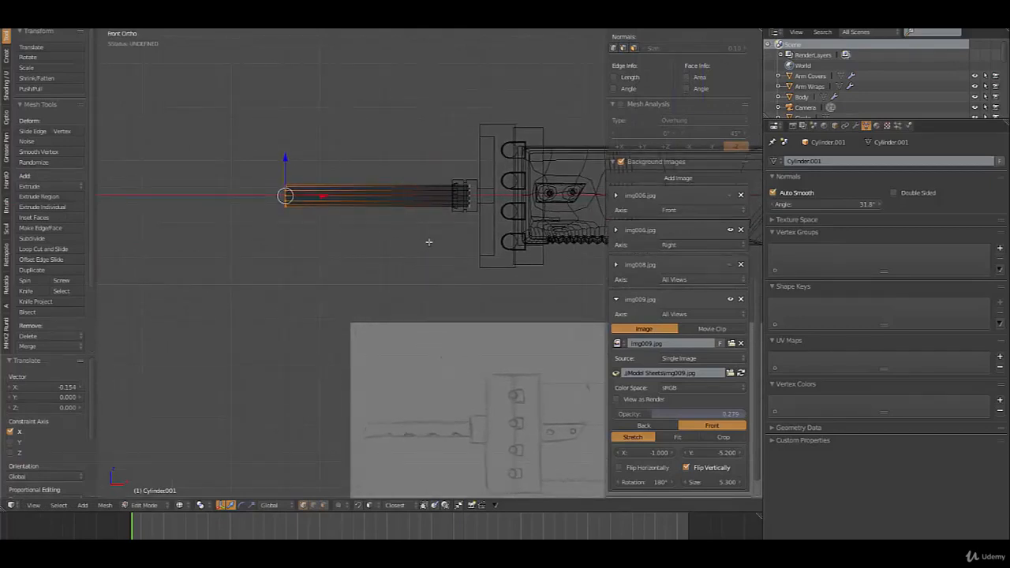
pyautogui.scroll(2, 429, 242)
pyautogui.hotkey('ctrl', 'r')
pyautogui.click(477, 165)
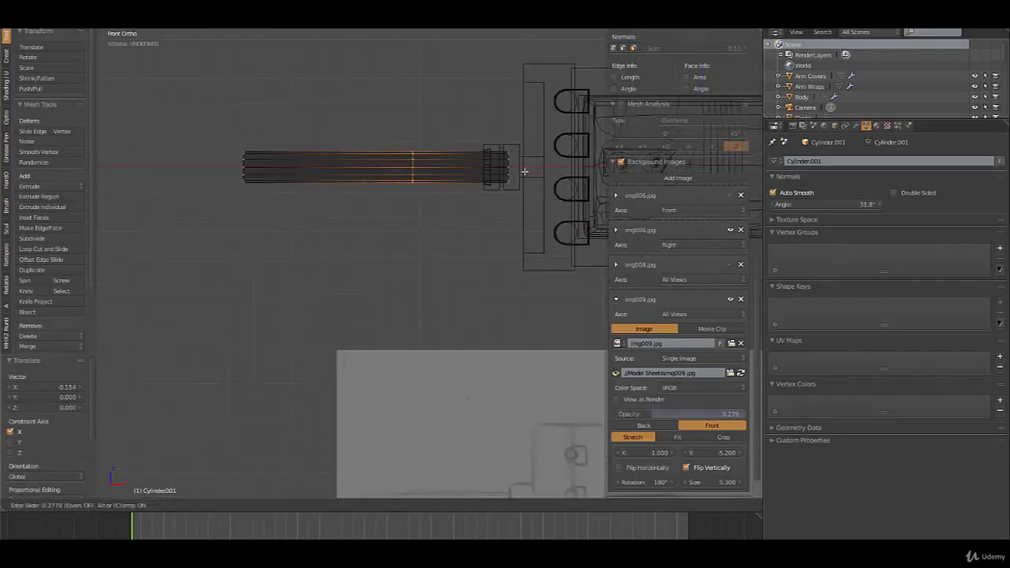
pyautogui.click(579, 175)
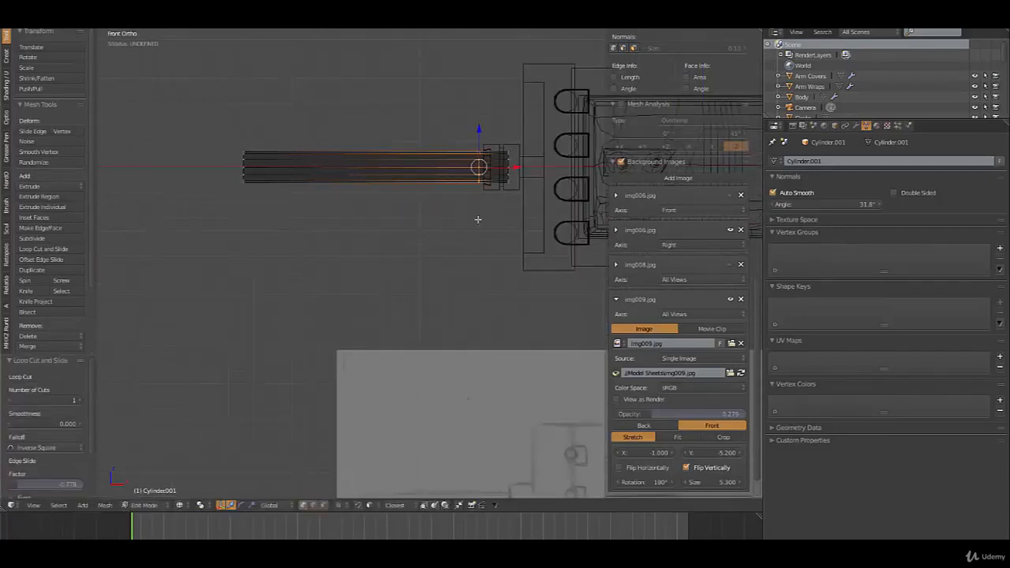
# Add 12 evenly spaced, unslid edge loops along the handle between its free end and the loop near the collar.
pyautogui.keyDown('shift'); pyautogui.moveTo(380, 186); pyautogui.dragTo(401, 180, button='middle'); pyautogui.keyUp('shift')
pyautogui.keyDown('shift'); pyautogui.moveTo(494, 269); pyautogui.dragTo(439, 173, button='middle'); pyautogui.keyUp('shift')
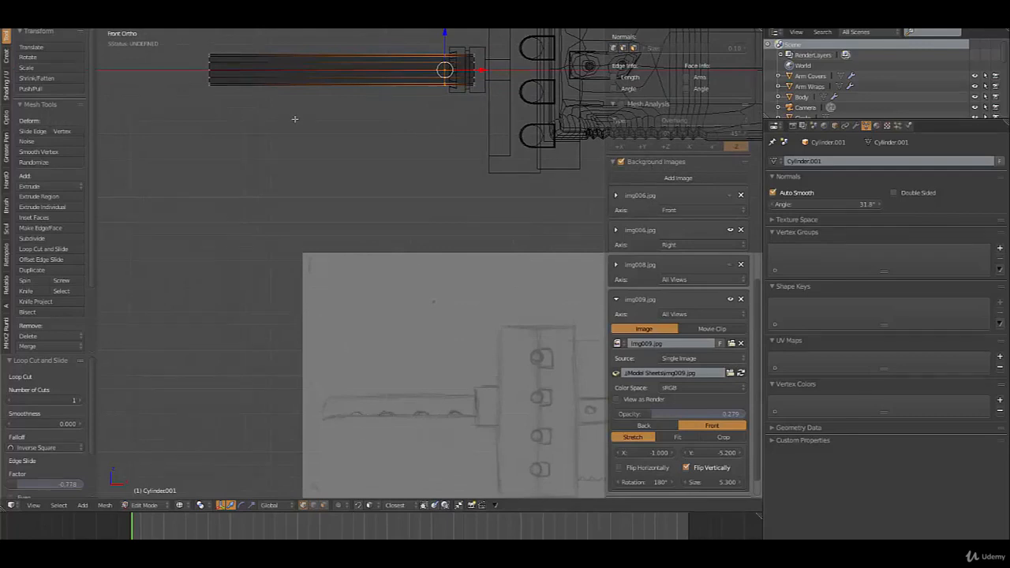
pyautogui.keyDown('shift'); pyautogui.moveTo(296, 119); pyautogui.dragTo(322, 202, button='middle'); pyautogui.keyUp('shift')
pyautogui.hotkey('ctrl', 'r')
pyautogui.scroll(1, 392, 151)
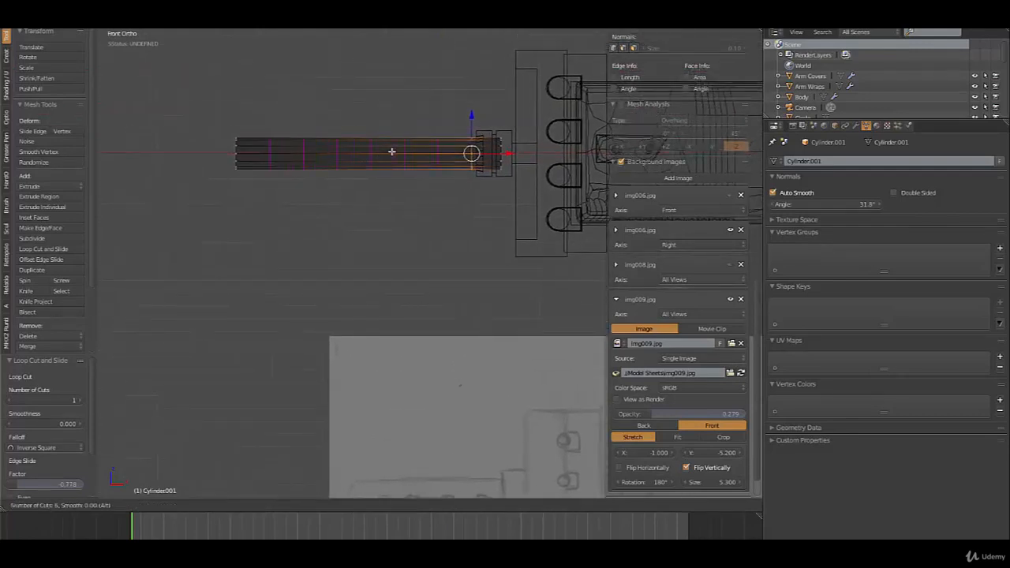
pyautogui.scroll(2, 391, 151)
pyautogui.click(390, 151)
pyautogui.rightClick(391, 151)
pyautogui.scroll(2, 399, 211)
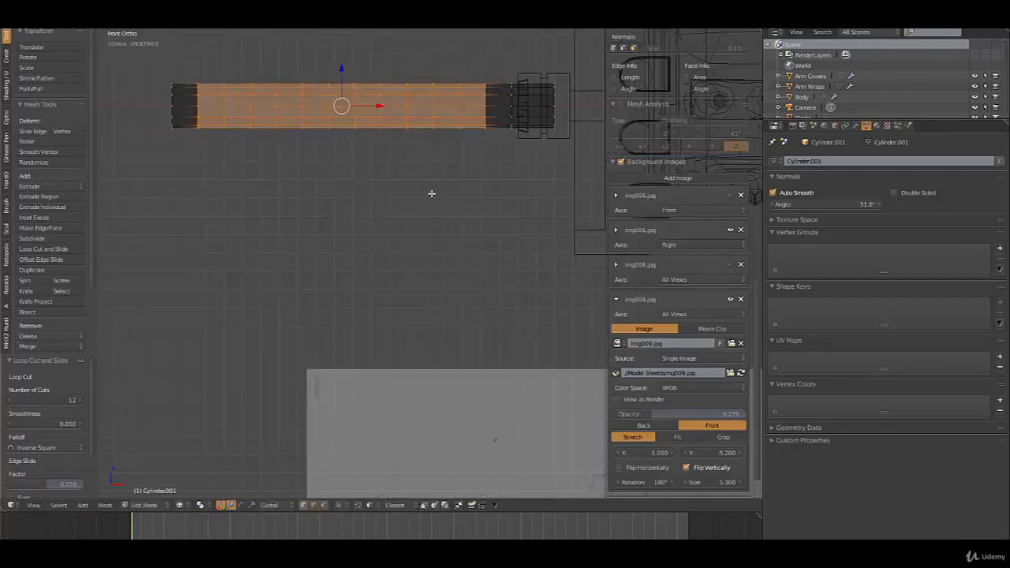
pyautogui.keyDown('shift'); pyautogui.moveTo(433, 208); pyautogui.dragTo(384, 291, button='middle'); pyautogui.keyUp('shift')
pyautogui.scroll(3, 444, 273)
pyautogui.keyDown('shift'); pyautogui.moveTo(446, 247); pyautogui.dragTo(435, 279, button='middle'); pyautogui.keyUp('shift')
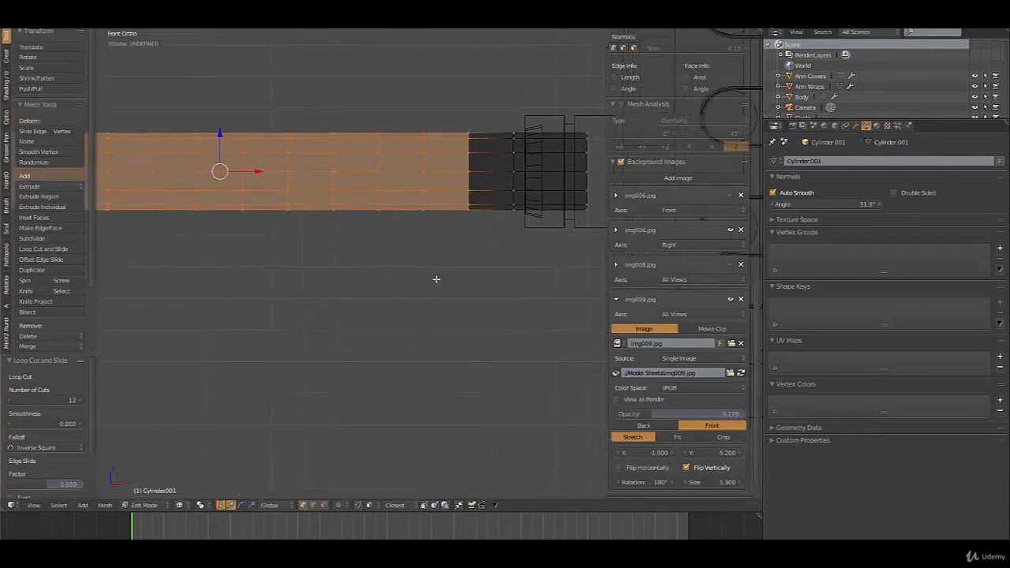
pyautogui.click(424, 209)
pyautogui.press('a')
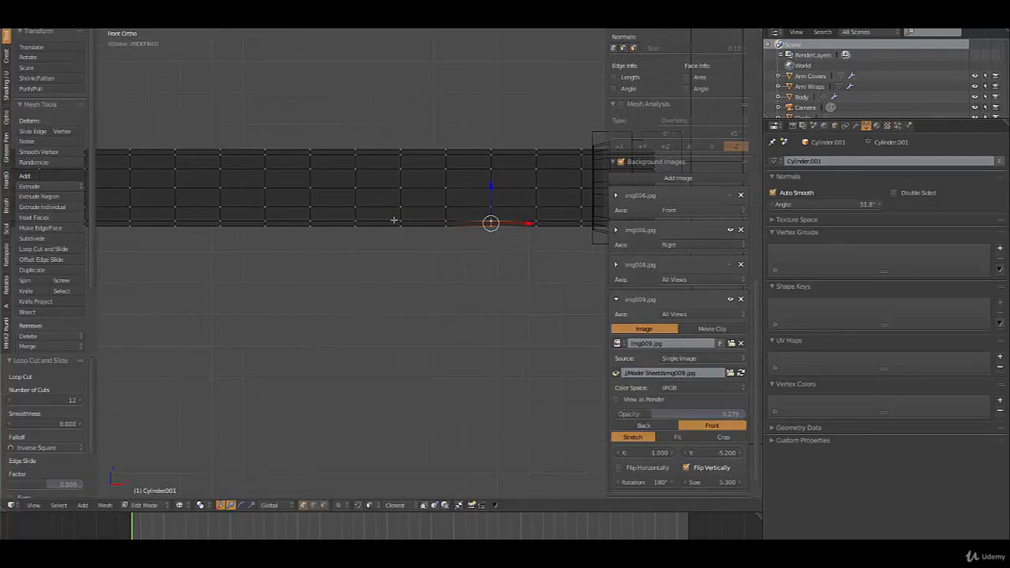
pyautogui.keyDown('shift'); pyautogui.rightClick(400, 222); pyautogui.keyUp('shift')
pyautogui.keyDown('shift'); pyautogui.rightClick(401, 227); pyautogui.keyUp('shift')
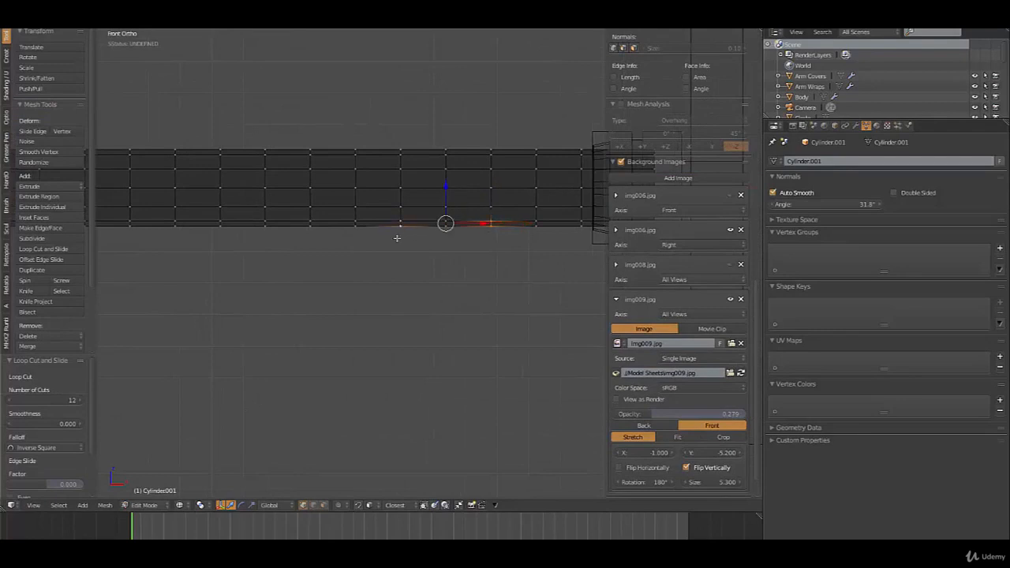
pyautogui.keyDown('shift'); pyautogui.rightClick(309, 219); pyautogui.keyUp('shift')
pyautogui.keyDown('shift'); pyautogui.rightClick(308, 228); pyautogui.keyUp('shift')
pyautogui.keyDown('shift'); pyautogui.moveTo(271, 239); pyautogui.dragTo(361, 242, button='middle'); pyautogui.keyUp('shift')
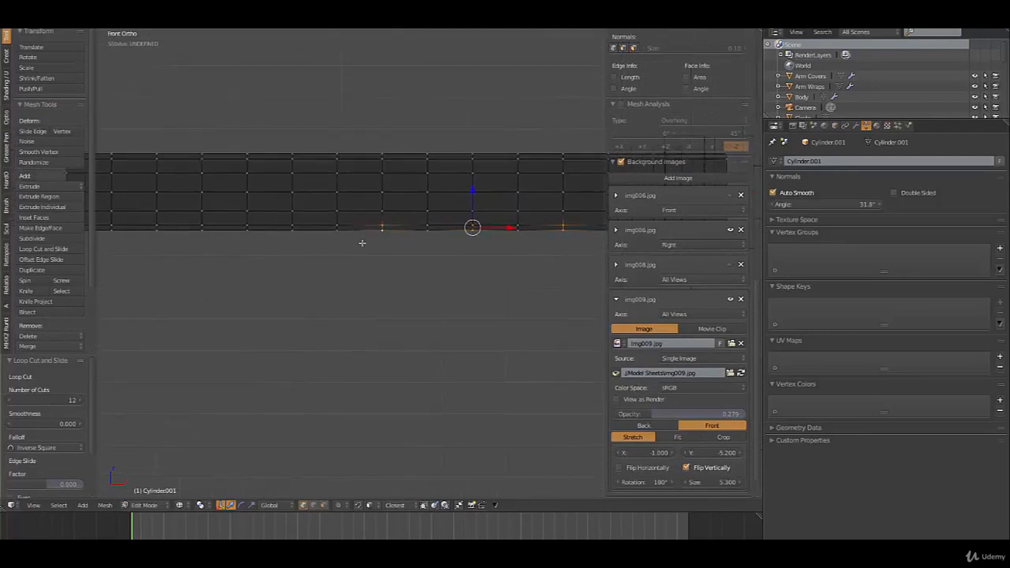
pyautogui.keyDown('shift'); pyautogui.rightClick(308, 226); pyautogui.keyUp('shift')
pyautogui.scroll(-4, 339, 257)
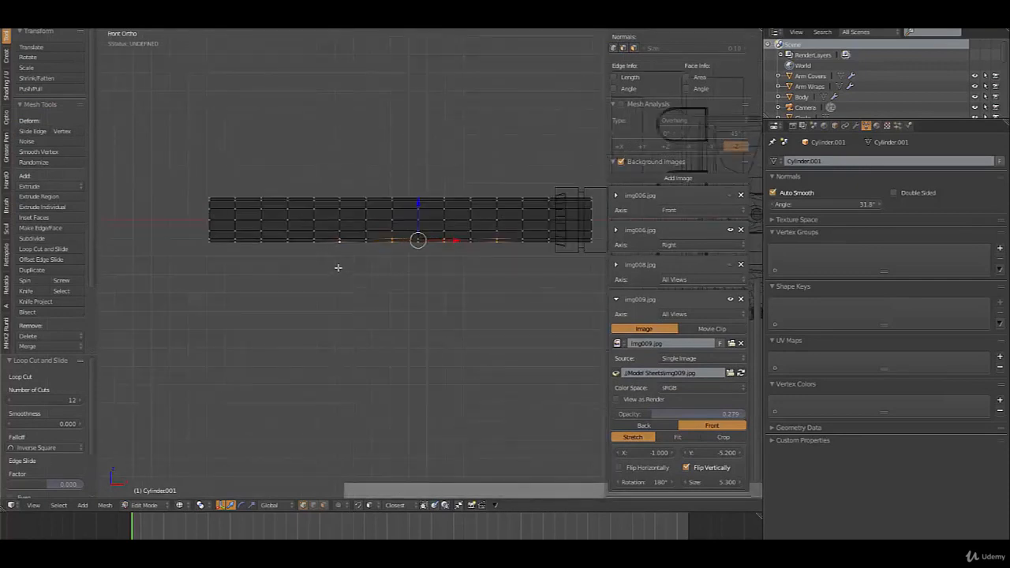
pyautogui.hotkey('ctrl', 'z')
pyautogui.hotkey('ctrl', 'z')
pyautogui.hotkey('ctrl', 'z')
pyautogui.hotkey('ctrl', 'z')
pyautogui.hotkey('ctrl', 'z')
pyautogui.hotkey('ctrl', 'z')
pyautogui.hotkey('ctrl', 'z')
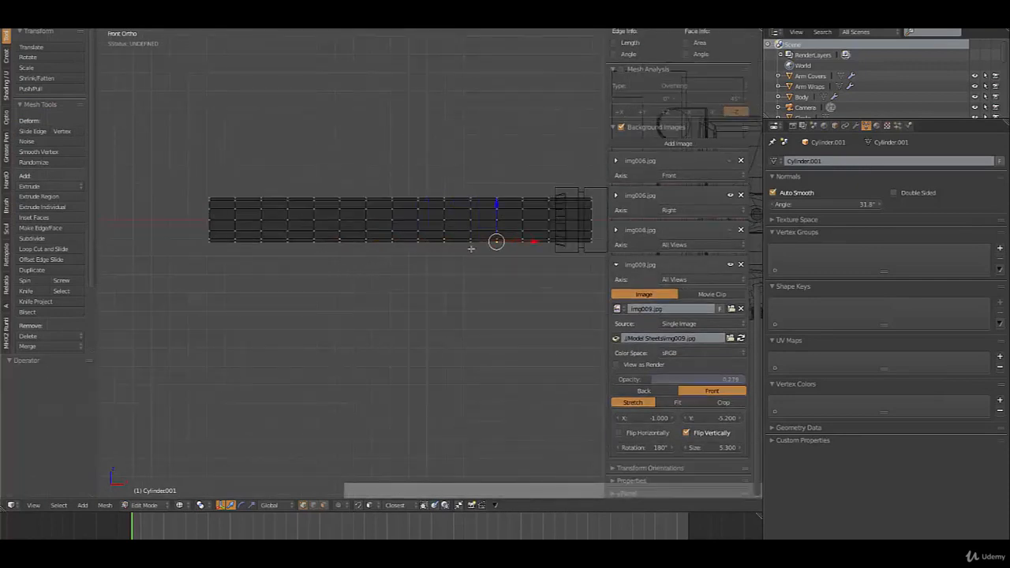
# Select four vertices on the handle's underside, one at every third edge loop.
pyautogui.keyDown('shift'); pyautogui.moveTo(484, 276); pyautogui.dragTo(406, 280, button='middle'); pyautogui.keyUp('shift')
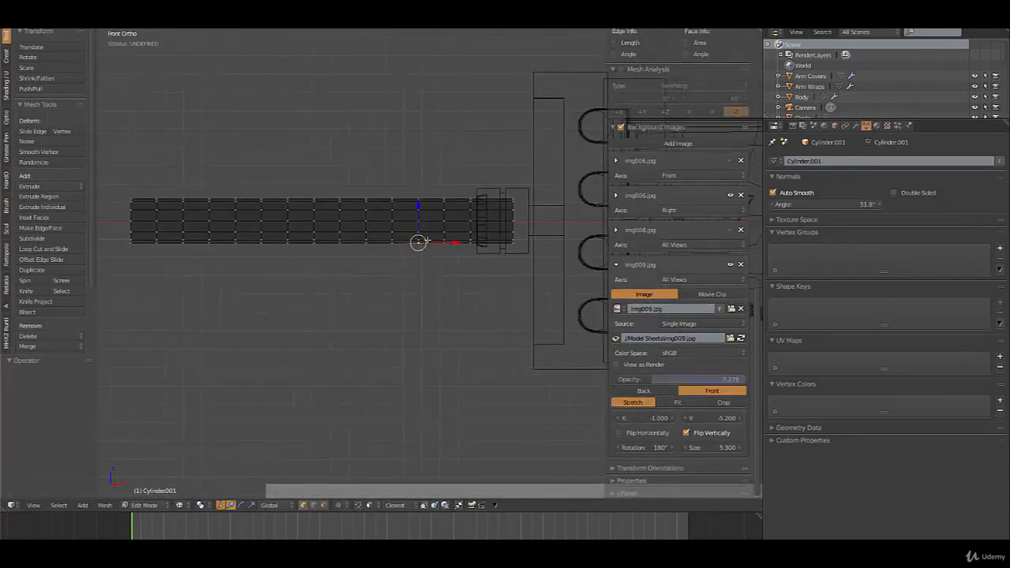
pyautogui.rightClick(419, 239)
pyautogui.keyDown('shift'); pyautogui.rightClick(419, 238); pyautogui.keyUp('shift')
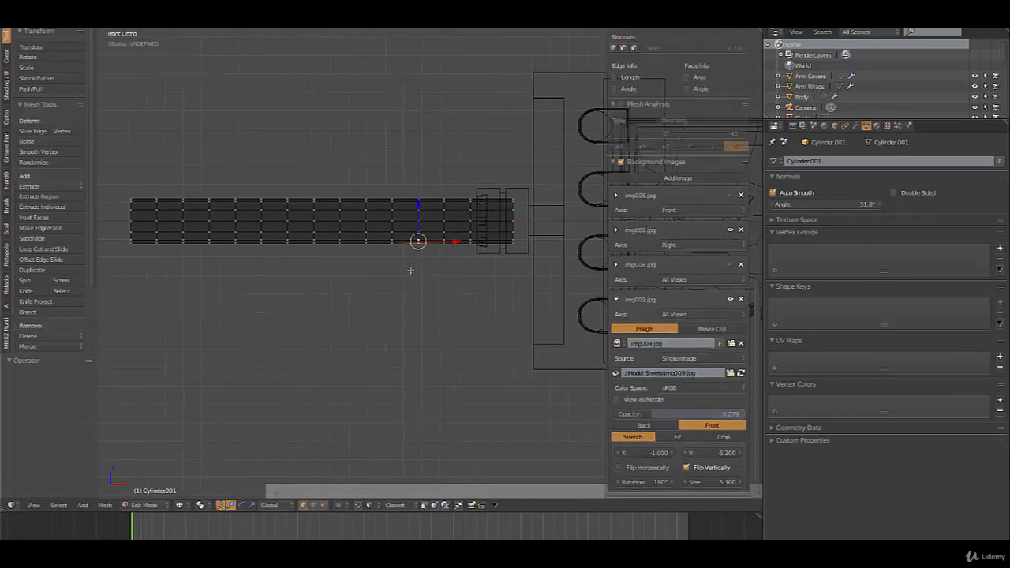
pyautogui.keyDown('shift'); pyautogui.rightClick(340, 240); pyautogui.keyUp('shift')
pyautogui.keyDown('shift'); pyautogui.rightClick(261, 244); pyautogui.keyUp('shift')
pyautogui.keyDown('shift'); pyautogui.rightClick(261, 244); pyautogui.keyUp('shift')
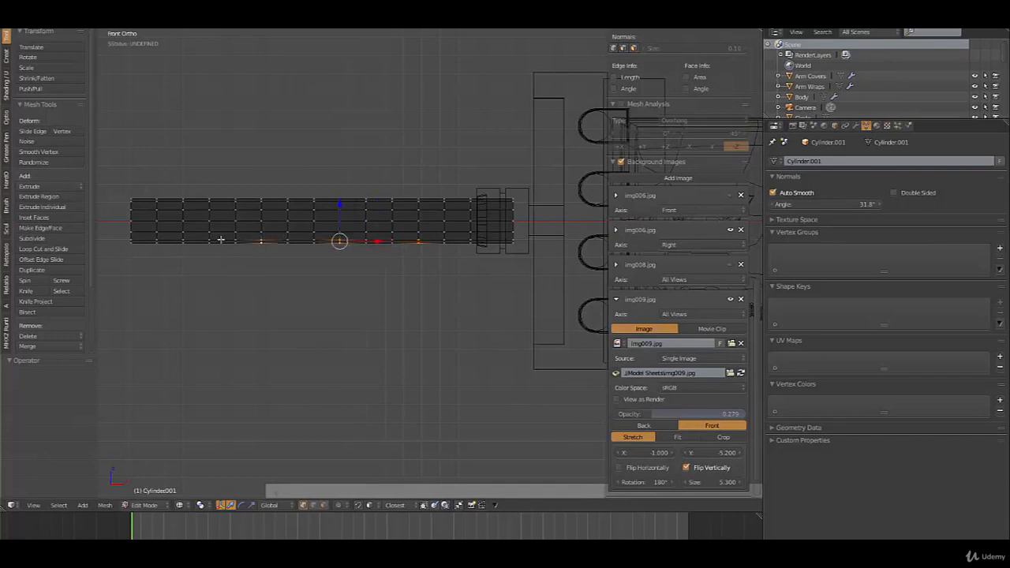
pyautogui.keyDown('shift'); pyautogui.rightClick(182, 241); pyautogui.keyUp('shift')
# Raise the four selected vertices along Z with proportional editing to form finger grooves in the handle's underside, and return to solid shading.
pyautogui.moveTo(300, 204); pyautogui.dragTo(304, 199)
pyautogui.press('o')
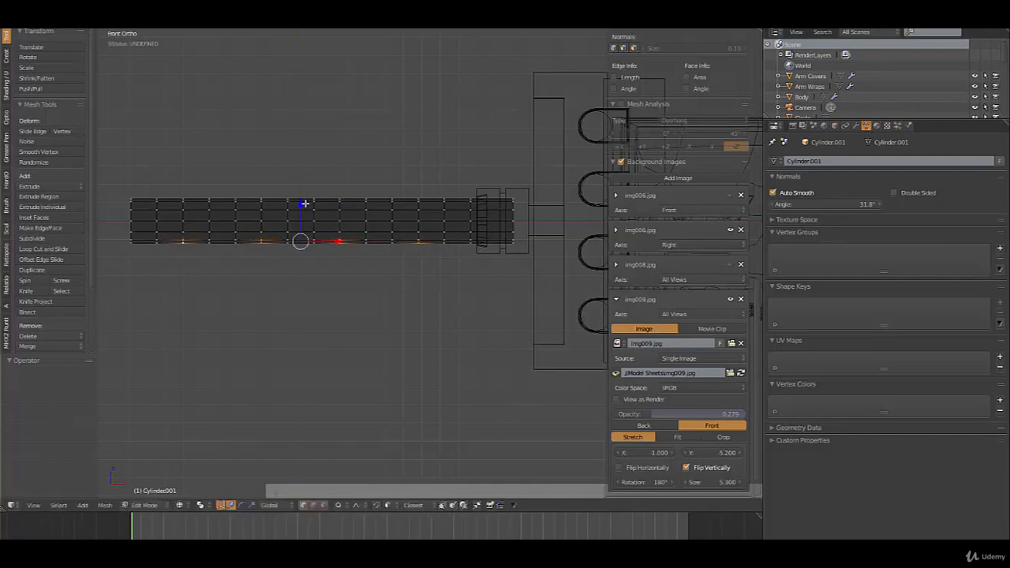
pyautogui.moveTo(301, 207); pyautogui.dragTo(302, 198)
pyautogui.scroll(-8, 303, 203)
pyautogui.press('a')
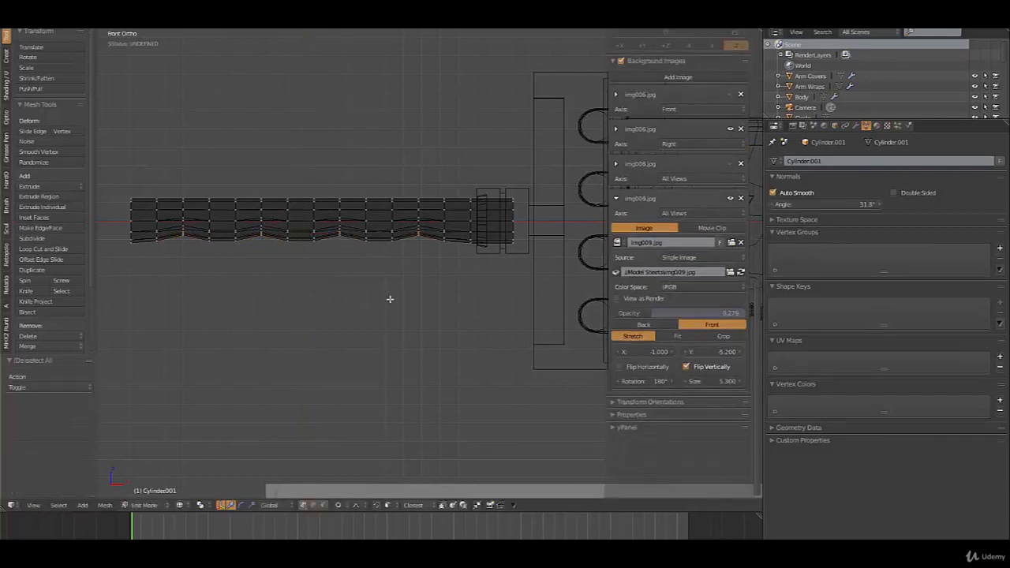
pyautogui.press('z')
pyautogui.press('Tab')
pyautogui.moveTo(411, 309)
pyautogui.mouseDown(button='middle')
pyautogui.moveTo(415, 198)
pyautogui.moveTo(404, 289)
pyautogui.mouseUp(button='middle')
pyautogui.press('Tab')
pyautogui.moveTo(400, 246)
pyautogui.mouseDown(button='middle')
pyautogui.moveTo(406, 160)
pyautogui.moveTo(413, 250)
pyautogui.mouseUp(button='middle')
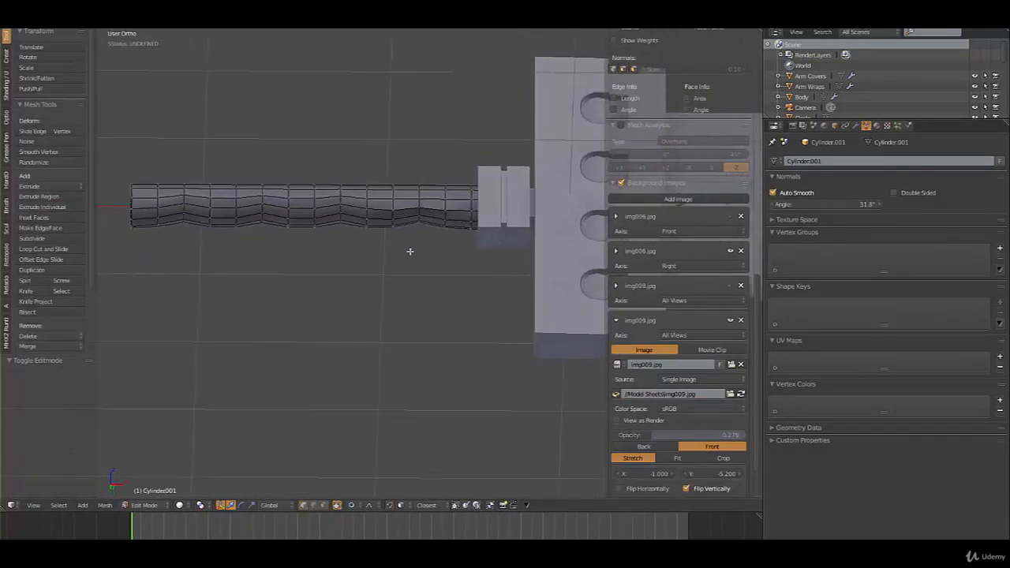
# Examine the finger grooves along the handle's underside from the front and from slightly below.
pyautogui.scroll(5, 413, 250)
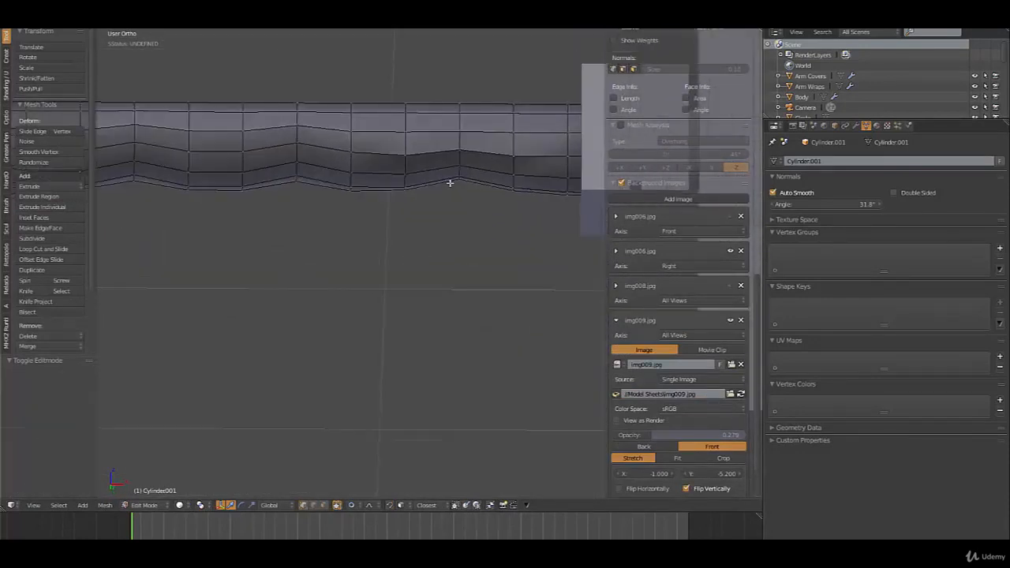
pyautogui.press('KP_1')
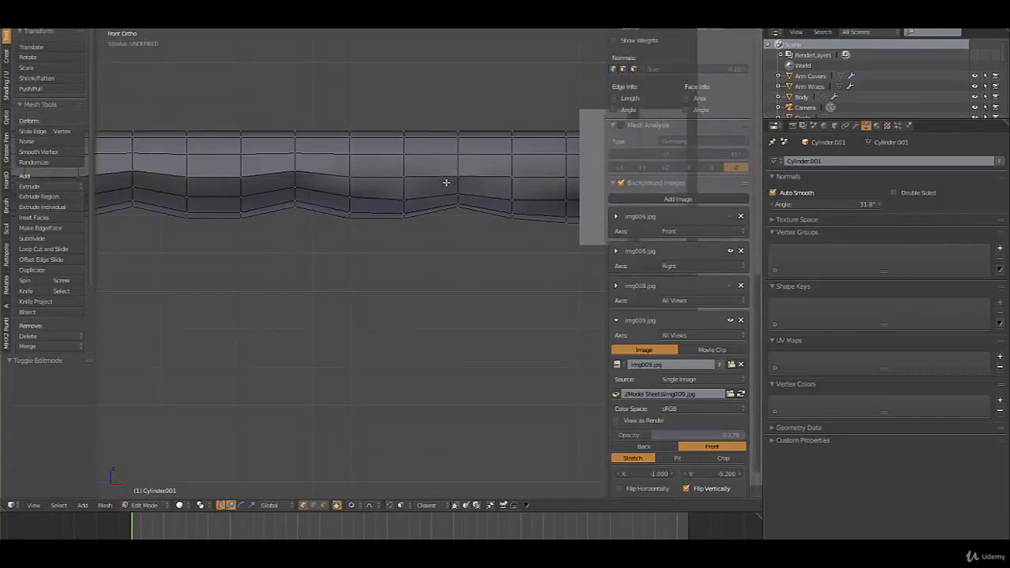
pyautogui.scroll(-4, 446, 183)
pyautogui.scroll(2, 397, 301)
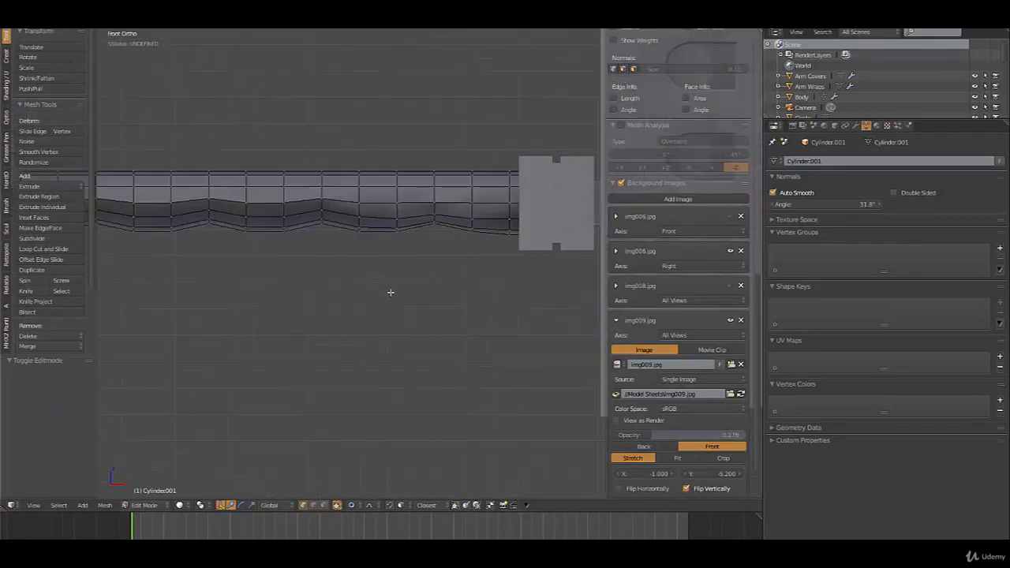
pyautogui.scroll(2, 382, 277)
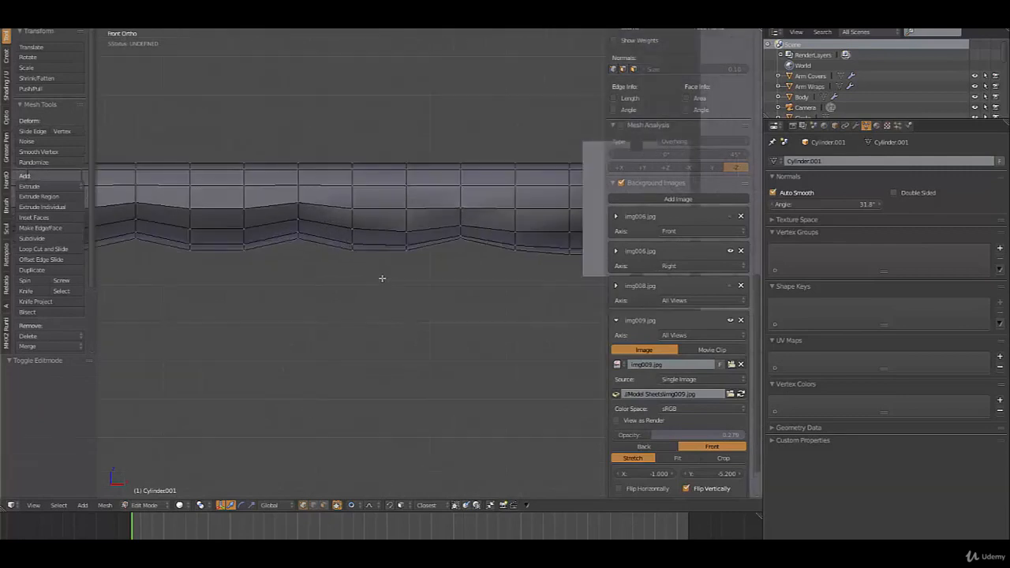
pyautogui.scroll(1, 414, 274)
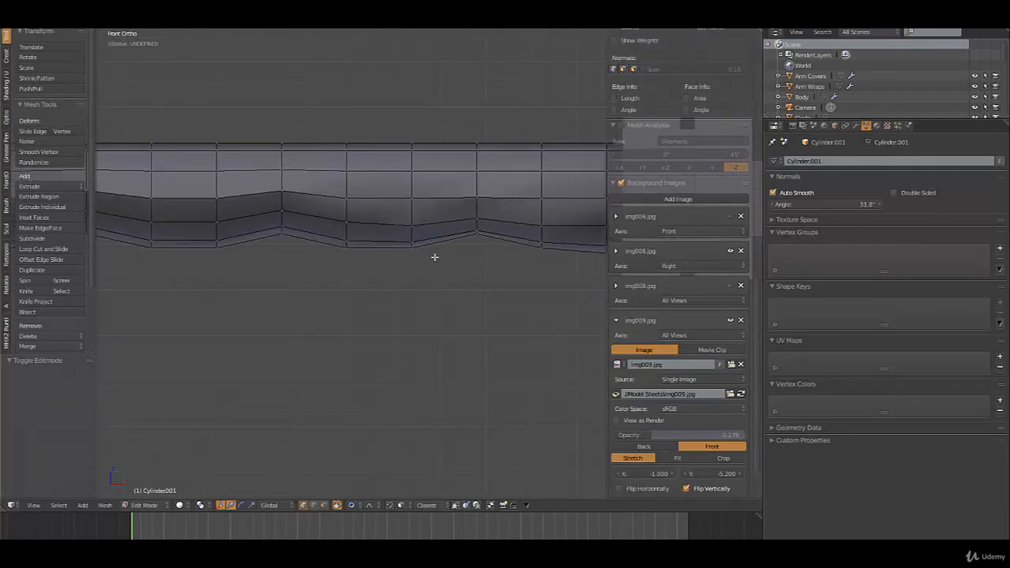
pyautogui.moveTo(471, 242); pyautogui.dragTo(486, 137, button='middle')
pyautogui.moveTo(512, 197); pyautogui.dragTo(510, 183, button='middle')
# Select the opposite side vertices on the two edge loops flanking the finger groove nearest the collar block.
pyautogui.press('ctrl+KP_7')
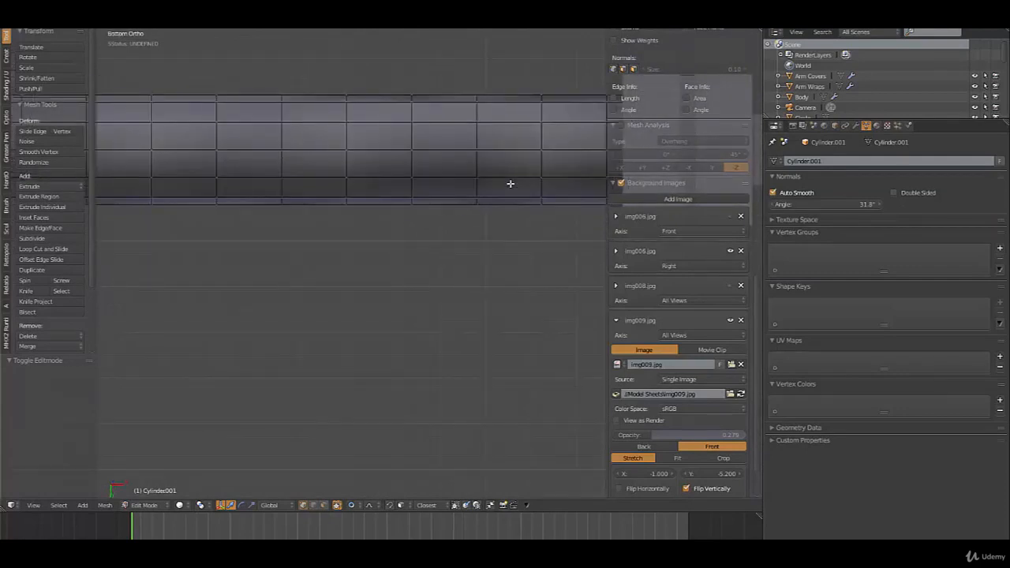
pyautogui.keyDown('shift'); pyautogui.moveTo(495, 164); pyautogui.dragTo(470, 180, button='middle'); pyautogui.keyUp('shift')
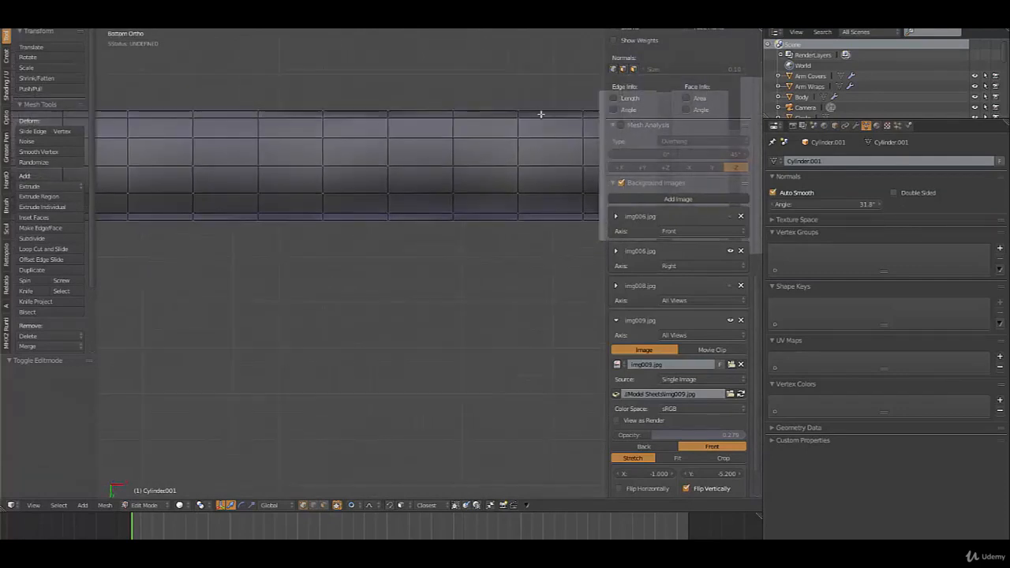
pyautogui.rightClick(518, 118)
pyautogui.keyDown('shift'); pyautogui.rightClick(524, 194); pyautogui.keyUp('shift')
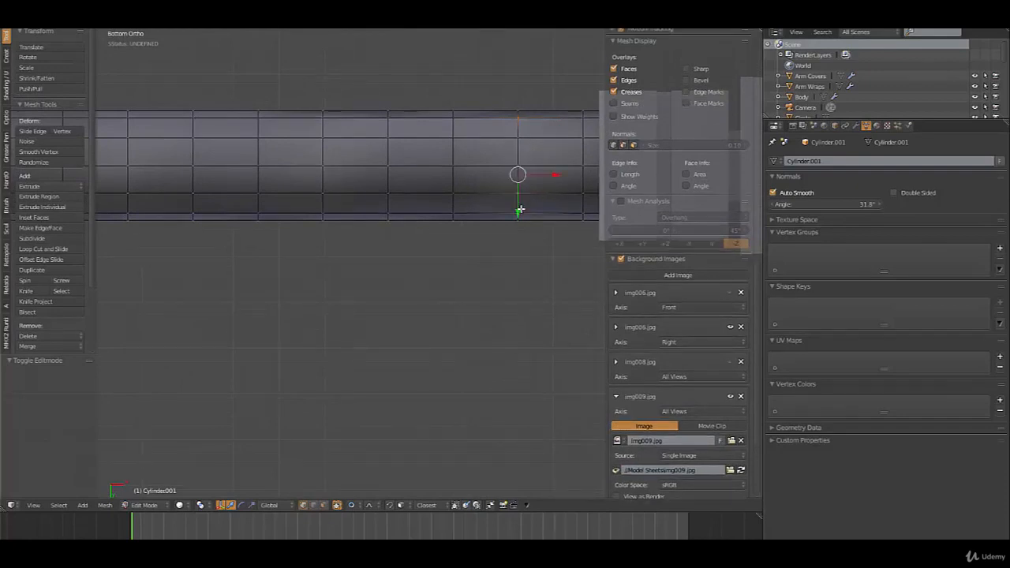
pyautogui.moveTo(530, 204); pyautogui.dragTo(531, 177, button='middle')
pyautogui.keyDown('shift'); pyautogui.rightClick(362, 113); pyautogui.keyUp('shift')
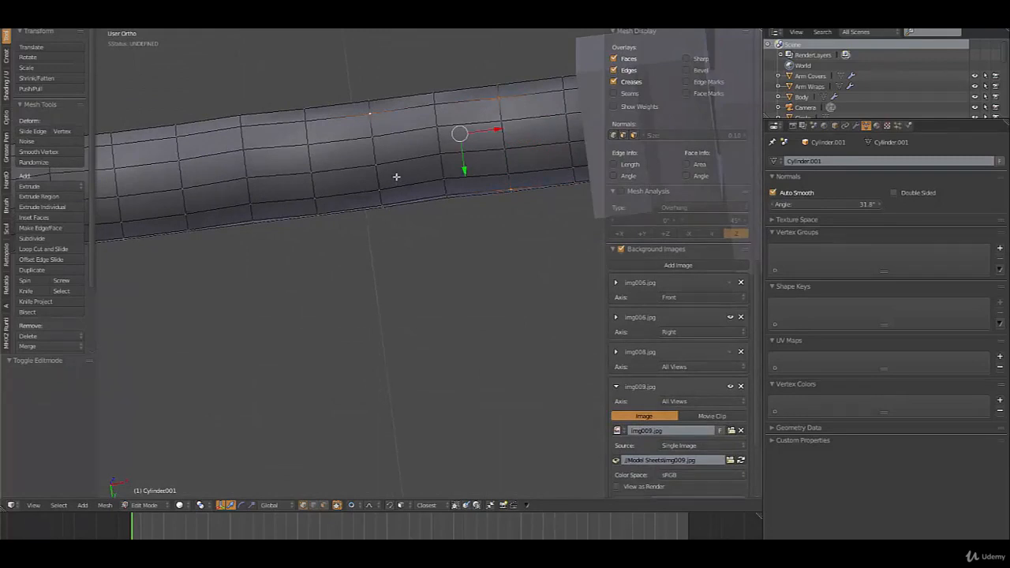
pyautogui.moveTo(396, 176); pyautogui.dragTo(384, 207, button='middle')
pyautogui.keyDown('shift'); pyautogui.rightClick(377, 213); pyautogui.keyUp('shift')
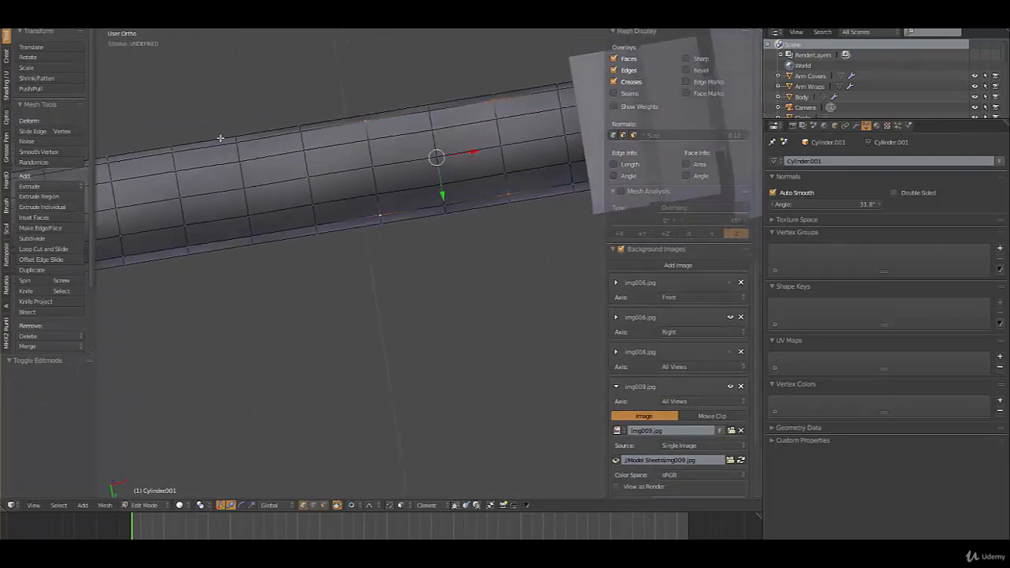
# Add the side vertex pairs on the next three ridge loops toward the free end, skipping the loop at the groove's deepest point.
pyautogui.moveTo(229, 188); pyautogui.dragTo(252, 264, button='middle')
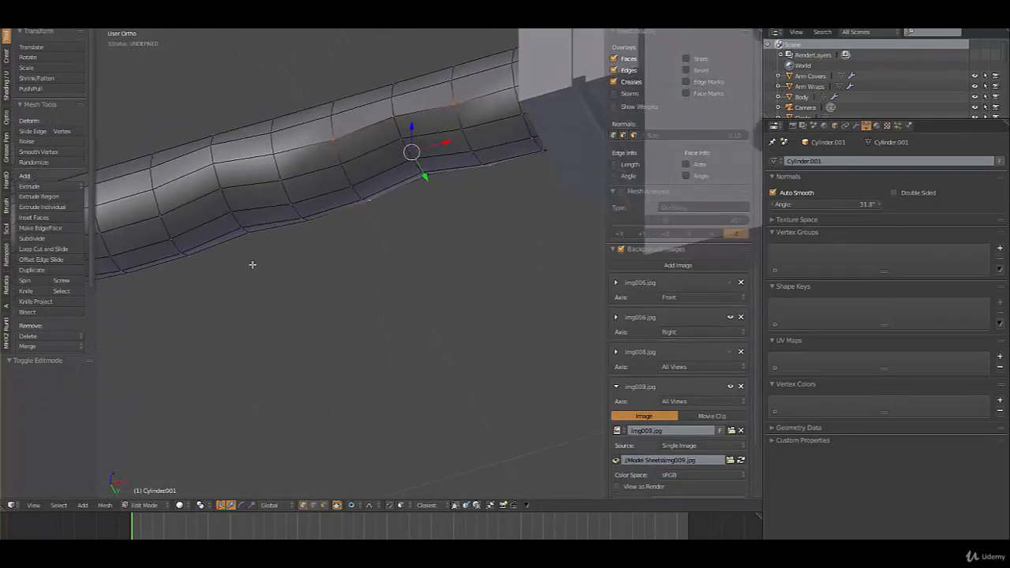
pyautogui.moveTo(246, 212); pyautogui.dragTo(341, 207, button='middle')
pyautogui.keyDown('shift'); pyautogui.rightClick(384, 228); pyautogui.keyUp('shift')
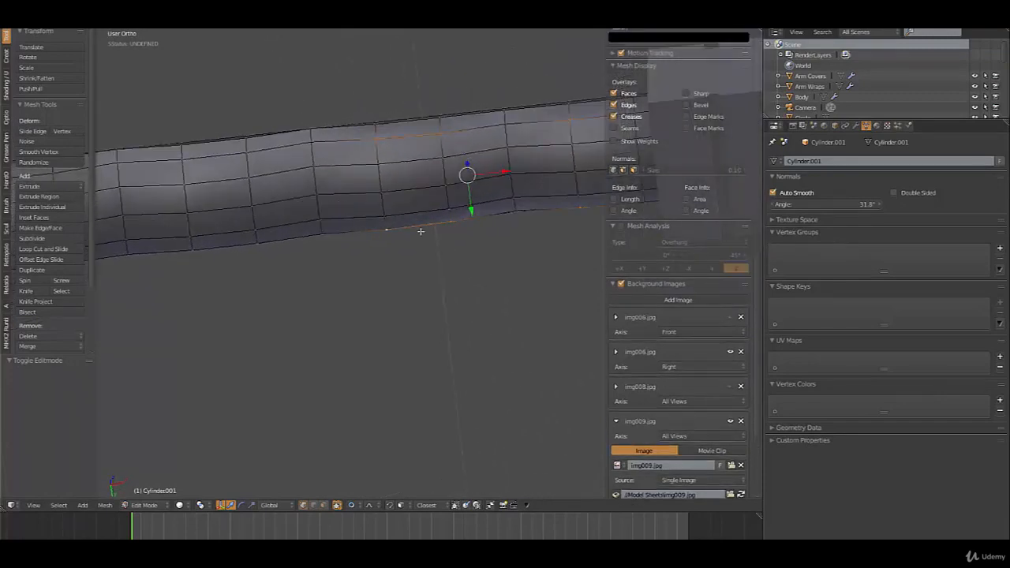
pyautogui.moveTo(420, 231); pyautogui.dragTo(369, 190, button='middle')
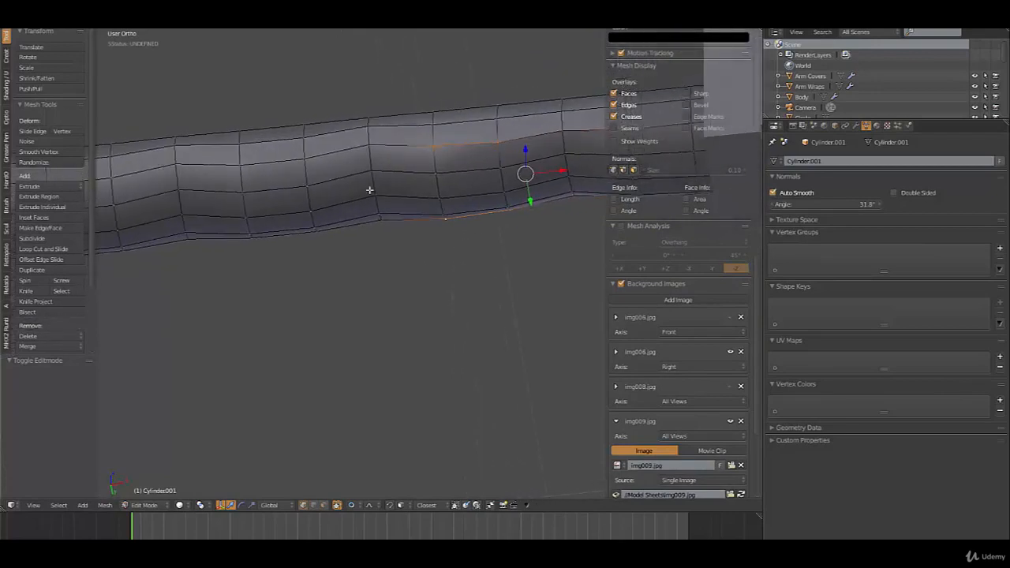
pyautogui.keyDown('shift'); pyautogui.rightClick(300, 158); pyautogui.keyUp('shift')
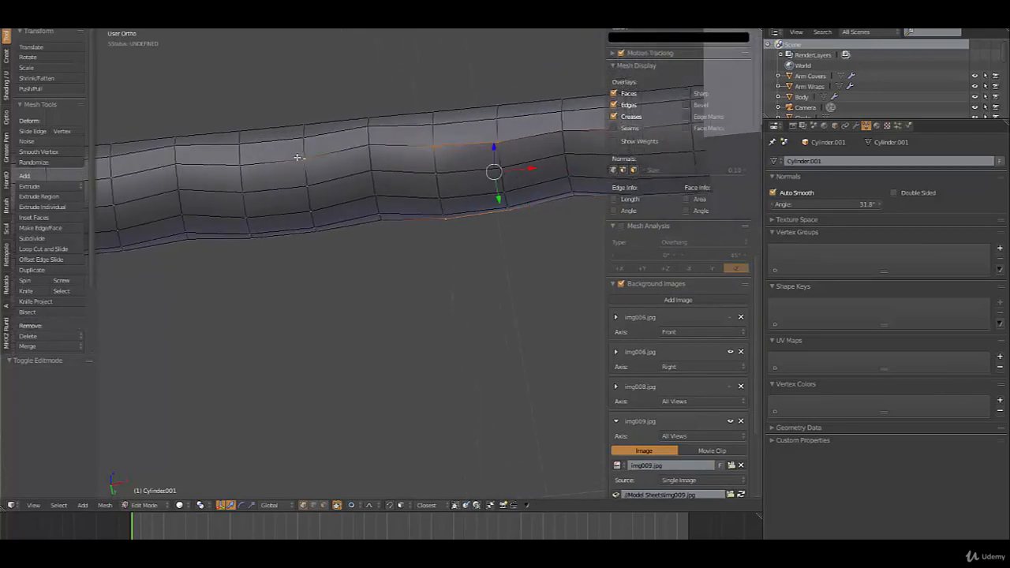
pyautogui.keyDown('shift'); pyautogui.rightClick(316, 232); pyautogui.keyUp('shift')
pyautogui.keyDown('shift'); pyautogui.rightClick(237, 166); pyautogui.keyUp('shift')
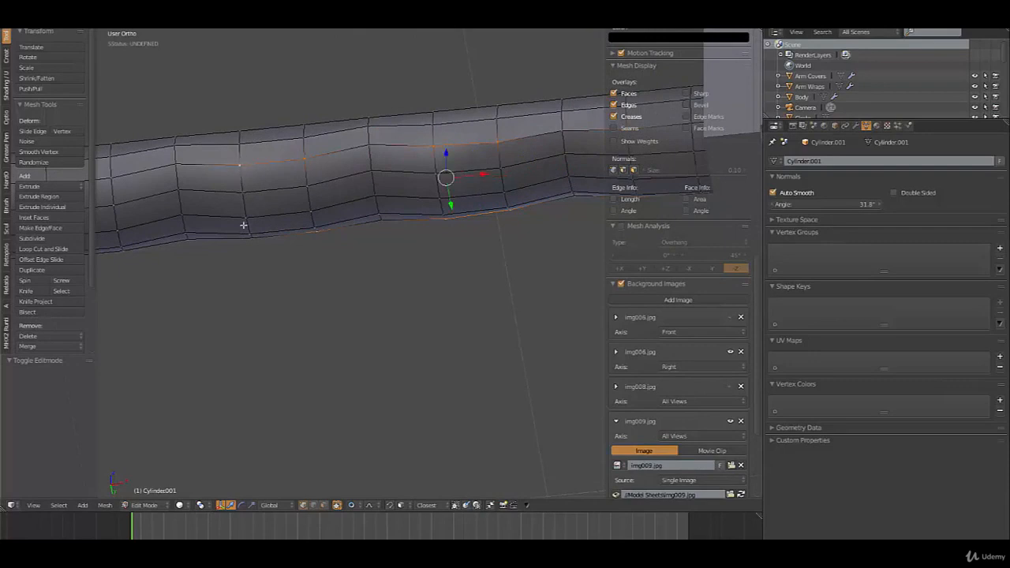
pyautogui.keyDown('shift'); pyautogui.rightClick(251, 238); pyautogui.keyUp('shift')
# Add the side vertex pairs on both loops of the last ridge before the free end, undoing the pick on the outermost groove loop.
pyautogui.moveTo(251, 239); pyautogui.dragTo(244, 174, button='middle')
pyautogui.keyDown('shift'); pyautogui.rightClick(214, 177); pyautogui.keyUp('shift')
pyautogui.keyDown('shift'); pyautogui.rightClick(227, 251); pyautogui.keyUp('shift')
pyautogui.keyDown('shift'); pyautogui.rightClick(241, 148); pyautogui.keyUp('shift')
pyautogui.keyDown('shift'); pyautogui.rightClick(254, 228); pyautogui.keyUp('shift')
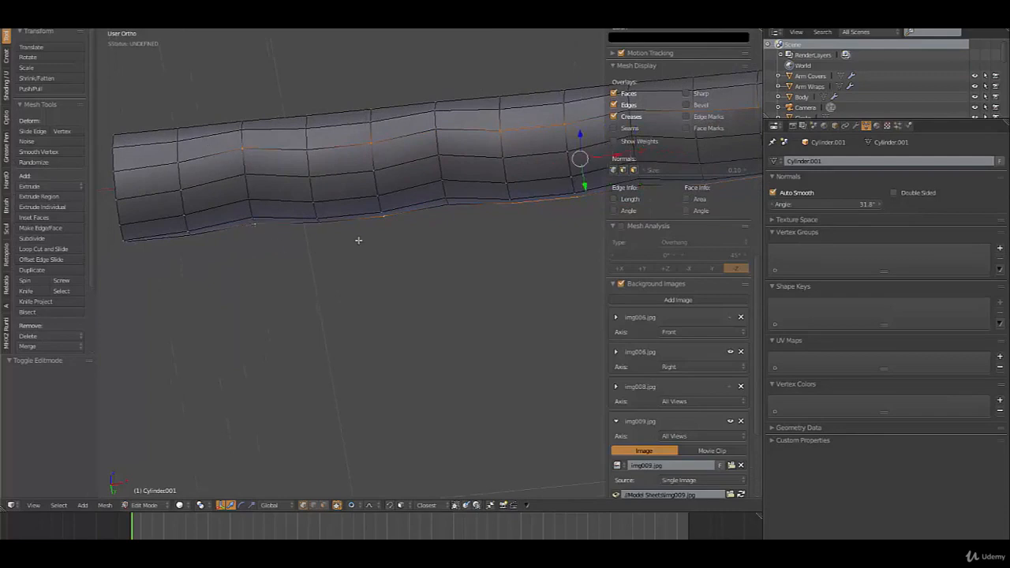
pyautogui.moveTo(361, 237); pyautogui.dragTo(198, 248, button='middle')
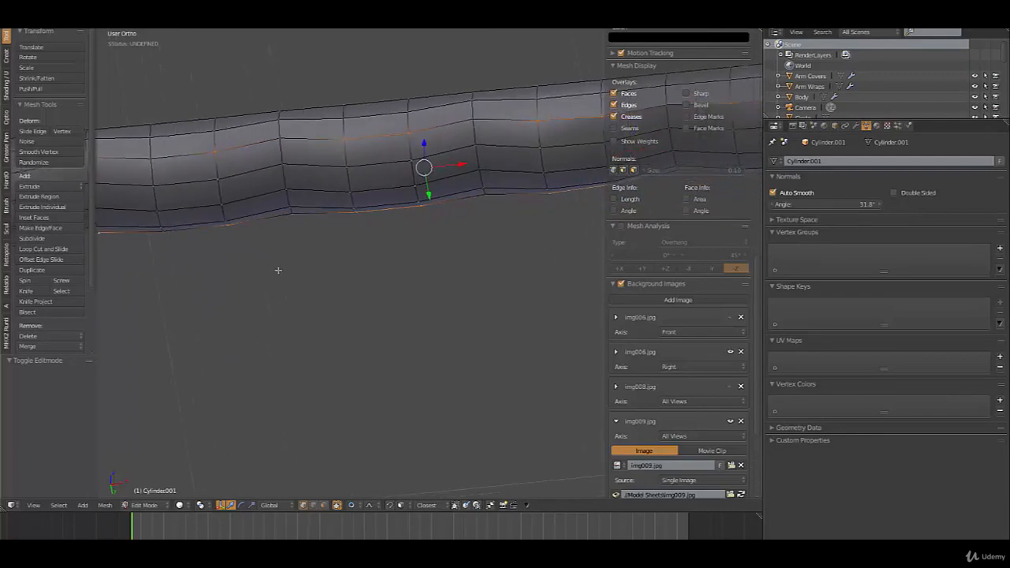
pyautogui.keyDown('shift'); pyautogui.moveTo(264, 270); pyautogui.dragTo(375, 265, button='middle'); pyautogui.keyUp('shift')
pyautogui.hotkey('ctrl', 'z')
pyautogui.hotkey('ctrl', 'z')
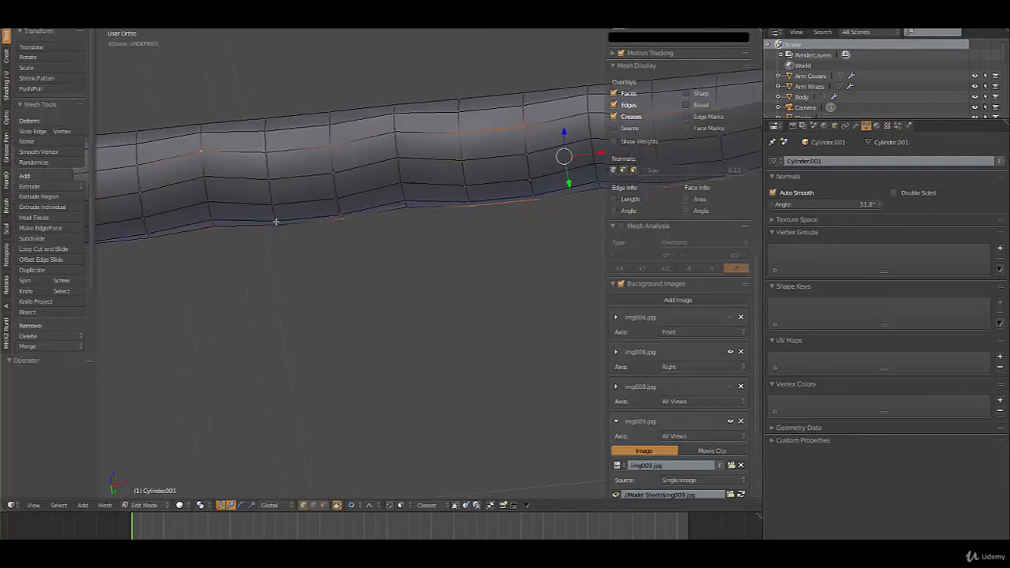
pyautogui.keyDown('shift'); pyautogui.rightClick(277, 230); pyautogui.keyUp('shift')
pyautogui.keyDown('shift'); pyautogui.rightClick(262, 153); pyautogui.keyUp('shift')
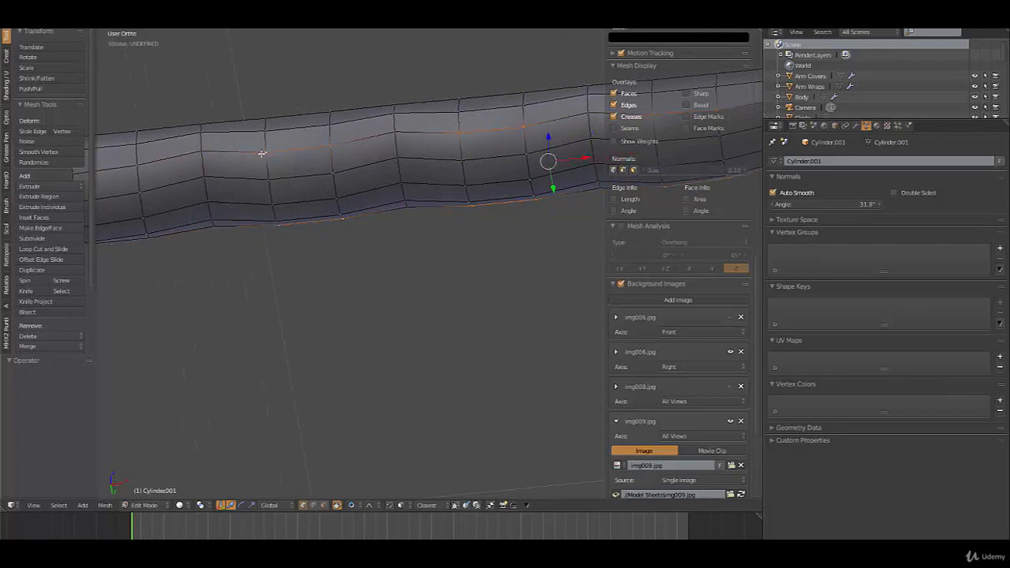
# Scale the selected side vertices inward along Y with a proportional size of about 0.08, and clear the selection.
pyautogui.press('s')
pyautogui.press('x')
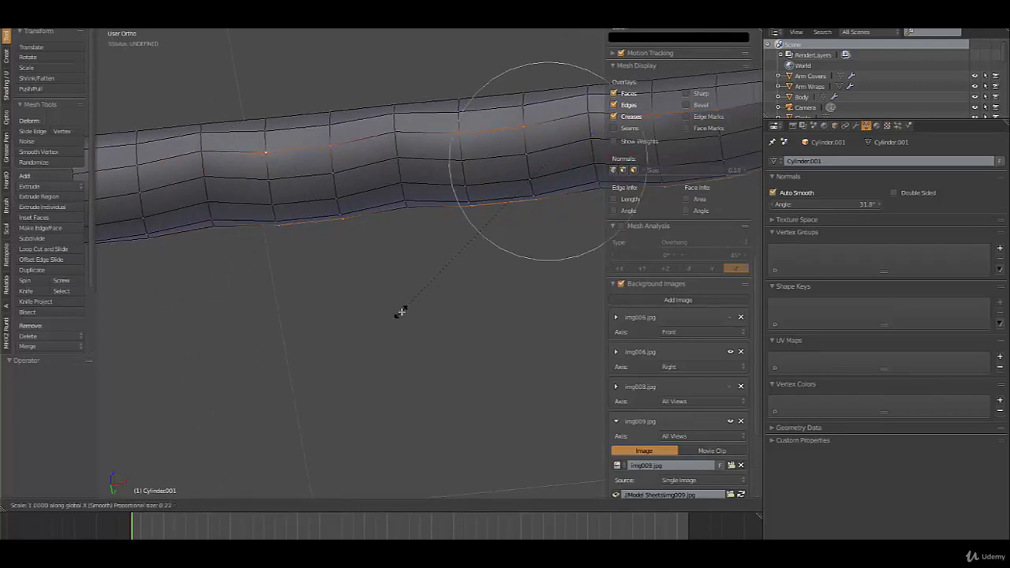
pyautogui.press('y')
pyautogui.scroll(10, 402, 307)
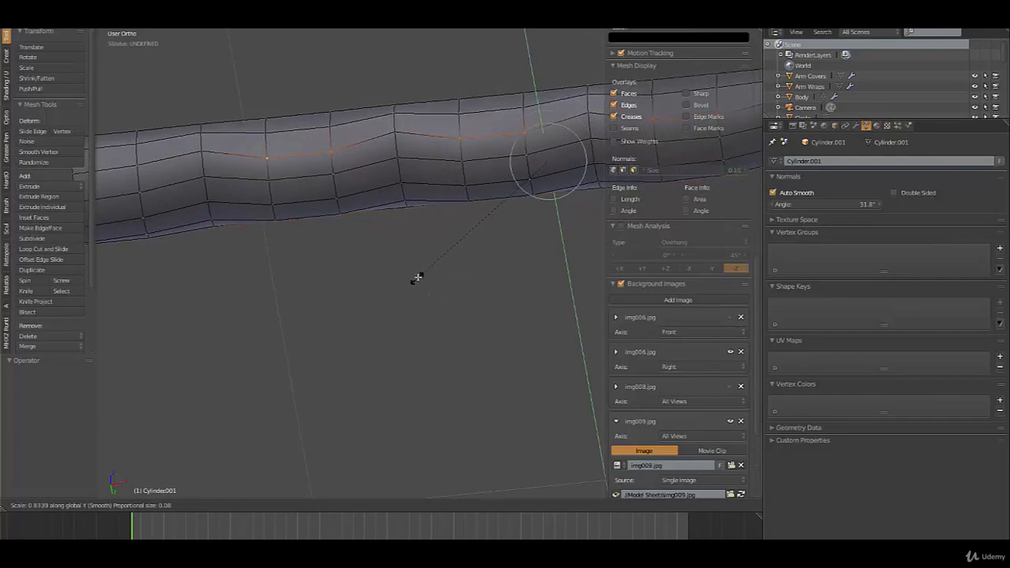
pyautogui.click(422, 267)
pyautogui.press('a')
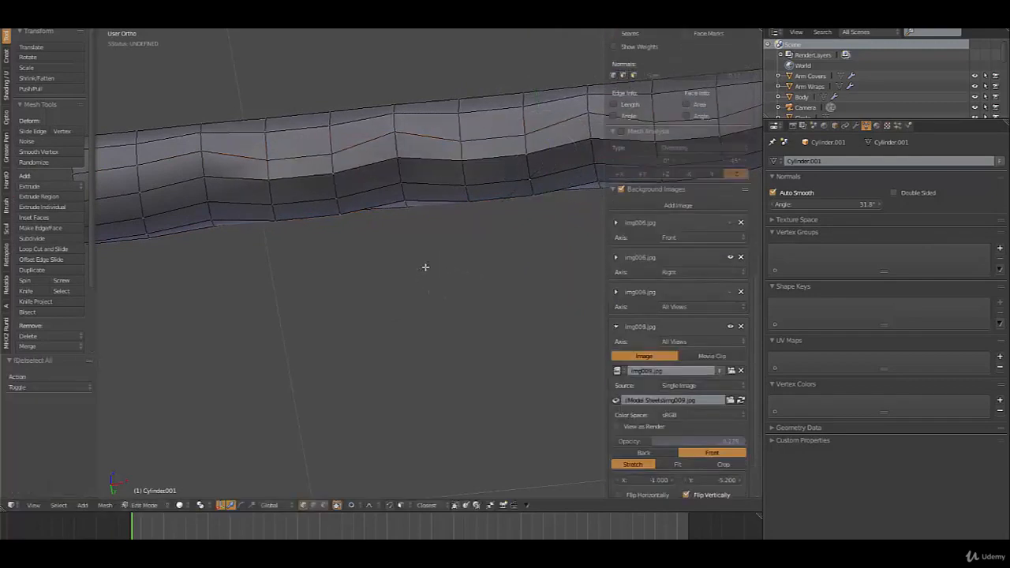
# Leave mesh editing and compare the grooved handle with the reference sketch in the front view.
pyautogui.press('Tab')
pyautogui.scroll(-4, 395, 244)
pyautogui.moveTo(371, 226); pyautogui.dragTo(453, 386, button='middle')
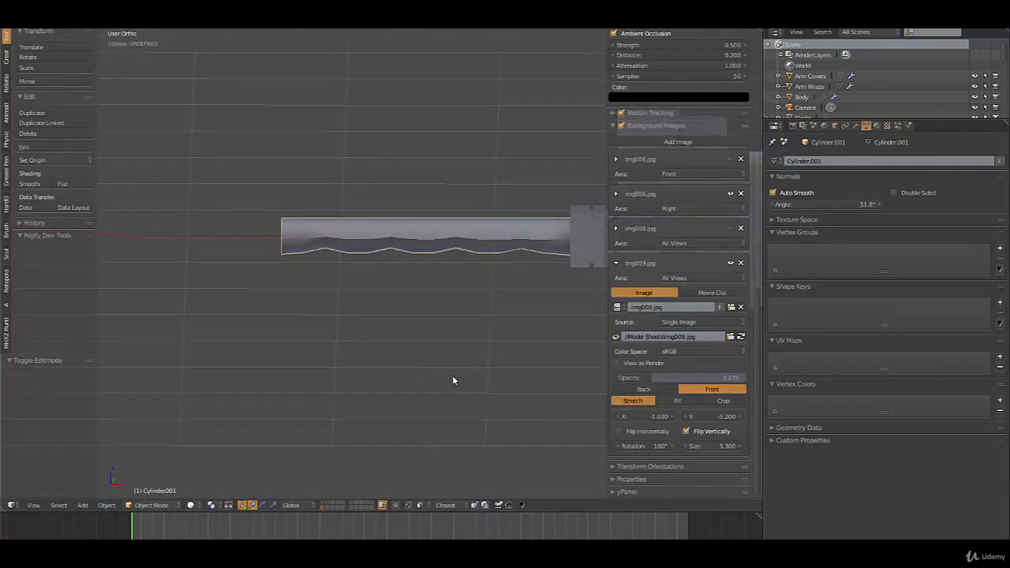
pyautogui.press('KP_1')
pyautogui.scroll(-3, 354, 358)
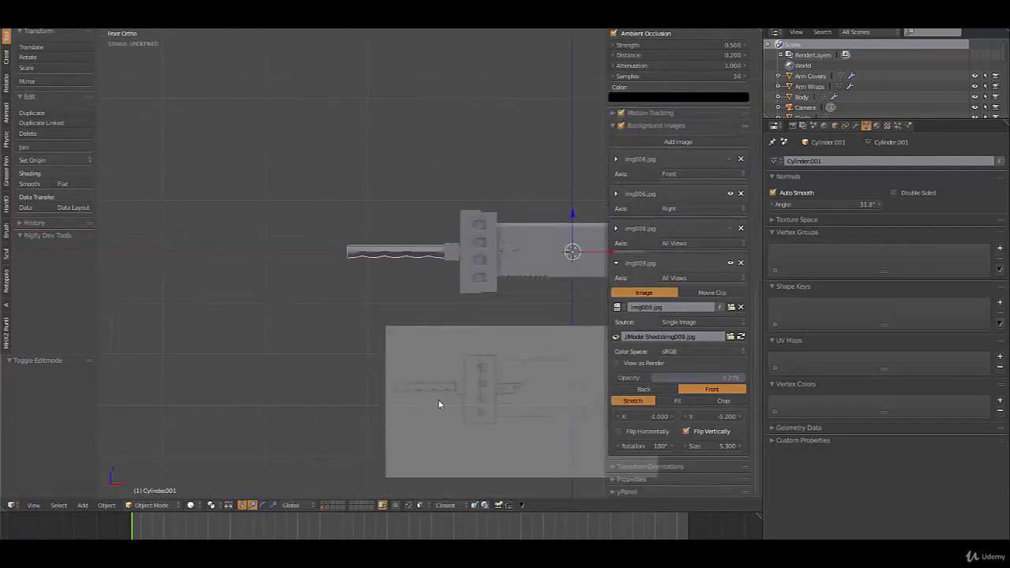
pyautogui.keyDown('shift'); pyautogui.moveTo(439, 405); pyautogui.dragTo(401, 367, button='middle'); pyautogui.keyUp('shift')
pyautogui.scroll(6, 404, 367)
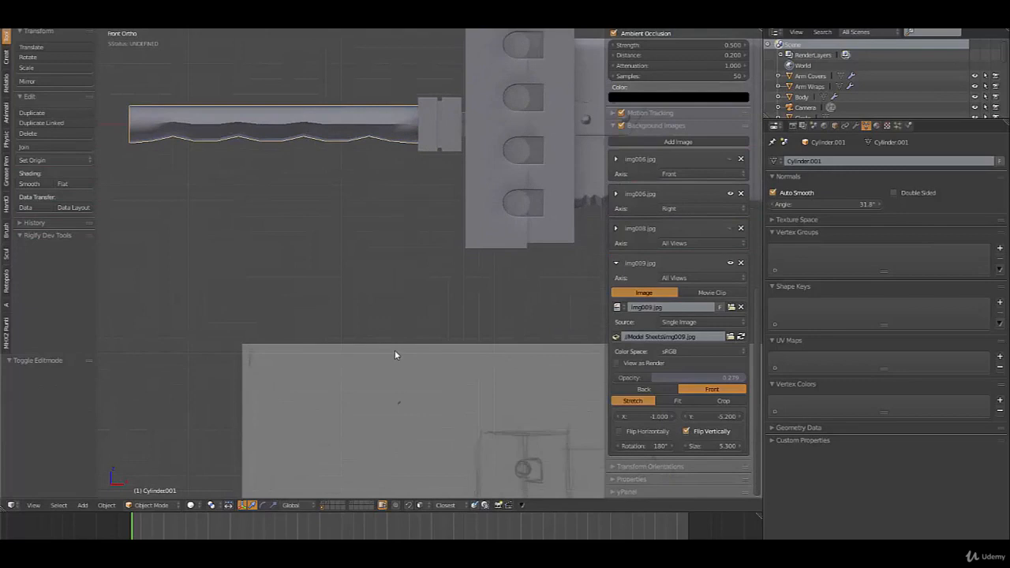
# In face select mode, circle-select the underside faces of the two finger grooves nearest the collar block from the bottom view.
pyautogui.press('Tab')
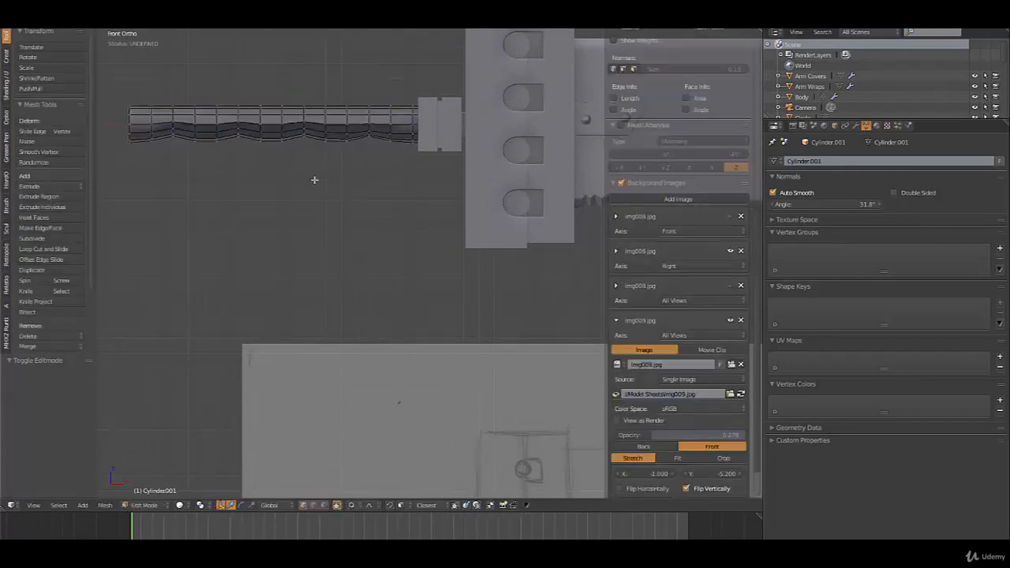
pyautogui.moveTo(313, 179); pyautogui.dragTo(321, 93, button='middle')
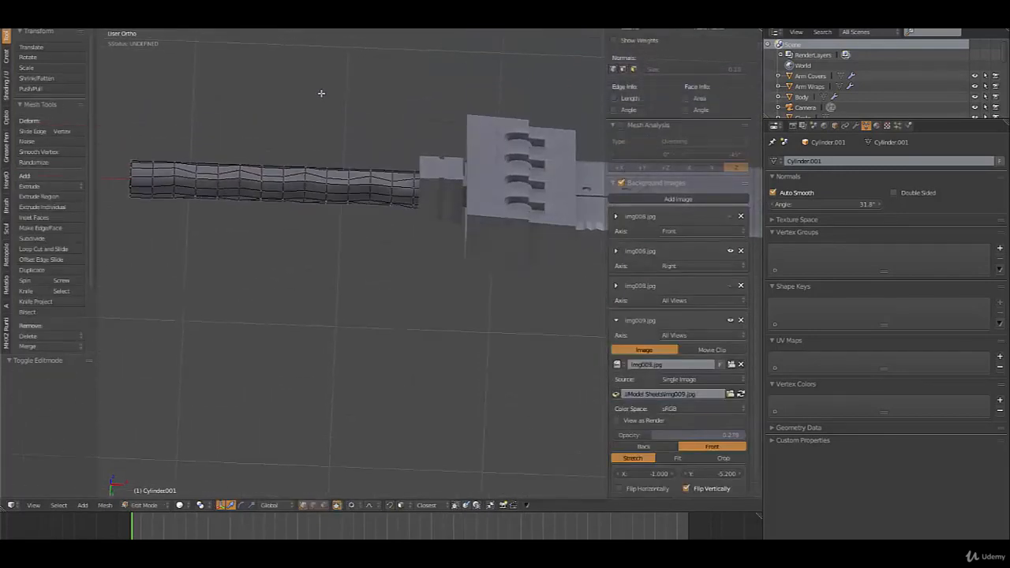
pyautogui.press('ctrl+KP_7')
pyautogui.scroll(5, 429, 288)
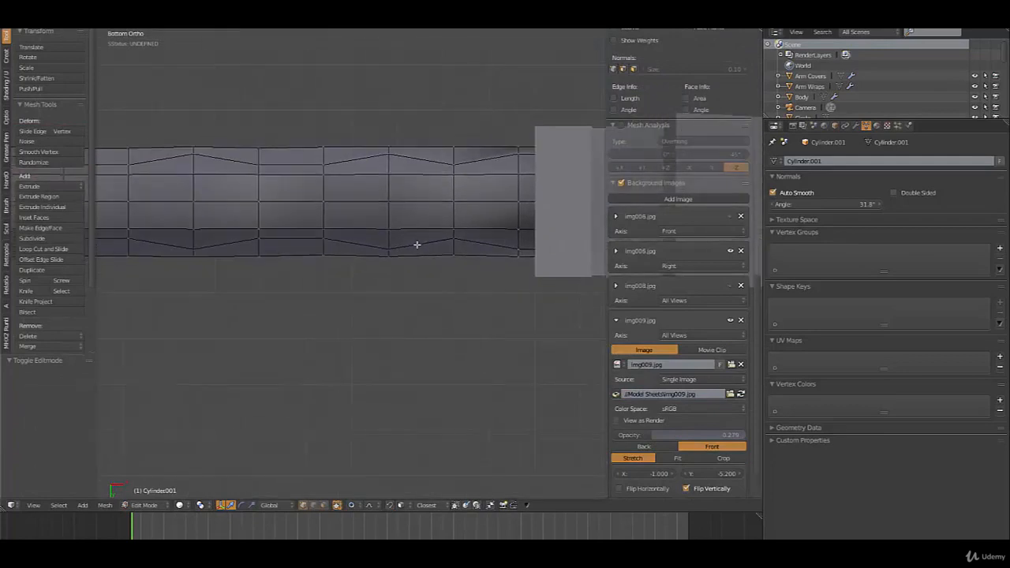
pyautogui.hotkey('ctrl', 'Tab')
pyautogui.click(400, 267)
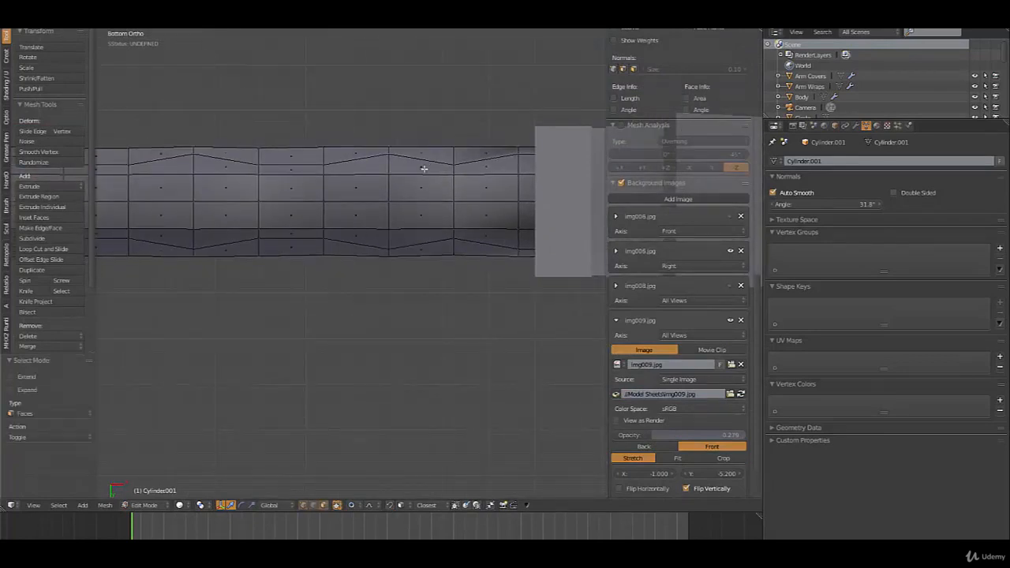
pyautogui.rightClick(424, 169)
pyautogui.press('c')
pyautogui.moveTo(404, 181)
pyautogui.mouseDown()
pyautogui.moveTo(408, 203)
pyautogui.moveTo(392, 224)
pyautogui.moveTo(397, 176)
pyautogui.mouseUp()
pyautogui.moveTo(228, 181)
pyautogui.mouseDown()
pyautogui.moveTo(195, 185)
pyautogui.moveTo(192, 220)
pyautogui.mouseUp()
pyautogui.rightClick(191, 220)
# Add the third finger groove's underside faces to the selection with circle select.
pyautogui.keyDown('shift'); pyautogui.moveTo(188, 197); pyautogui.dragTo(466, 186, button='middle'); pyautogui.keyUp('shift')
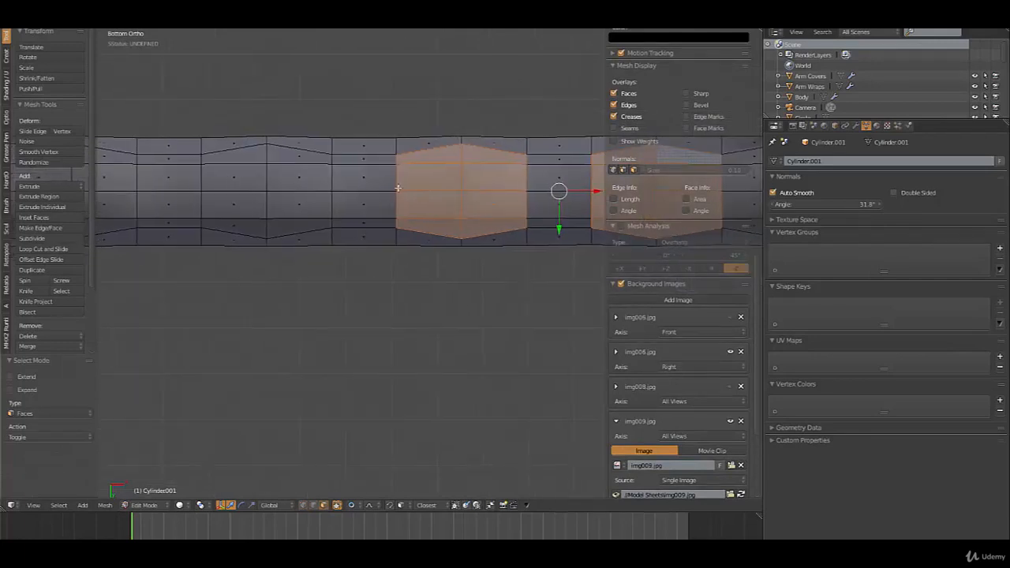
pyautogui.press('c')
pyautogui.moveTo(271, 162); pyautogui.dragTo(266, 214)
pyautogui.rightClick(228, 189)
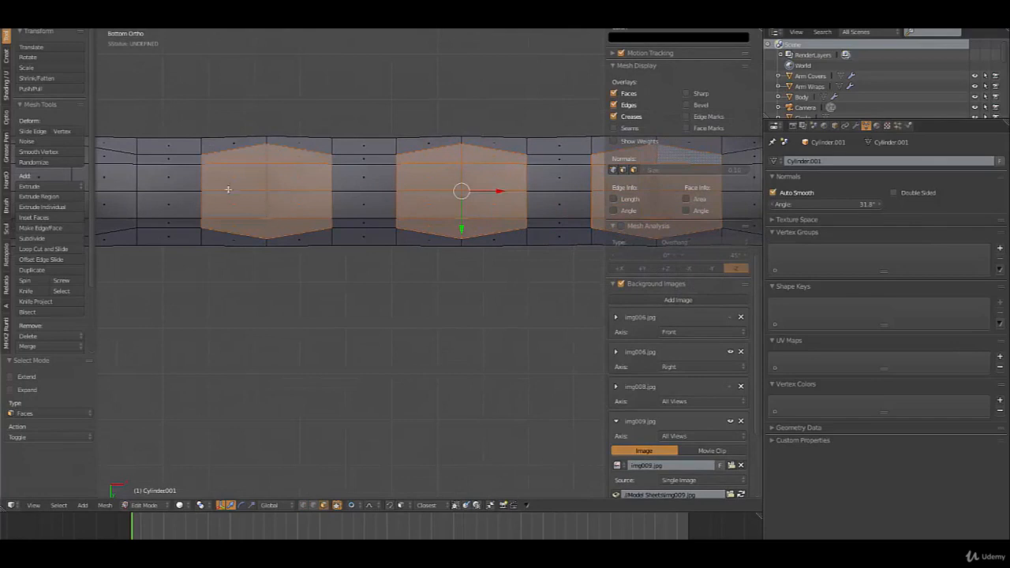
# Add the underside and lower side faces of the fourth finger groove near the handle's free end to the selection.
pyautogui.keyDown('shift'); pyautogui.moveTo(228, 189); pyautogui.dragTo(429, 185, button='middle'); pyautogui.keyUp('shift')
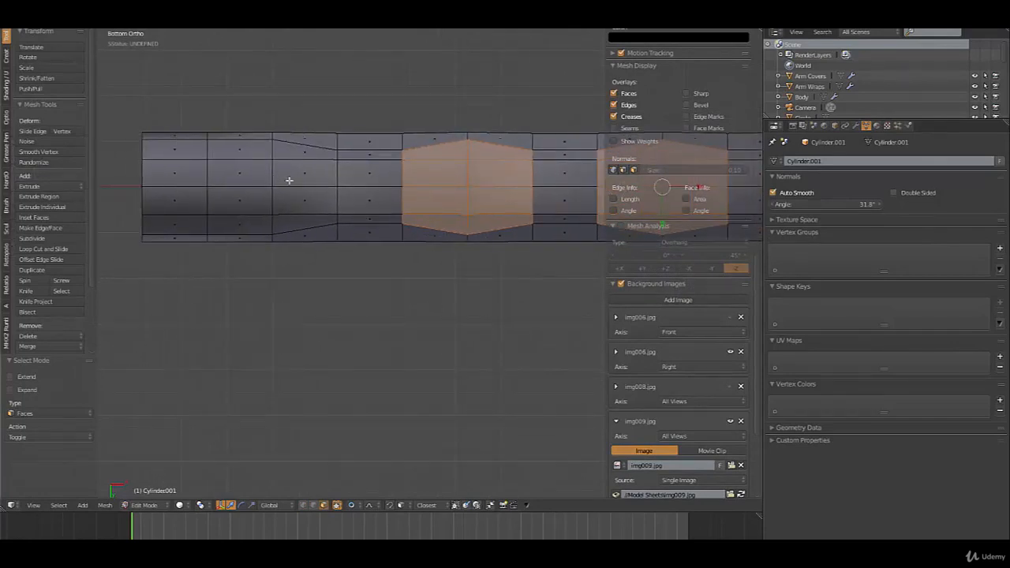
pyautogui.moveTo(353, 196); pyautogui.dragTo(351, 235, button='middle')
pyautogui.moveTo(355, 183); pyautogui.dragTo(287, 162, button='middle')
pyautogui.moveTo(376, 189); pyautogui.dragTo(231, 142, button='middle')
pyautogui.keyDown('shift'); pyautogui.rightClick(233, 228); pyautogui.keyUp('shift')
pyautogui.keyDown('shift'); pyautogui.rightClick(191, 229); pyautogui.keyUp('shift')
pyautogui.keyDown('shift'); pyautogui.rightClick(191, 245); pyautogui.keyUp('shift')
pyautogui.keyDown('shift'); pyautogui.rightClick(232, 246); pyautogui.keyUp('shift')
pyautogui.keyDown('shift'); pyautogui.rightClick(238, 257); pyautogui.keyUp('shift')
pyautogui.keyDown('shift'); pyautogui.rightClick(237, 259); pyautogui.keyUp('shift')
pyautogui.keyDown('shift'); pyautogui.rightClick(237, 287); pyautogui.keyUp('shift')
pyautogui.keyDown('shift'); pyautogui.rightClick(195, 291); pyautogui.keyUp('shift')
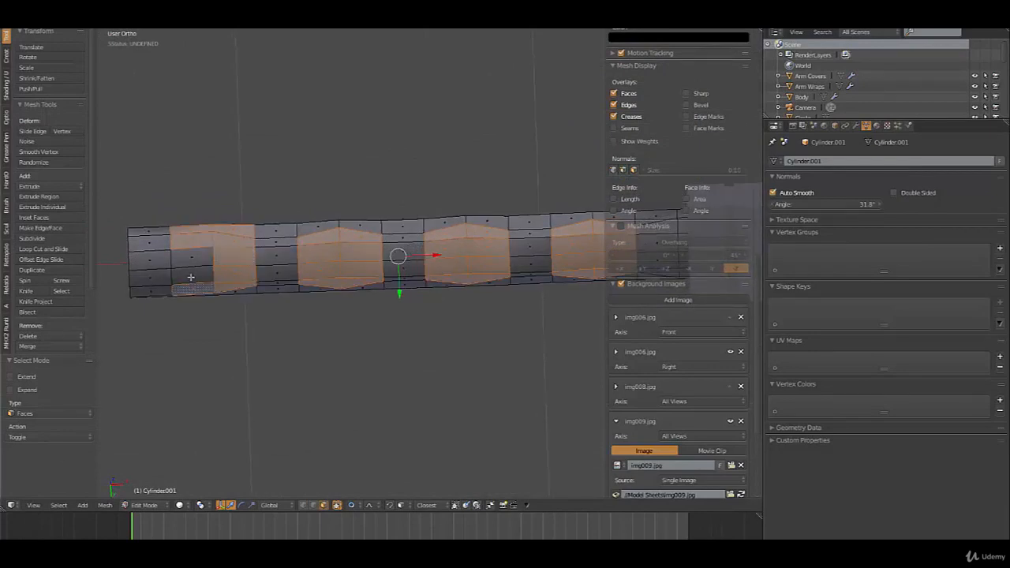
pyautogui.keyDown('shift'); pyautogui.rightClick(191, 272); pyautogui.keyUp('shift')
pyautogui.keyDown('shift'); pyautogui.rightClick(192, 256); pyautogui.keyUp('shift')
# Deselect the two extra side faces at the fourth groove so its patch matches the other three.
pyautogui.scroll(-2, 322, 284)
pyautogui.scroll(-1, 323, 283)
pyautogui.keyDown('shift'); pyautogui.moveTo(368, 271); pyautogui.dragTo(281, 316, button='middle'); pyautogui.keyUp('shift')
pyautogui.keyDown('shift'); pyautogui.rightClick(212, 244); pyautogui.keyUp('shift')
pyautogui.keyDown('shift'); pyautogui.rightClick(191, 240); pyautogui.keyUp('shift')
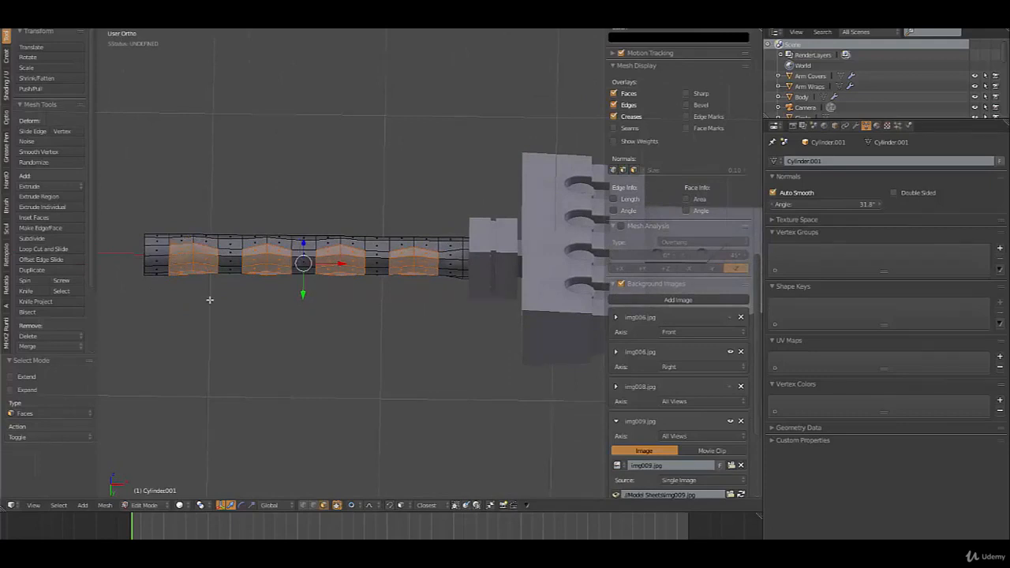
pyautogui.moveTo(233, 289); pyautogui.dragTo(227, 213, button='middle')
pyautogui.moveTo(215, 290); pyautogui.dragTo(315, 313, button='middle')
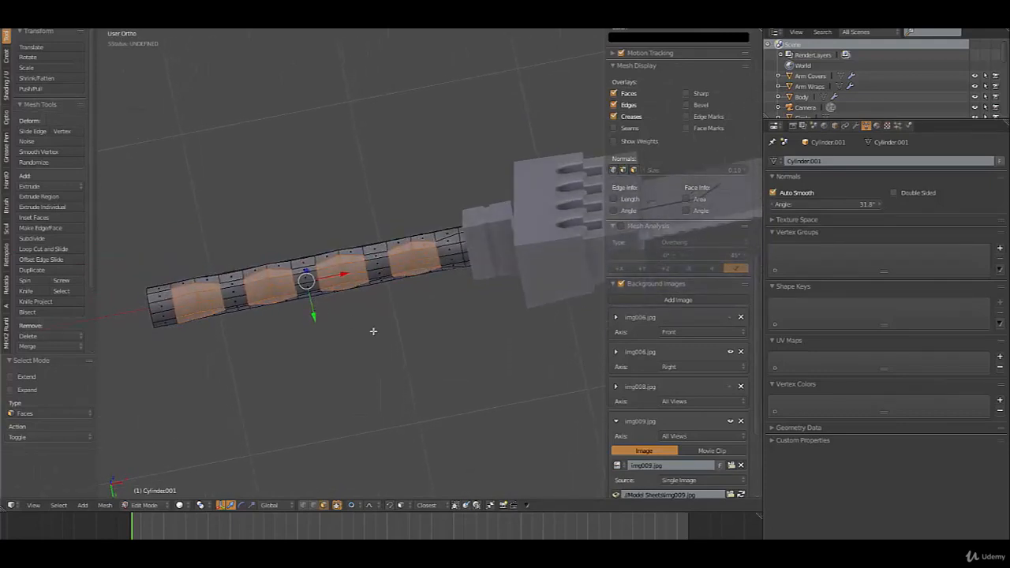
pyautogui.press('e')
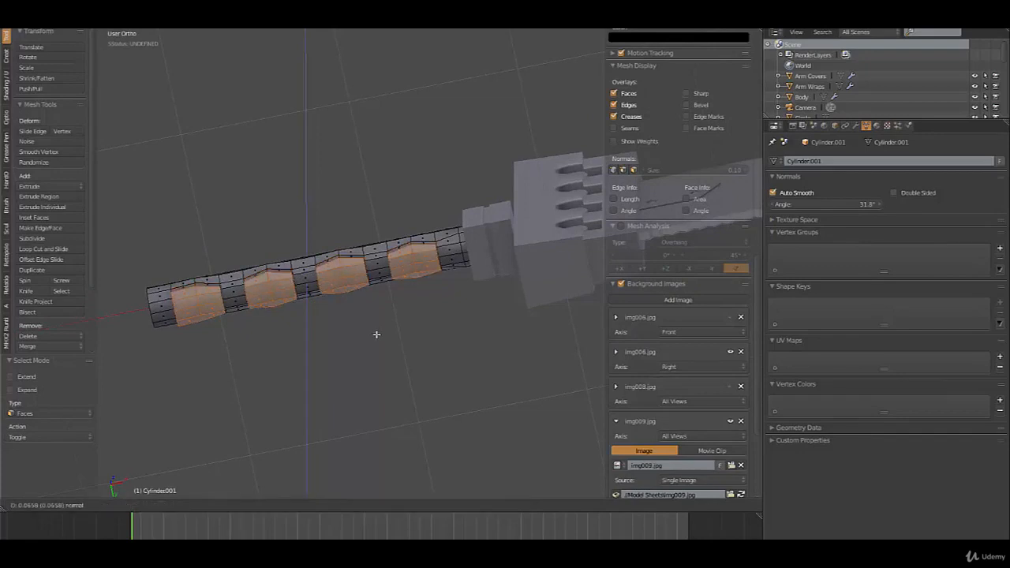
pyautogui.rightClick(375, 335)
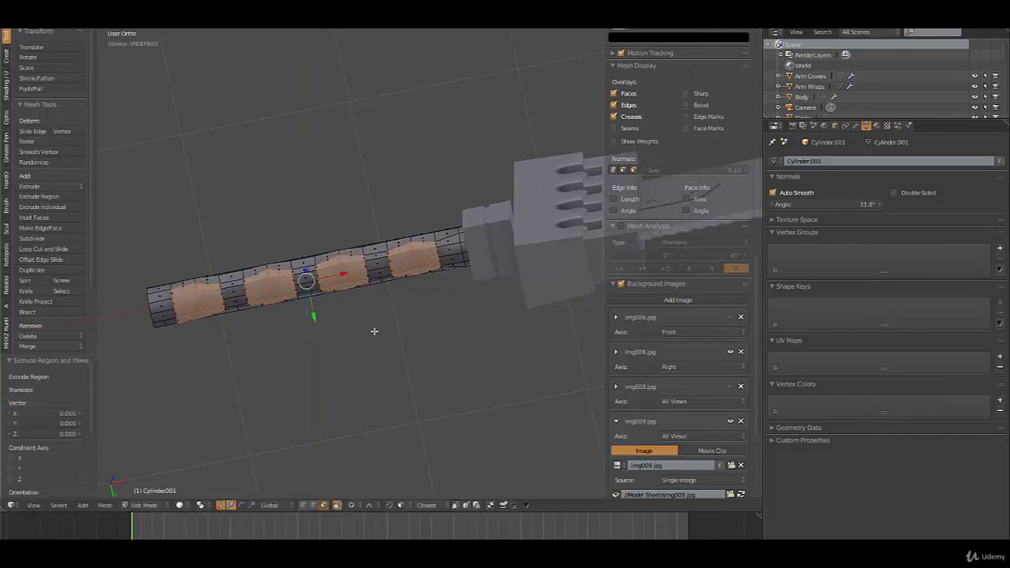
pyautogui.hotkey('ctrl', 'z')
# Inset the four selected groove patches with a thickness of about 0.0215 and smooth their vertices by 0.5.
pyautogui.press('i')
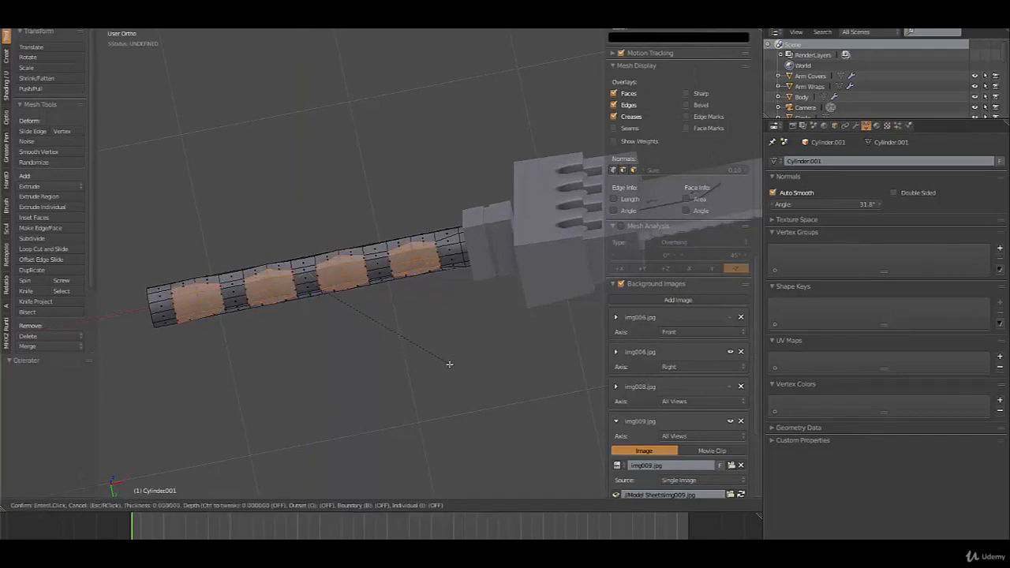
pyautogui.click(447, 364)
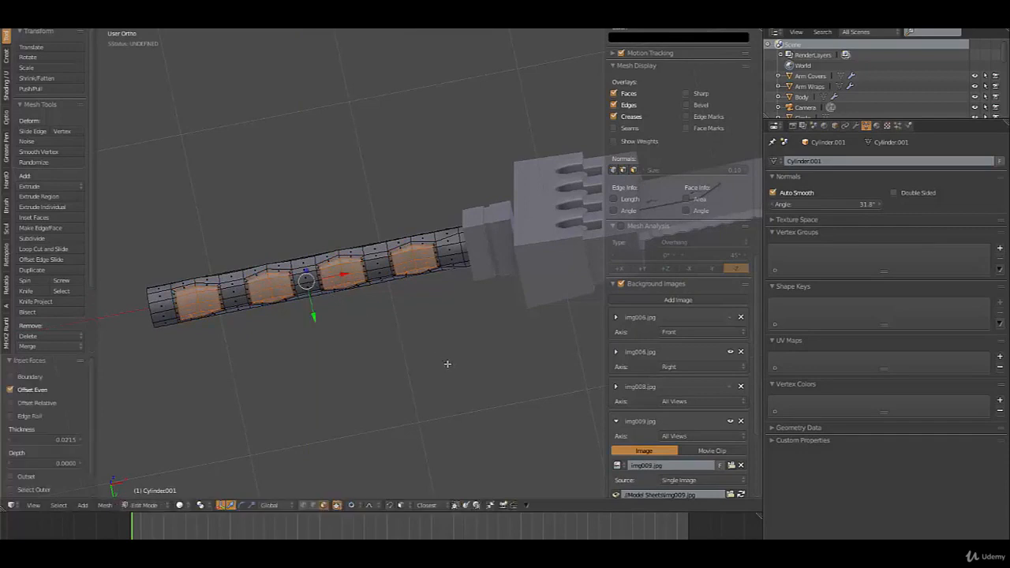
pyautogui.press('w')
pyautogui.press('o')
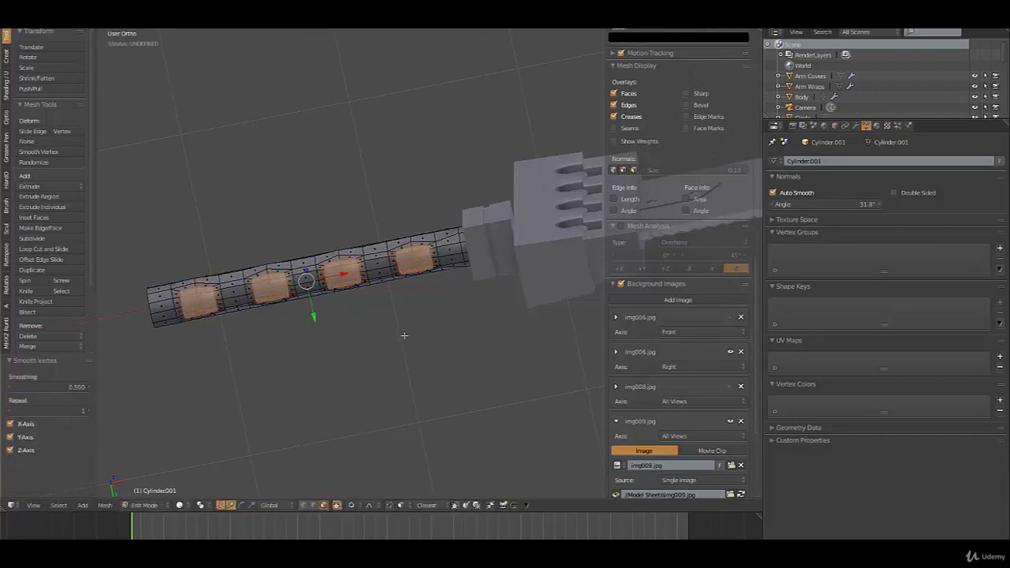
# Select the face loops that frame the four inset patches along the underside of the handle.
pyautogui.scroll(2, 433, 262)
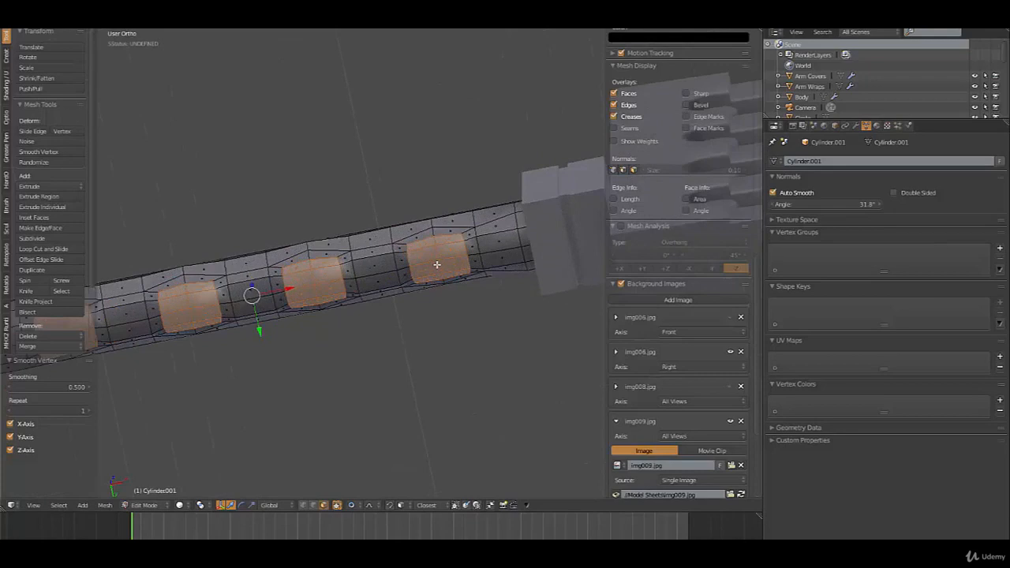
pyautogui.keyDown('alt'); pyautogui.rightClick(466, 230); pyautogui.keyUp('alt')
pyautogui.keyDown('alt'); pyautogui.keyDown('shift'); pyautogui.rightClick(303, 255); pyautogui.keyUp('shift'); pyautogui.keyUp('alt')
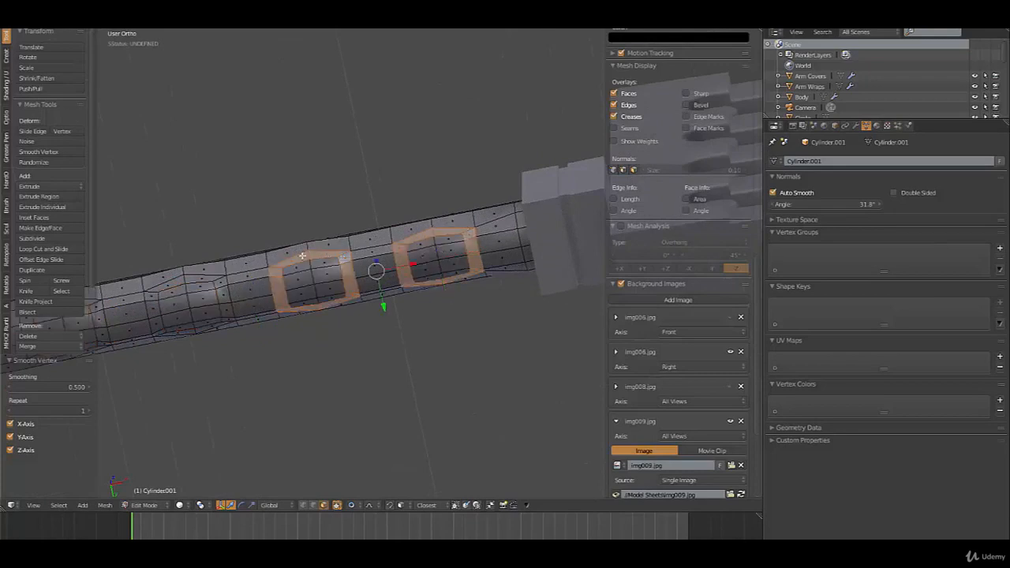
pyautogui.keyDown('alt'); pyautogui.keyDown('shift'); pyautogui.rightClick(223, 281); pyautogui.keyUp('shift'); pyautogui.keyUp('alt')
pyautogui.moveTo(223, 283)
pyautogui.mouseDown(button='middle')
pyautogui.moveTo(214, 287)
pyautogui.moveTo(230, 291)
pyautogui.mouseUp(button='middle')
pyautogui.keyDown('alt'); pyautogui.keyDown('shift'); pyautogui.rightClick(231, 290); pyautogui.keyUp('shift'); pyautogui.keyUp('alt')
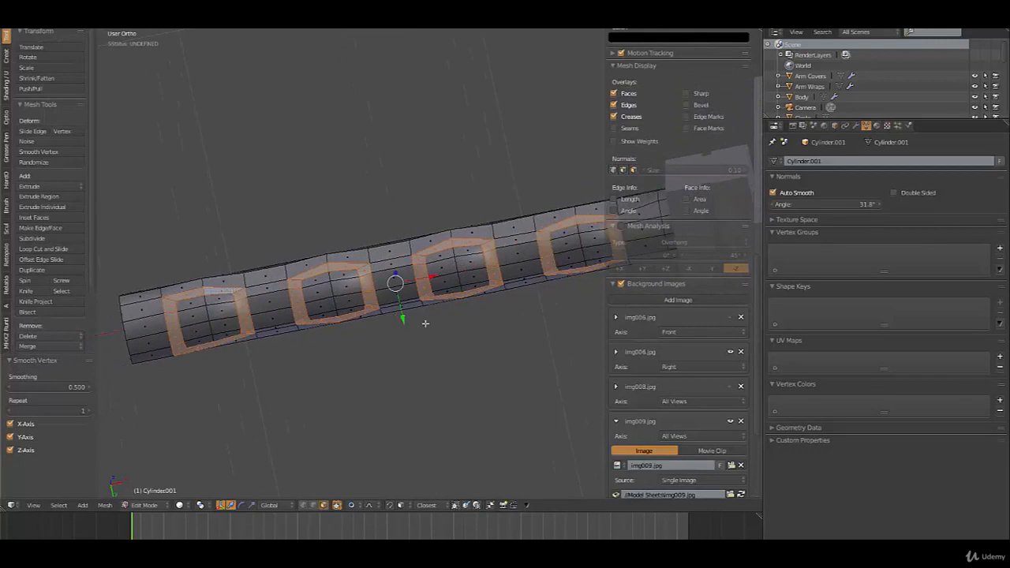
# Extrude the four frame-shaped face loops outward along their normal by about 0.044.
pyautogui.press('g')
pyautogui.press('z')
pyautogui.press('z')
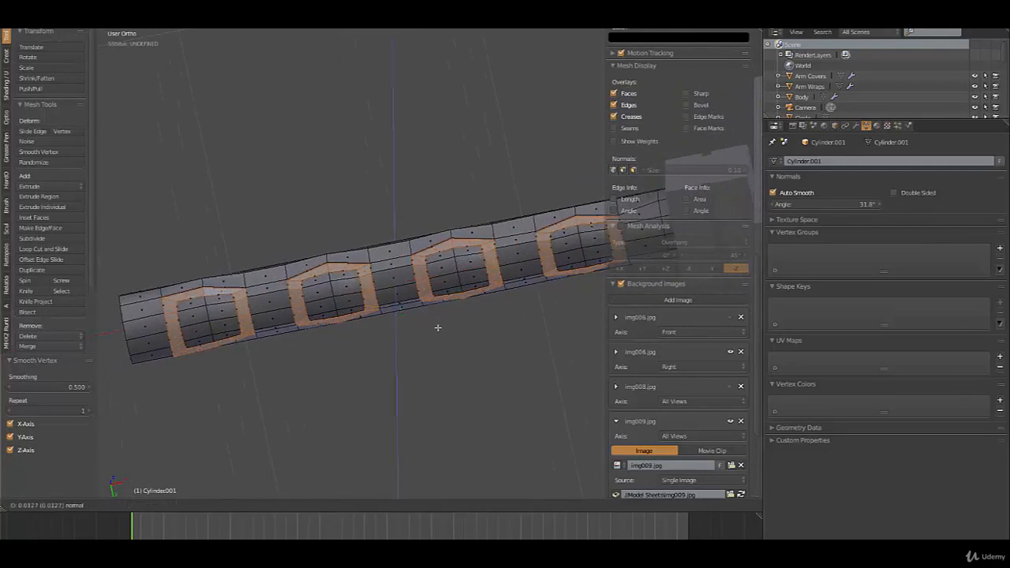
pyautogui.click(439, 333)
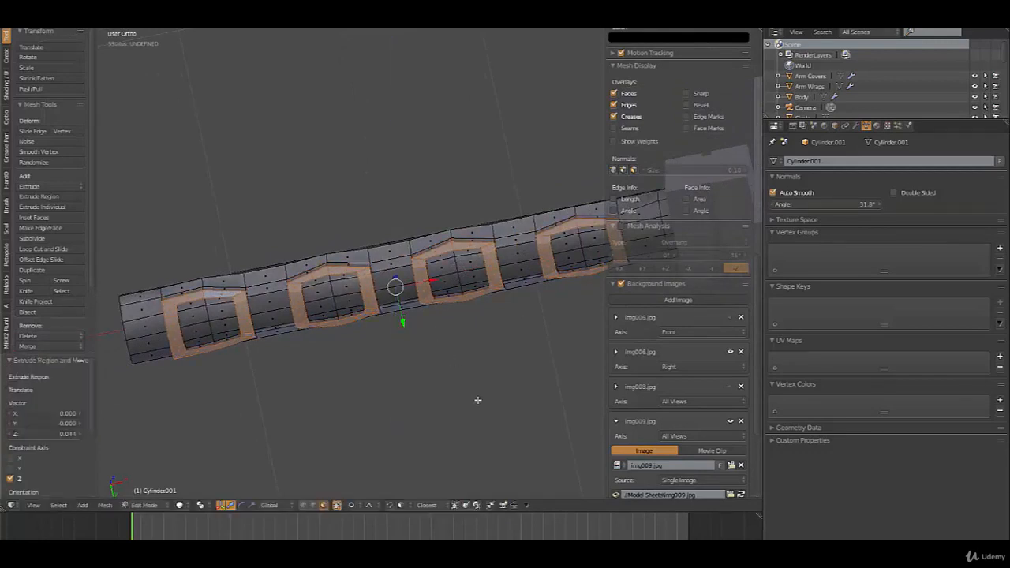
# Scale the extruded frames down slightly to about 0.975 and clear the selection.
pyautogui.hotkey('alt', 's')
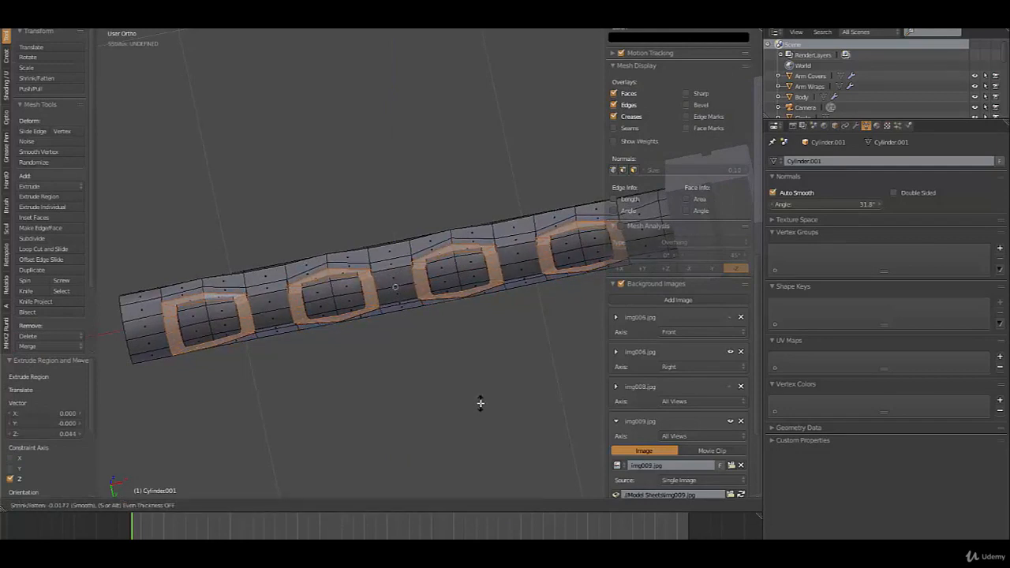
pyautogui.rightClick(481, 404)
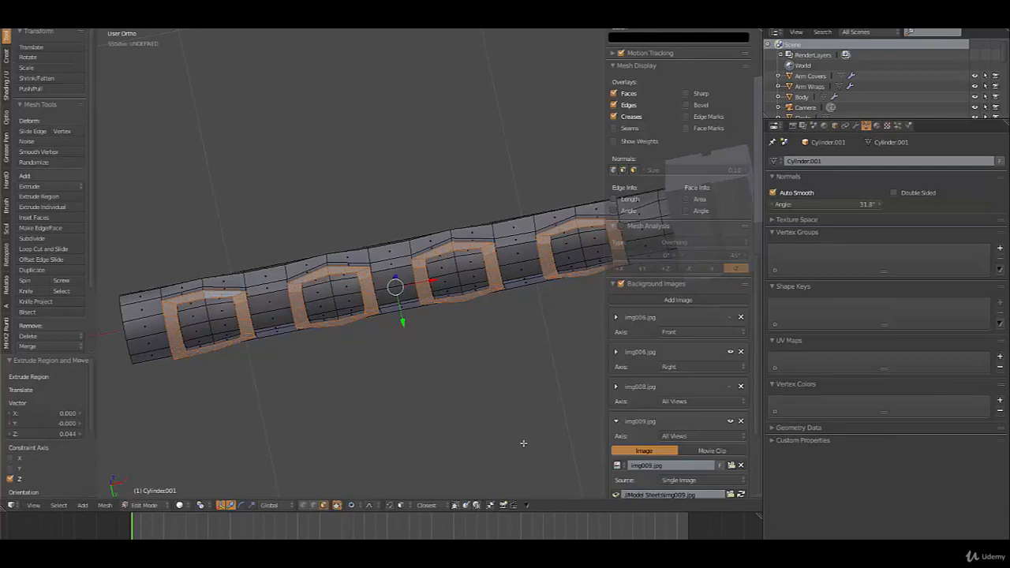
pyautogui.press('s')
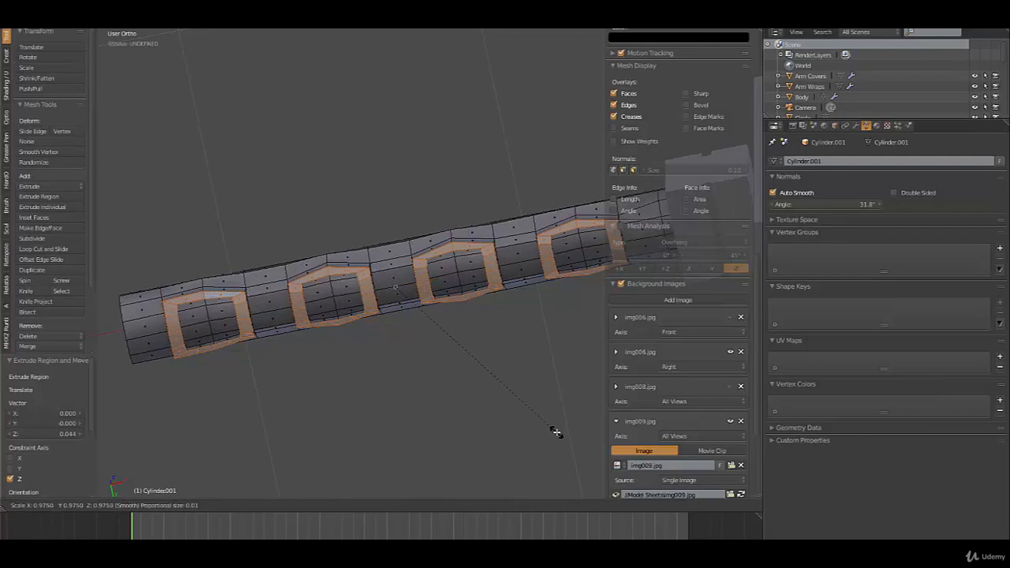
pyautogui.click(557, 433)
pyautogui.press('a')
# In edge select mode, select the rim edge loops of all four raised frames along the handle.
pyautogui.scroll(-4, 489, 419)
pyautogui.press('Tab')
pyautogui.moveTo(445, 383); pyautogui.dragTo(431, 311, button='middle')
pyautogui.press('Tab')
pyautogui.scroll(4, 428, 313)
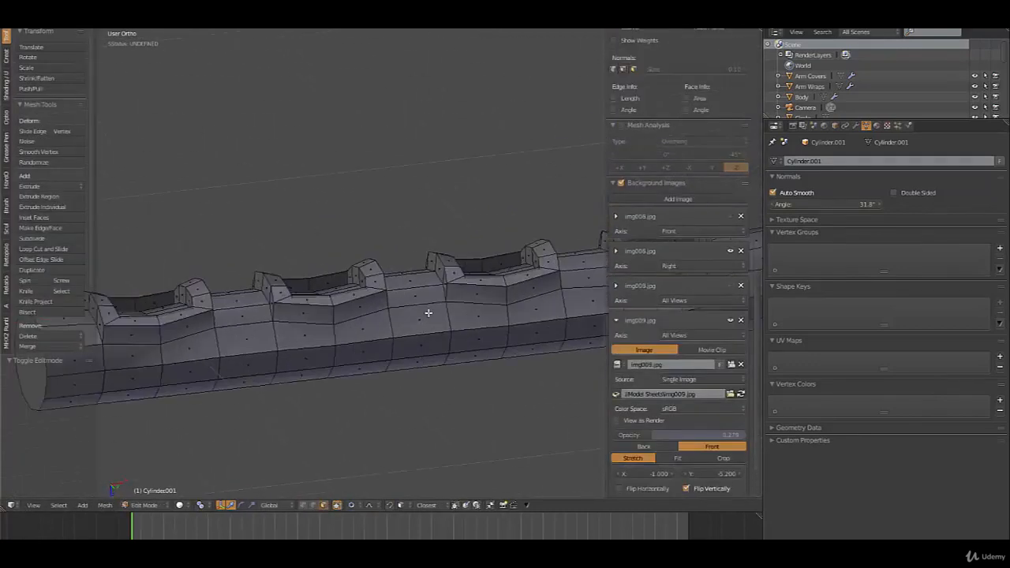
pyautogui.scroll(2, 428, 314)
pyautogui.hotkey('ctrl', 'Tab')
pyautogui.click(390, 308)
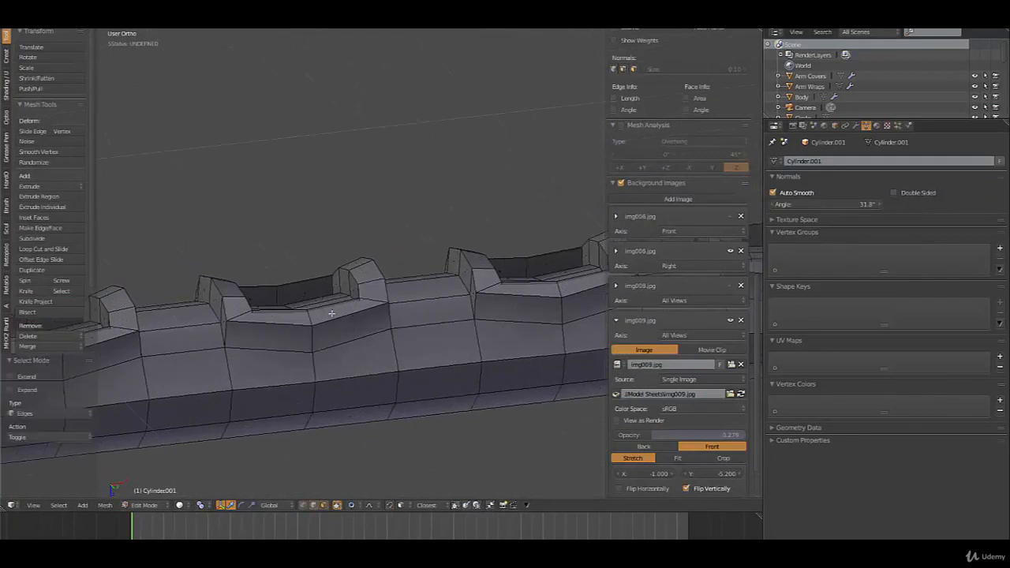
pyautogui.keyDown('alt'); pyautogui.rightClick(331, 313); pyautogui.keyUp('alt')
pyautogui.moveTo(332, 314); pyautogui.dragTo(198, 337, button='middle')
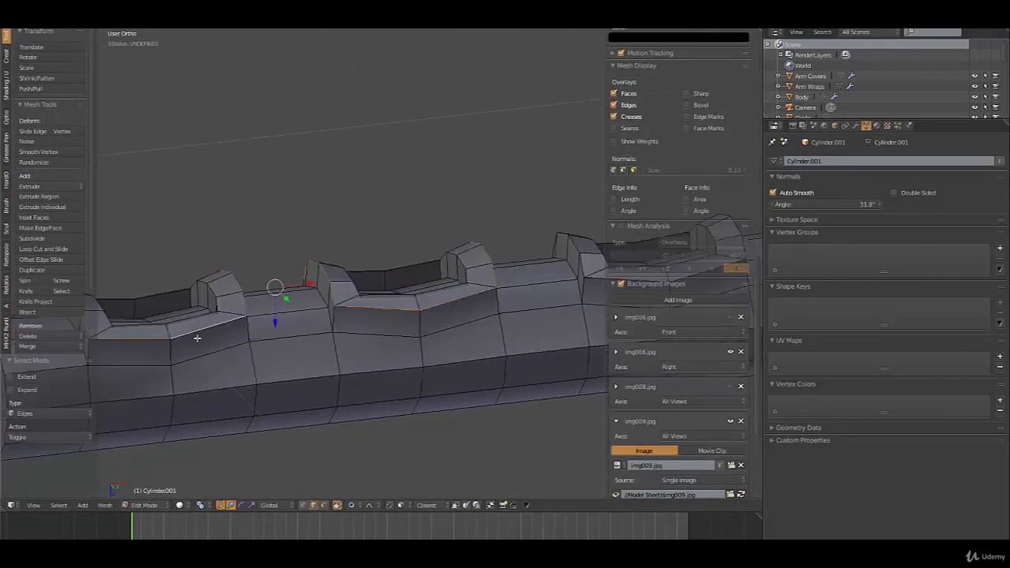
pyautogui.keyDown('alt'); pyautogui.keyDown('shift'); pyautogui.rightClick(212, 293); pyautogui.keyUp('shift'); pyautogui.keyUp('alt')
pyautogui.keyDown('alt'); pyautogui.keyDown('shift'); pyautogui.rightClick(573, 244); pyautogui.keyUp('shift'); pyautogui.keyUp('alt')
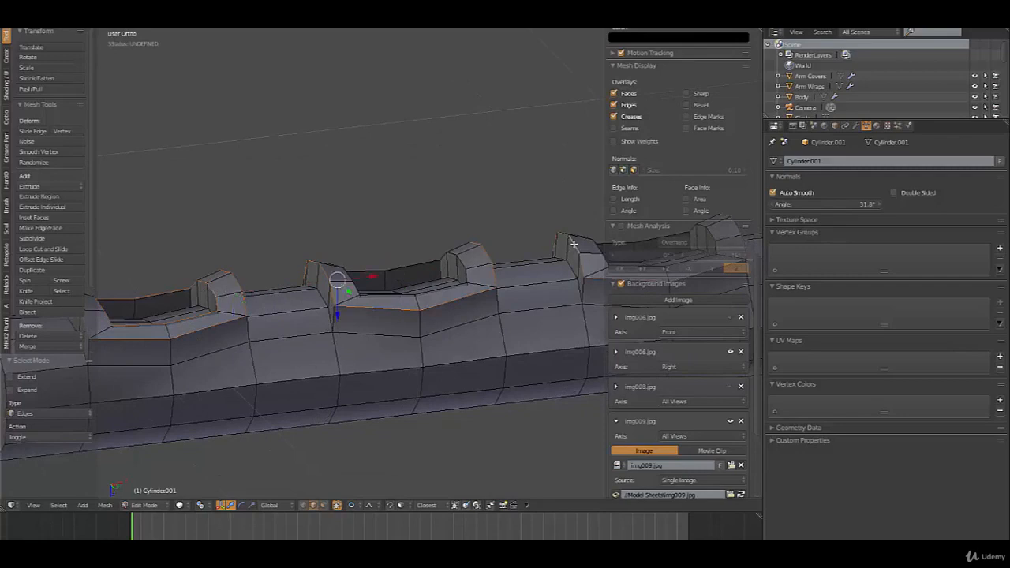
pyautogui.keyDown('alt'); pyautogui.keyDown('shift'); pyautogui.rightClick(599, 248); pyautogui.keyUp('shift'); pyautogui.keyUp('alt')
pyautogui.keyDown('shift'); pyautogui.moveTo(576, 262); pyautogui.dragTo(288, 233, button='middle'); pyautogui.keyUp('shift')
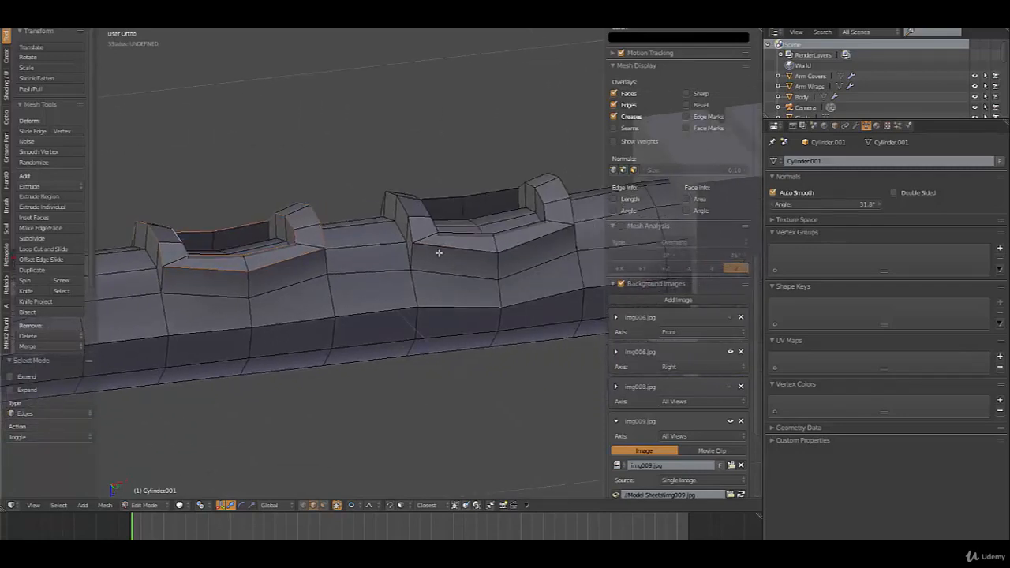
pyautogui.keyDown('alt'); pyautogui.keyDown('shift'); pyautogui.rightClick(474, 236); pyautogui.keyUp('shift'); pyautogui.keyUp('alt')
# Bevel the selected rim edges with an offset of about 0.0076, then return to object mode in front view.
pyautogui.hotkey('ctrl', 'b')
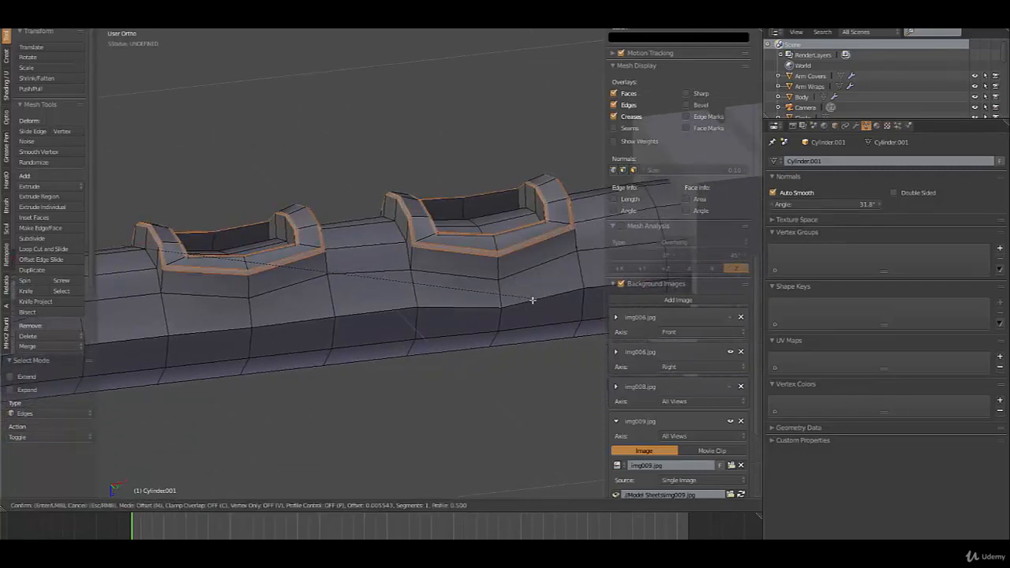
pyautogui.scroll(1, 532, 300)
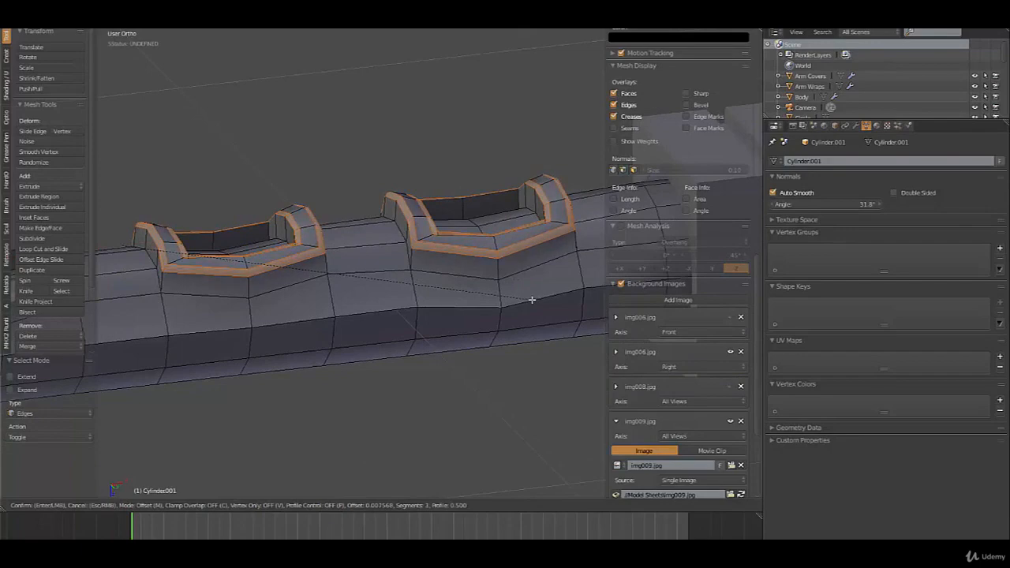
pyautogui.click(532, 300)
pyautogui.press('Tab')
pyautogui.moveTo(367, 228); pyautogui.dragTo(343, 337, button='middle')
pyautogui.press('KP_1')
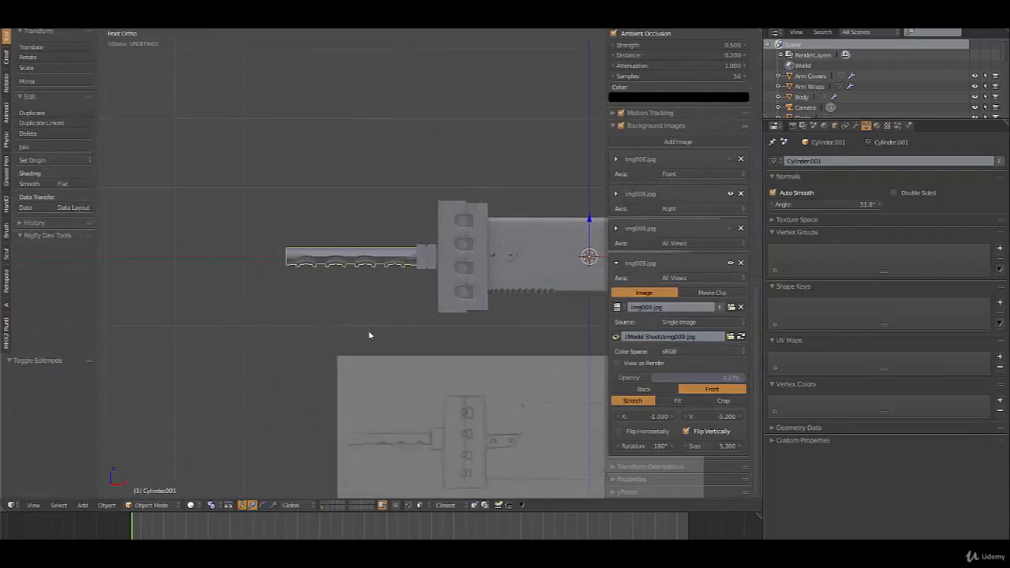
# Apply the Mirror modifier on the guard and collar object and on the blade object.
pyautogui.scroll(4, 431, 323)
pyautogui.scroll(-6, 433, 323)
pyautogui.keyDown('shift'); pyautogui.moveTo(465, 331); pyautogui.dragTo(390, 303, button='middle'); pyautogui.keyUp('shift')
pyautogui.scroll(3, 388, 331)
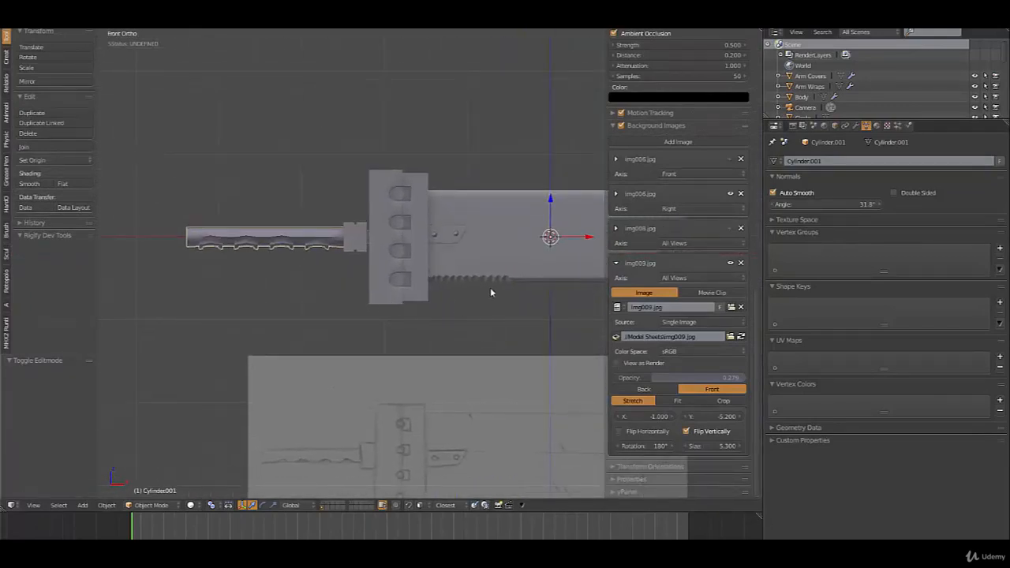
pyautogui.rightClick(510, 254)
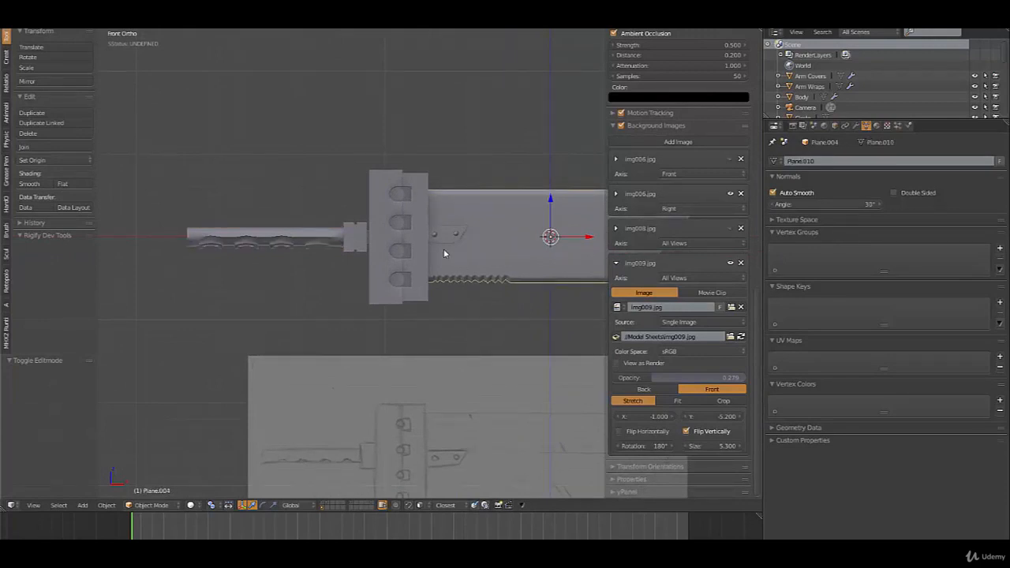
pyautogui.rightClick(424, 254)
pyautogui.keyDown('shift'); pyautogui.rightClick(298, 237); pyautogui.keyUp('shift')
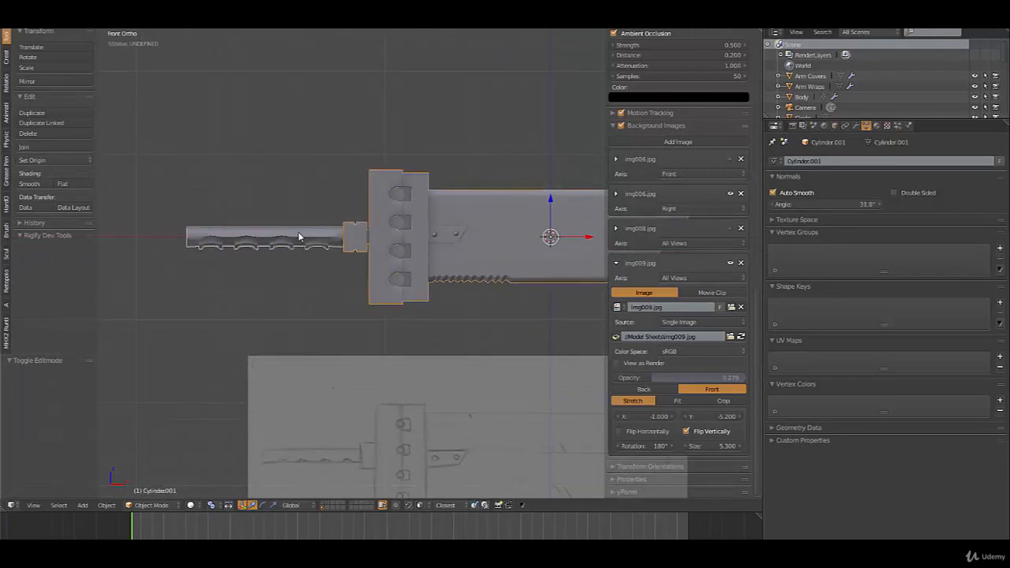
pyautogui.rightClick(350, 239)
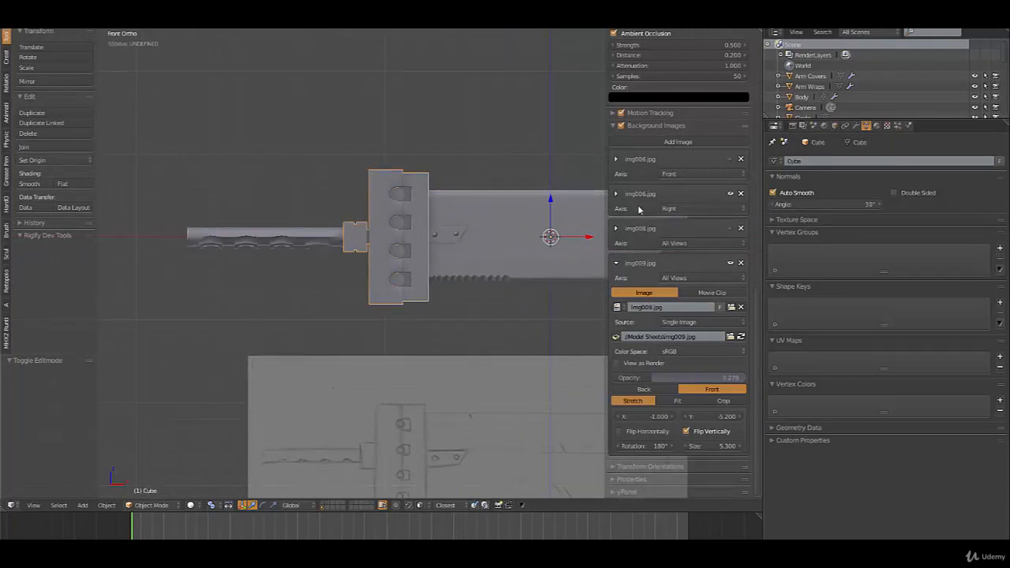
pyautogui.click(856, 125)
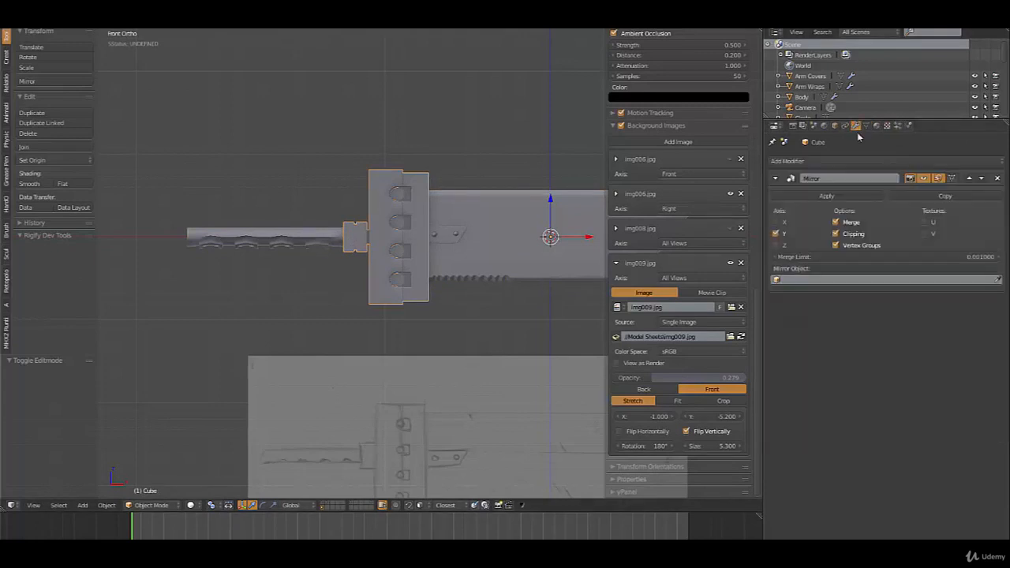
pyautogui.click(821, 196)
pyautogui.rightClick(504, 249)
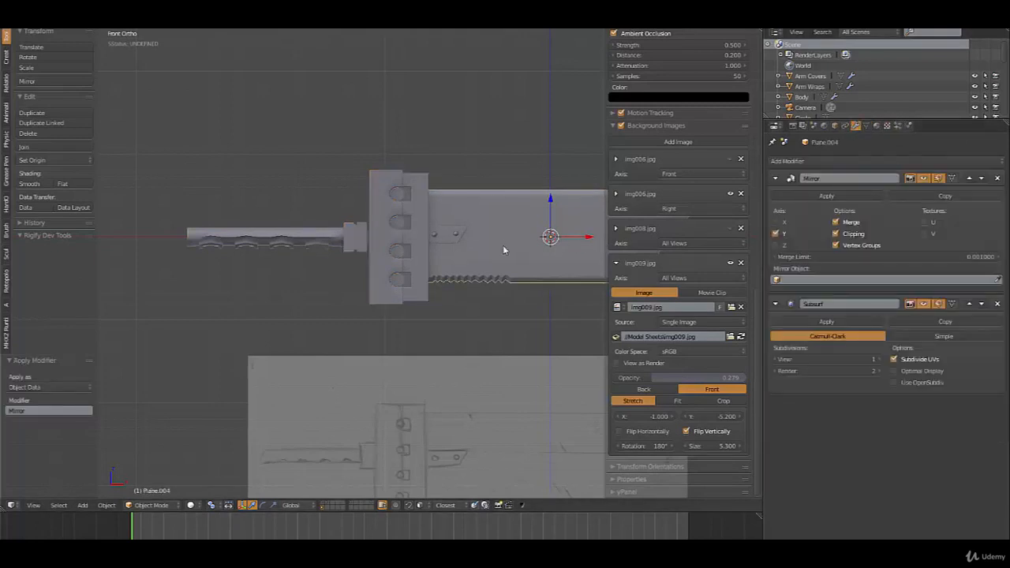
pyautogui.click(826, 196)
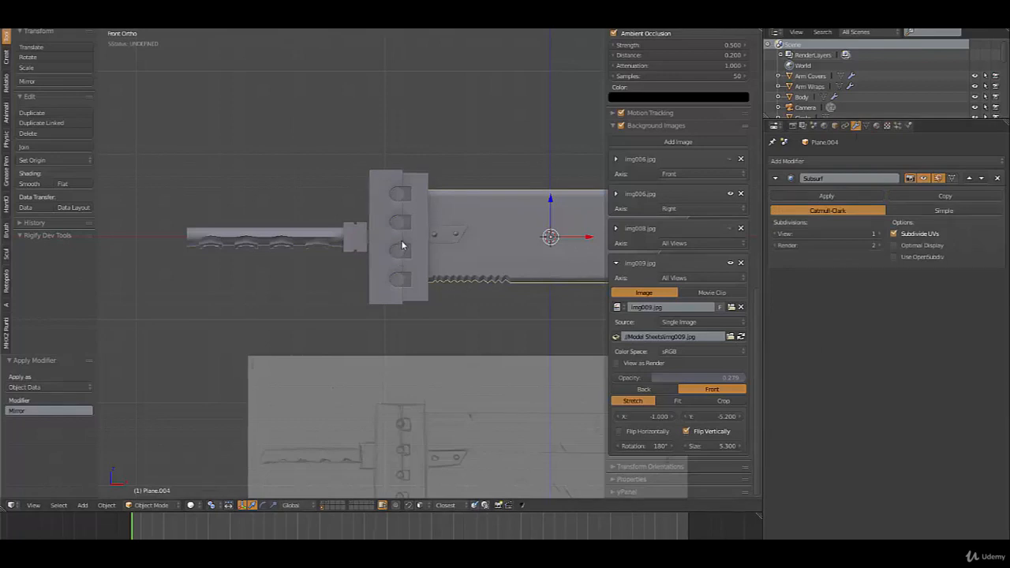
# Join the guard, collar and handle into the blade object so they share its Subsurf modifier.
pyautogui.rightClick(394, 241)
pyautogui.keyDown('shift'); pyautogui.rightClick(333, 238); pyautogui.keyUp('shift')
pyautogui.keyDown('shift'); pyautogui.rightClick(351, 239); pyautogui.keyUp('shift')
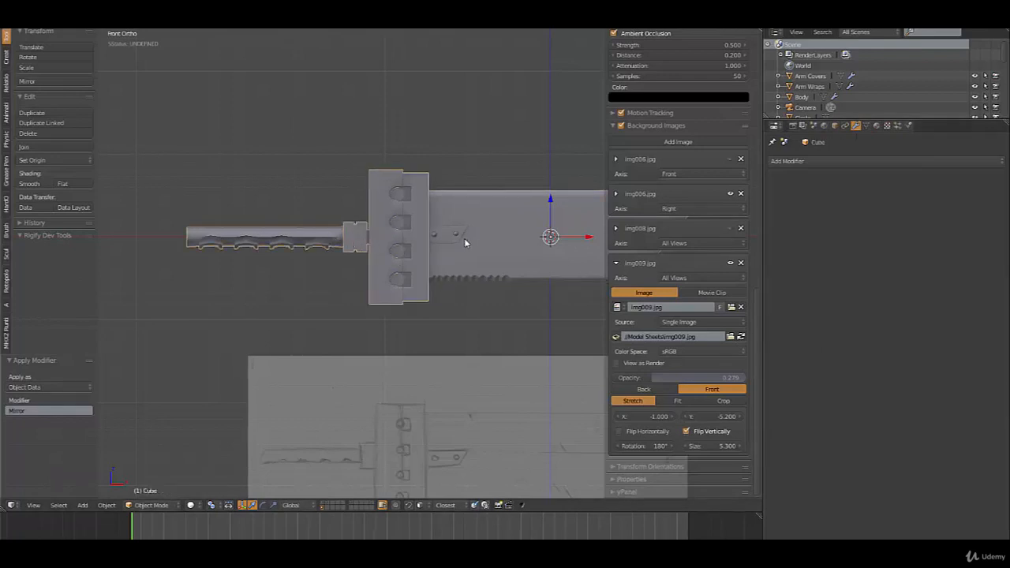
pyautogui.keyDown('shift'); pyautogui.rightClick(466, 242); pyautogui.keyUp('shift')
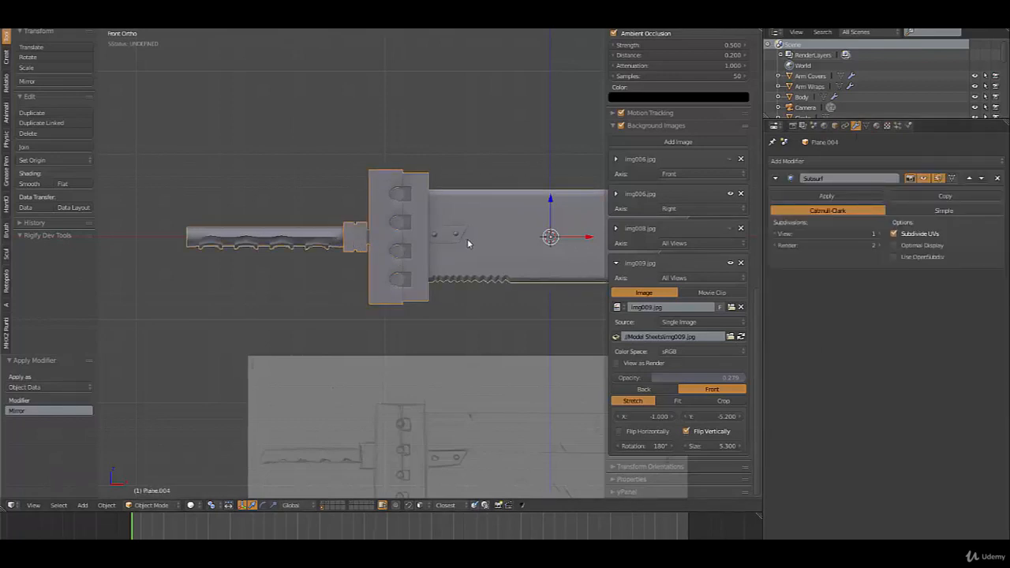
pyautogui.hotkey('ctrl', 'j')
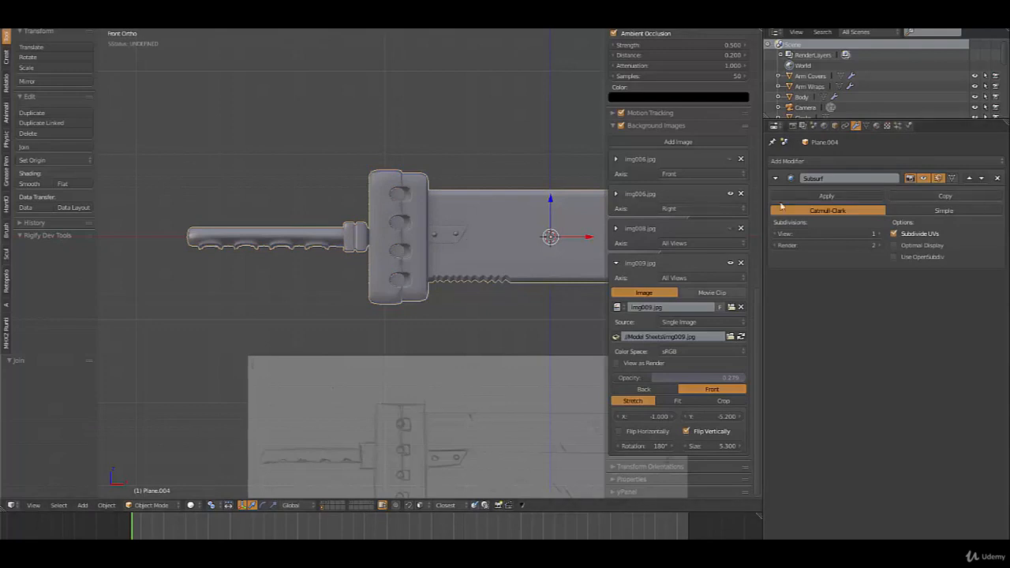
# Add a loop cut around the guard and slide it close to the guard's blade-side edge.
pyautogui.press('Tab')
pyautogui.scroll(2, 428, 211)
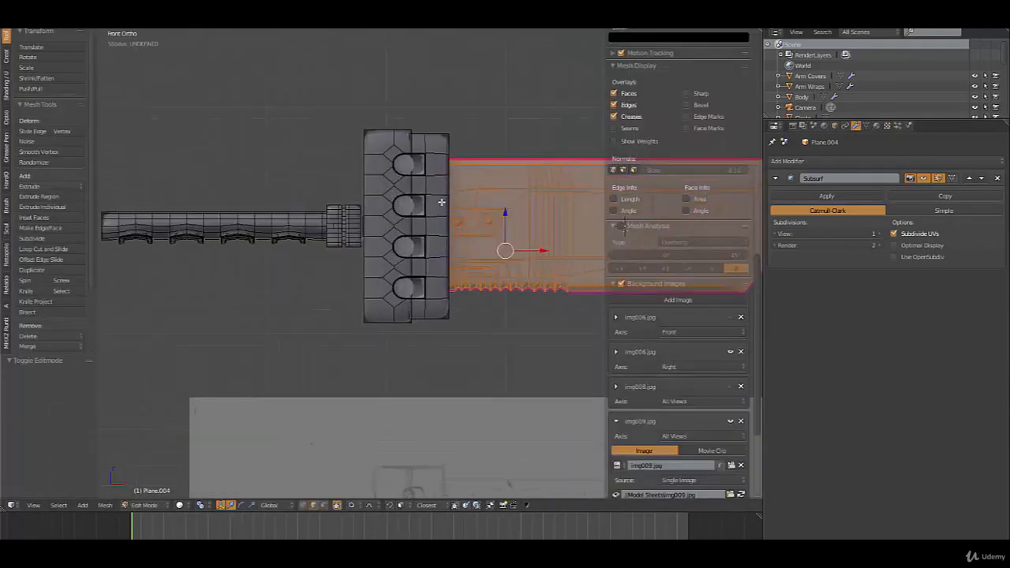
pyautogui.keyDown('alt'); pyautogui.rightClick(442, 190); pyautogui.keyUp('alt')
pyautogui.press('g')
pyautogui.press('g')
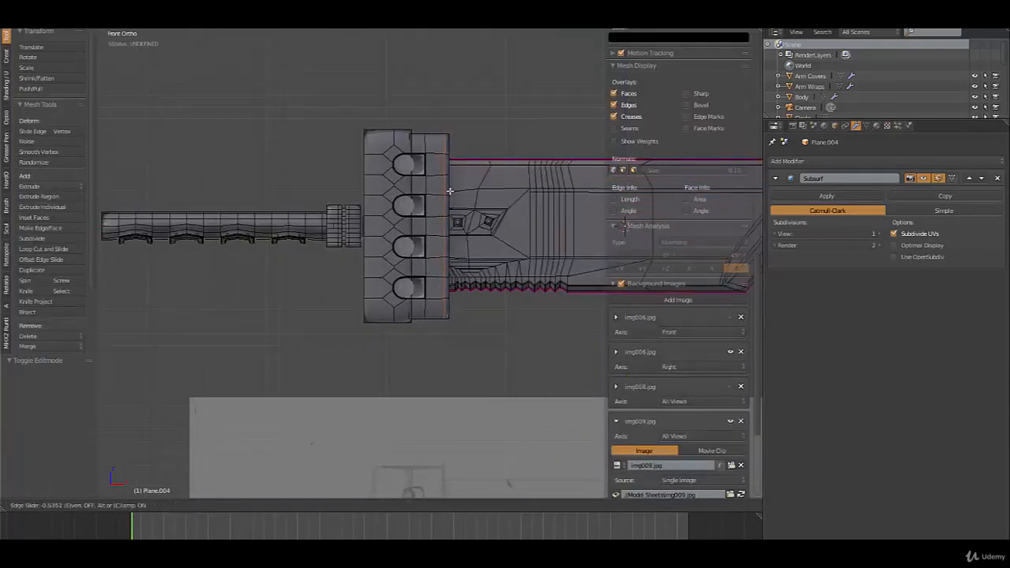
pyautogui.click(452, 190)
# Add a supporting edge loop close to the guard's handle-side edge.
pyautogui.moveTo(428, 207); pyautogui.dragTo(391, 207, button='middle')
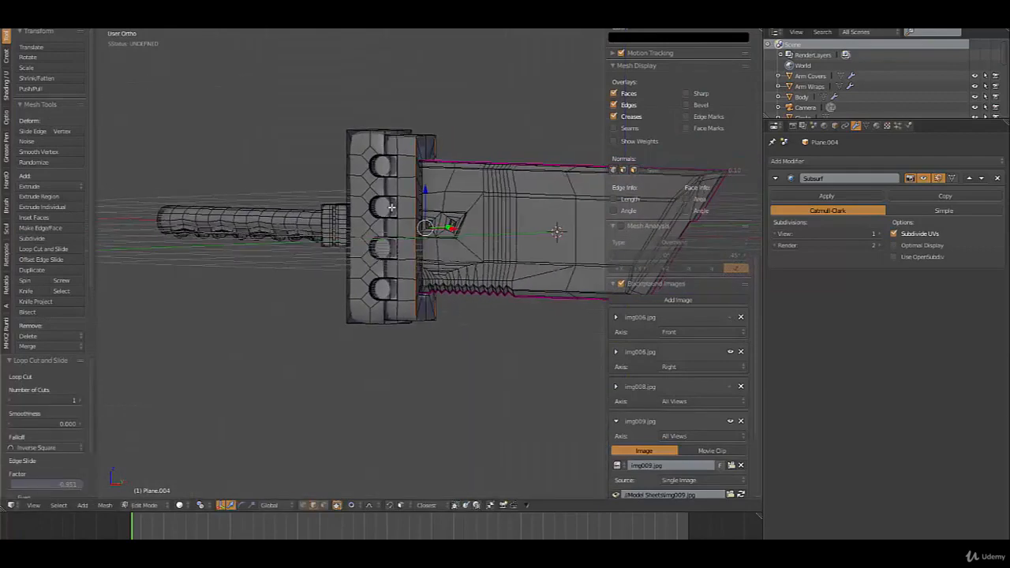
pyautogui.moveTo(387, 152); pyautogui.dragTo(461, 174, button='middle')
pyautogui.keyDown('alt'); pyautogui.rightClick(369, 156); pyautogui.keyUp('alt')
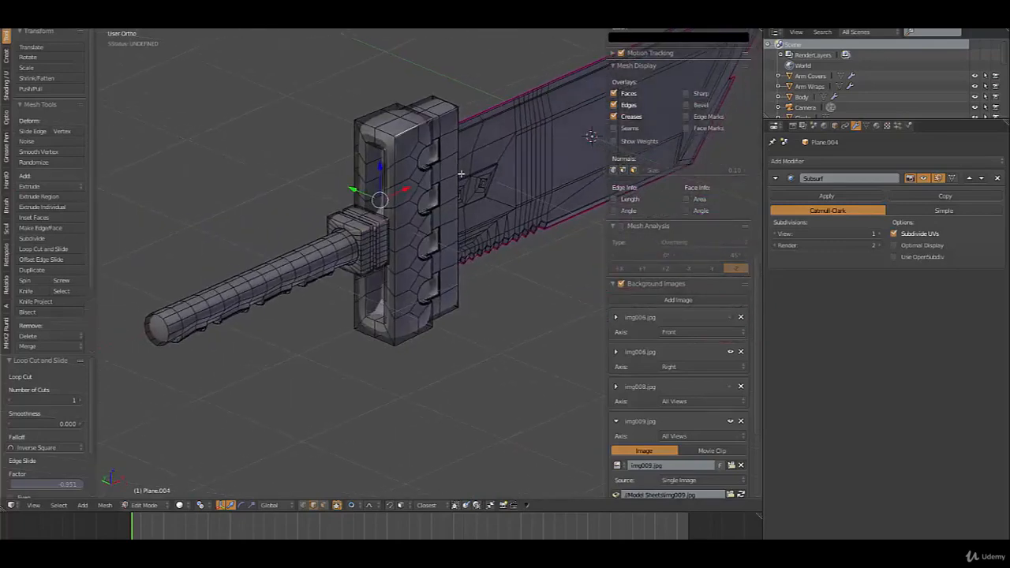
# Select the outer edge loops of the collar and of the guard's handle-side block.
pyautogui.keyDown('alt'); pyautogui.rightClick(365, 111); pyautogui.keyUp('alt')
pyautogui.keyDown('alt'); pyautogui.rightClick(396, 156); pyautogui.keyUp('alt')
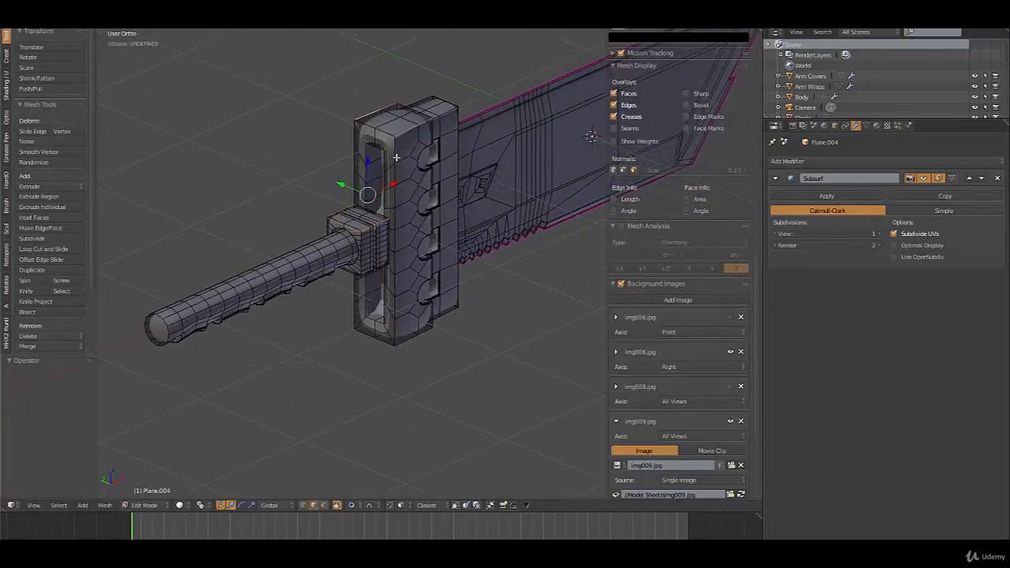
pyautogui.keyDown('alt'); pyautogui.rightClick(385, 161); pyautogui.keyUp('alt')
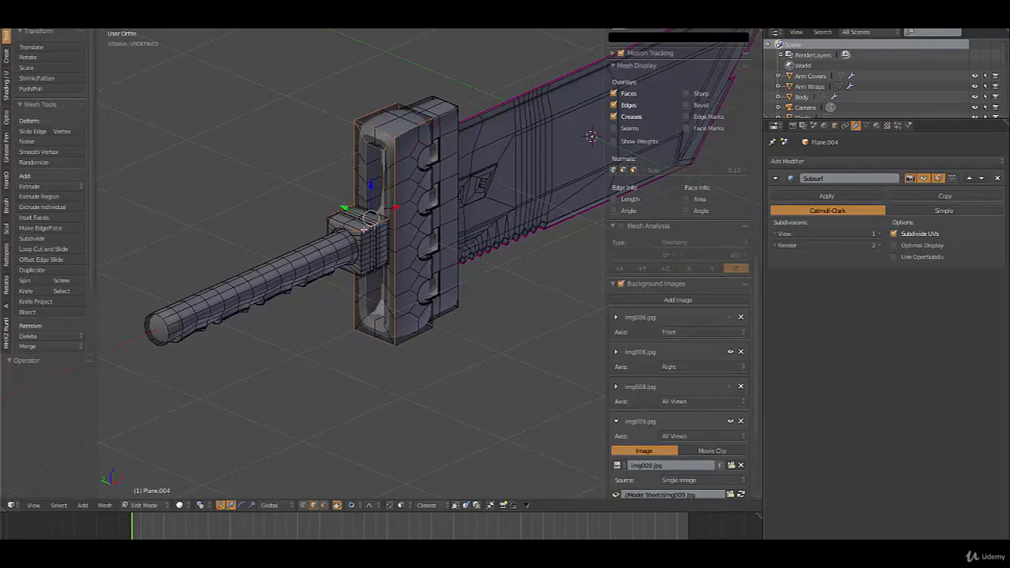
pyautogui.moveTo(378, 207); pyautogui.dragTo(344, 191, button='middle')
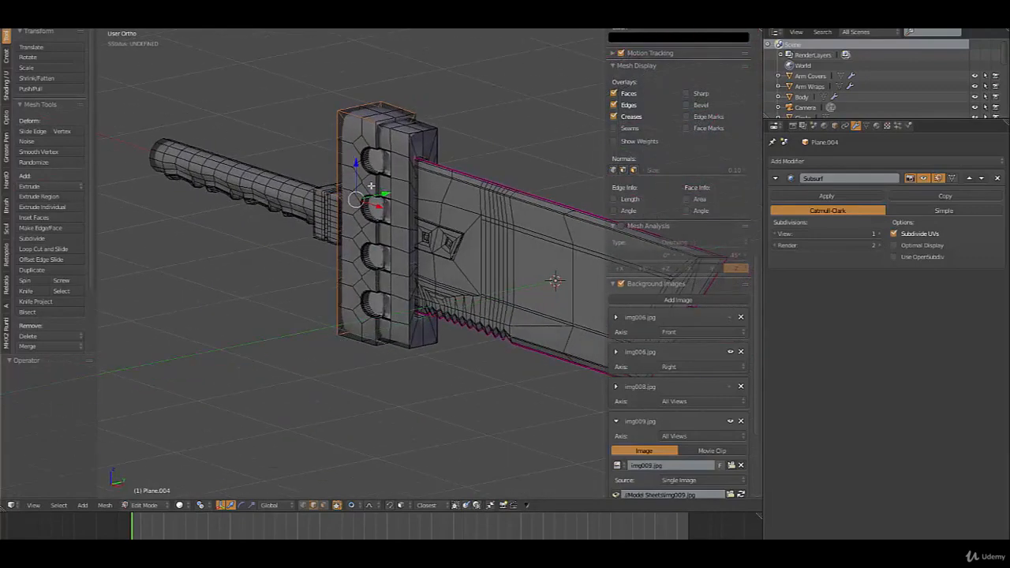
pyautogui.scroll(3, 372, 190)
pyautogui.press('Tab')
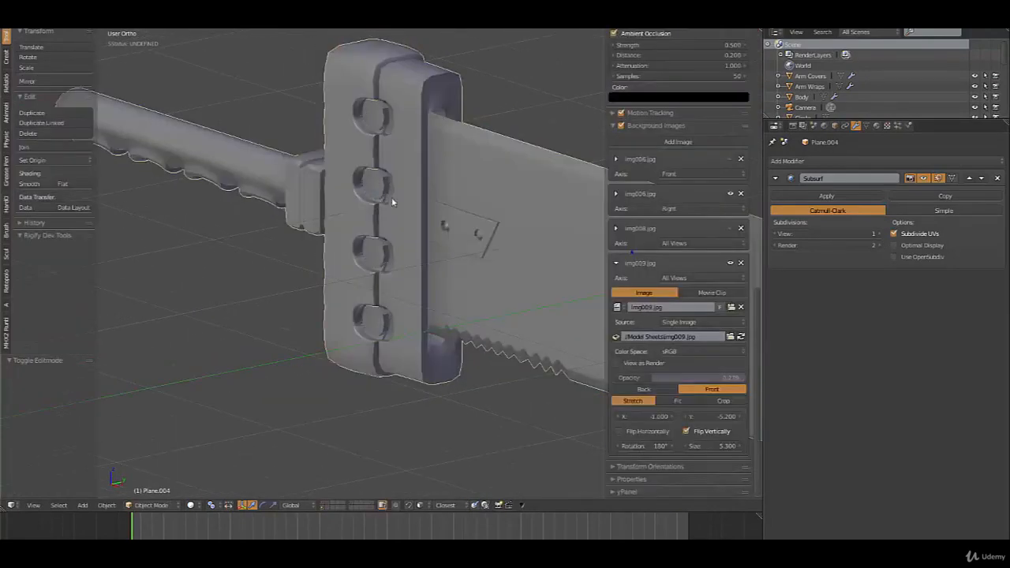
pyautogui.moveTo(392, 202)
pyautogui.mouseDown(button='middle')
pyautogui.moveTo(413, 196)
pyautogui.moveTo(402, 190)
pyautogui.mouseUp(button='middle')
pyautogui.press('Tab')
pyautogui.scroll(2, 402, 130)
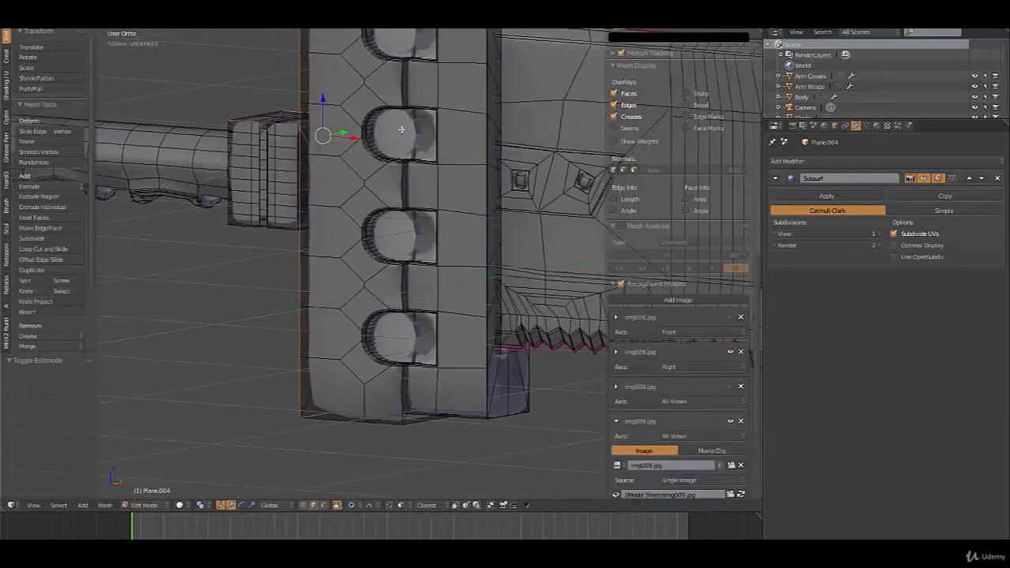
# Add the seam edge loop between the guard's two blocks to the selection and set Mean Crease to 1.00.
pyautogui.keyDown('alt'); pyautogui.keyDown('shift'); pyautogui.rightClick(405, 90); pyautogui.keyUp('shift'); pyautogui.keyUp('alt')
pyautogui.keyDown('shift'); pyautogui.moveTo(407, 121); pyautogui.dragTo(390, 313, button='middle'); pyautogui.keyUp('shift')
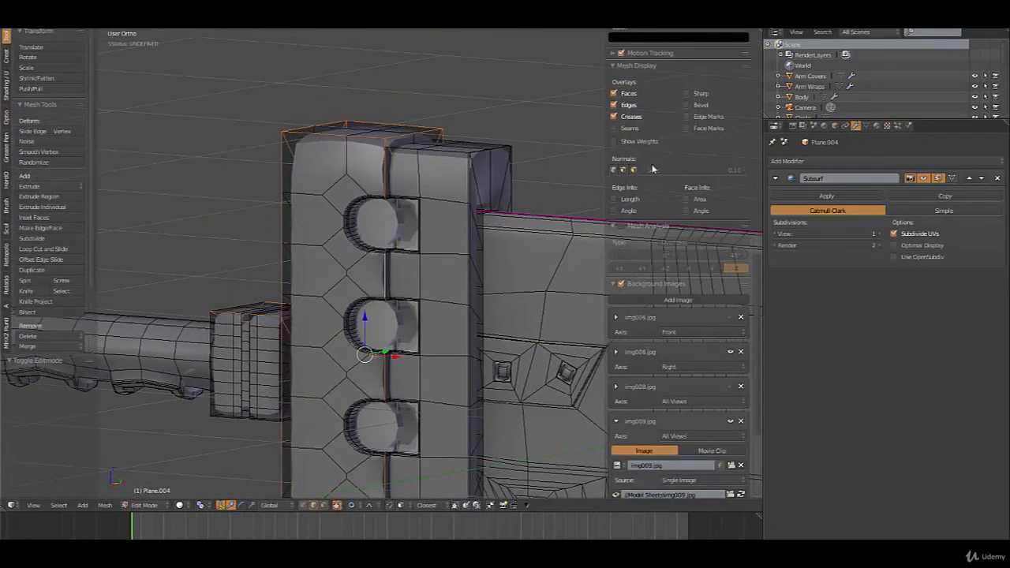
pyautogui.scroll(6, 692, 116)
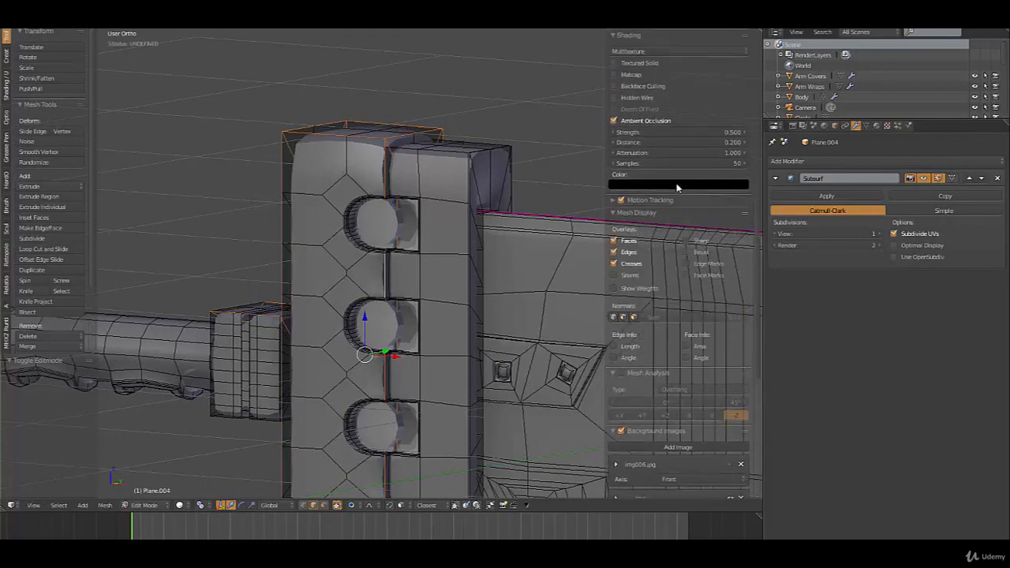
pyautogui.scroll(10, 657, 150)
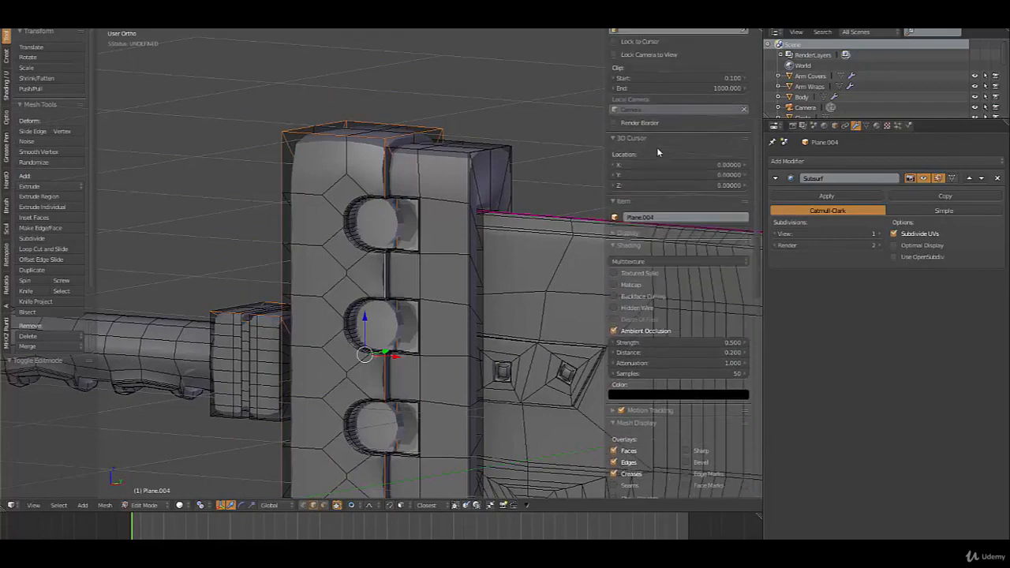
pyautogui.scroll(2, 657, 135)
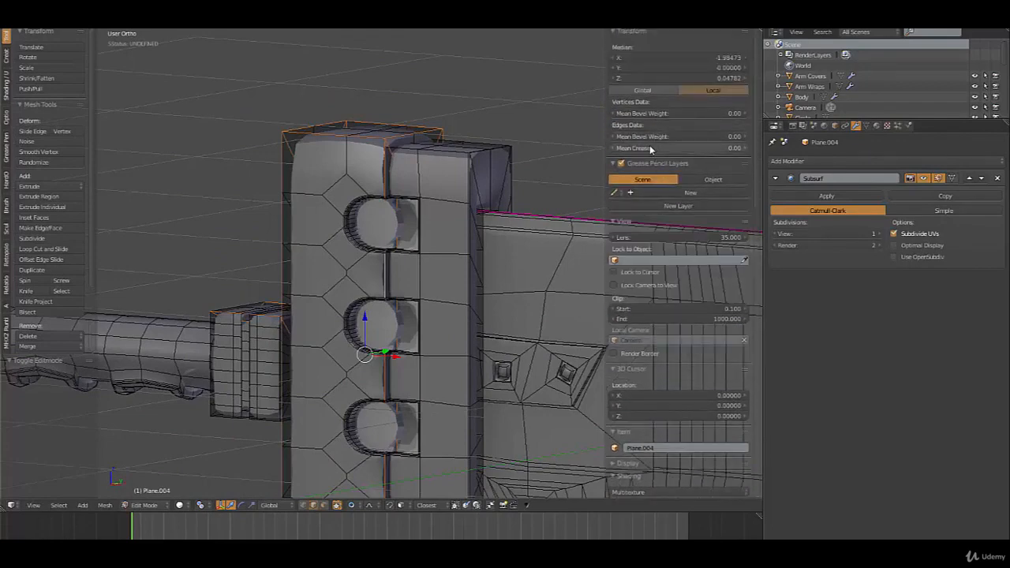
pyautogui.moveTo(650, 148); pyautogui.dragTo(742, 148)
pyautogui.press('Tab')
pyautogui.scroll(-3, 422, 285)
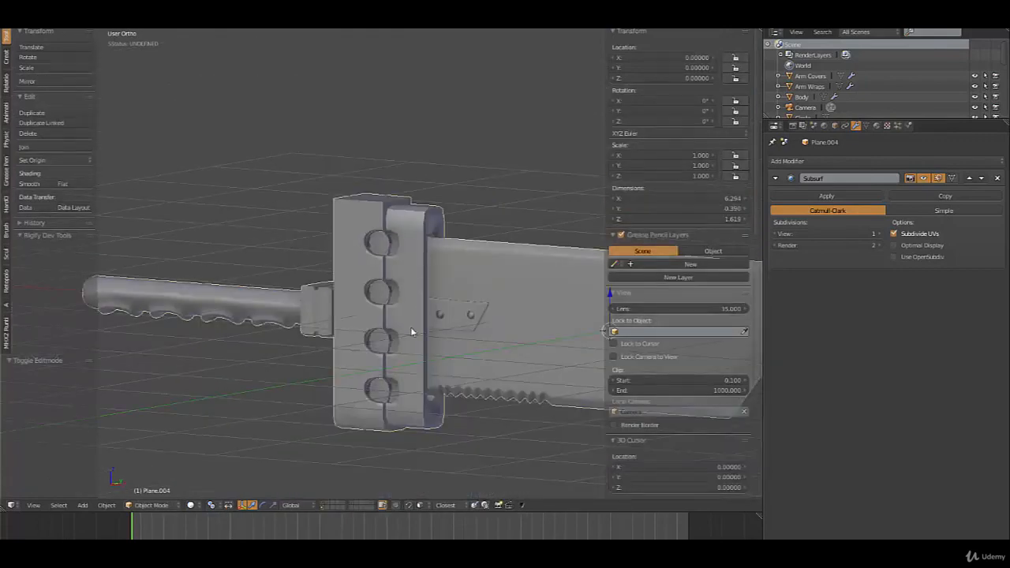
pyautogui.moveTo(410, 327); pyautogui.dragTo(378, 365, button='middle')
pyautogui.press('Tab')
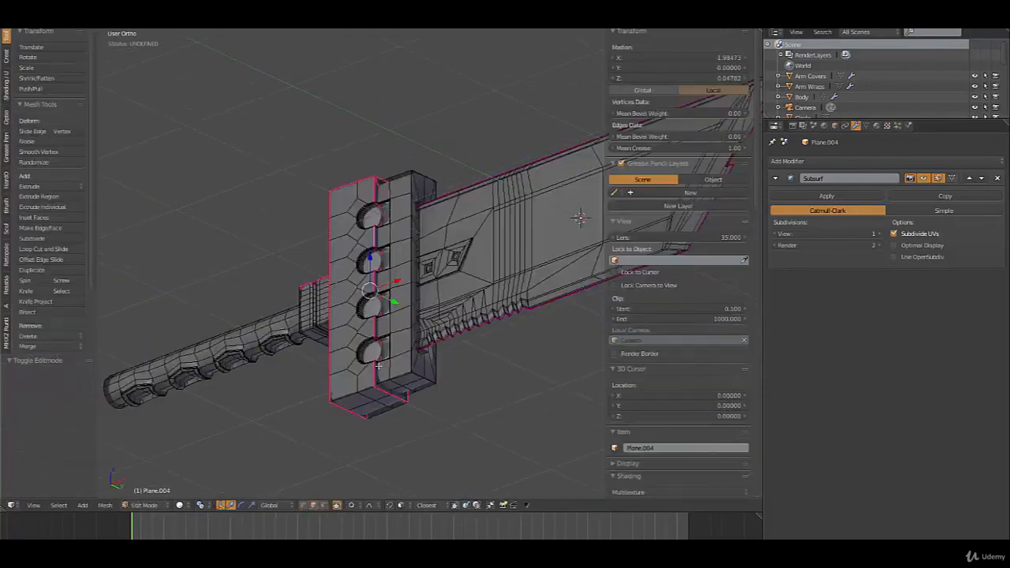
# Select the outer edges of the guard's blade-side block on both faces and set their Mean Crease to 1.00.
pyautogui.rightClick(346, 395)
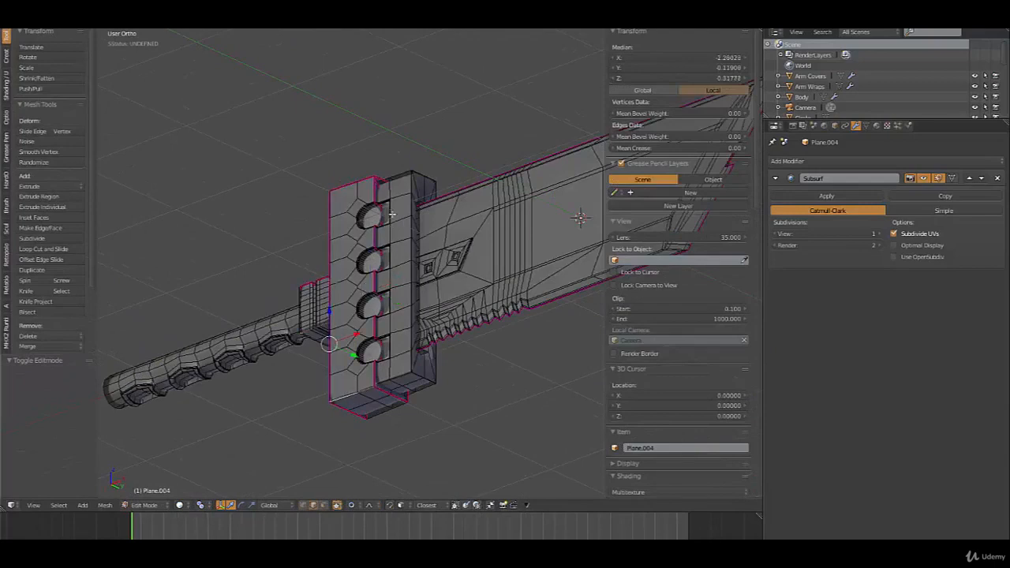
pyautogui.keyDown('shift'); pyautogui.rightClick(401, 173); pyautogui.keyUp('shift')
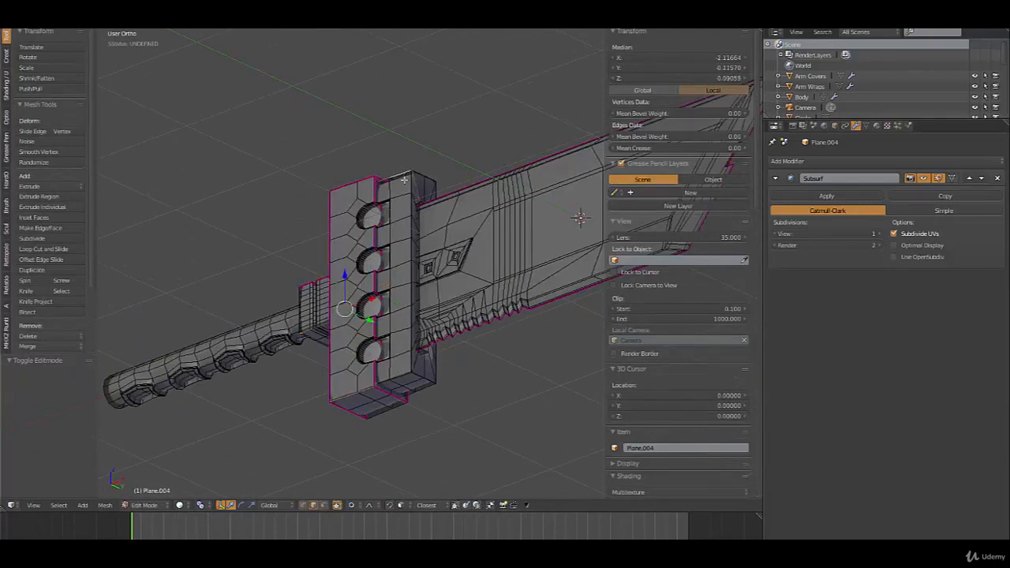
pyautogui.keyDown('shift'); pyautogui.rightClick(402, 372); pyautogui.keyUp('shift')
pyautogui.keyDown('shift'); pyautogui.rightClick(434, 390); pyautogui.keyUp('shift')
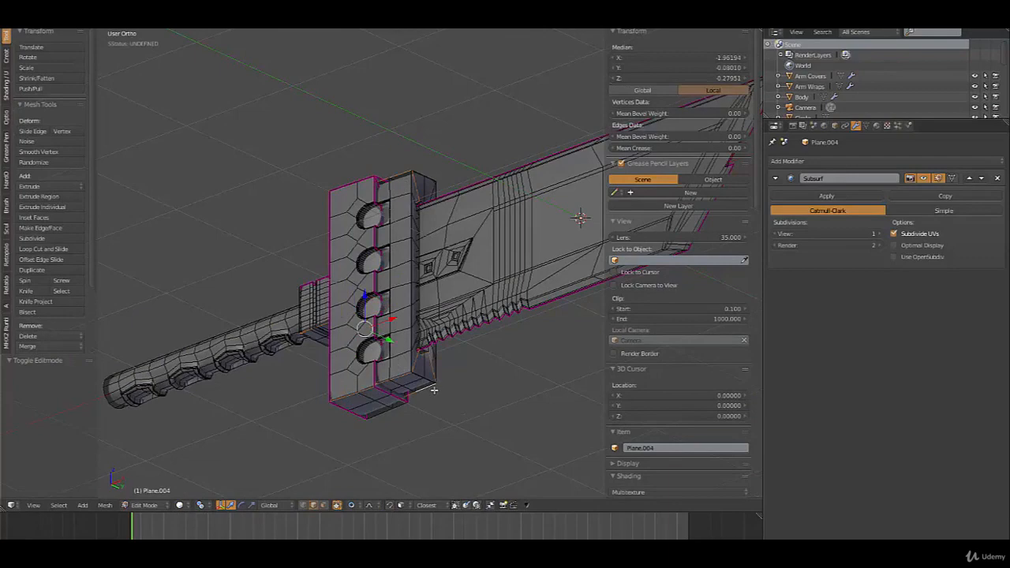
pyautogui.keyDown('shift'); pyautogui.rightClick(399, 411); pyautogui.keyUp('shift')
pyautogui.moveTo(506, 365); pyautogui.dragTo(356, 249, button='middle')
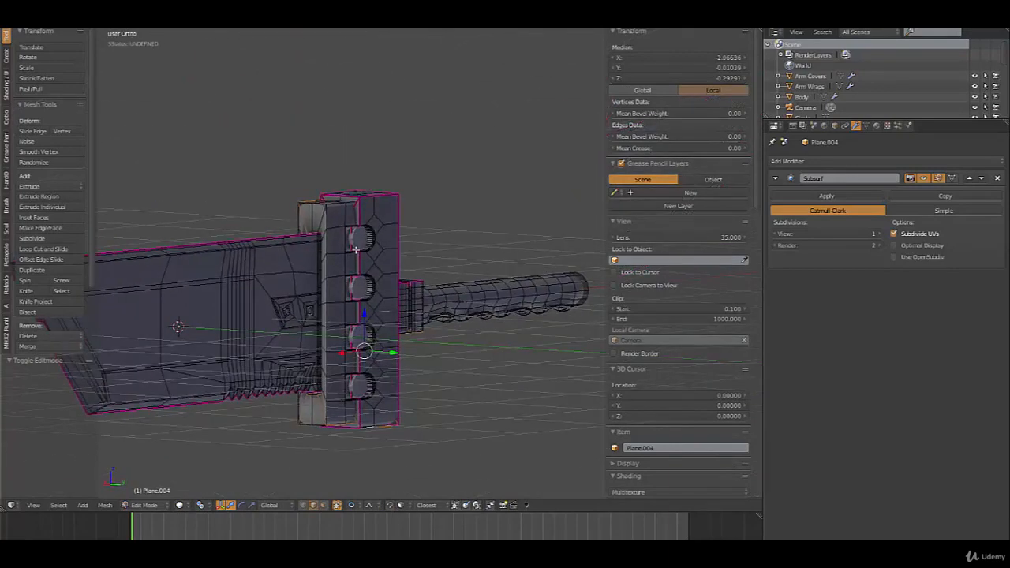
pyautogui.keyDown('shift'); pyautogui.rightClick(337, 204); pyautogui.keyUp('shift')
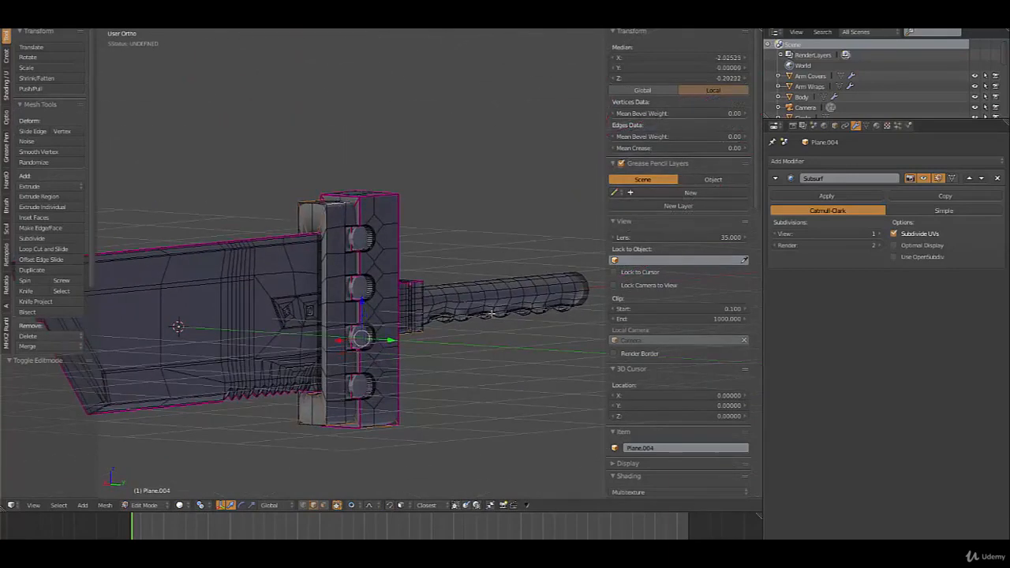
pyautogui.moveTo(355, 386); pyautogui.dragTo(347, 349, button='middle')
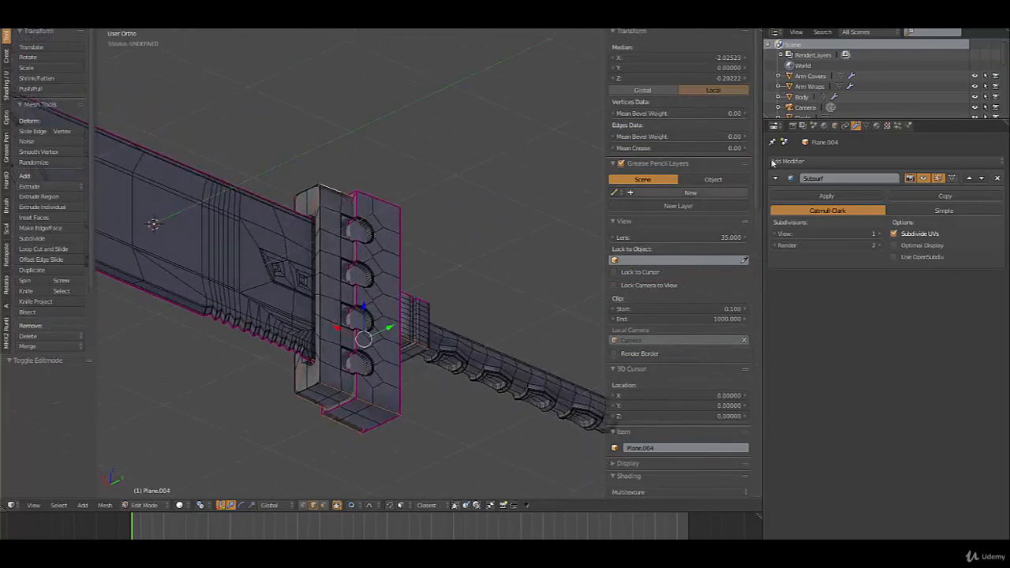
pyautogui.moveTo(649, 147); pyautogui.dragTo(790, 148)
pyautogui.press('Tab')
pyautogui.moveTo(325, 283); pyautogui.dragTo(261, 339, button='middle')
pyautogui.press('Tab')
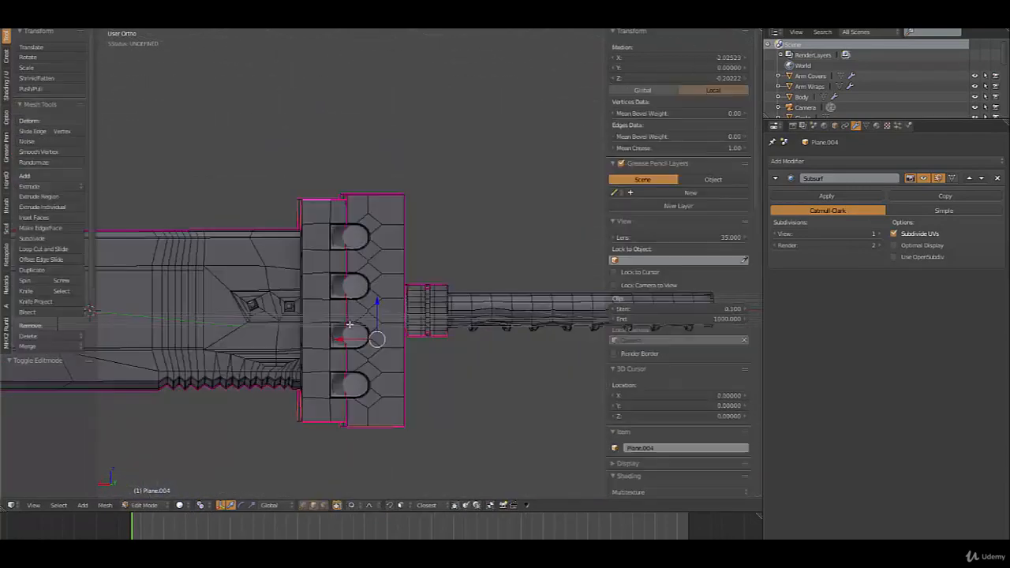
# Select the short corner edges at the blade end of the guard's upper cutouts, using the wireframe view.
pyautogui.scroll(5, 326, 308)
pyautogui.moveTo(291, 301)
pyautogui.mouseDown(button='middle')
pyautogui.moveTo(246, 349)
pyautogui.moveTo(214, 350)
pyautogui.moveTo(309, 210)
pyautogui.mouseUp(button='middle')
pyautogui.scroll(3, 246, 349)
pyautogui.press('z')
pyautogui.press('z')
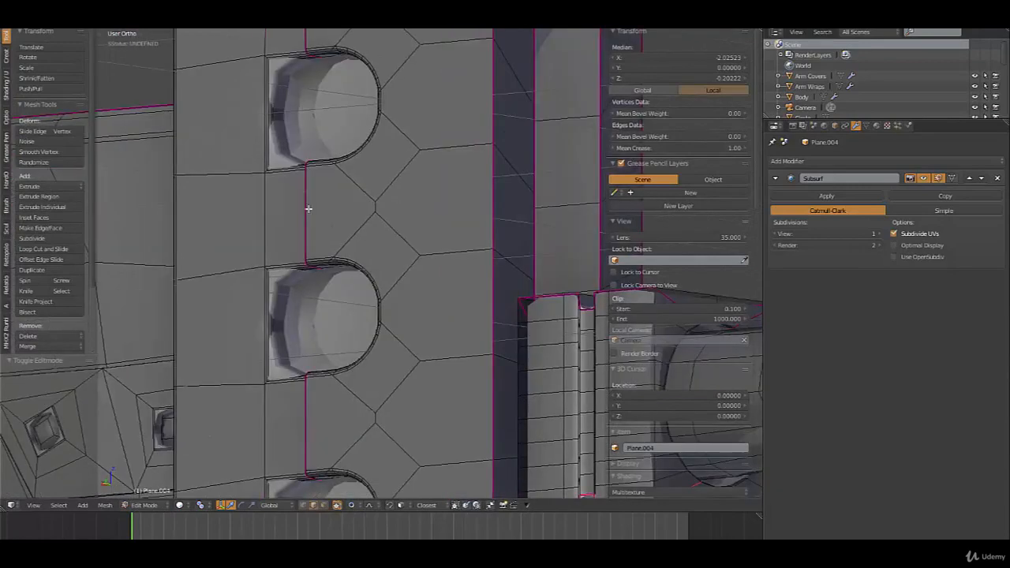
pyautogui.rightClick(277, 64)
pyautogui.press('z')
pyautogui.moveTo(307, 198); pyautogui.dragTo(349, 162, button='middle')
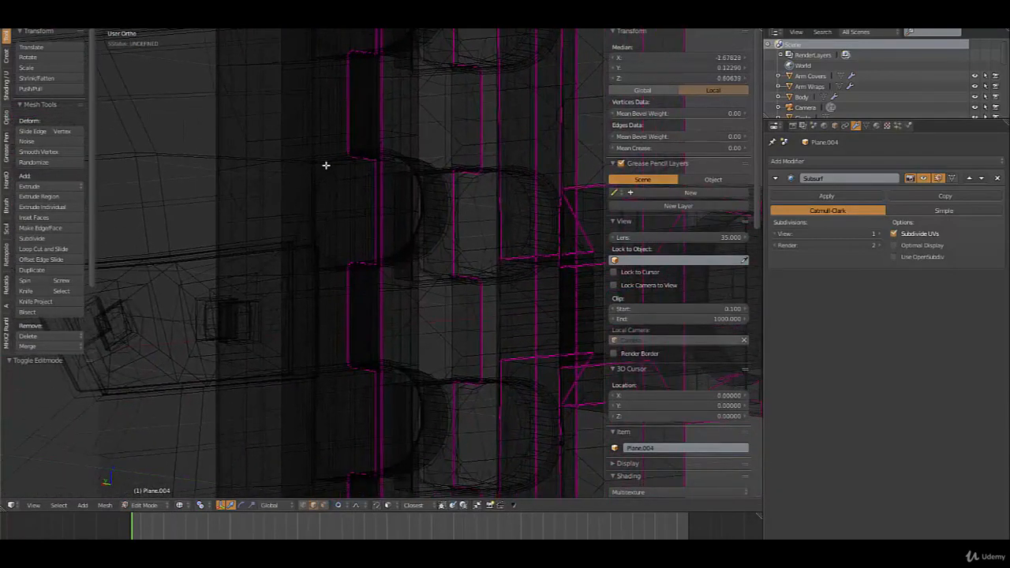
pyautogui.keyDown('shift'); pyautogui.rightClick(326, 165); pyautogui.keyUp('shift')
pyautogui.moveTo(340, 354); pyautogui.dragTo(362, 223, button='middle')
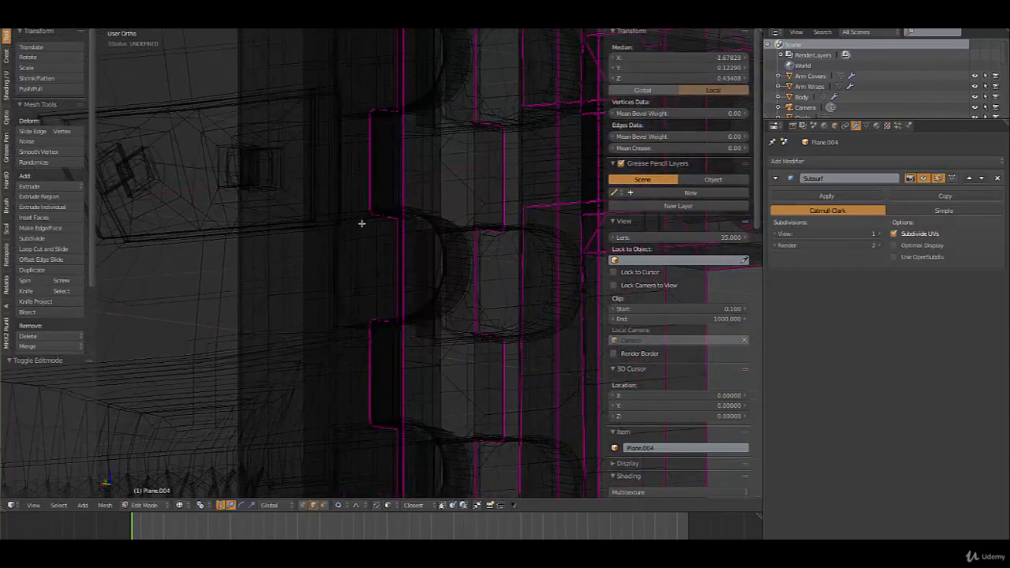
pyautogui.moveTo(370, 287); pyautogui.dragTo(379, 241, button='middle')
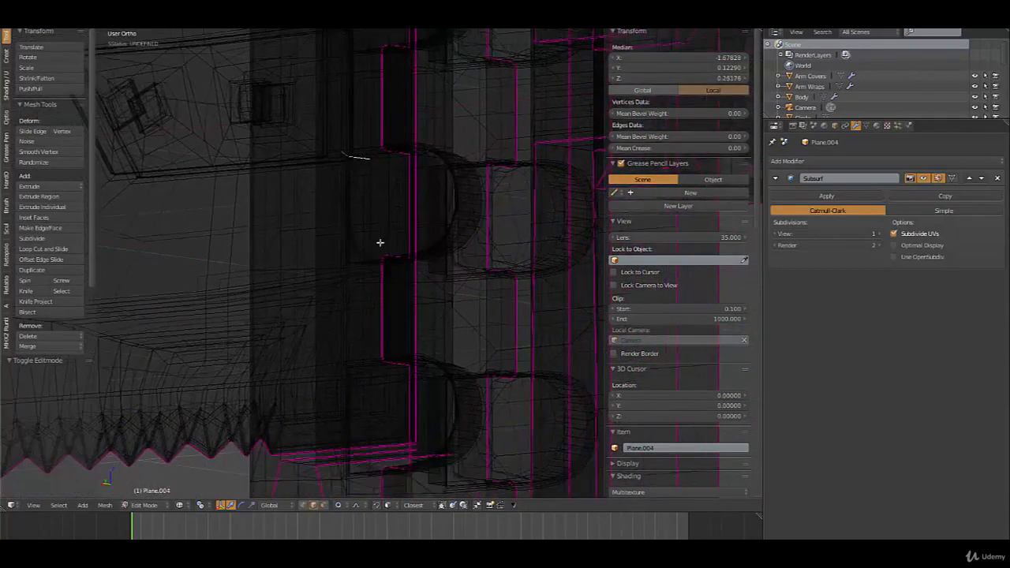
pyautogui.press('z')
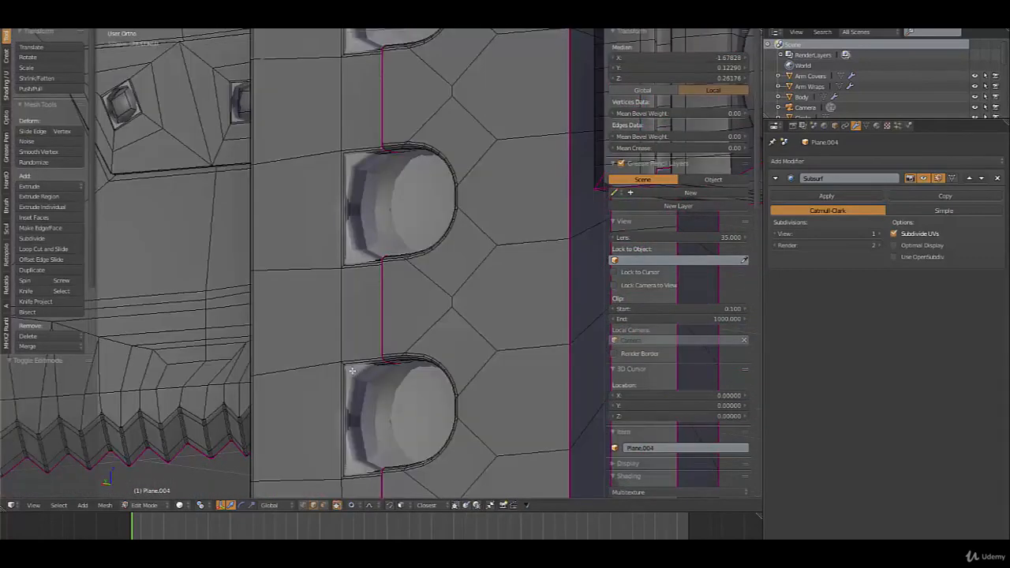
# Extend the selection to the short corner edges at the blade end of the guard's lower cutouts.
pyautogui.keyDown('shift'); pyautogui.rightClick(352, 371); pyautogui.keyUp('shift')
pyautogui.press('z')
pyautogui.keyDown('shift'); pyautogui.rightClick(354, 376); pyautogui.keyUp('shift')
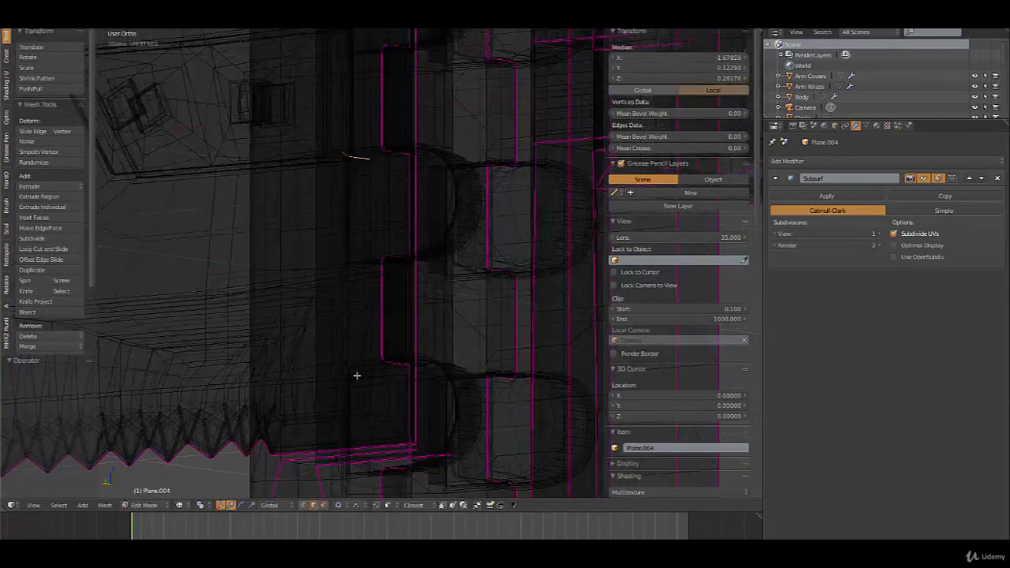
pyautogui.keyDown('shift'); pyautogui.rightClick(360, 373); pyautogui.keyUp('shift')
pyautogui.moveTo(380, 381); pyautogui.dragTo(381, 281, button='middle')
pyautogui.scroll(2, 362, 331)
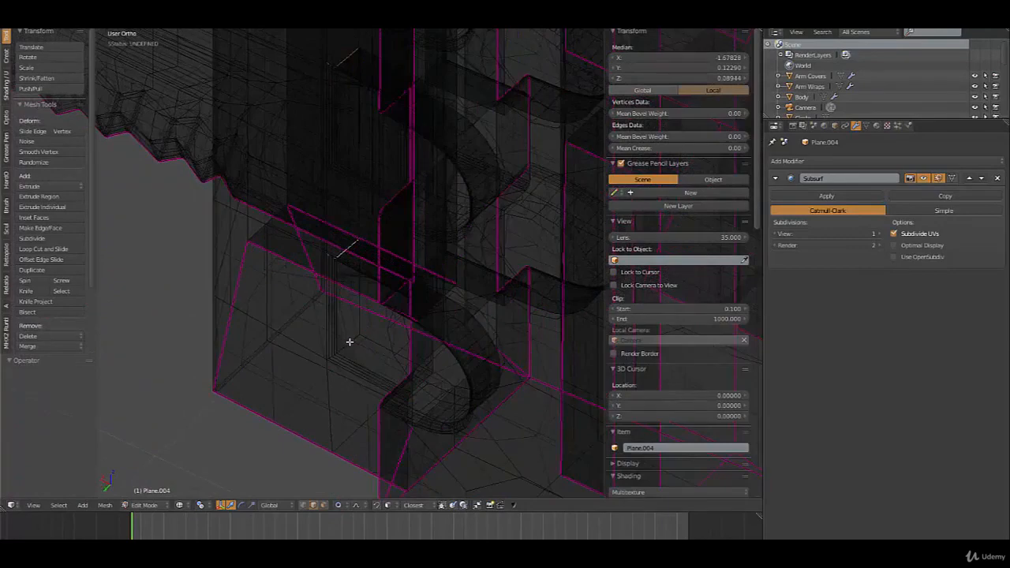
pyautogui.keyDown('shift'); pyautogui.rightClick(349, 342); pyautogui.keyUp('shift')
pyautogui.scroll(3, 348, 224)
pyautogui.press('z')
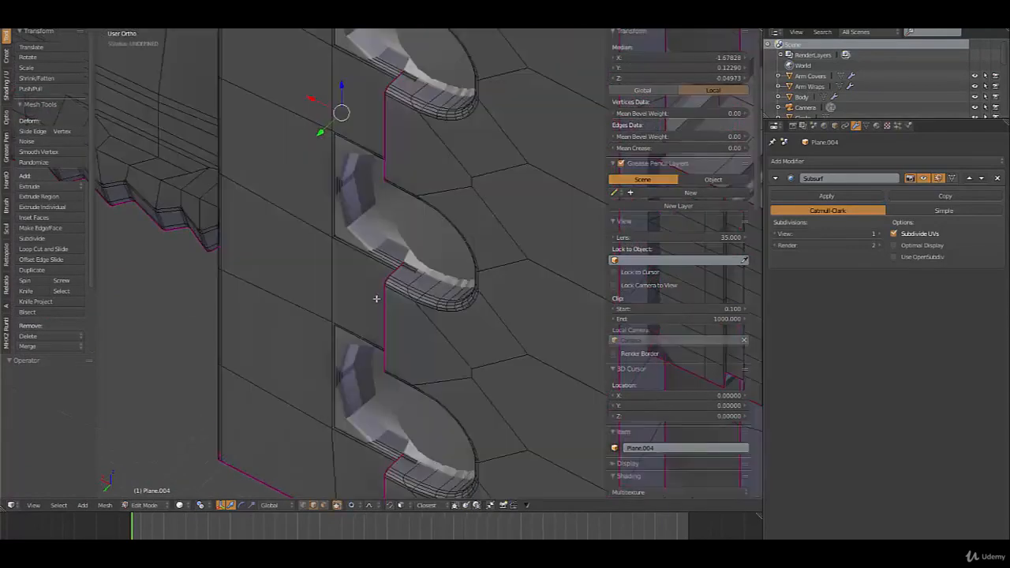
# Add the remaining cutout corner edges to the selection and raise their Mean Crease to square the cutouts' blade ends.
pyautogui.keyDown('shift'); pyautogui.rightClick(347, 228); pyautogui.keyUp('shift')
pyautogui.keyDown('shift'); pyautogui.moveTo(368, 174); pyautogui.dragTo(339, 249, button='middle'); pyautogui.keyUp('shift')
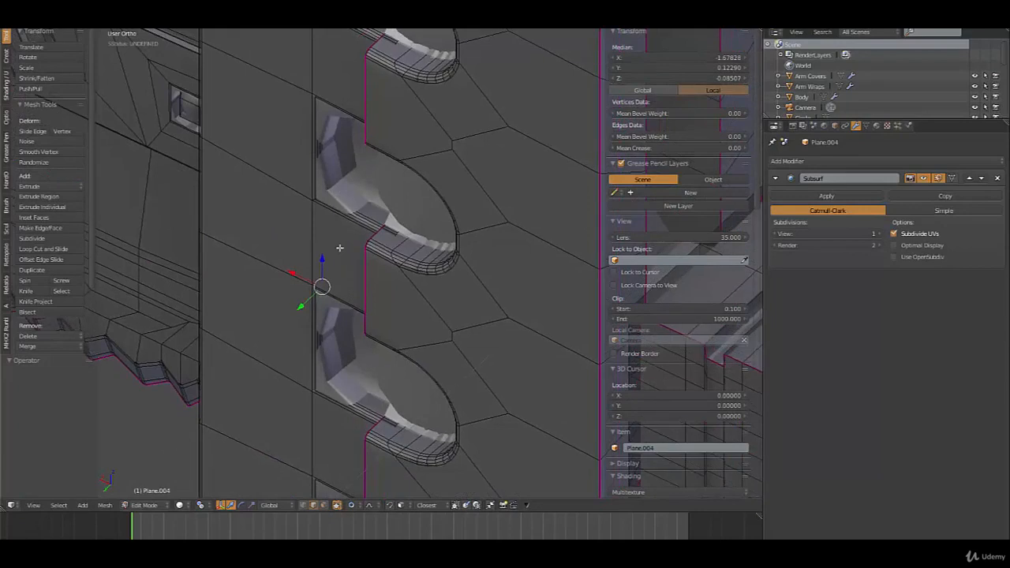
pyautogui.keyDown('shift'); pyautogui.rightClick(315, 199); pyautogui.keyUp('shift')
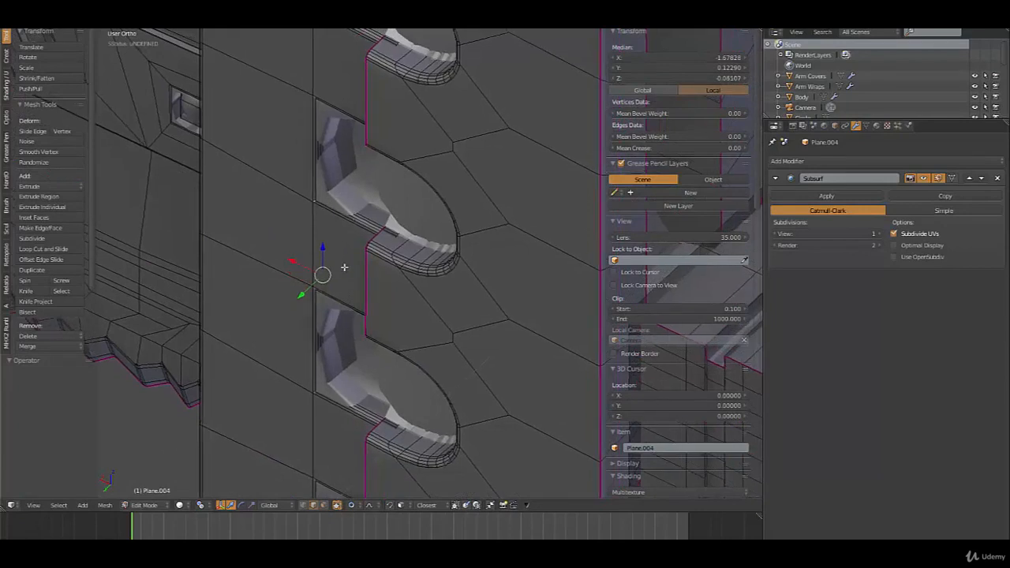
pyautogui.keyDown('shift'); pyautogui.moveTo(328, 55); pyautogui.dragTo(323, 227, button='middle'); pyautogui.keyUp('shift')
pyautogui.keyDown('shift'); pyautogui.rightClick(308, 177); pyautogui.keyUp('shift')
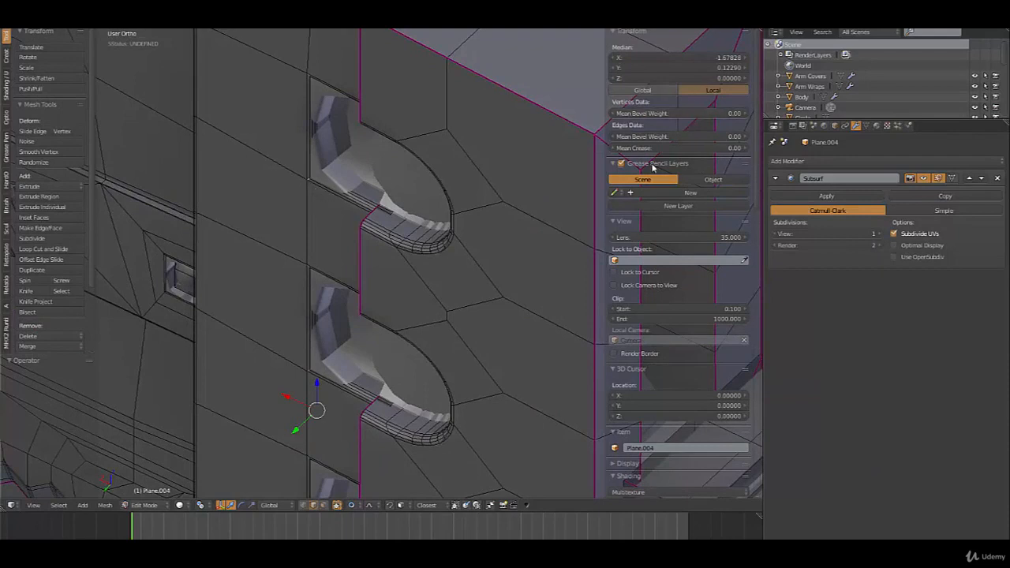
pyautogui.moveTo(671, 148); pyautogui.dragTo(734, 147)
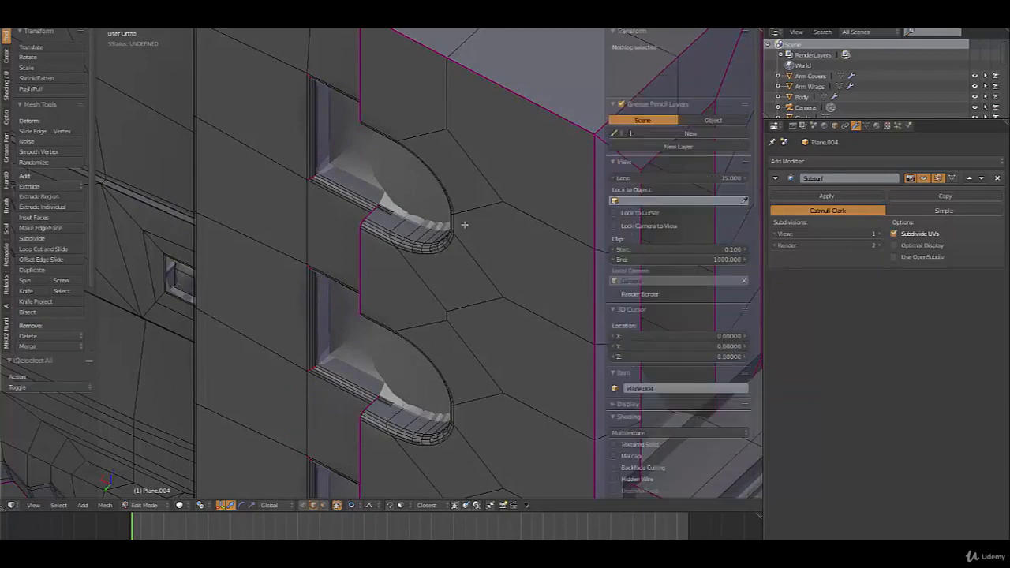
pyautogui.press('Tab')
pyautogui.scroll(-3, 323, 252)
pyautogui.moveTo(328, 311)
pyautogui.mouseDown(button='middle')
pyautogui.moveTo(402, 284)
pyautogui.moveTo(390, 255)
pyautogui.moveTo(365, 244)
pyautogui.moveTo(345, 252)
pyautogui.moveTo(413, 252)
pyautogui.moveTo(376, 254)
pyautogui.mouseUp(button='middle')
pyautogui.press('Tab')
pyautogui.scroll(3, 429, 175)
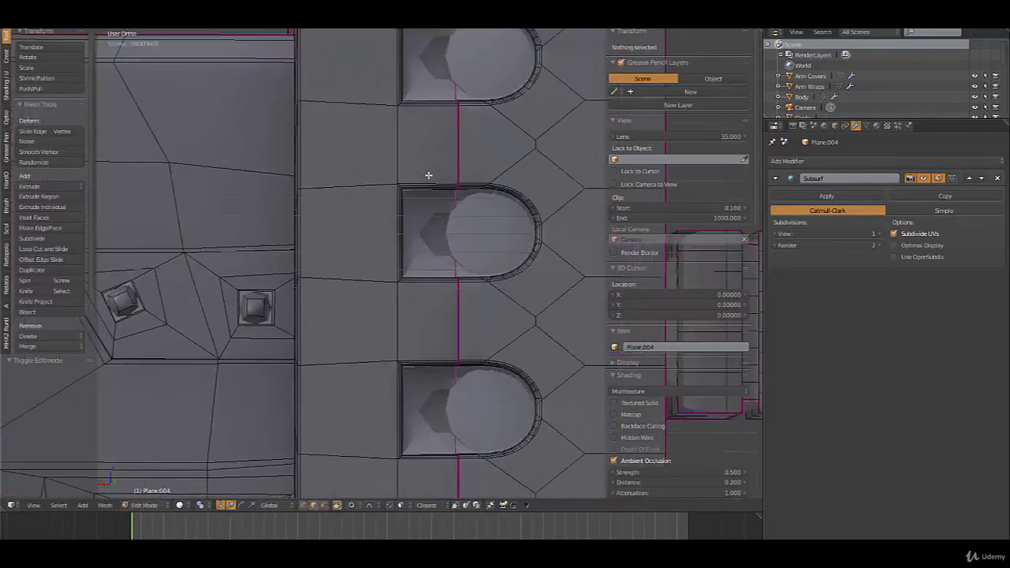
# Using the wireframe view, select the three edges squaring the blade end of the guard's uppermost cutout on the facing side.
pyautogui.keyDown('shift'); pyautogui.moveTo(429, 128); pyautogui.dragTo(384, 119, button='middle'); pyautogui.keyUp('shift')
pyautogui.press('z')
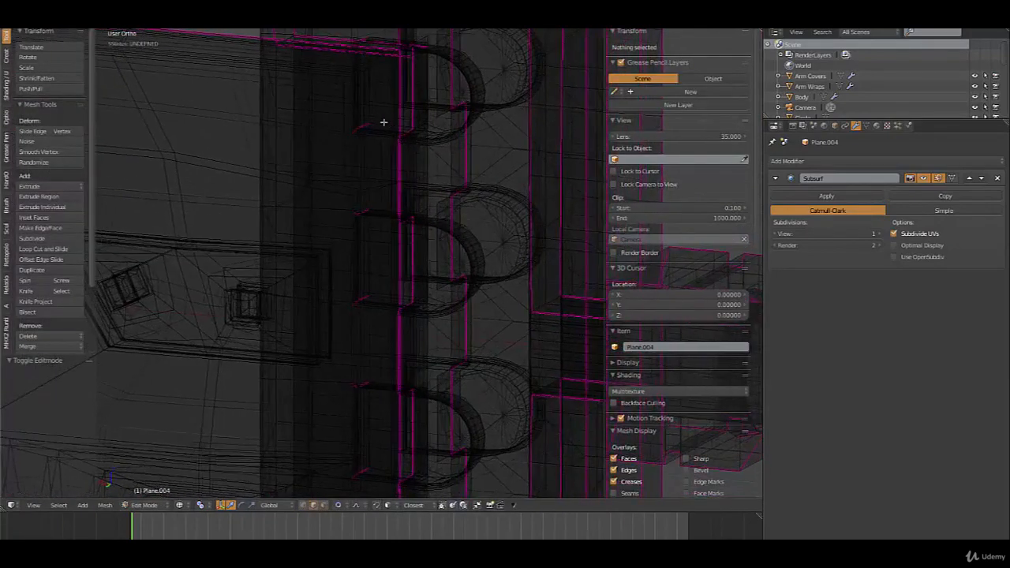
pyautogui.rightClick(369, 115)
pyautogui.keyDown('shift'); pyautogui.rightClick(382, 123); pyautogui.keyUp('shift')
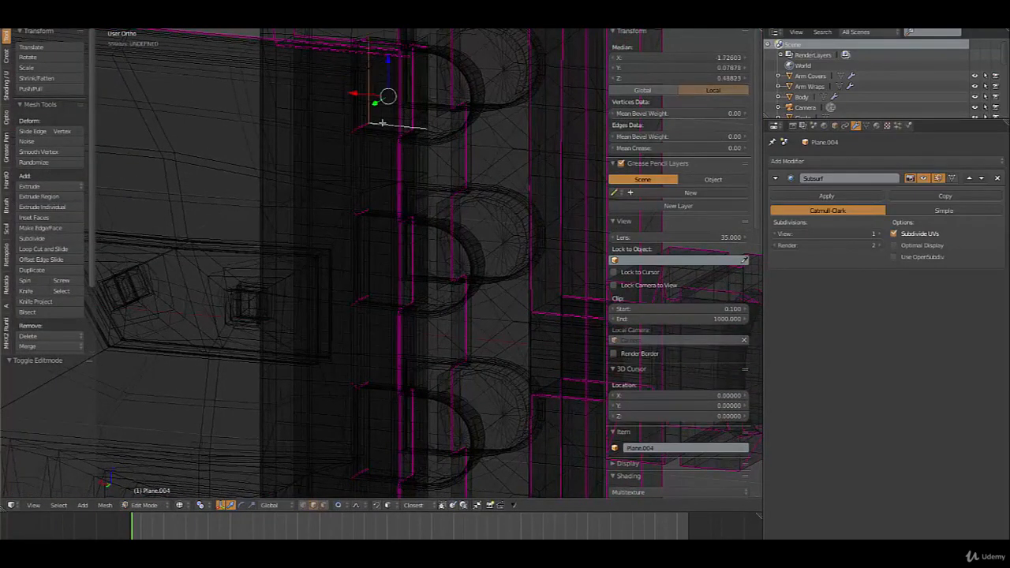
pyautogui.moveTo(388, 98); pyautogui.dragTo(409, 198, button='middle')
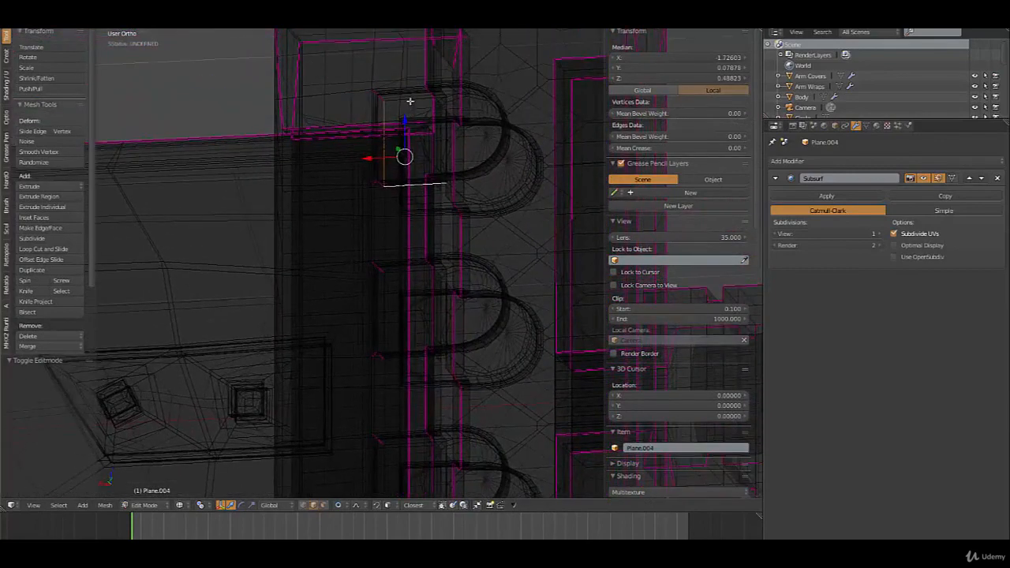
pyautogui.keyDown('shift'); pyautogui.rightClick(410, 102); pyautogui.keyUp('shift')
pyautogui.keyDown('shift'); pyautogui.moveTo(425, 247); pyautogui.dragTo(424, 168, button='middle'); pyautogui.keyUp('shift')
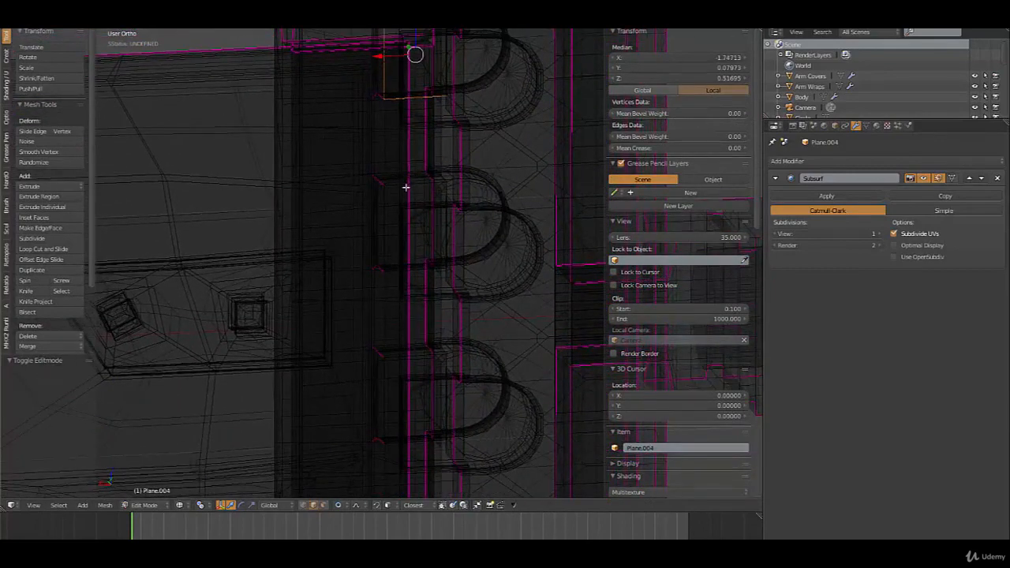
# Add the three blade-end edges of the second cutout down to the selection.
pyautogui.keyDown('shift'); pyautogui.rightClick(406, 187); pyautogui.keyUp('shift')
pyautogui.keyDown('alt'); pyautogui.keyDown('shift'); pyautogui.rightClick(387, 229); pyautogui.keyUp('shift'); pyautogui.keyUp('alt')
pyautogui.hotkey('ctrl', 'z')
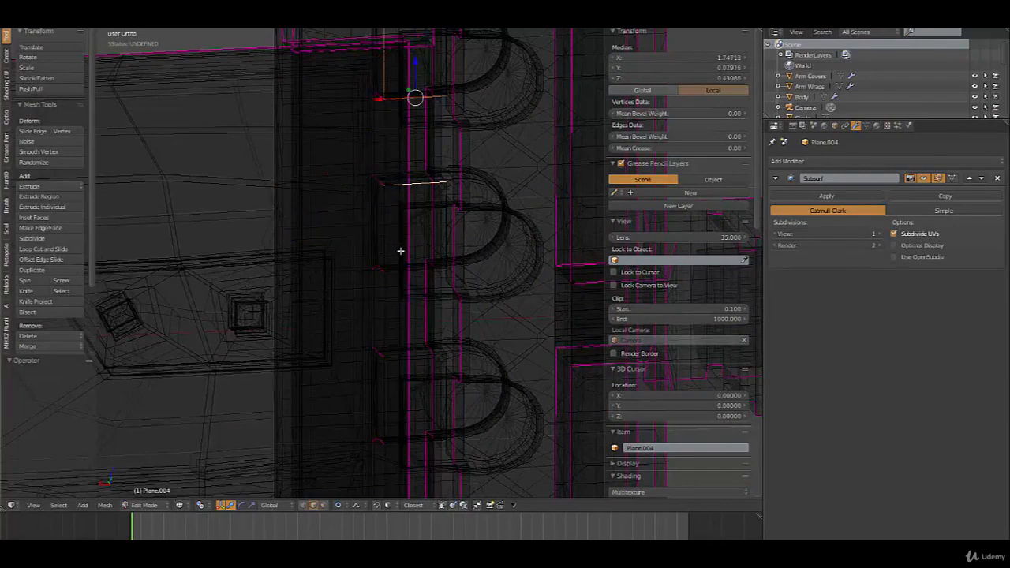
pyautogui.moveTo(401, 251); pyautogui.dragTo(448, 331, button='middle')
pyautogui.keyDown('shift'); pyautogui.rightClick(381, 258); pyautogui.keyUp('shift')
pyautogui.keyDown('alt'); pyautogui.keyDown('shift'); pyautogui.rightClick(406, 326); pyautogui.keyUp('shift'); pyautogui.keyUp('alt')
pyautogui.hotkey('ctrl', 'z')
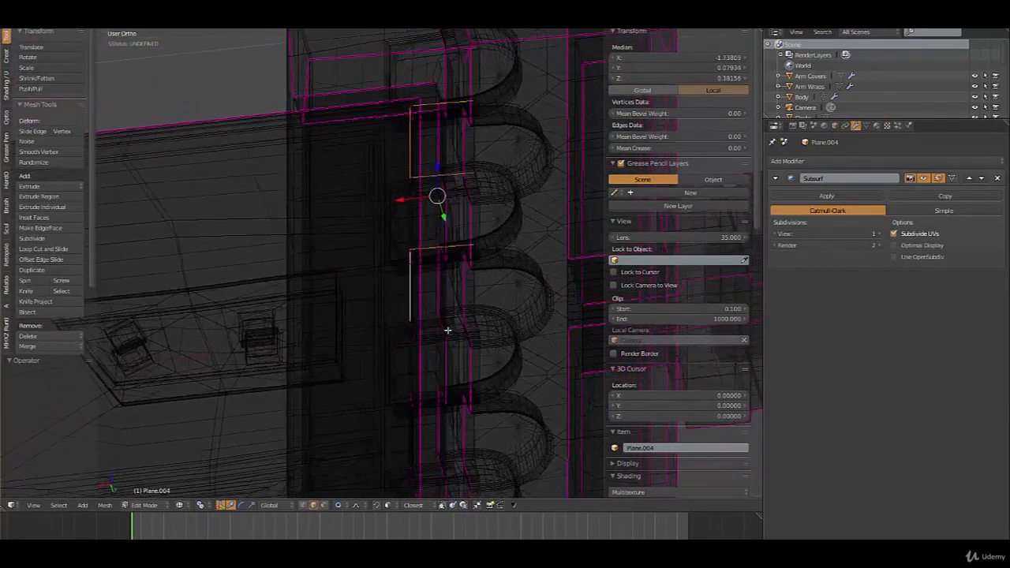
pyautogui.keyDown('shift'); pyautogui.rightClick(458, 320); pyautogui.keyUp('shift')
# Extend the selection with the three blade-end edges of the third cutout down.
pyautogui.keyDown('shift'); pyautogui.moveTo(460, 373); pyautogui.dragTo(456, 241, button='middle'); pyautogui.keyUp('shift')
pyautogui.moveTo(466, 326); pyautogui.dragTo(429, 238, button='middle')
pyautogui.keyDown('shift'); pyautogui.rightClick(451, 276); pyautogui.keyUp('shift')
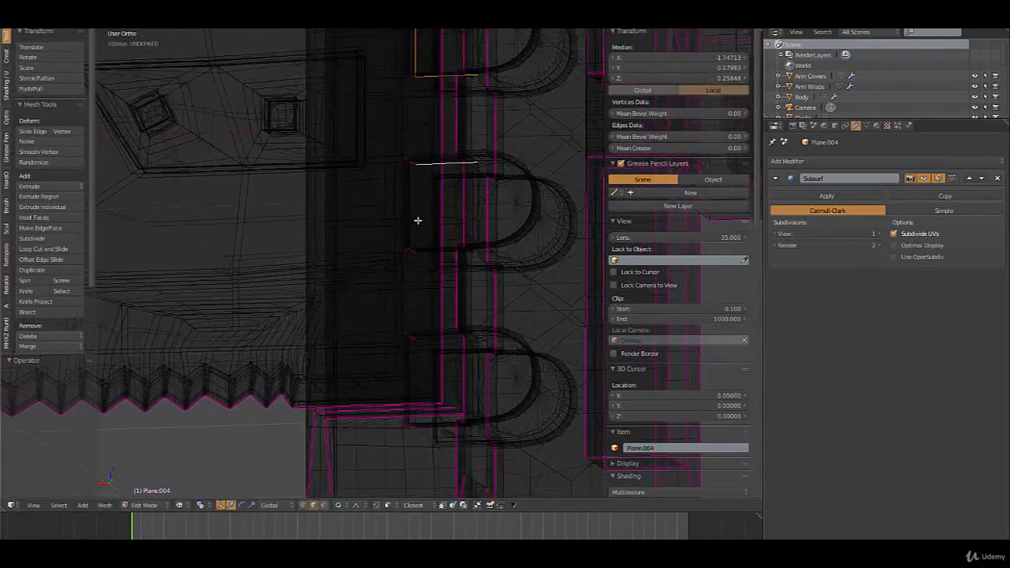
pyautogui.keyDown('shift'); pyautogui.rightClick(418, 220); pyautogui.keyUp('shift')
pyautogui.rightClick(417, 187)
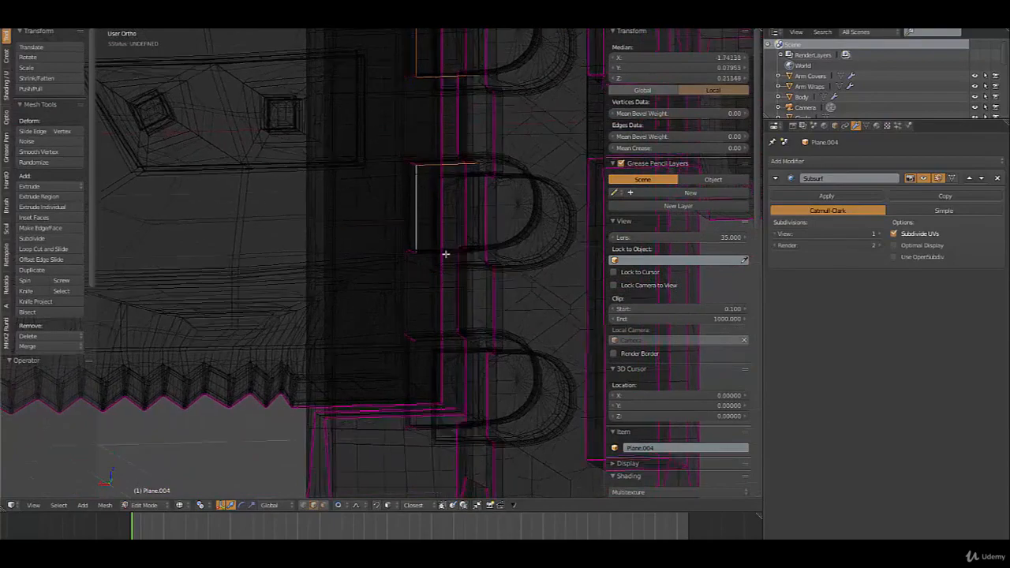
pyautogui.moveTo(418, 187); pyautogui.dragTo(429, 268, button='middle')
pyautogui.keyDown('shift'); pyautogui.rightClick(472, 270); pyautogui.keyUp('shift')
pyautogui.keyDown('shift'); pyautogui.rightClick(465, 248); pyautogui.keyUp('shift')
# Add the lowest cutout's three blade-end edges, set the selection's Mean Crease to 1.00, and return to Object Mode in solid view.
pyautogui.keyDown('shift'); pyautogui.rightClick(425, 269); pyautogui.keyUp('shift')
pyautogui.keyDown('shift'); pyautogui.rightClick(426, 271); pyautogui.keyUp('shift')
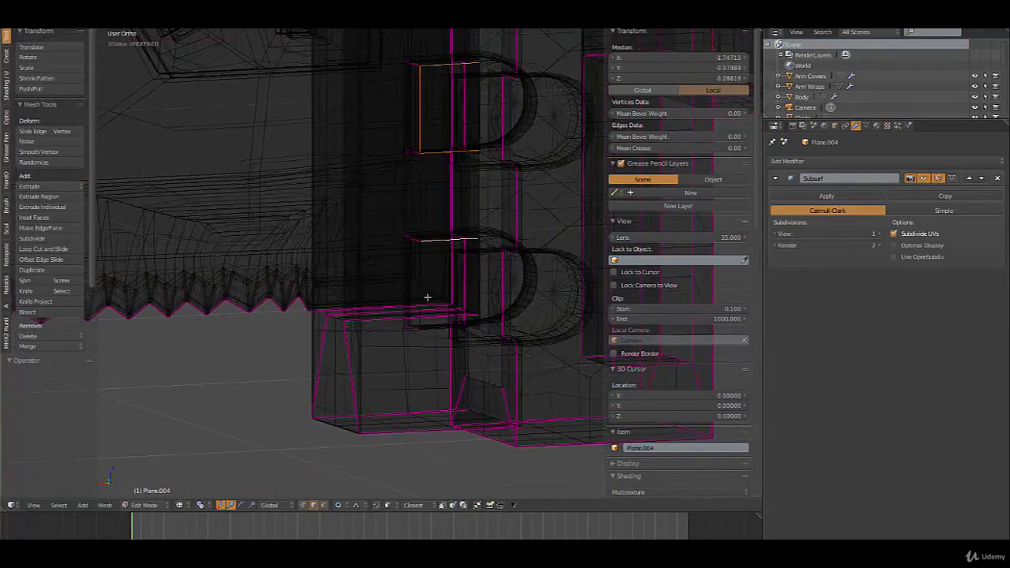
pyautogui.keyDown('shift'); pyautogui.rightClick(422, 322); pyautogui.keyUp('shift')
pyautogui.moveTo(426, 314); pyautogui.dragTo(439, 331, button='middle')
pyautogui.keyDown('shift'); pyautogui.rightClick(436, 323); pyautogui.keyUp('shift')
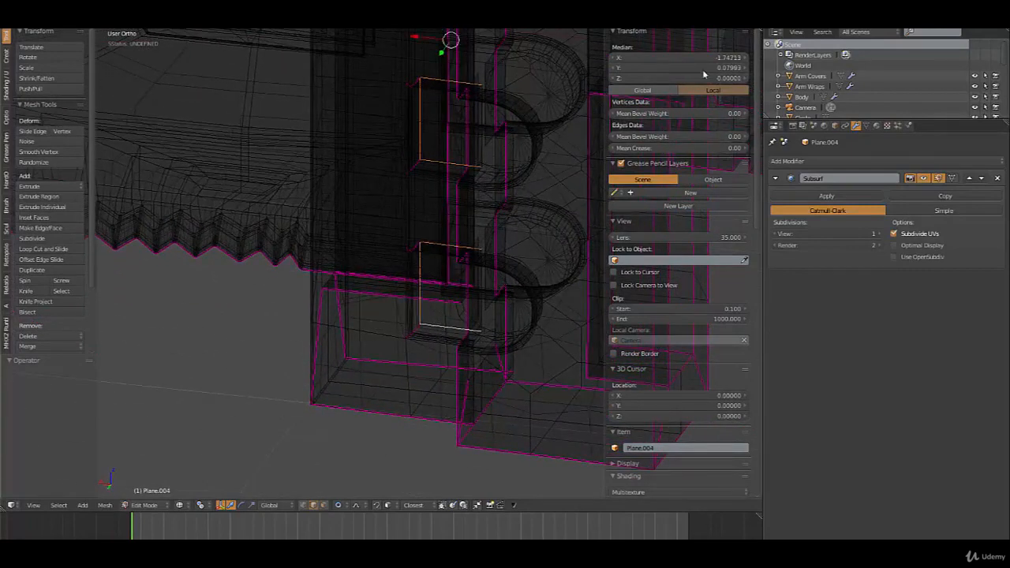
pyautogui.moveTo(631, 147); pyautogui.dragTo(637, 148)
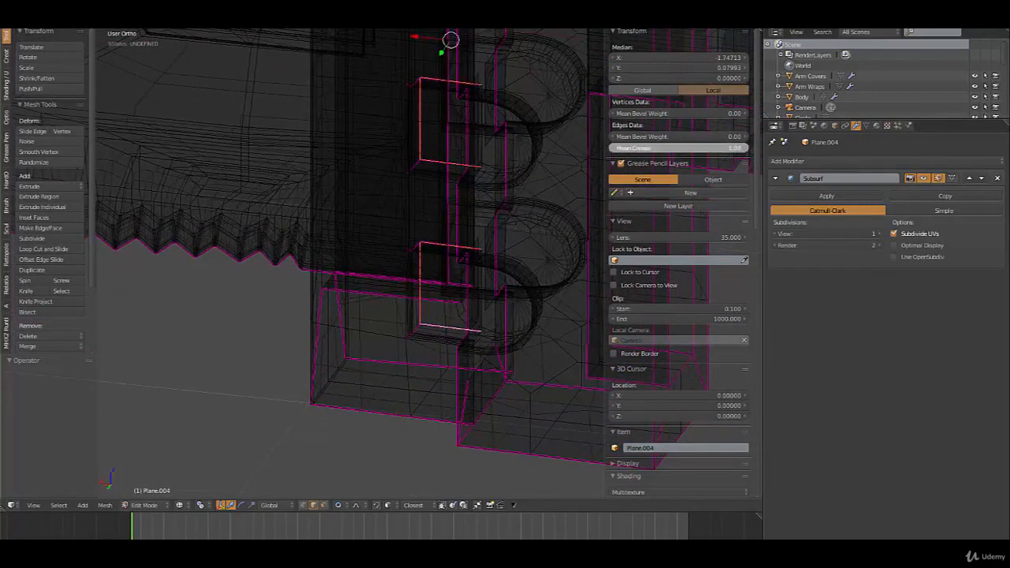
pyautogui.press('Tab')
pyautogui.press('z')
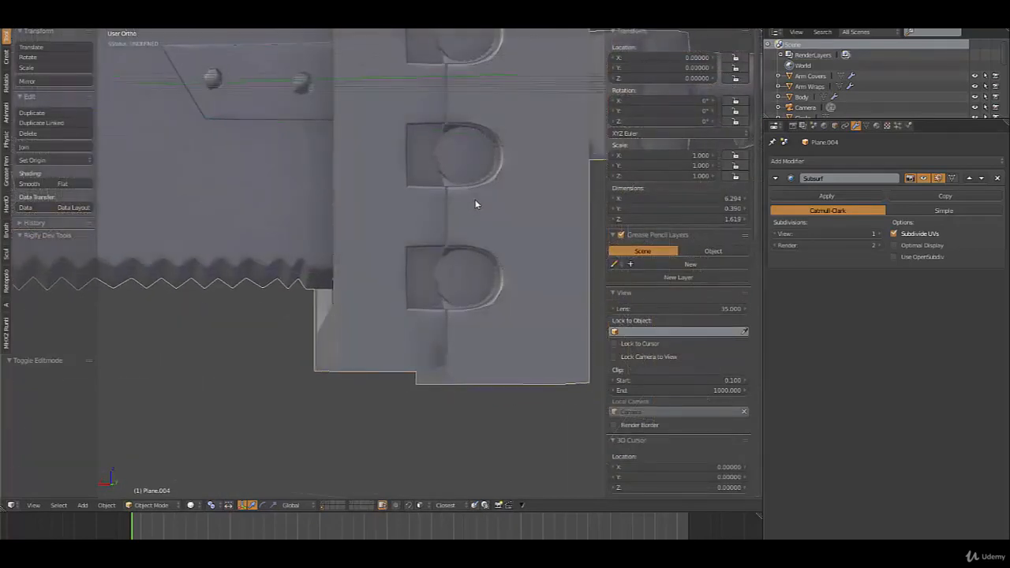
# Shade the separate cylinder object in the guard's cutouts smooth and enable Auto Smooth for it.
pyautogui.scroll(-6, 475, 203)
pyautogui.moveTo(475, 204); pyautogui.dragTo(731, 210, button='middle')
pyautogui.scroll(3, 345, 202)
pyautogui.rightClick(345, 203)
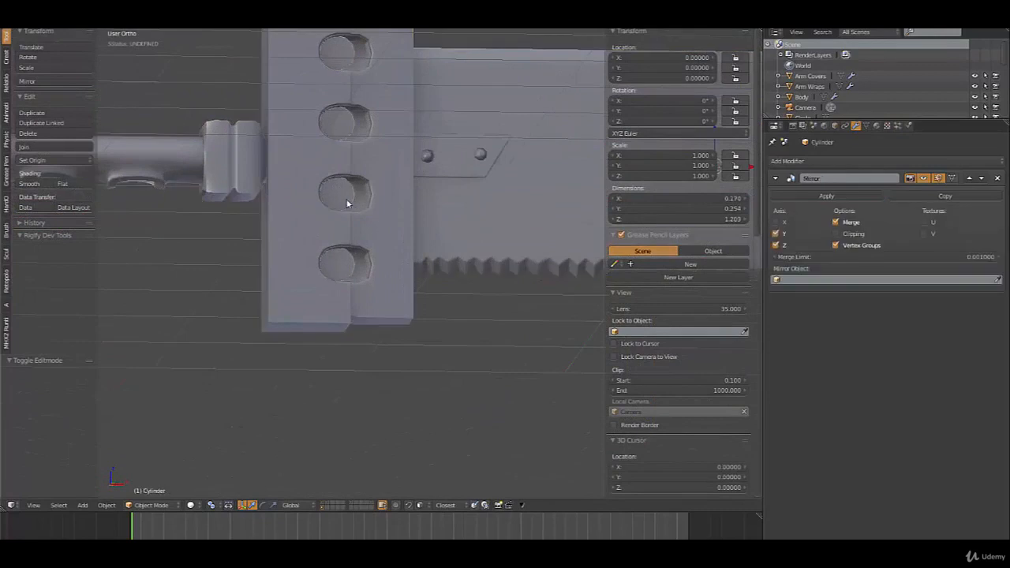
pyautogui.moveTo(346, 203); pyautogui.dragTo(256, 188, button='middle')
pyautogui.click(41, 183)
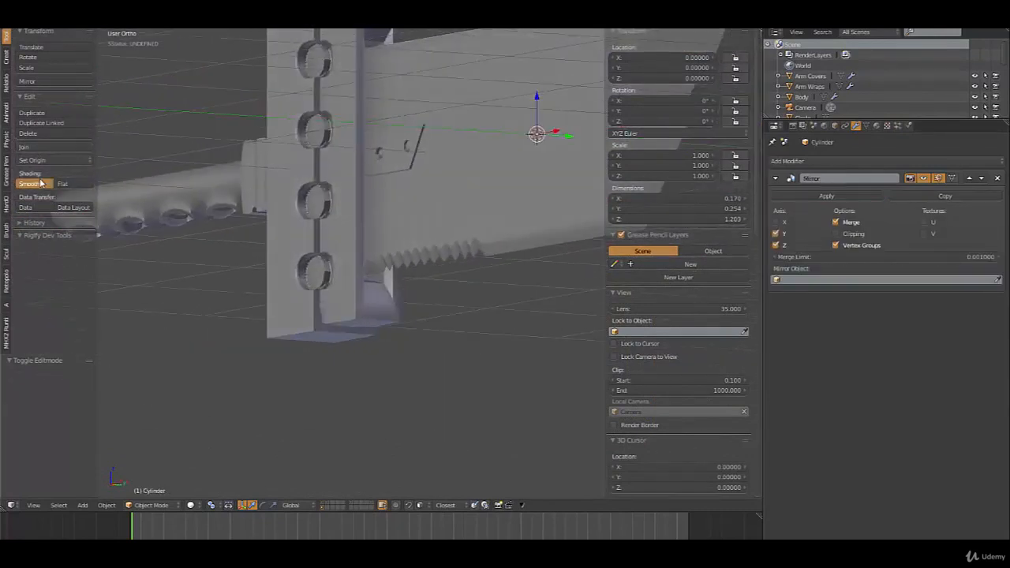
pyautogui.click(867, 126)
pyautogui.click(774, 193)
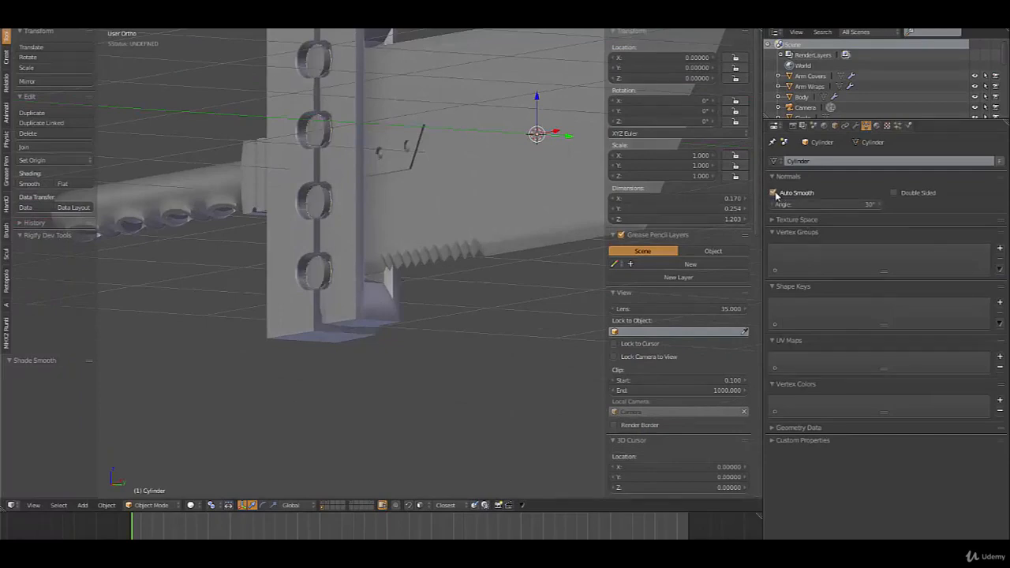
# Add a supporting edge loop around the lowest cylinder, slid close to one rim with a factor of about -0.831.
pyautogui.moveTo(451, 253)
pyautogui.mouseDown(button='middle')
pyautogui.moveTo(515, 266)
pyautogui.moveTo(441, 262)
pyautogui.mouseUp(button='middle')
pyautogui.press('Tab')
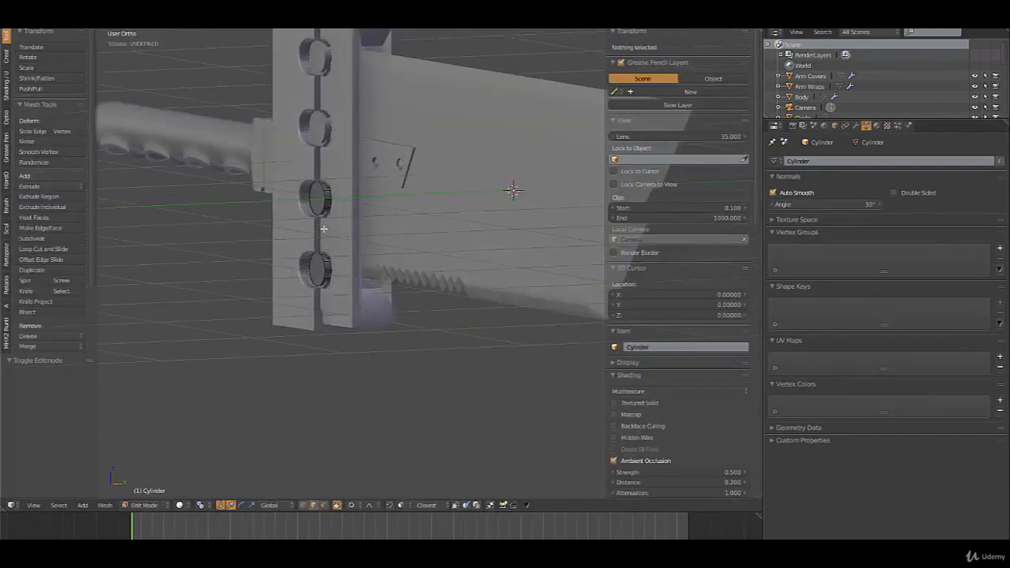
pyautogui.scroll(2, 324, 229)
pyautogui.keyDown('alt'); pyautogui.rightClick(287, 275); pyautogui.keyUp('alt')
pyautogui.press('g')
pyautogui.press('g')
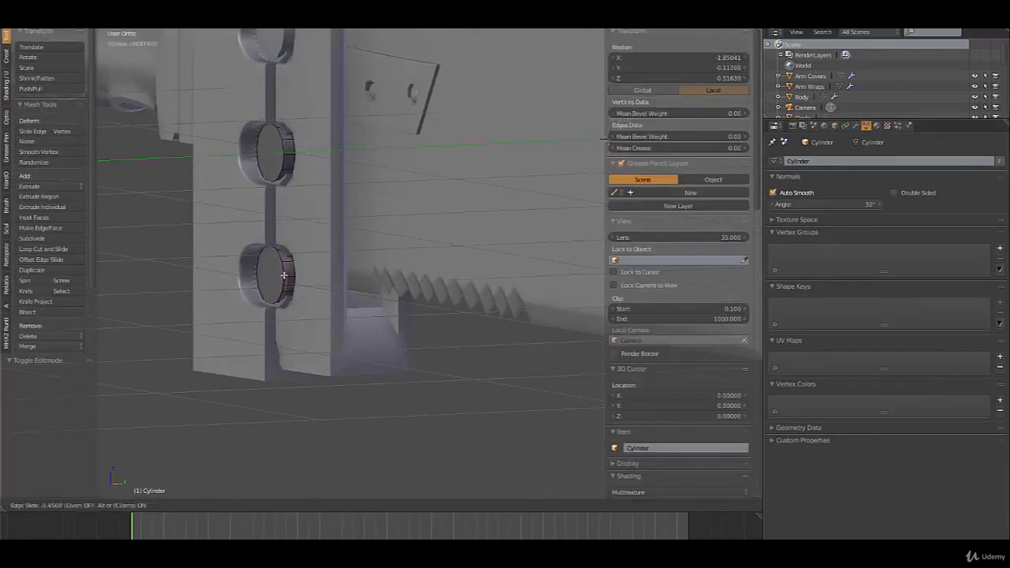
pyautogui.click(283, 275)
# Add a second supporting loop near the lowest cylinder's opposite end with a slide factor of 0.841.
pyautogui.hotkey('ctrl', 'r')
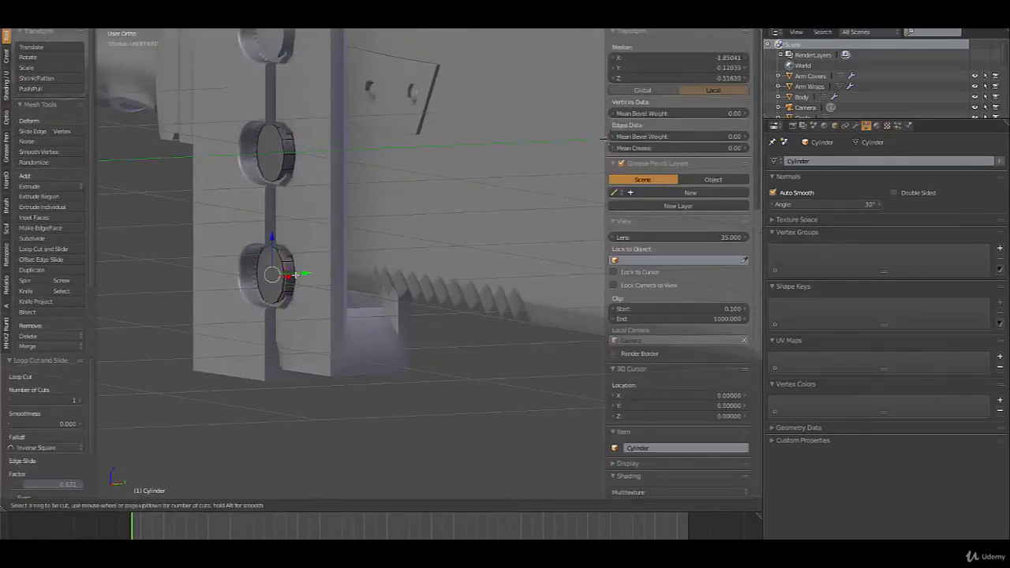
pyautogui.moveTo(272, 275); pyautogui.dragTo(294, 272)
pyautogui.keyDown('alt'); pyautogui.rightClick(291, 274); pyautogui.keyUp('alt')
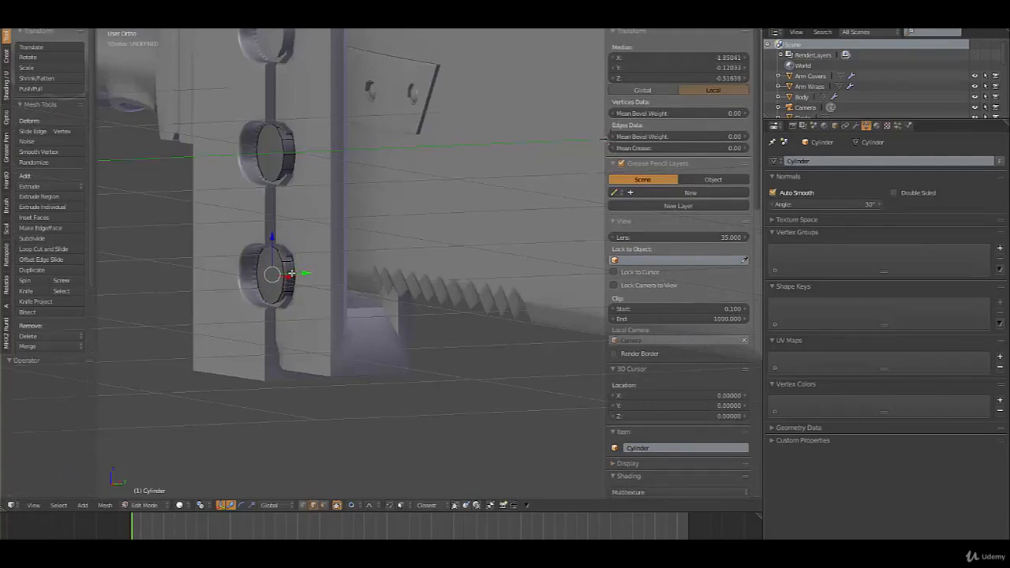
pyautogui.hotkey('ctrl', 'r')
pyautogui.click(292, 275)
pyautogui.click(295, 276)
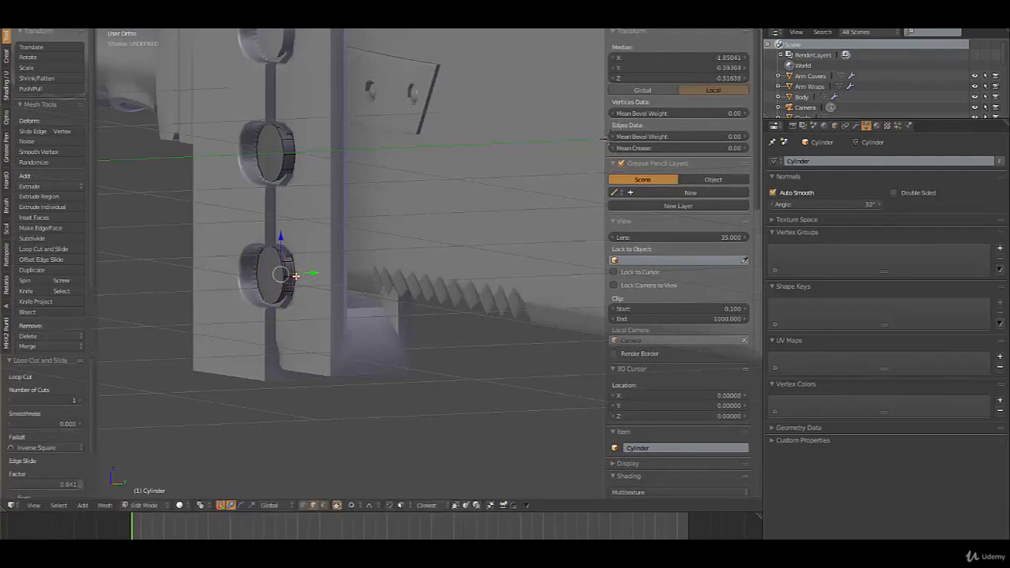
# Try to add a slid supporting loop near the rim of the next cylinder up.
pyautogui.hotkey('ctrl', 'e')
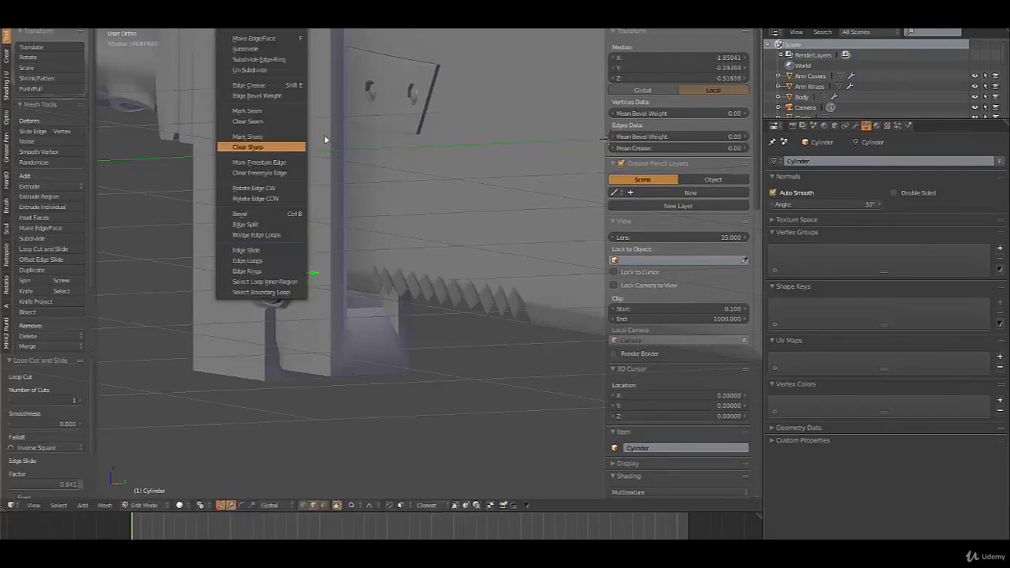
pyautogui.click(325, 139)
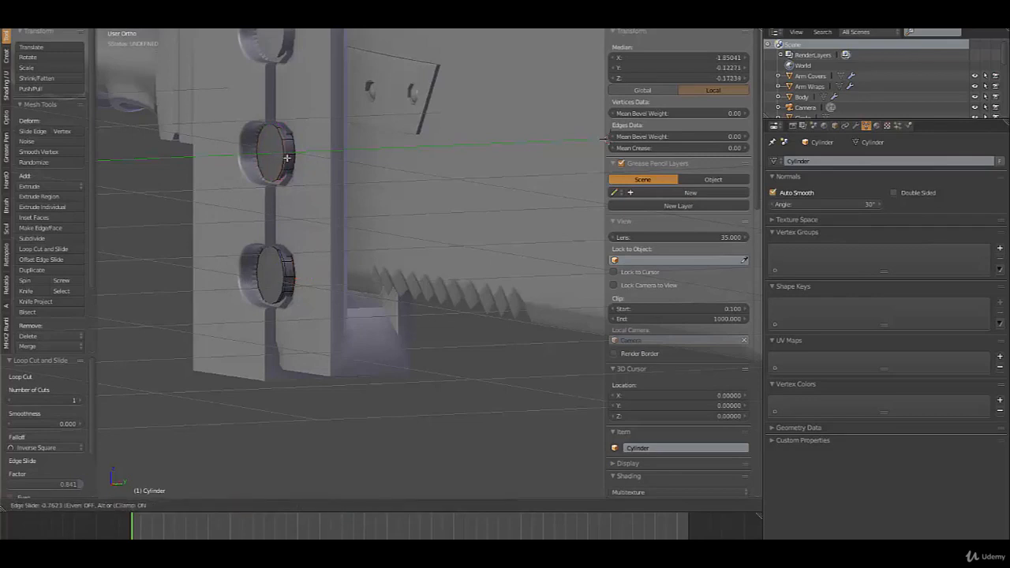
pyautogui.click(289, 157)
pyautogui.press('g')
pyautogui.press('g')
pyautogui.rightClick(284, 156)
pyautogui.hotkey('ctrl', 'z')
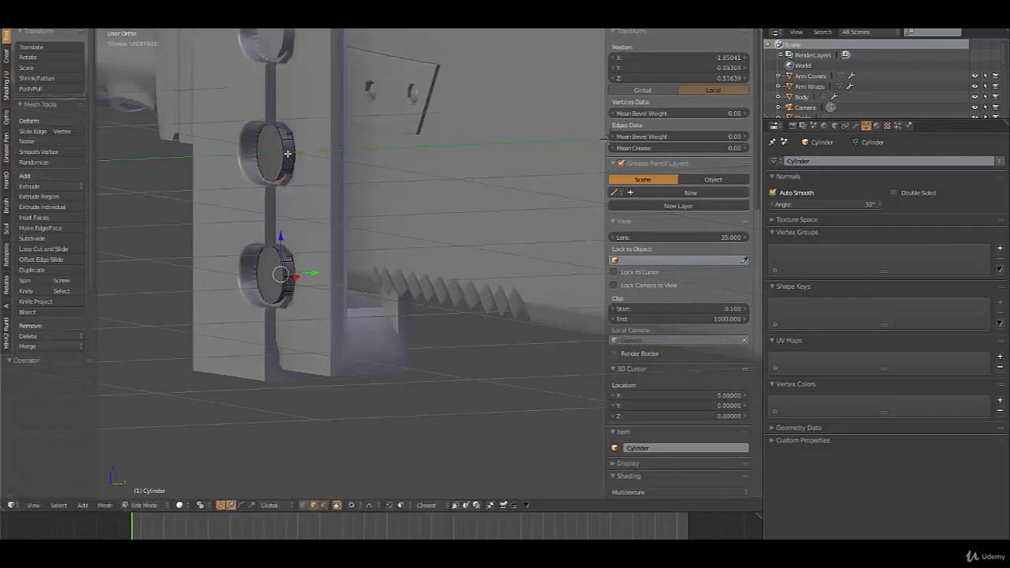
# Cut a centred loop around the next cylinder up, bevel it into two supporting loops near the rims, and clear the selection.
pyautogui.hotkey('ctrl', 'r')
pyautogui.click(288, 154)
pyautogui.rightClick(288, 153)
pyautogui.hotkey('ctrl', 'b')
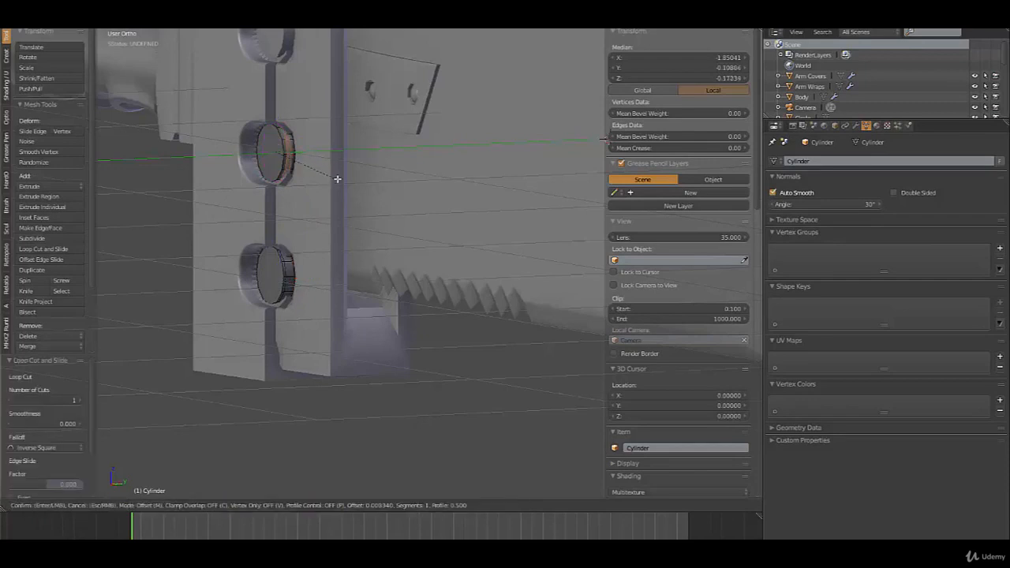
pyautogui.click(338, 180)
pyautogui.press('a')
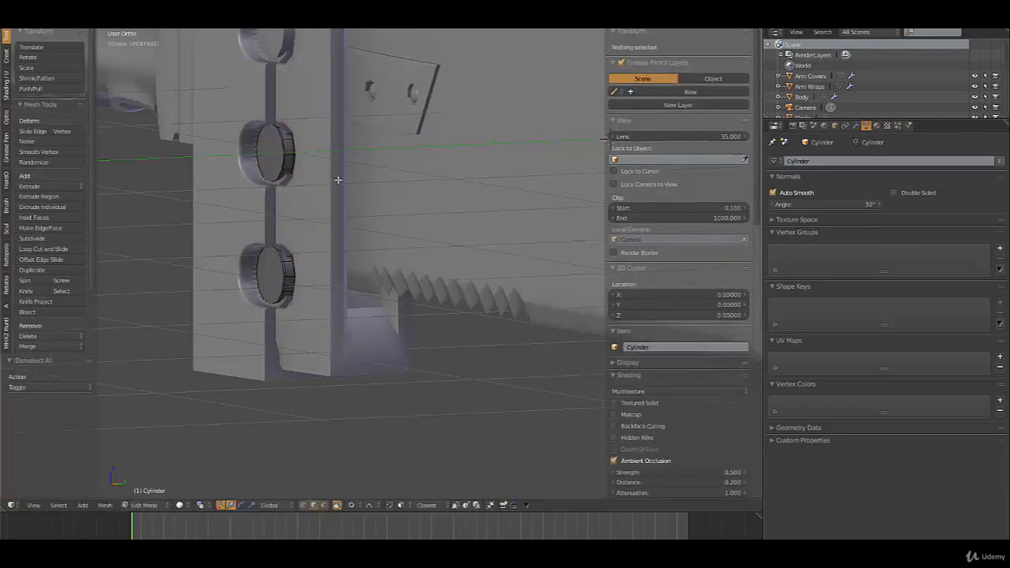
# Add a Subdivision Surface modifier to the cylinders and apply their Mirror modifier in Object Mode.
pyautogui.click(857, 126)
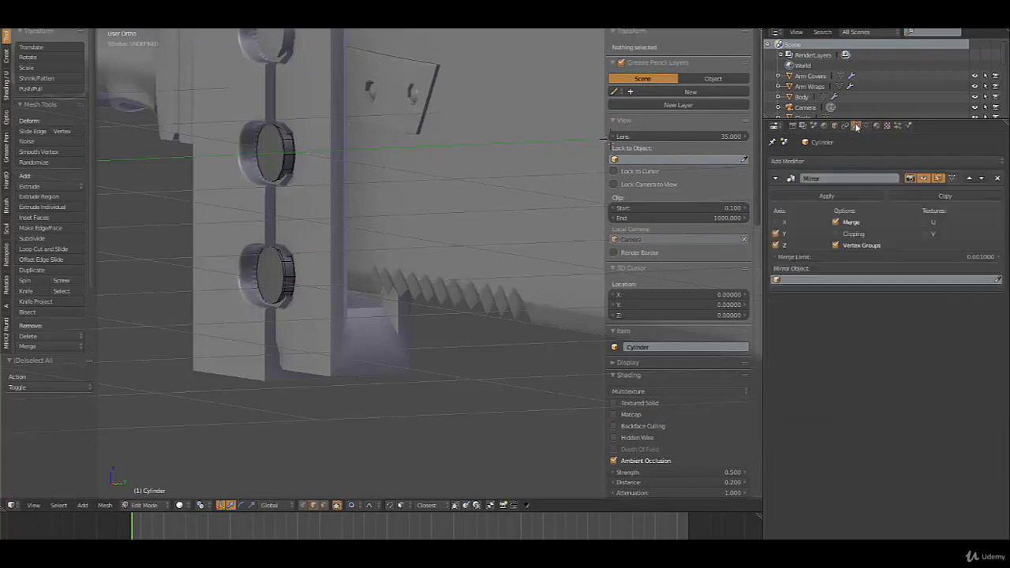
pyautogui.click(794, 162)
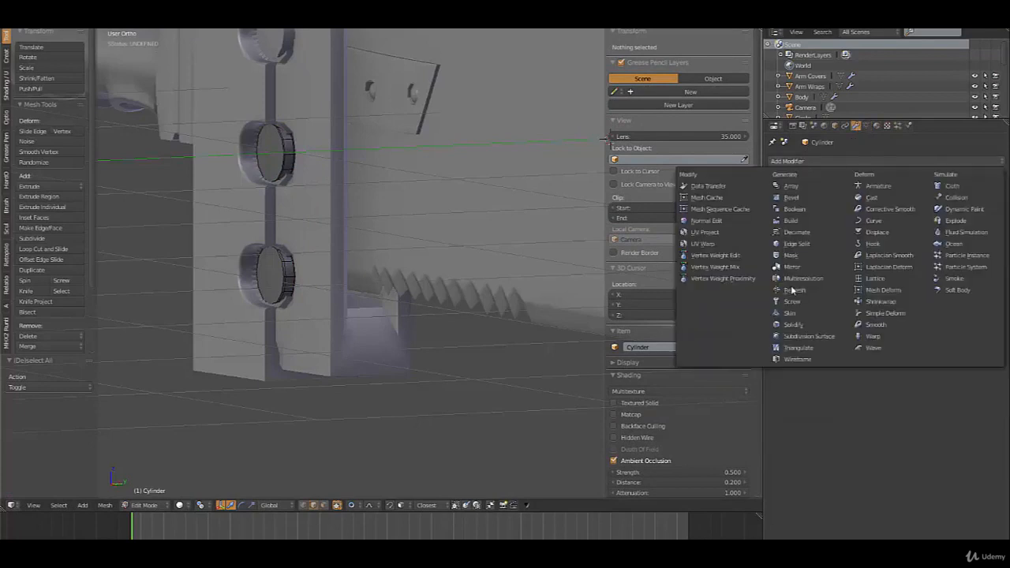
pyautogui.click(810, 340)
pyautogui.press('Tab')
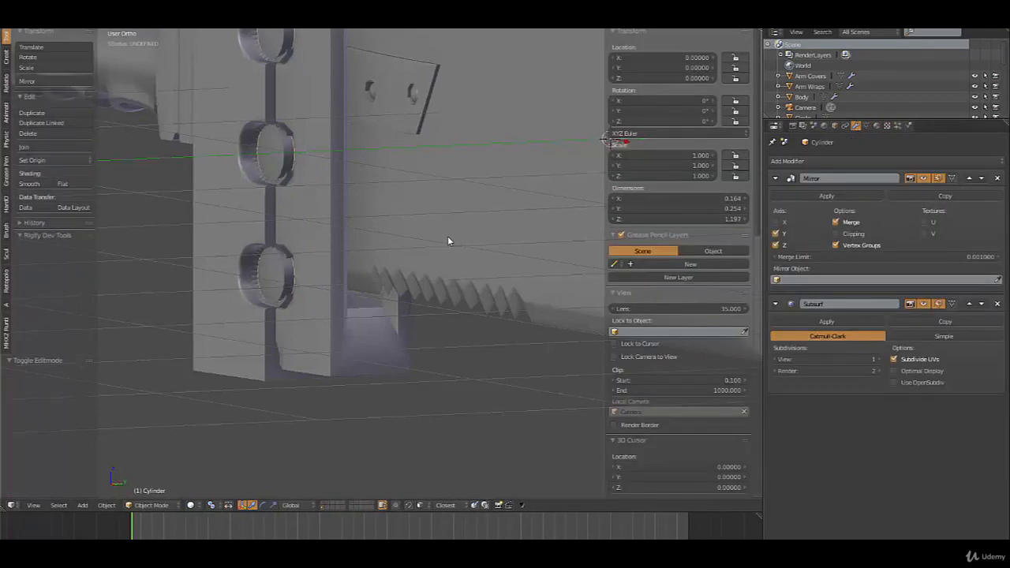
pyautogui.click(814, 194)
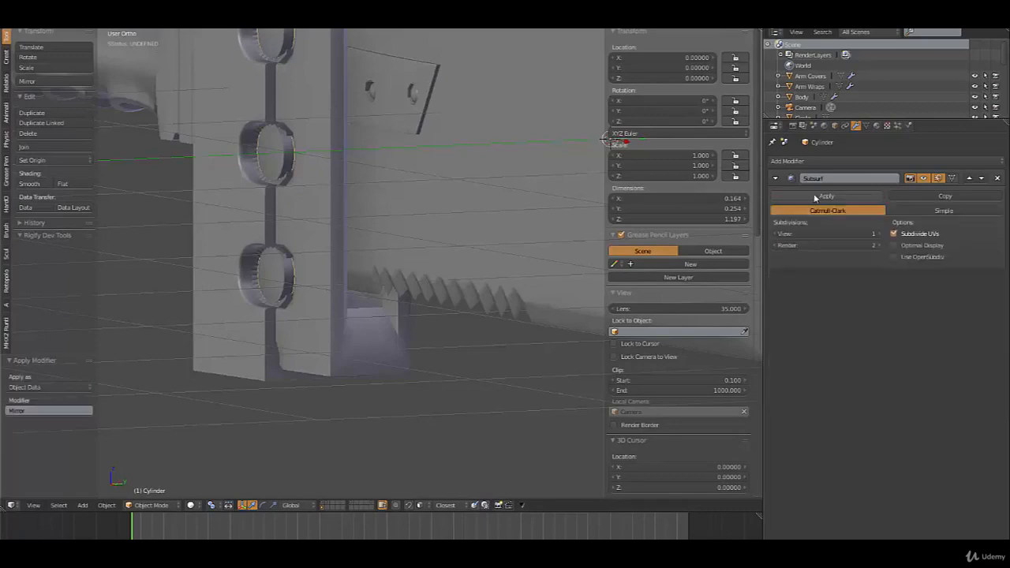
# Examine the subdivided cylinders, guard and handle from several angles, and select the sword mesh.
pyautogui.press('Tab')
pyautogui.scroll(-3, 336, 255)
pyautogui.press('Tab')
pyautogui.moveTo(327, 267); pyautogui.dragTo(500, 236, button='middle')
pyautogui.scroll(-2, 416, 263)
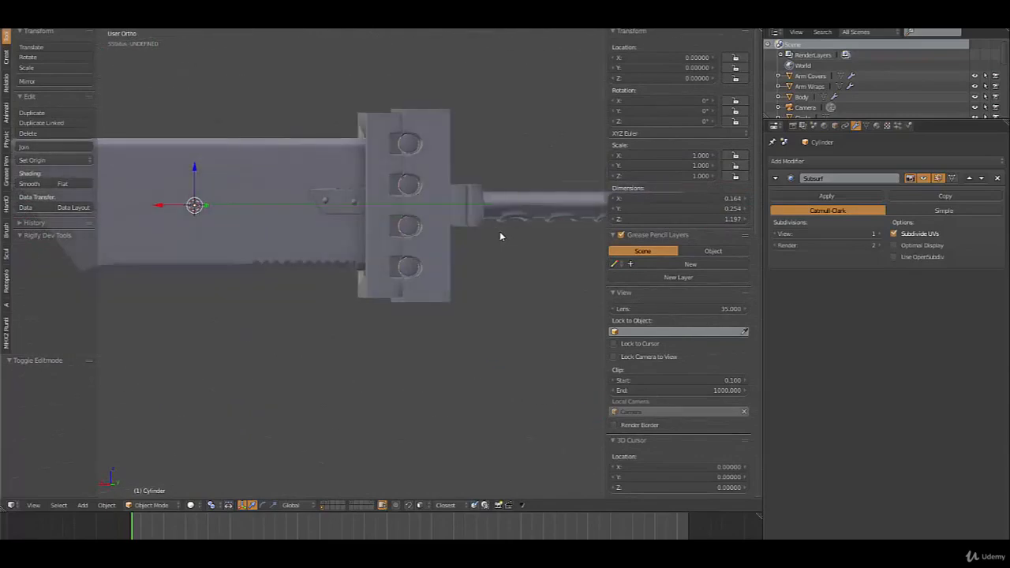
pyautogui.moveTo(439, 112); pyautogui.dragTo(400, 260, button='middle')
pyautogui.rightClick(450, 201)
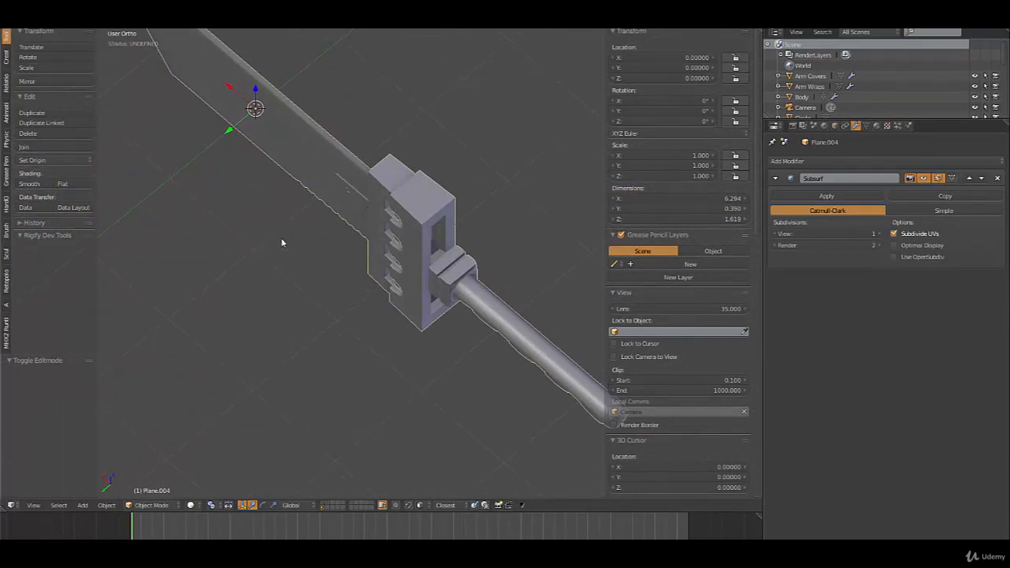
pyautogui.moveTo(281, 242); pyautogui.dragTo(326, 276, button='middle')
# Show the sculpt tools with their boolean operations, and search the add-on preferences for "scul".
pyautogui.click(6, 254)
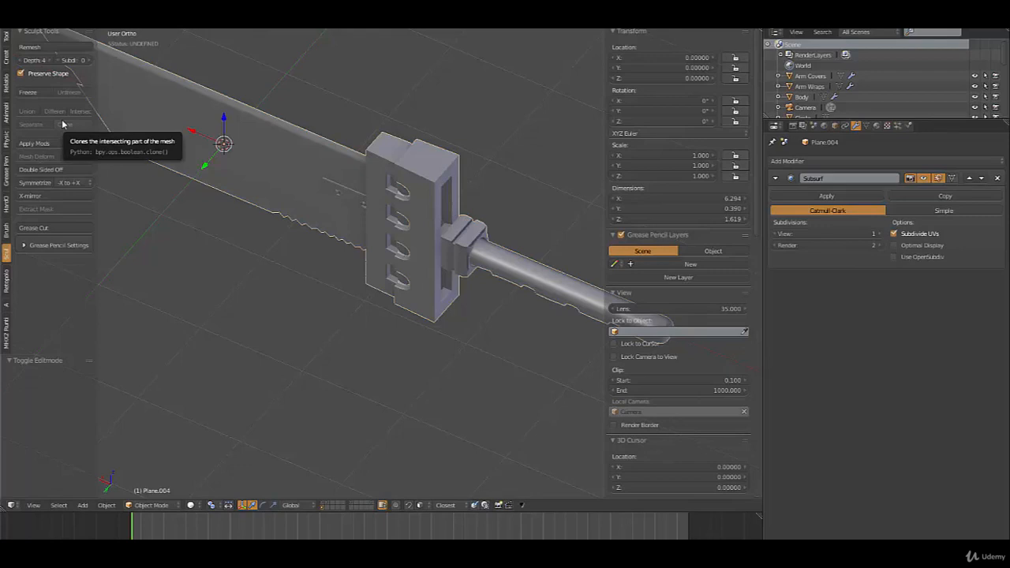
pyautogui.hotkey('ctrl', 'alt', 'u')
pyautogui.click(540, 156)
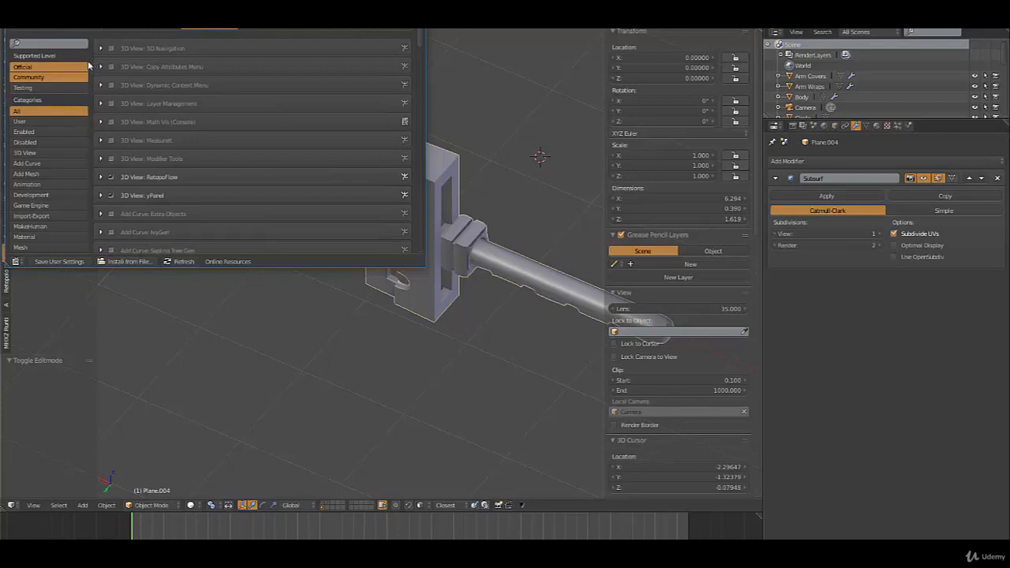
pyautogui.click(66, 44)
pyautogui.write('sc')
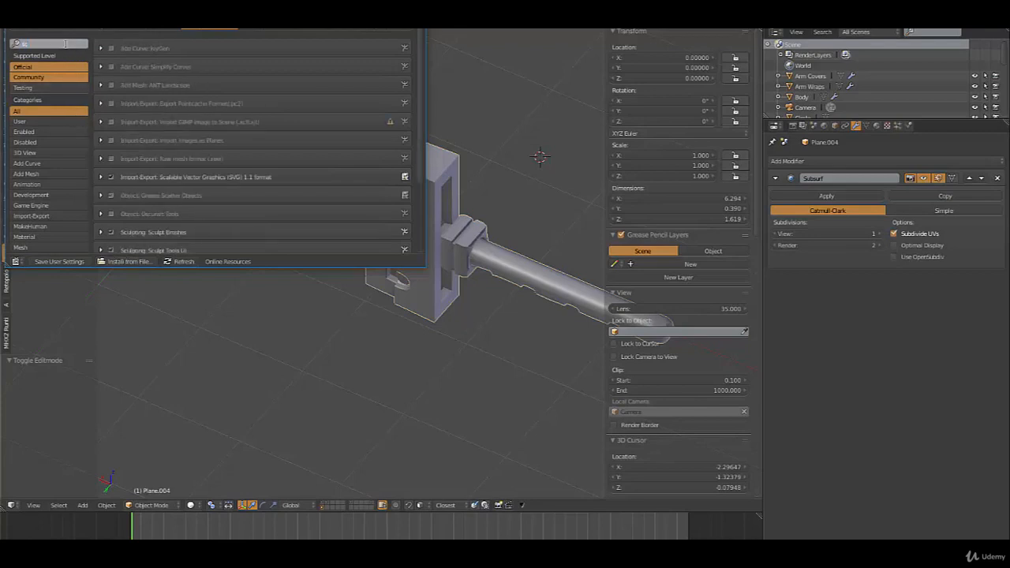
pyautogui.write('u')
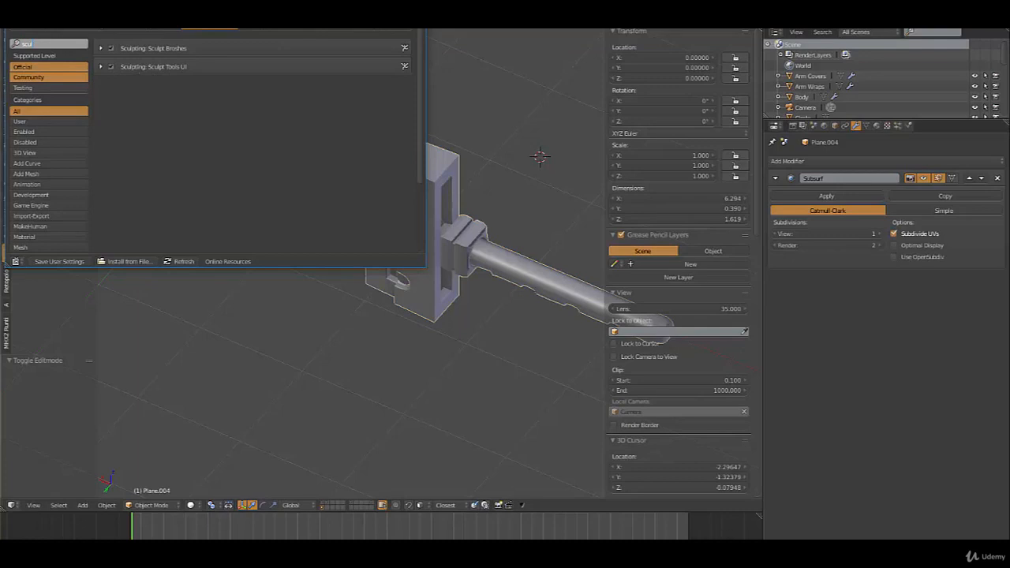
# Leave the add-on preferences and try to symmetrize the sword mesh from -Y to +Y.
pyautogui.click(106, 276)
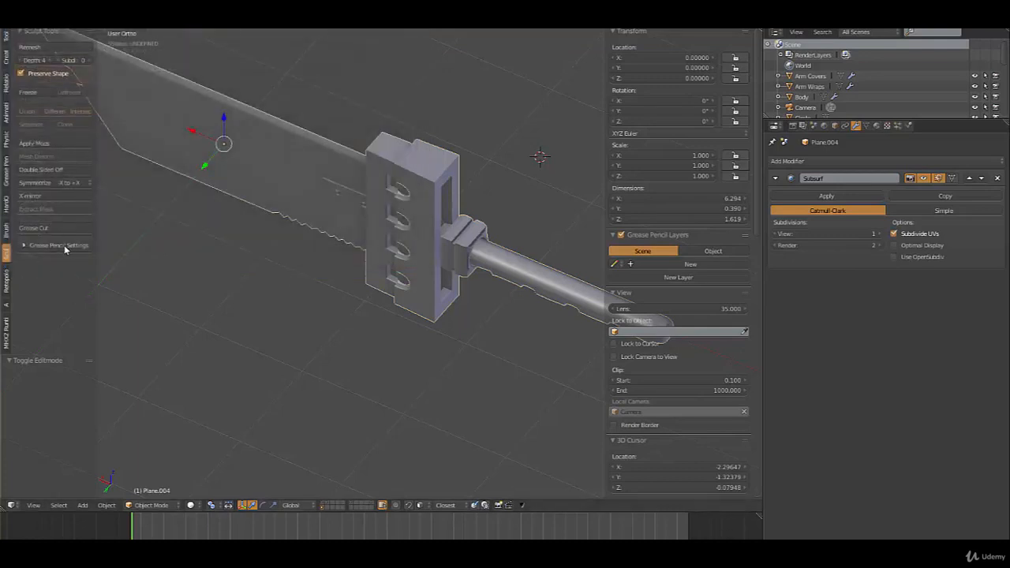
pyautogui.click(88, 185)
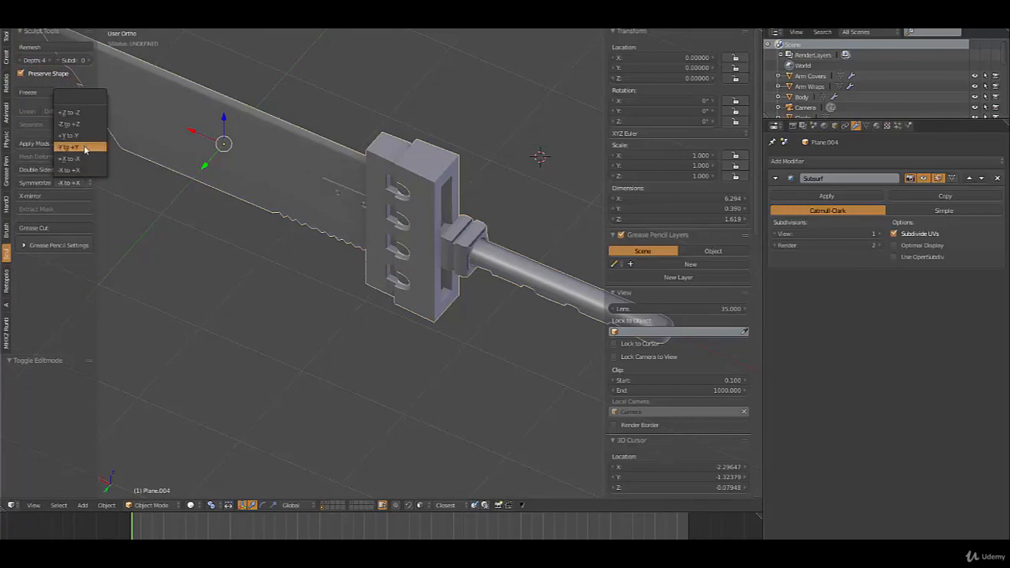
pyautogui.click(84, 148)
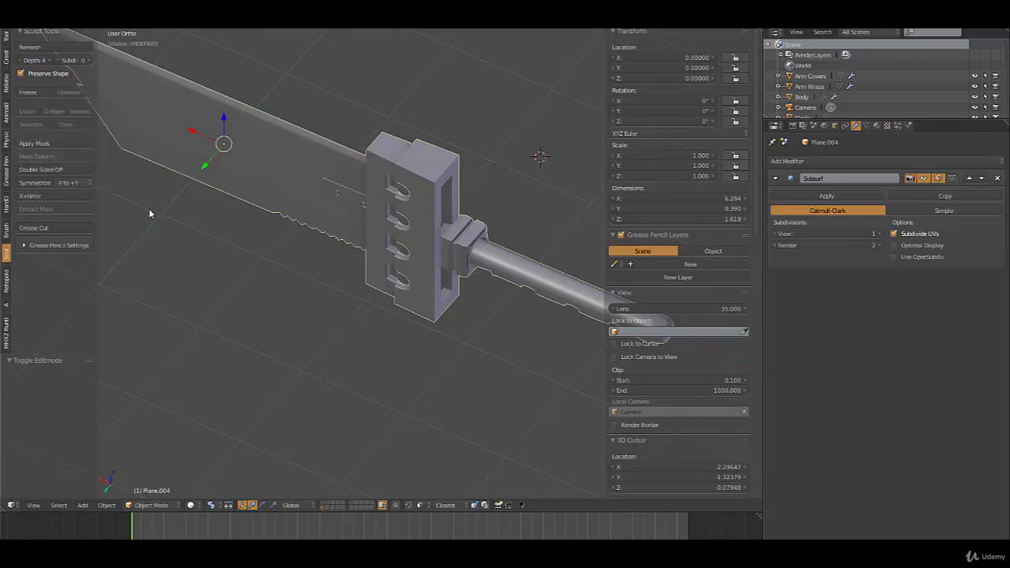
pyautogui.click(34, 184)
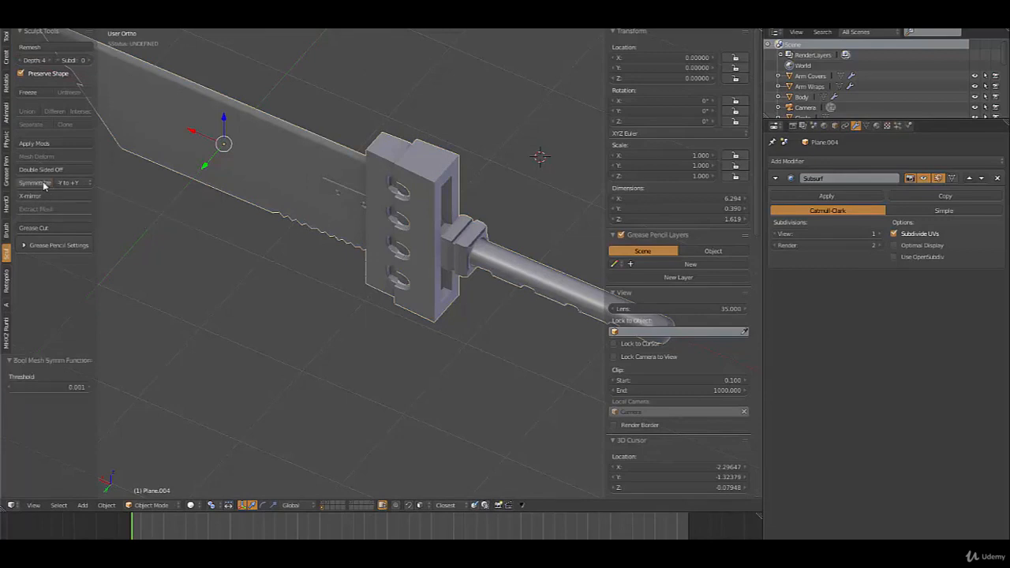
pyautogui.moveTo(169, 226)
pyautogui.mouseDown(button='middle')
pyautogui.moveTo(226, 235)
pyautogui.moveTo(202, 241)
pyautogui.moveTo(237, 219)
pyautogui.moveTo(308, 224)
pyautogui.moveTo(170, 210)
pyautogui.mouseUp(button='middle')
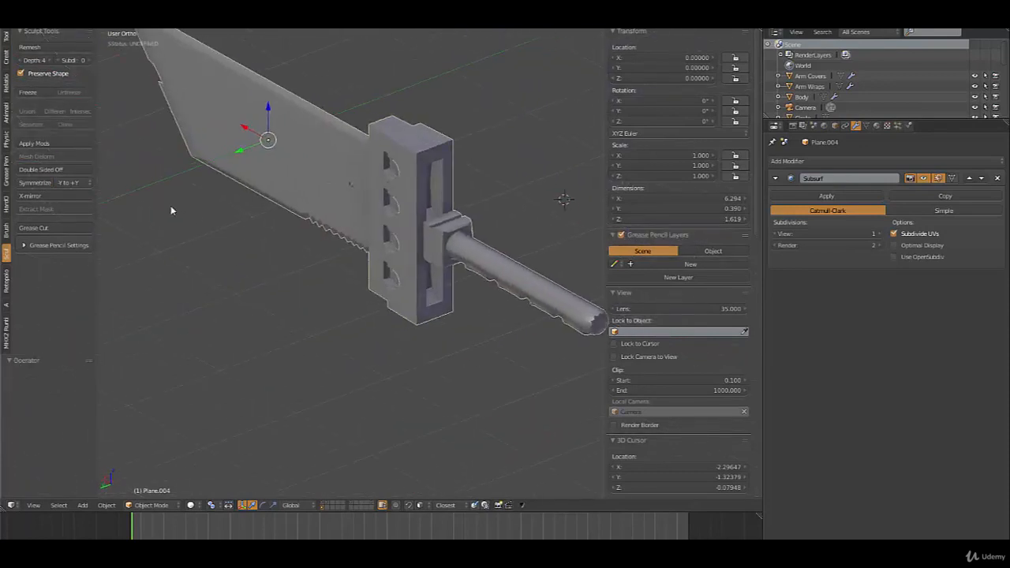
# Symmetrize the sword mesh from +Y to -Y and check the guard's cutouts on both sides.
pyautogui.click(71, 183)
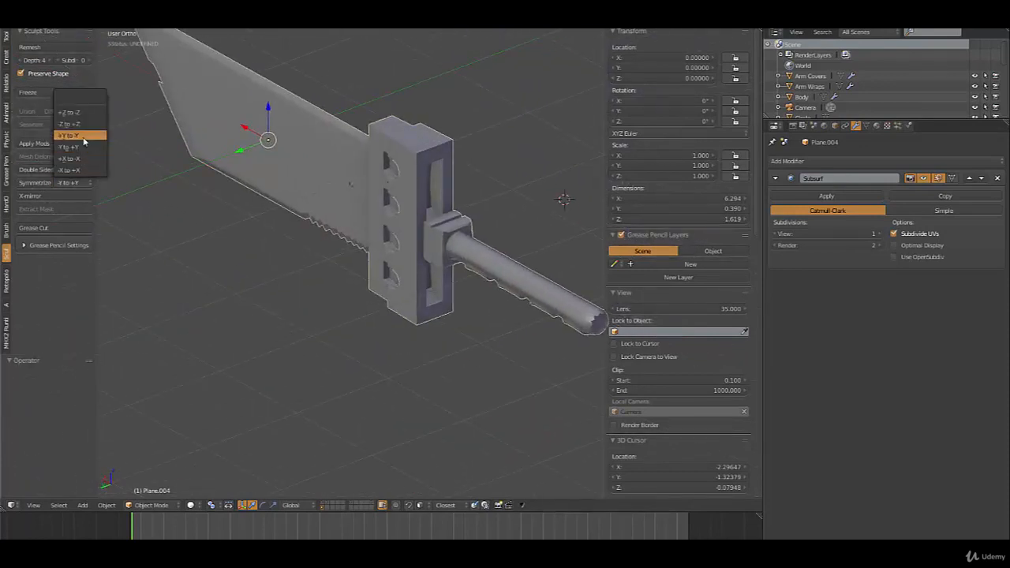
pyautogui.click(82, 137)
pyautogui.click(35, 182)
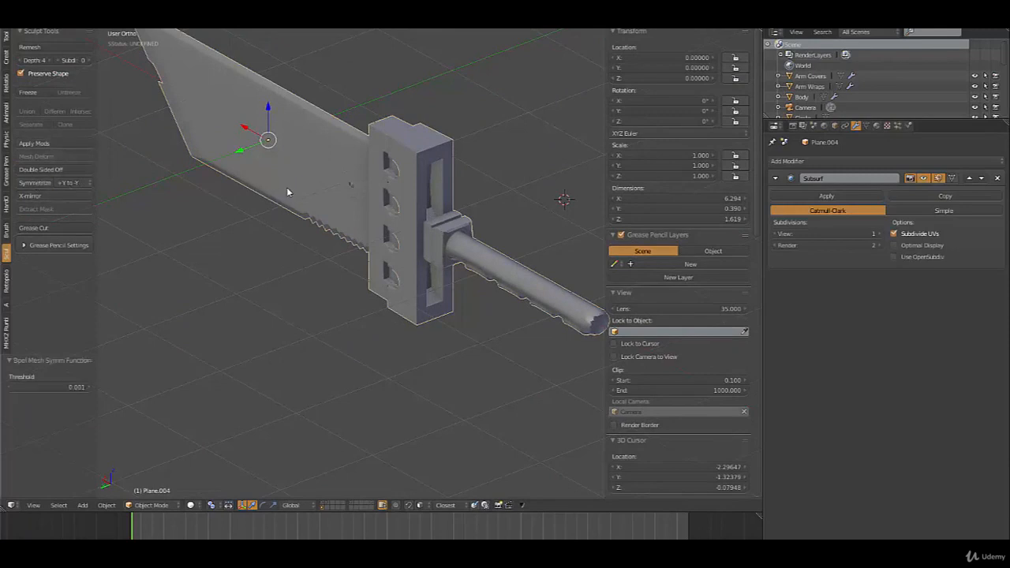
pyautogui.moveTo(286, 187); pyautogui.dragTo(332, 195, button='middle')
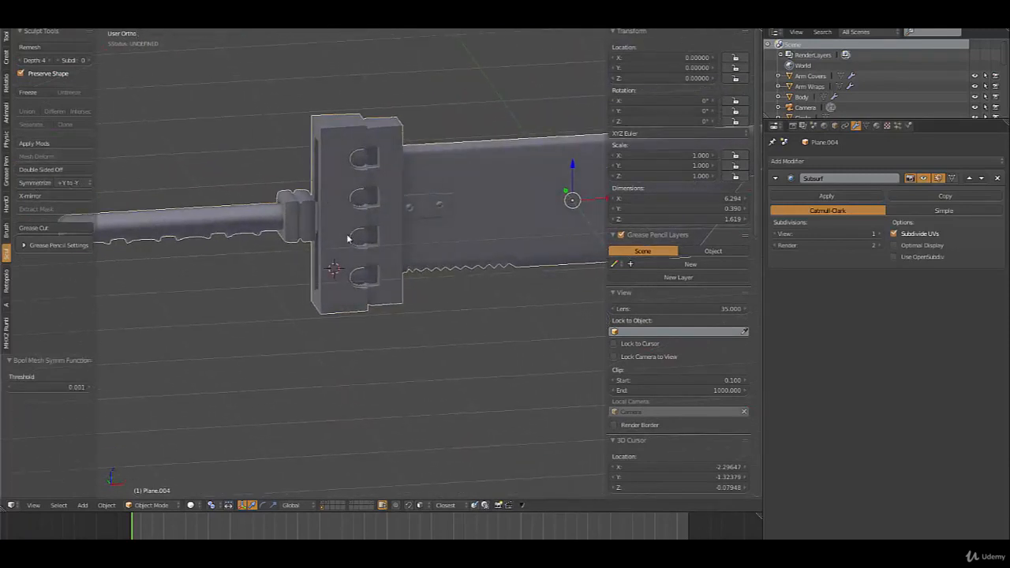
pyautogui.moveTo(348, 235); pyautogui.dragTo(359, 266, button='middle')
pyautogui.press('Tab')
pyautogui.press('a')
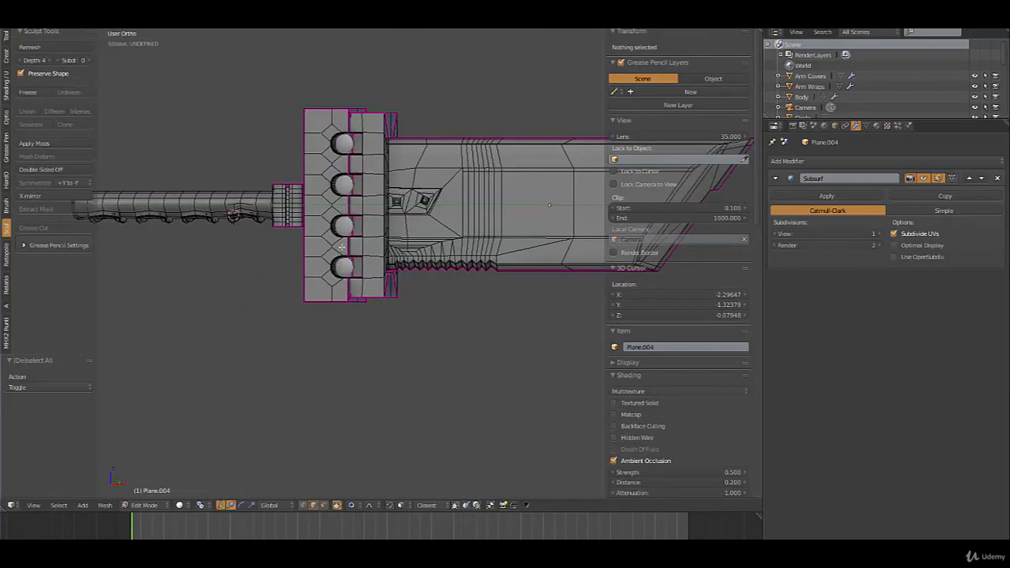
pyautogui.press('Tab')
pyautogui.moveTo(427, 203); pyautogui.dragTo(278, 210, button='middle')
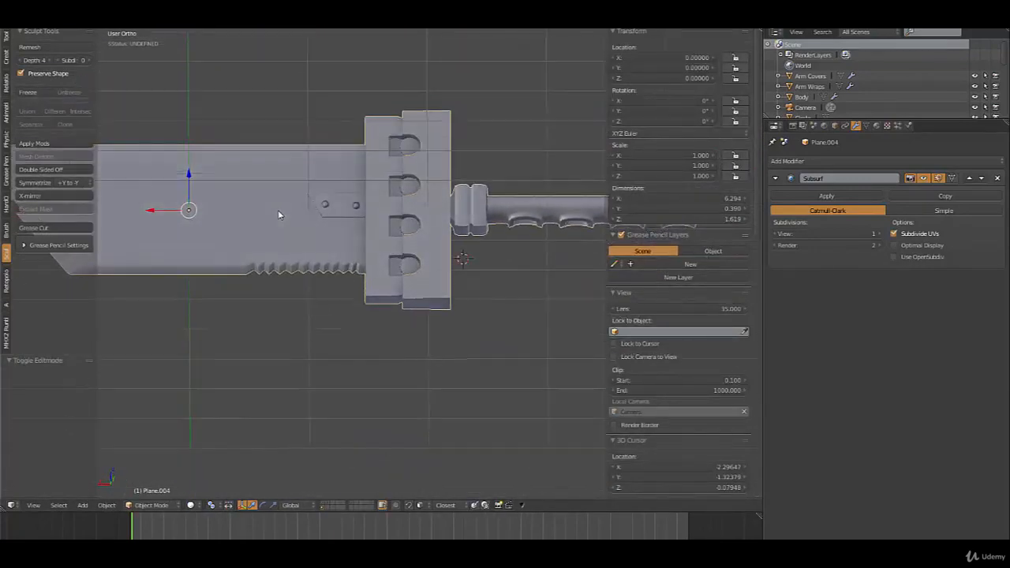
# Open the sword mesh for editing at the handle's finger notches.
pyautogui.press('Tab')
pyautogui.keyDown('shift'); pyautogui.moveTo(483, 301); pyautogui.dragTo(282, 311, button='middle'); pyautogui.keyUp('shift')
pyautogui.scroll(4, 384, 313)
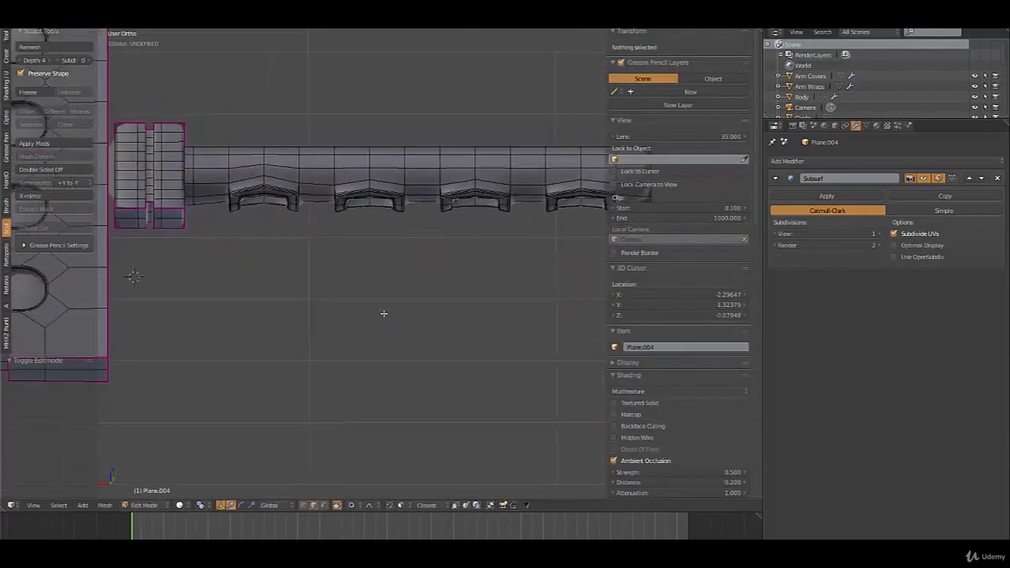
pyautogui.scroll(3, 292, 214)
pyautogui.keyDown('shift'); pyautogui.moveTo(263, 166); pyautogui.dragTo(352, 201, button='middle'); pyautogui.keyUp('shift')
# Try to cut a centred loop lengthwise along the lower part of the handle.
pyautogui.hotkey('ctrl', 'r')
pyautogui.click(337, 163)
pyautogui.rightClick(336, 164)
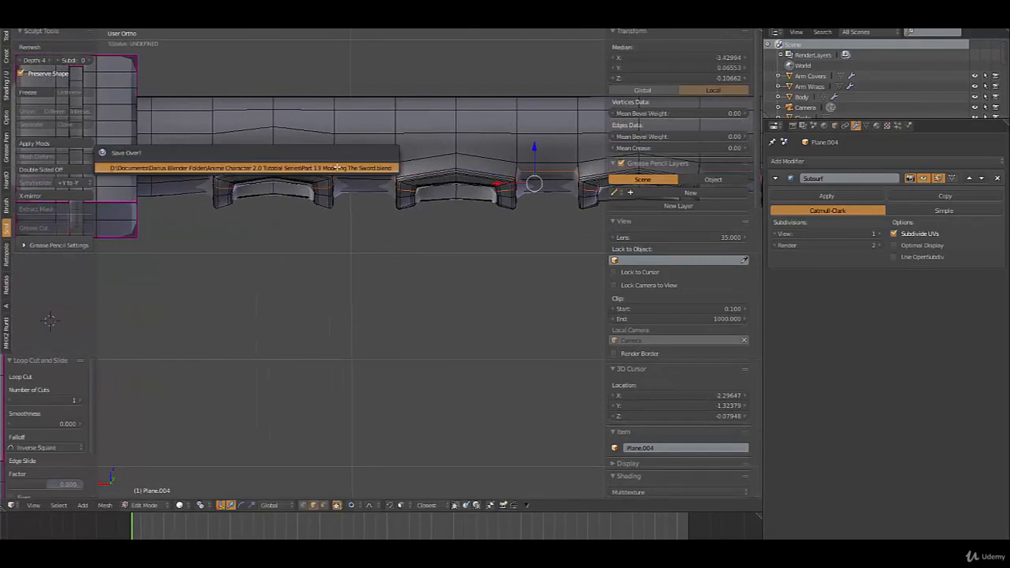
pyautogui.press('a')
# Cut one supporting loop around each of the two finger notches nearest the guard, slid close to their outer edges.
pyautogui.hotkey('ctrl', 'r')
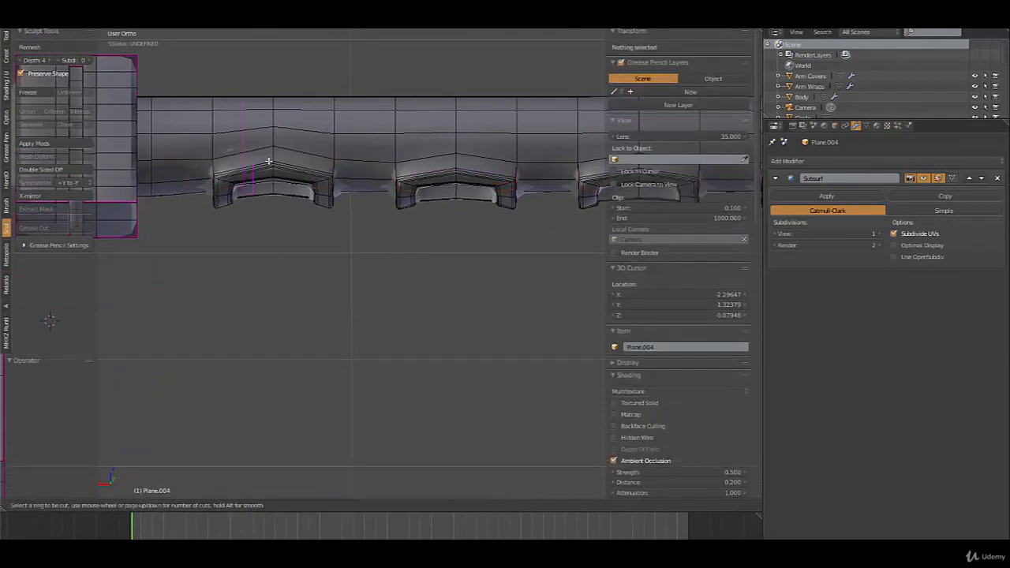
pyautogui.click(272, 157)
pyautogui.rightClick(279, 148)
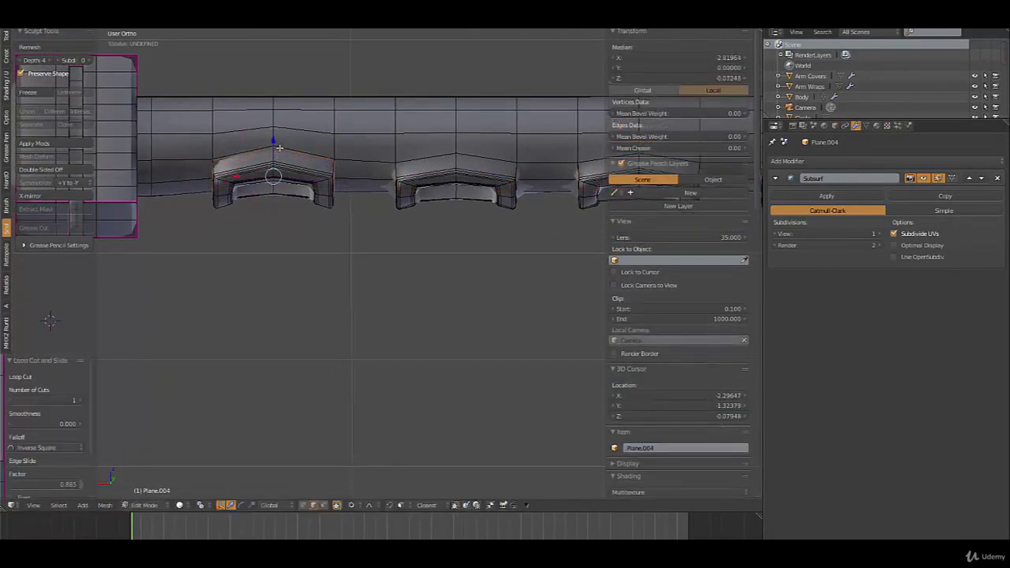
pyautogui.hotkey('ctrl', 'r')
pyautogui.click(393, 164)
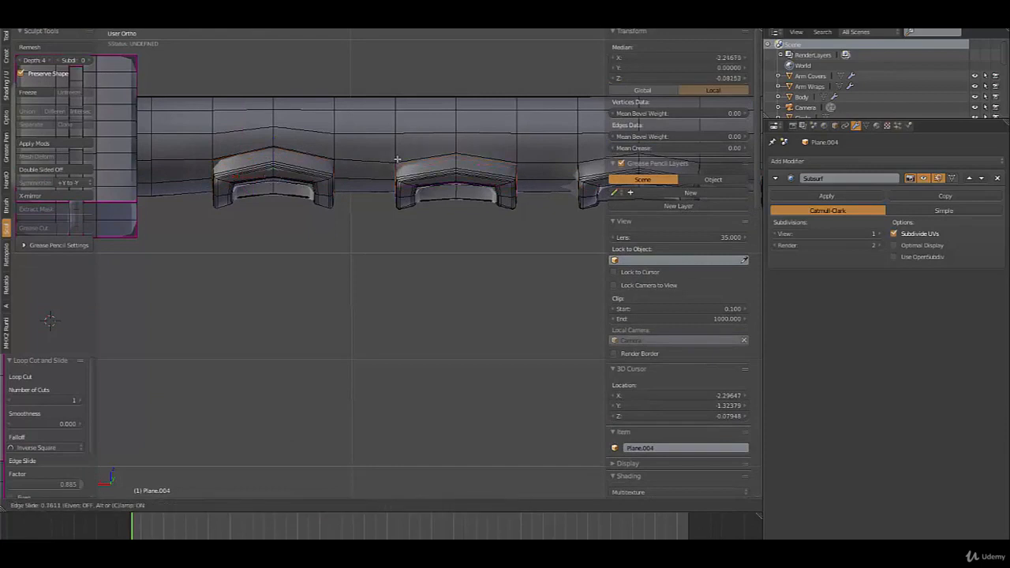
pyautogui.click(409, 163)
# Cut a supporting loop around the third finger notch, slid towards its outer edge with a factor of about 0.82.
pyautogui.keyDown('shift'); pyautogui.moveTo(505, 198); pyautogui.dragTo(405, 196, button='middle'); pyautogui.keyUp('shift')
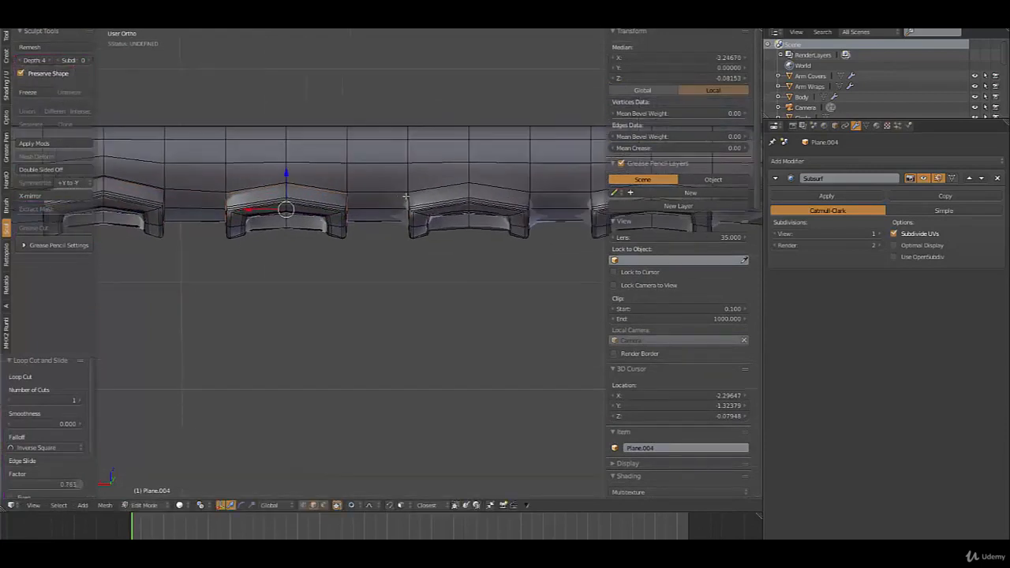
pyautogui.hotkey('ctrl', 'r')
pyautogui.click(414, 191)
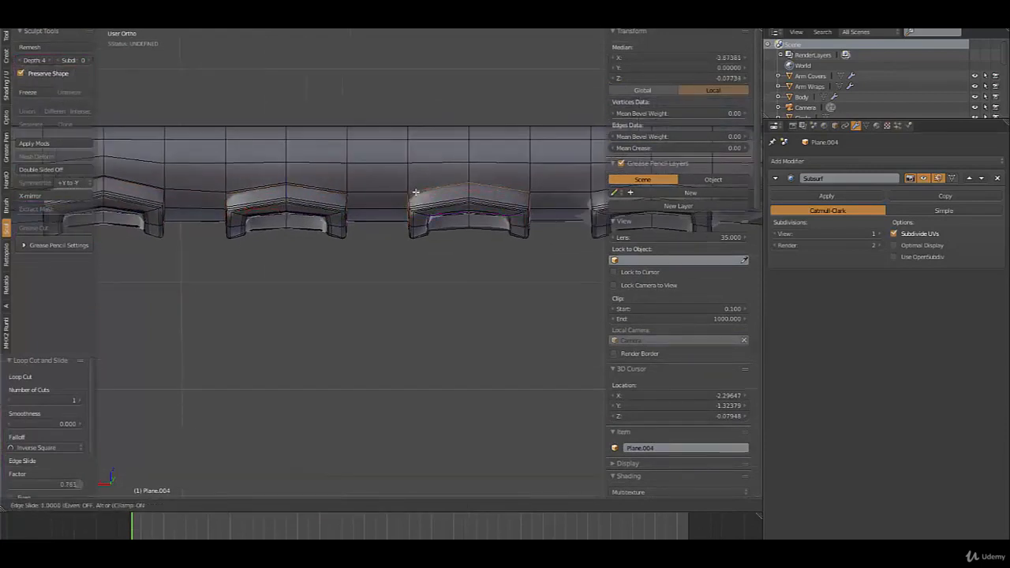
pyautogui.click(415, 195)
# Try to add a loop beside the last finger notch, running lengthwise along the handle, and undo it.
pyautogui.keyDown('shift'); pyautogui.moveTo(461, 201); pyautogui.dragTo(264, 213, button='middle'); pyautogui.keyUp('shift')
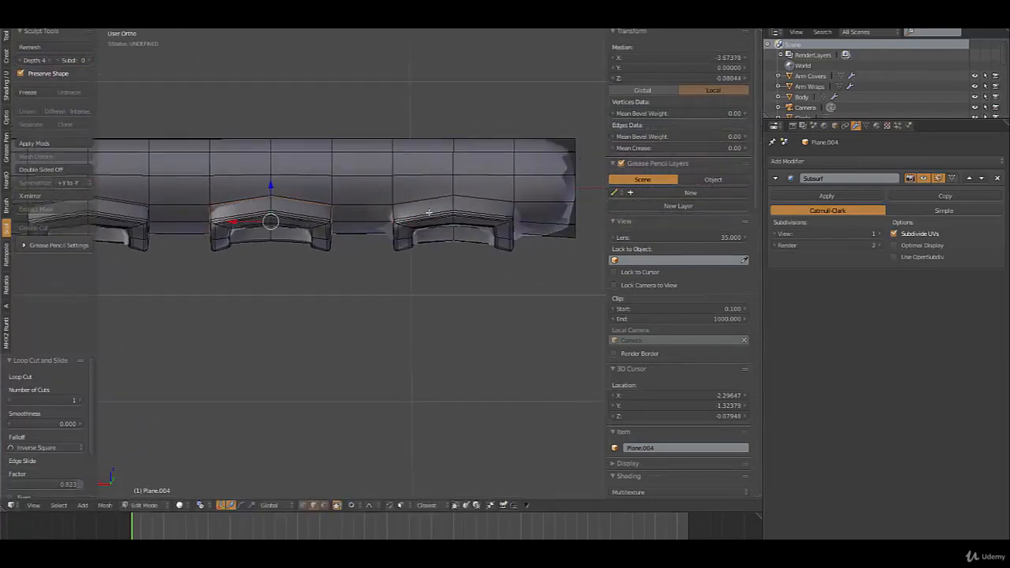
pyautogui.hotkey('ctrl', 'r')
pyautogui.click(393, 213)
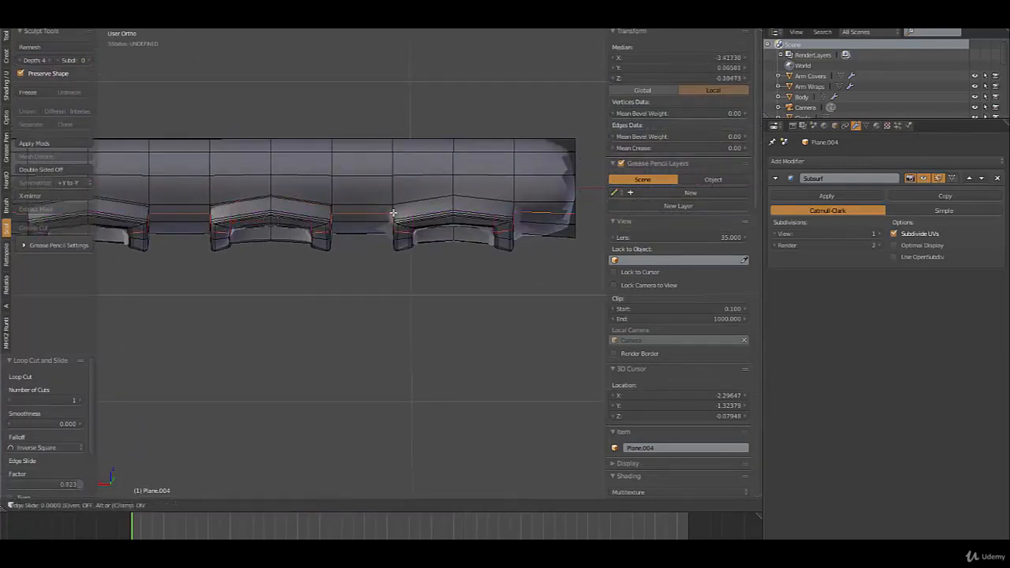
pyautogui.rightClick(393, 213)
pyautogui.hotkey('ctrl', 'z')
# Cut a supporting loop around the last finger notch, slid outward with a factor of about 0.69.
pyautogui.hotkey('ctrl', 'r')
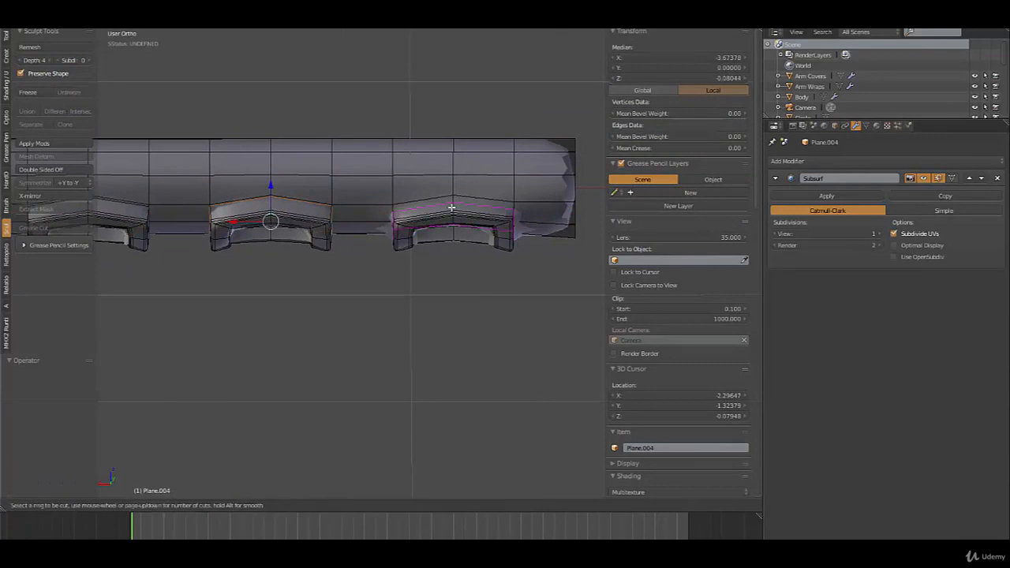
pyautogui.click(453, 201)
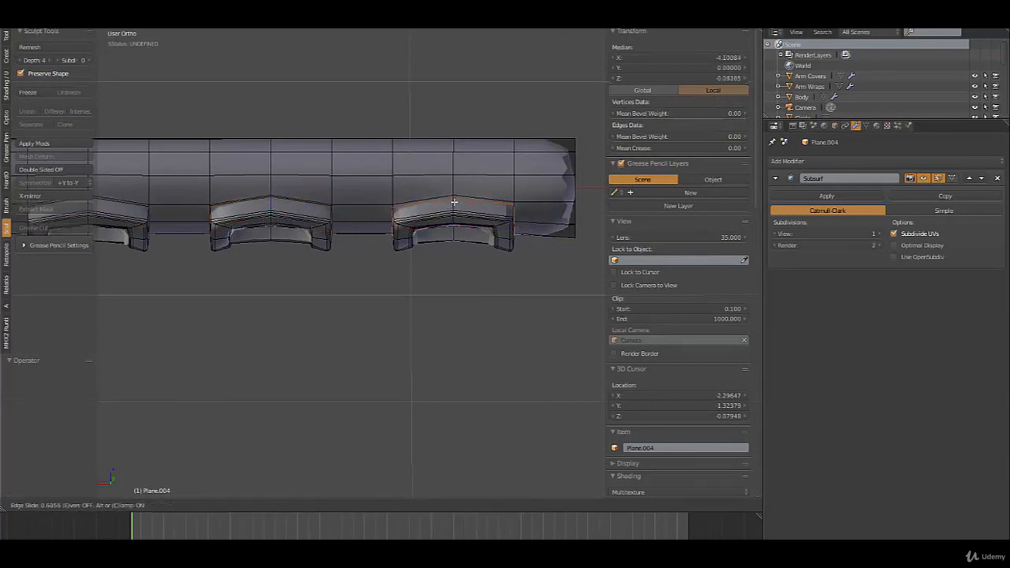
pyautogui.click(454, 203)
# Cut a supporting loop around the handle close to its free end and return to Object Mode.
pyautogui.hotkey('ctrl', 'r')
pyautogui.click(562, 192)
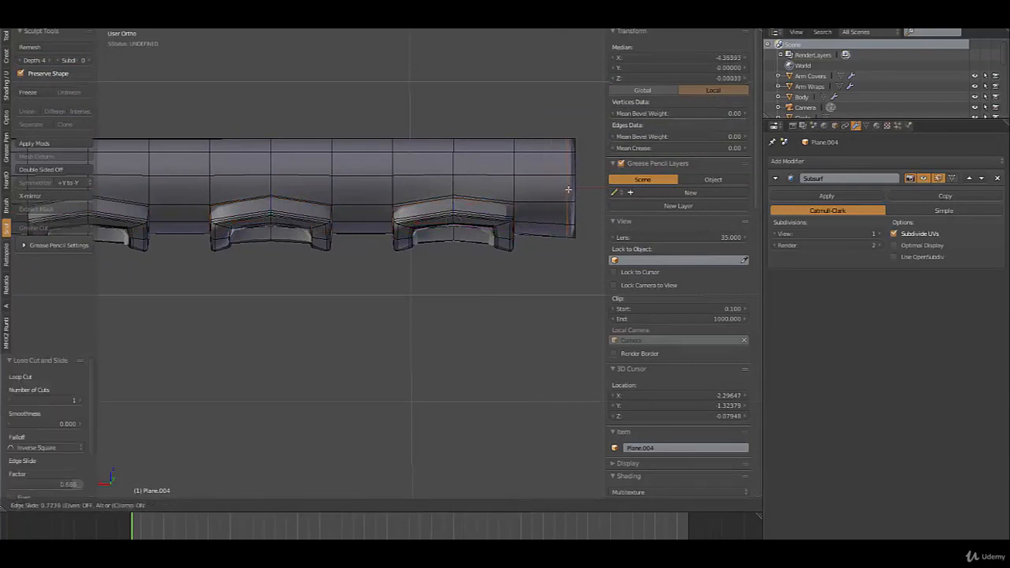
pyautogui.click(568, 189)
pyautogui.press('Tab')
pyautogui.scroll(-4, 567, 211)
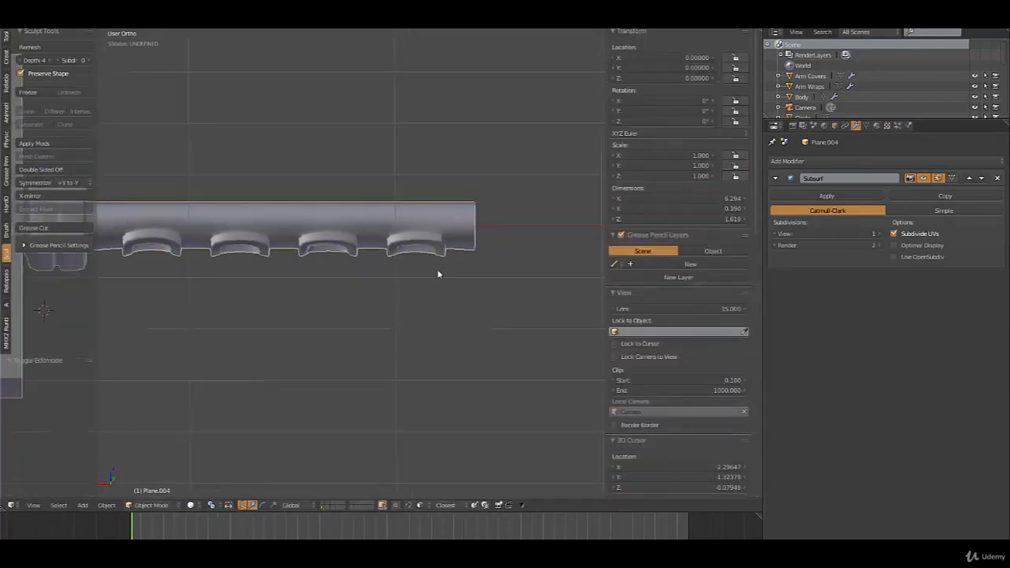
pyautogui.moveTo(435, 286); pyautogui.dragTo(346, 274, button='middle')
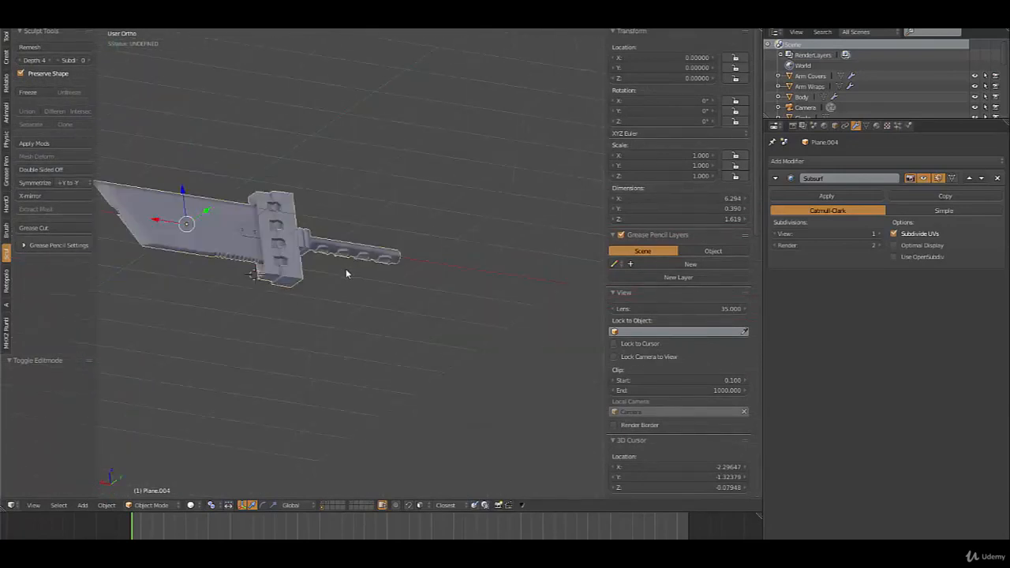
# Show the character's layer together with the sword in the front view.
pyautogui.press('KP_1')
pyautogui.keyDown('shift'); pyautogui.moveTo(511, 381); pyautogui.dragTo(326, 376, button='middle'); pyautogui.keyUp('shift')
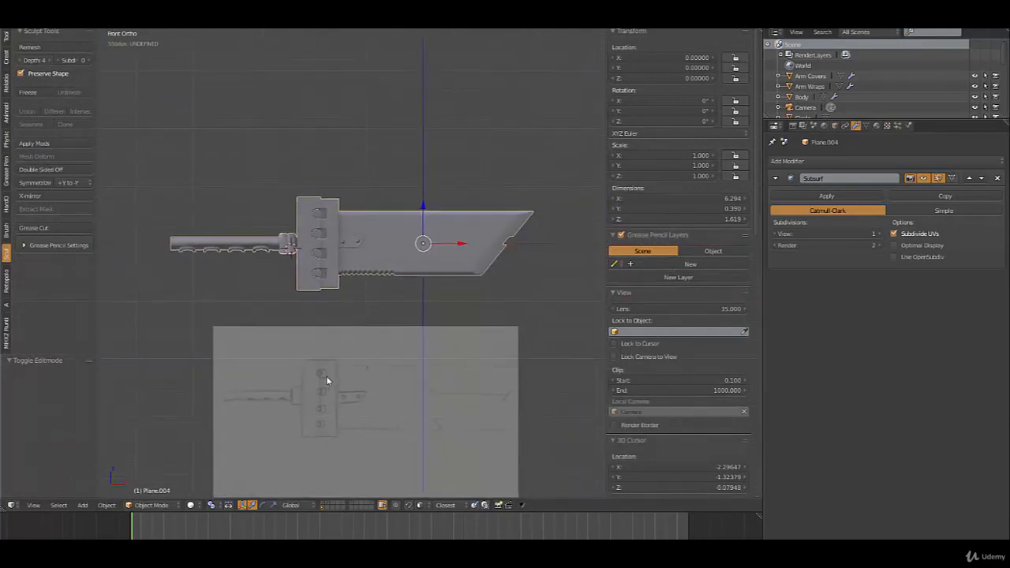
pyautogui.keyDown('shift'); pyautogui.click(322, 504); pyautogui.keyUp('shift')
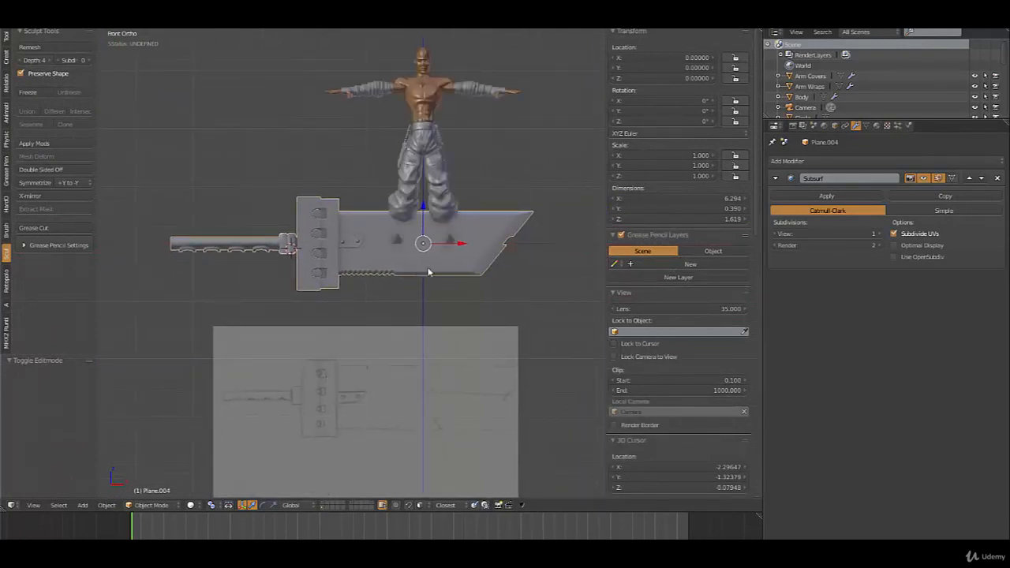
pyautogui.keyDown('shift'); pyautogui.moveTo(428, 270); pyautogui.dragTo(354, 321, button='middle'); pyautogui.keyUp('shift')
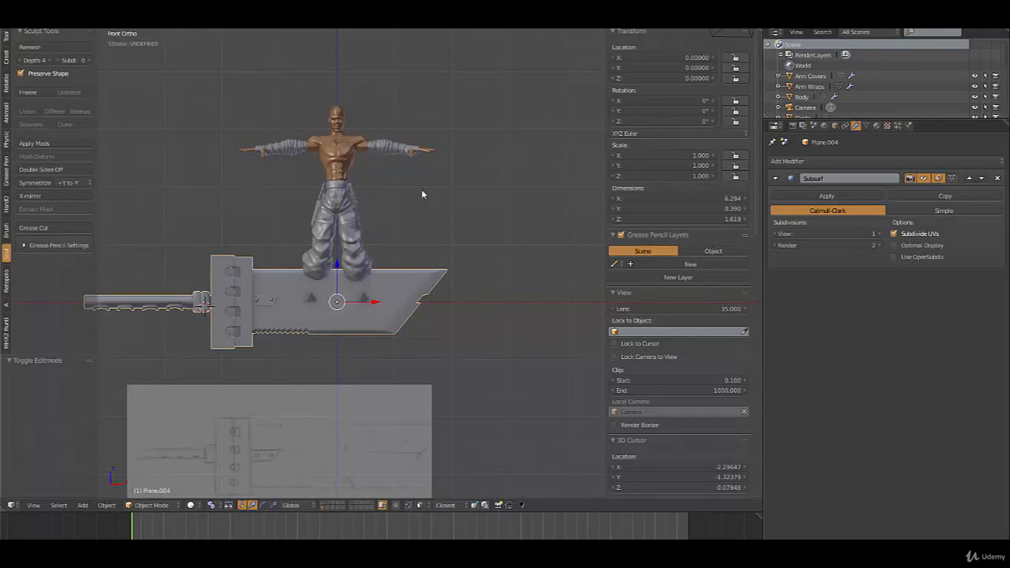
# Select all of the sword's geometry in Edit Mode, and join the guard cylinders into the sword in Object Mode.
pyautogui.press('Tab')
pyautogui.press('a')
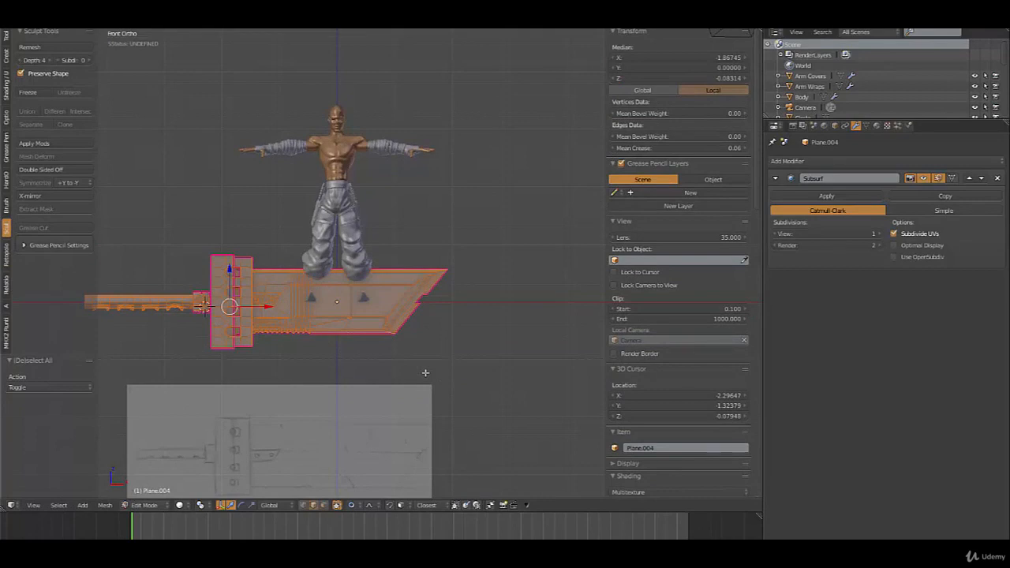
pyautogui.press('Tab')
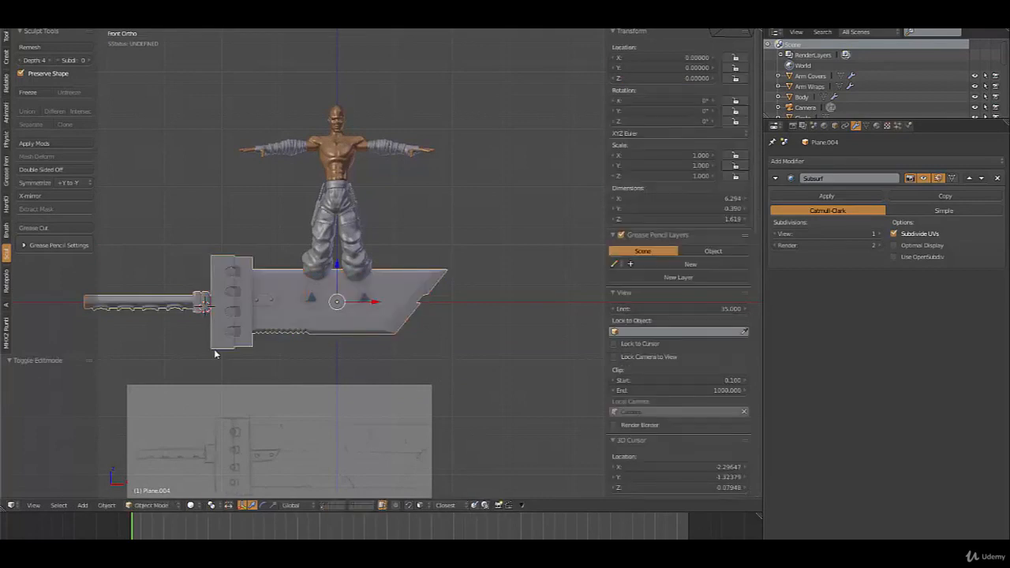
pyautogui.rightClick(229, 294)
pyautogui.keyDown('shift'); pyautogui.rightClick(300, 330); pyautogui.keyUp('shift')
pyautogui.hotkey('ctrl', 'j')
# Try scaling the sword object to about 0.6 and moving it up in front of the character's torso.
pyautogui.scroll(1, 357, 324)
pyautogui.press('s')
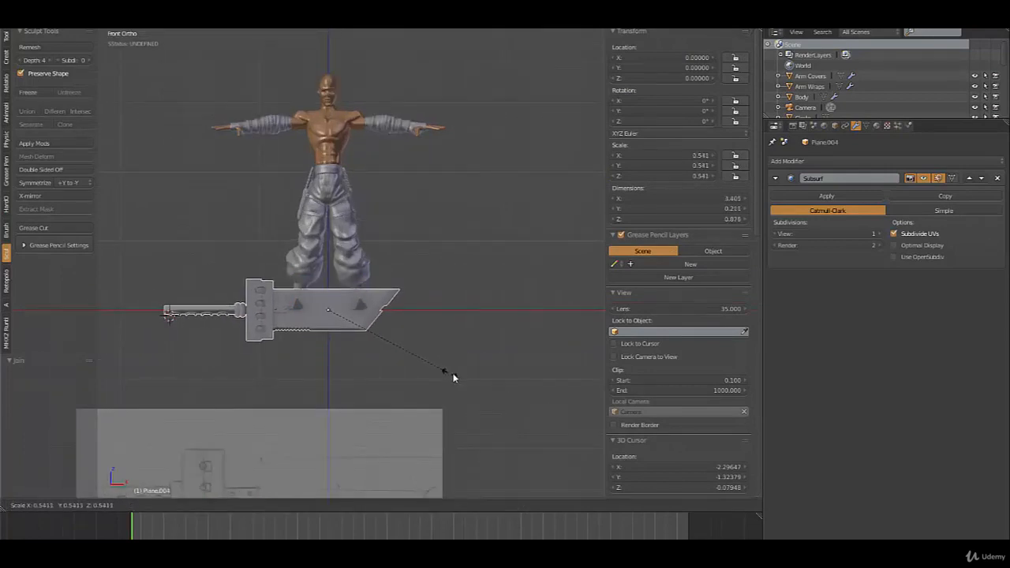
pyautogui.click(465, 375)
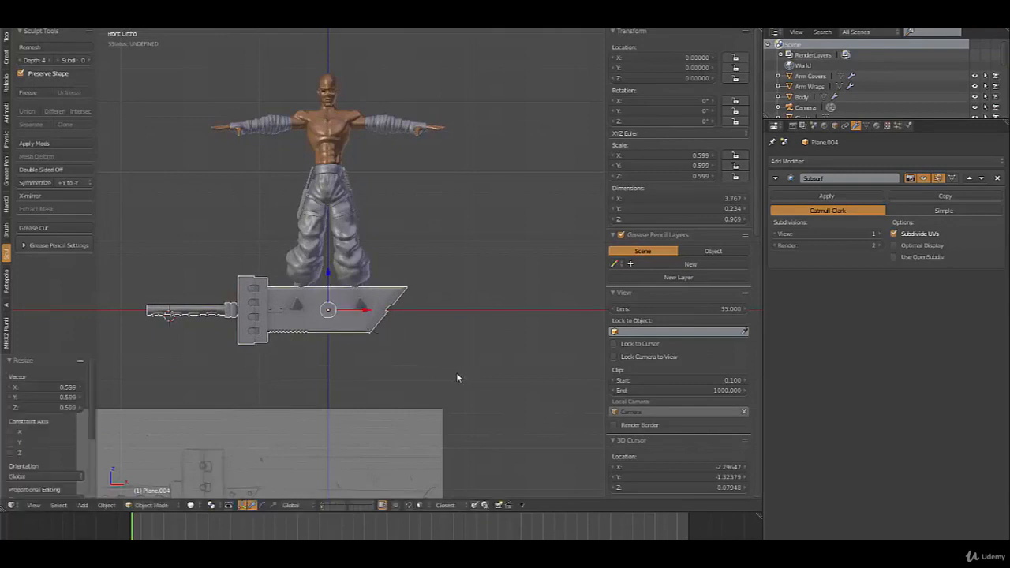
pyautogui.press('g')
pyautogui.click(384, 209)
pyautogui.press('r')
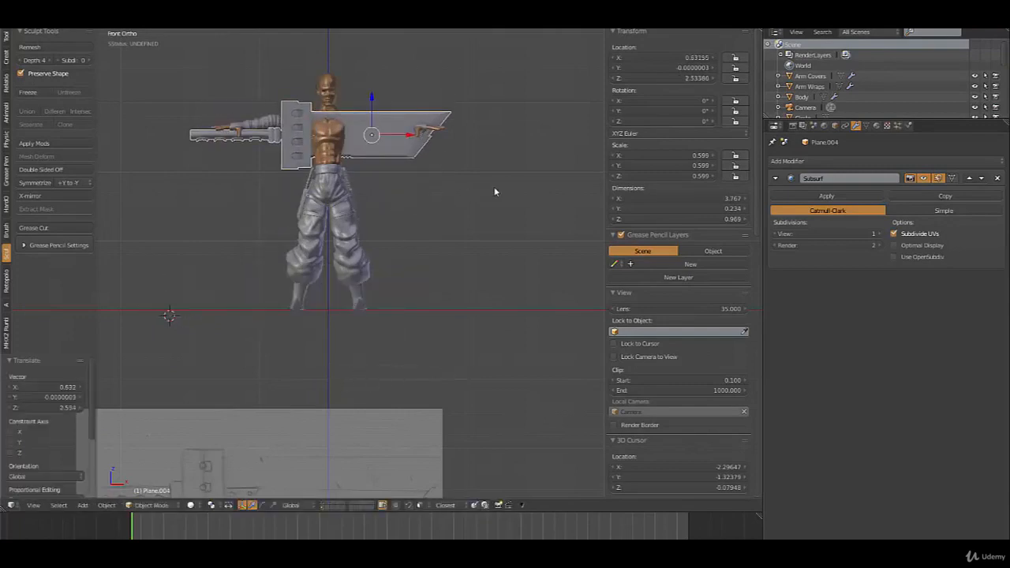
pyautogui.rightClick(413, 276)
pyautogui.hotkey('ctrl', 'z')
pyautogui.hotkey('ctrl', 'z')
# Scale the selected sword geometry down to about 0.67 in Edit Mode.
pyautogui.press('Tab')
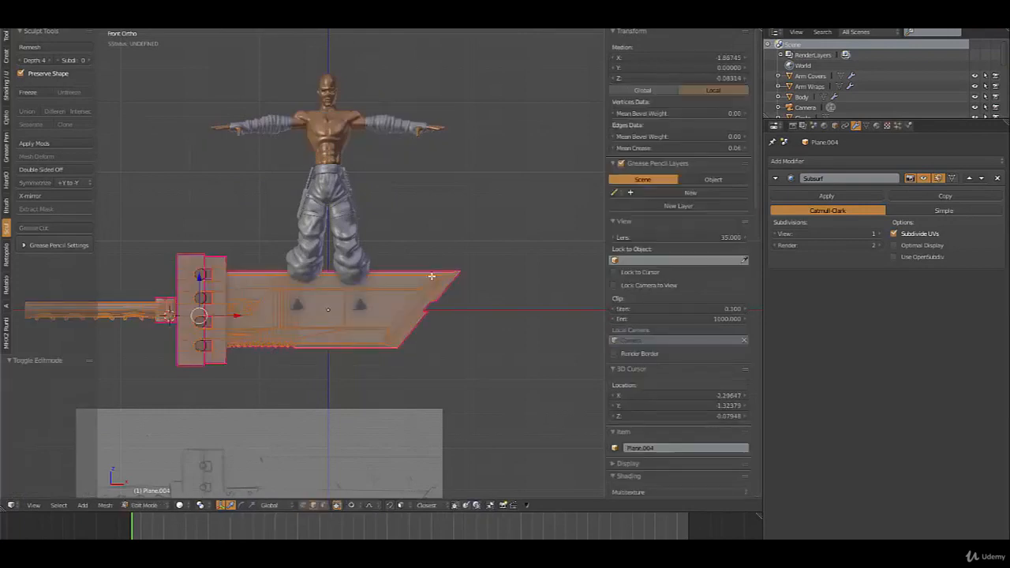
pyautogui.press('s')
pyautogui.click(395, 400)
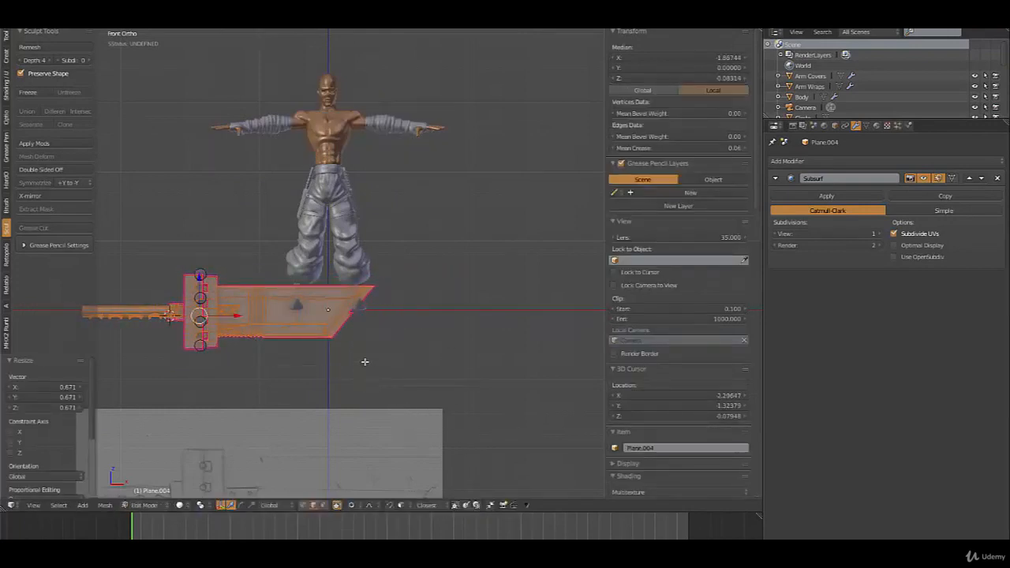
# Try moving the sword up in front of the character's torso and rotating it about 44°.
pyautogui.press('g')
pyautogui.click(457, 203)
pyautogui.press('r')
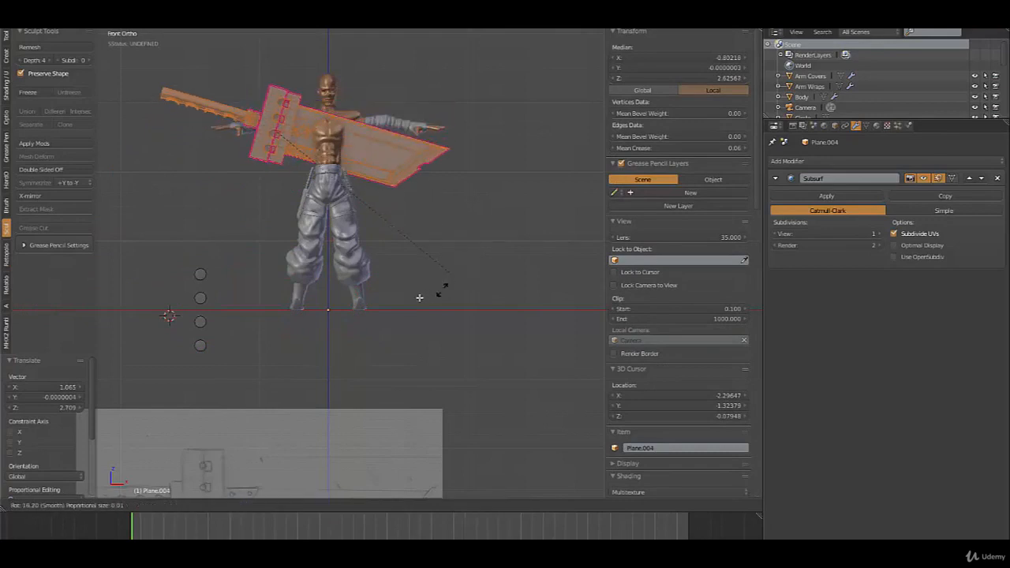
pyautogui.click(356, 322)
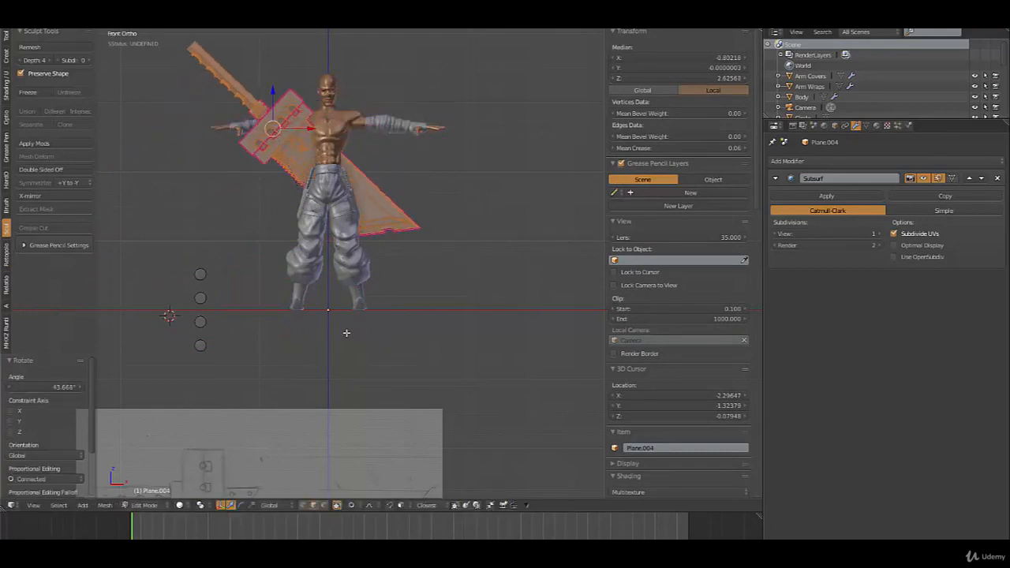
pyautogui.hotkey('ctrl', 'z')
pyautogui.hotkey('ctrl', 'z')
# Select all of the sword's geometry and rotate it about 27° in the front view.
pyautogui.press('a')
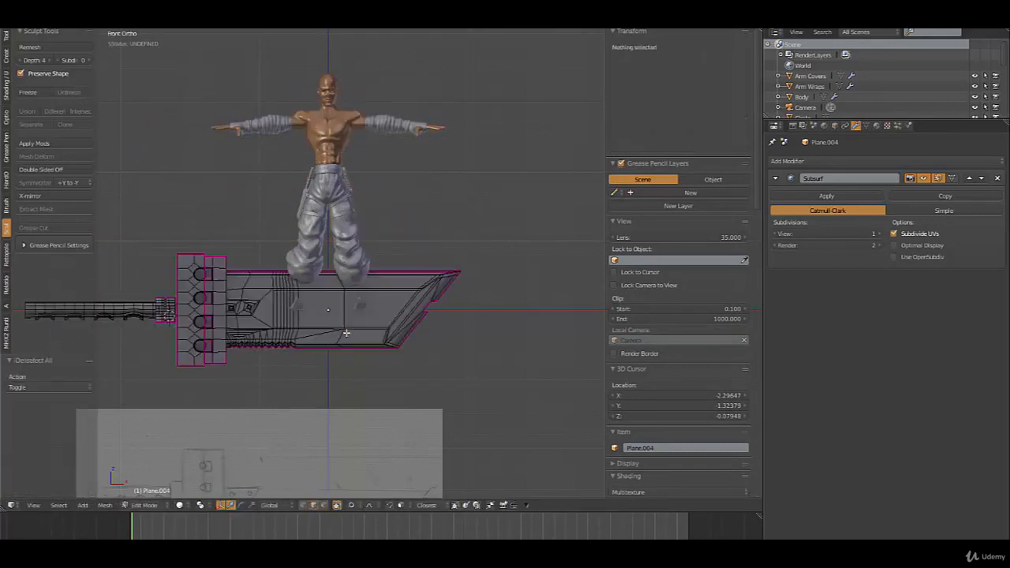
pyautogui.press('a')
pyautogui.press('r')
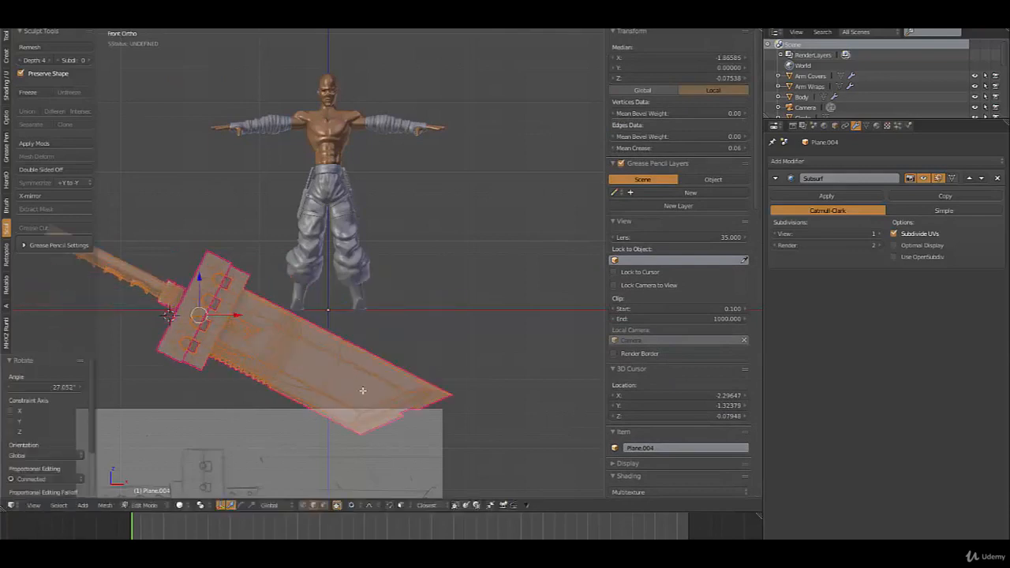
pyautogui.click(363, 379)
# Move the sword up in front of the character's torso and scale it down to about 0.56.
pyautogui.press('g')
pyautogui.click(423, 195)
pyautogui.press('s')
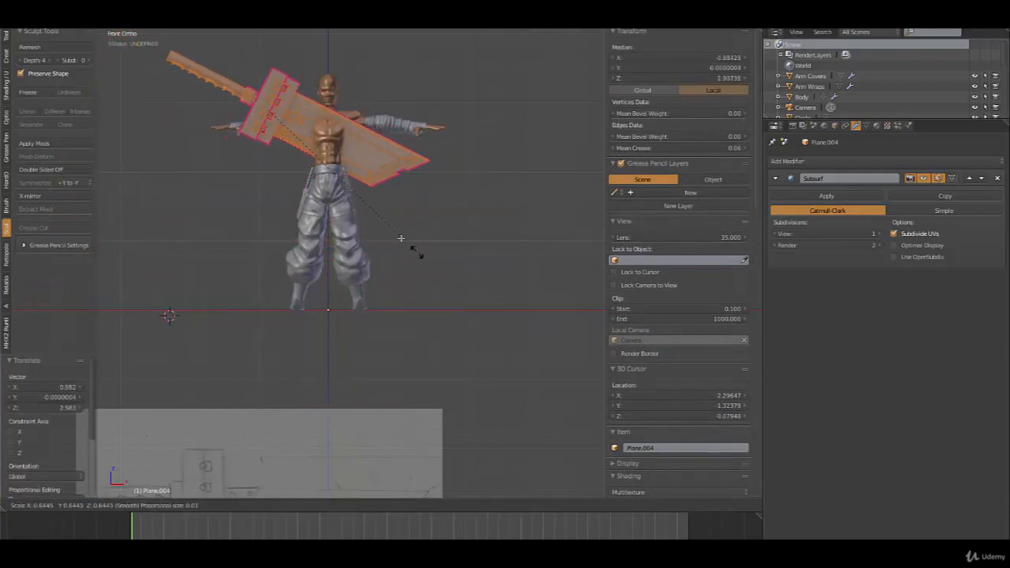
pyautogui.click(399, 236)
# Move the sword behind the character's back in the right view, about 0.46 along Y and 0.11 up.
pyautogui.press('KP_3')
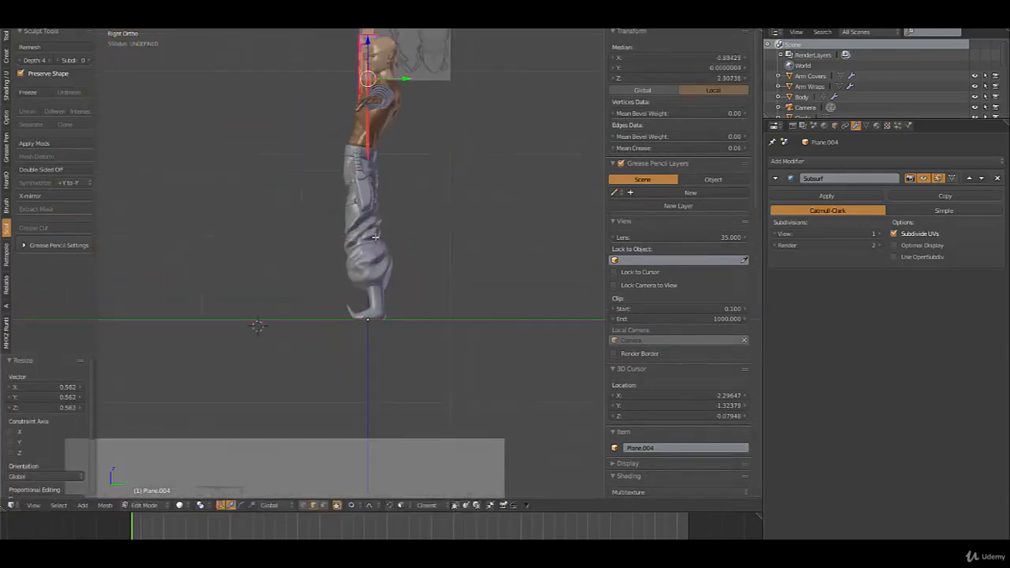
pyautogui.press('g')
pyautogui.click(407, 219)
pyautogui.moveTo(416, 229); pyautogui.dragTo(346, 231, button='middle')
# Scale the sword down to about 0.6 and shift it inward and slightly down onto the character's upper back.
pyautogui.press('s')
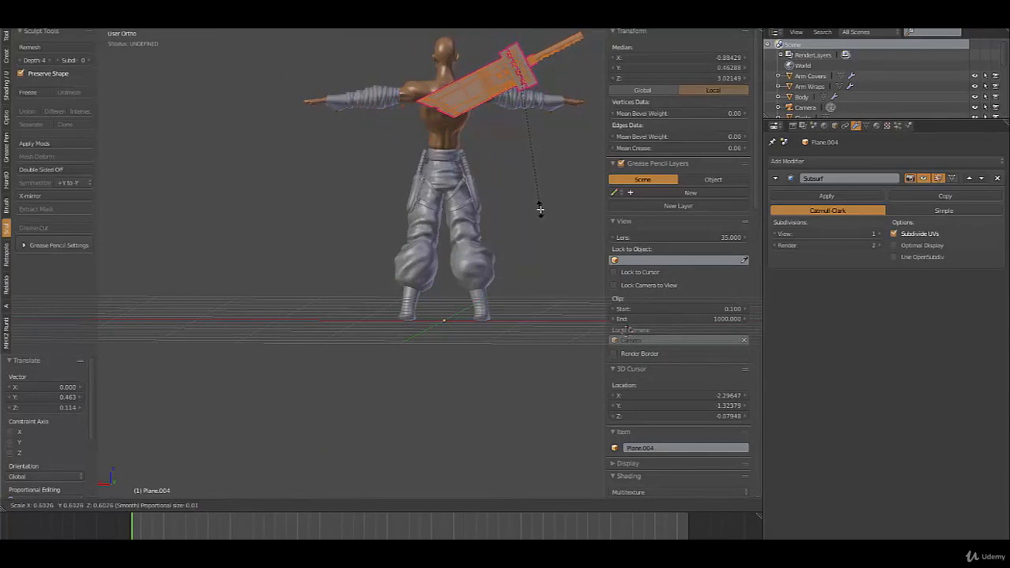
pyautogui.click(540, 208)
pyautogui.press('g')
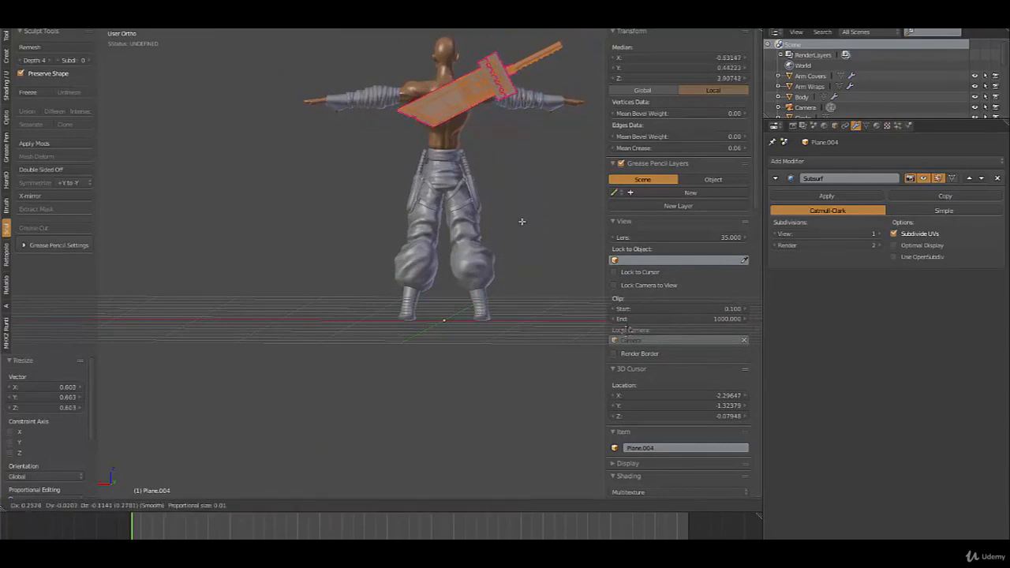
pyautogui.click(512, 228)
# Rotate the sword to a steeper diagonal in the back view and nudge it across the character's back.
pyautogui.press('ctrl+KP_1')
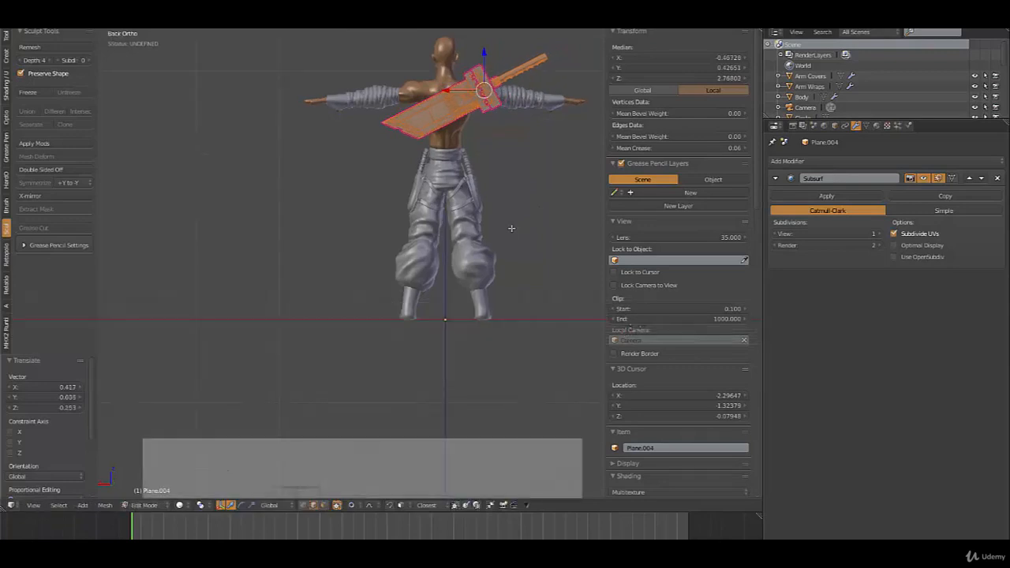
pyautogui.click(556, 204)
pyautogui.press('g')
pyautogui.click(559, 206)
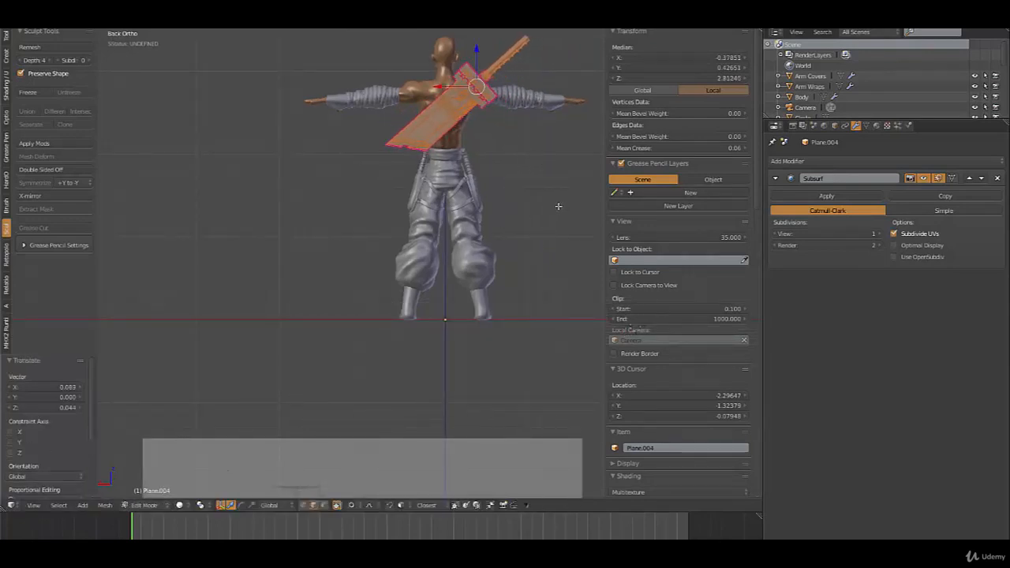
# Lengthen the blade in wireframe by selecting the tip's vertices and moving them about 1 unit outward along the blade.
pyautogui.scroll(3, 559, 206)
pyautogui.keyDown('shift'); pyautogui.moveTo(499, 177); pyautogui.dragTo(418, 323, button='middle'); pyautogui.keyUp('shift')
pyautogui.hotkey('ctrl', 'Tab')
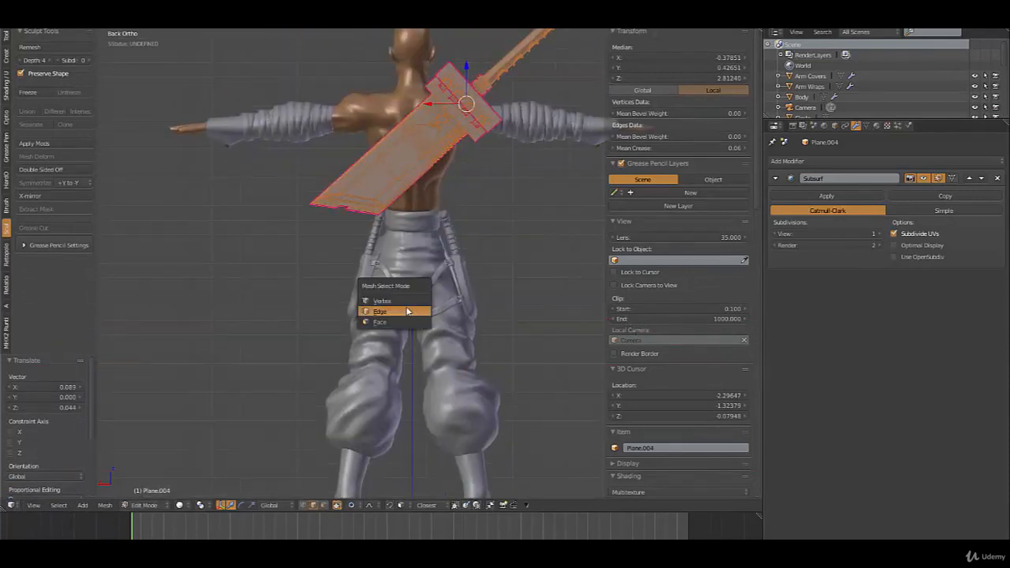
pyautogui.click(407, 306)
pyautogui.press('z')
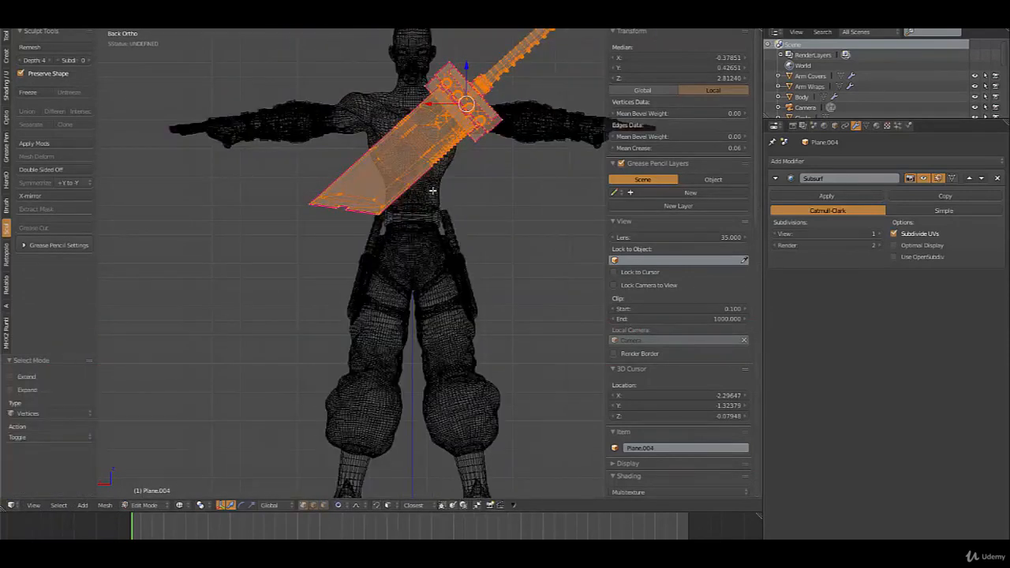
pyautogui.press('a')
pyautogui.press('b')
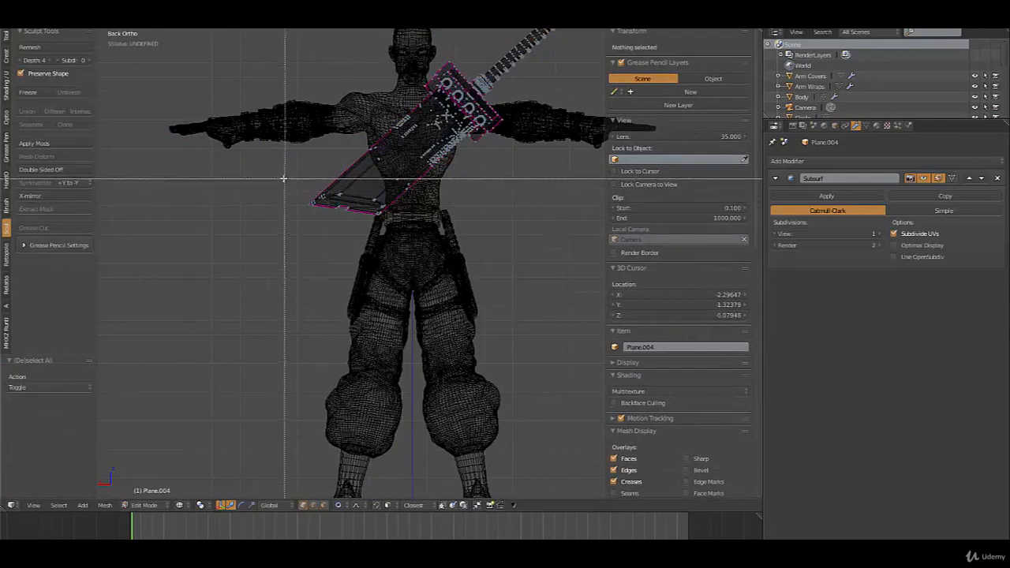
pyautogui.moveTo(279, 192); pyautogui.dragTo(407, 257)
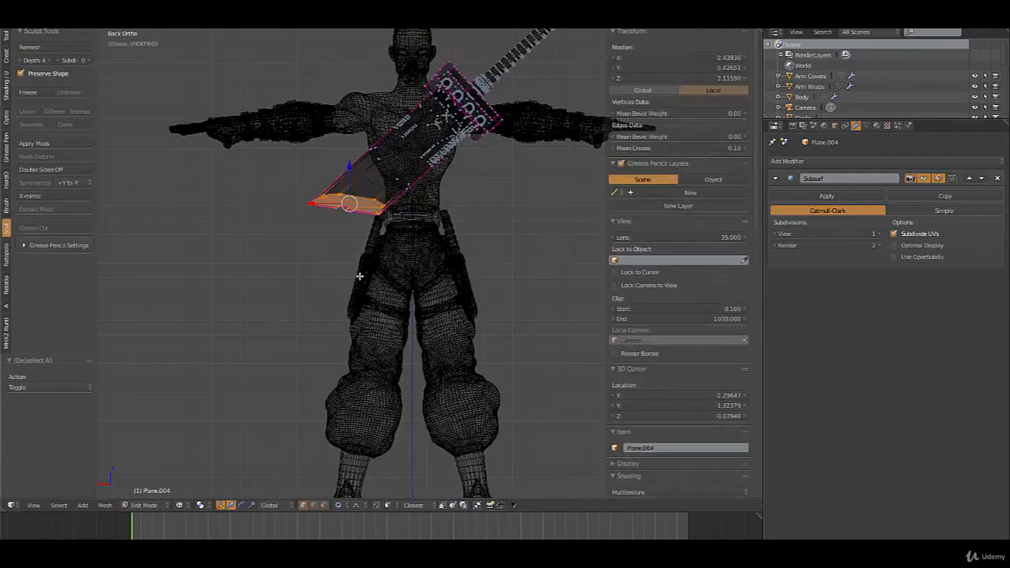
pyautogui.press('g')
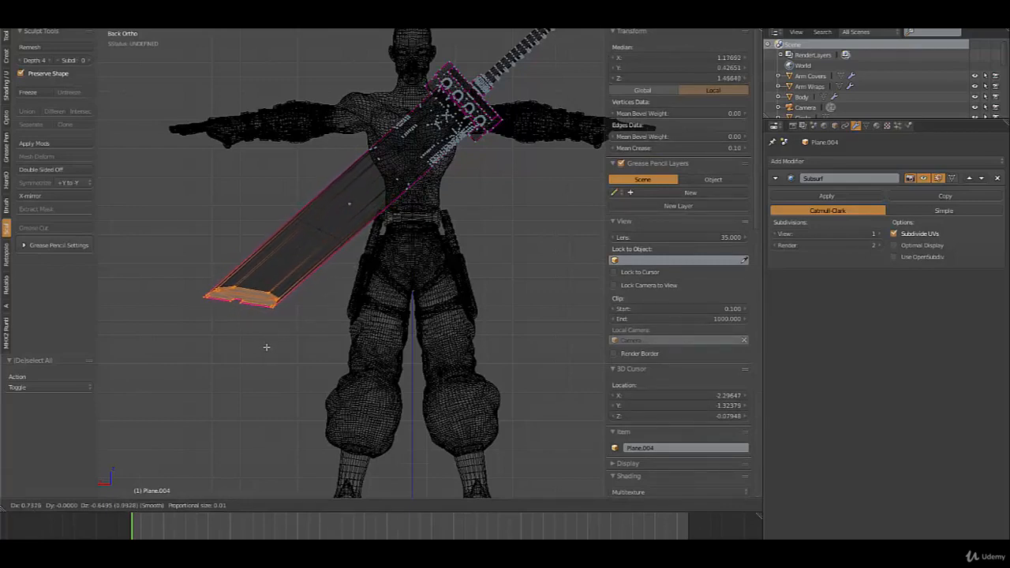
pyautogui.click(266, 346)
# Return to Object Mode and solid shading to view the lengthened sword with the character.
pyautogui.press('Tab')
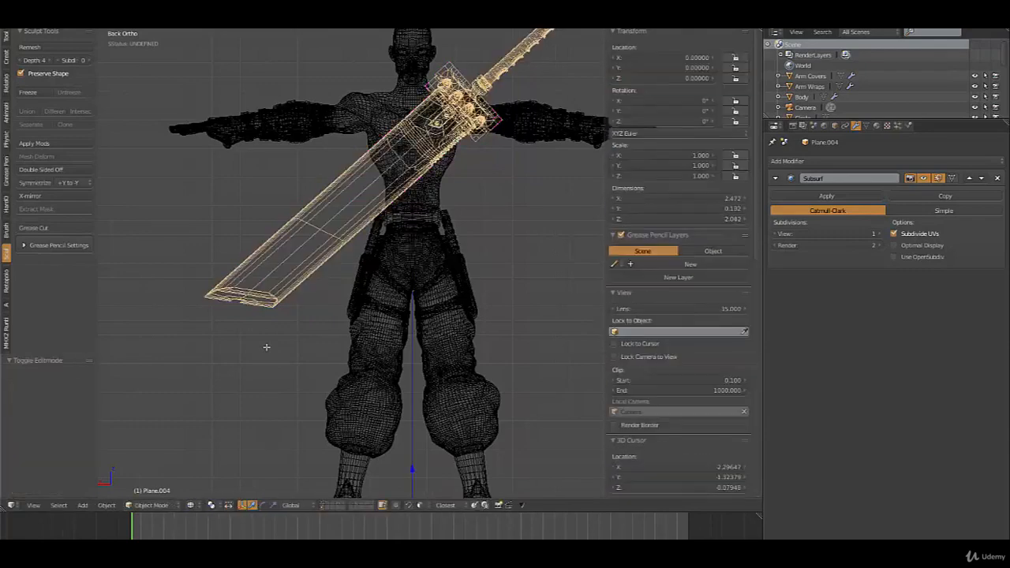
pyautogui.moveTo(306, 360)
pyautogui.mouseDown(button='middle')
pyautogui.moveTo(390, 355)
pyautogui.moveTo(357, 341)
pyautogui.moveTo(384, 396)
pyautogui.moveTo(402, 397)
pyautogui.moveTo(530, 376)
pyautogui.moveTo(580, 382)
pyautogui.moveTo(377, 388)
pyautogui.moveTo(404, 389)
pyautogui.moveTo(315, 402)
pyautogui.moveTo(377, 413)
pyautogui.moveTo(499, 408)
pyautogui.moveTo(478, 398)
pyautogui.mouseUp(button='middle')
pyautogui.press('z')
pyautogui.scroll(-3, 314, 402)
# Rotate all of the sword's geometry about 8.5° in the front view and raise it about 0.24 above the shoulder.
pyautogui.press('KP_1')
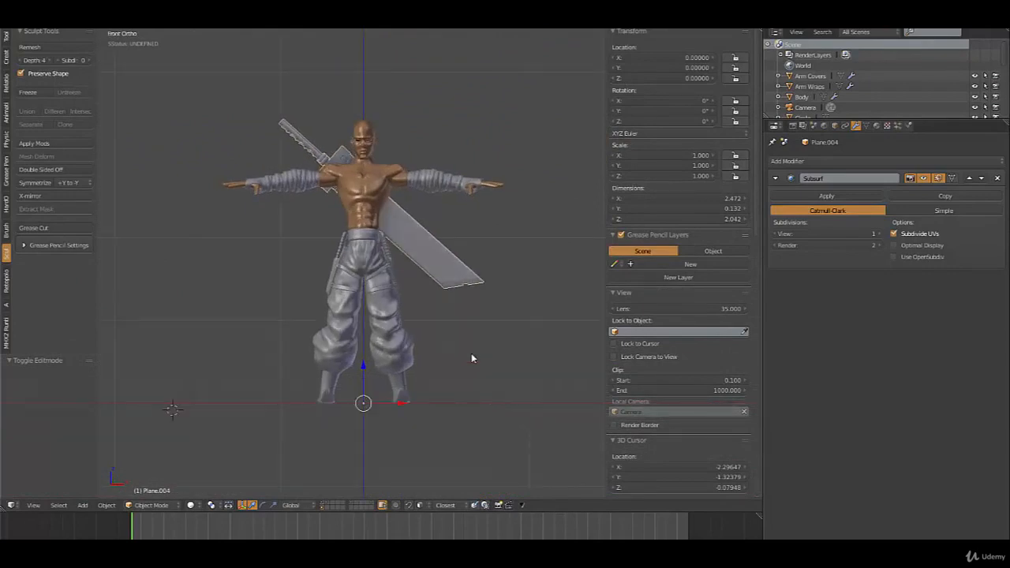
pyautogui.press('Tab')
pyautogui.press('a')
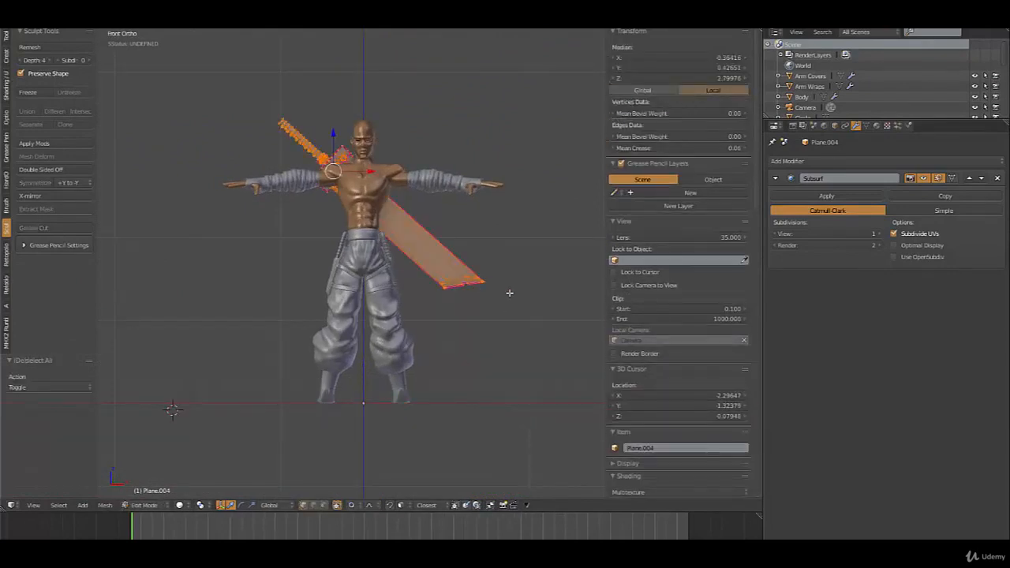
pyautogui.press('r')
pyautogui.click(480, 338)
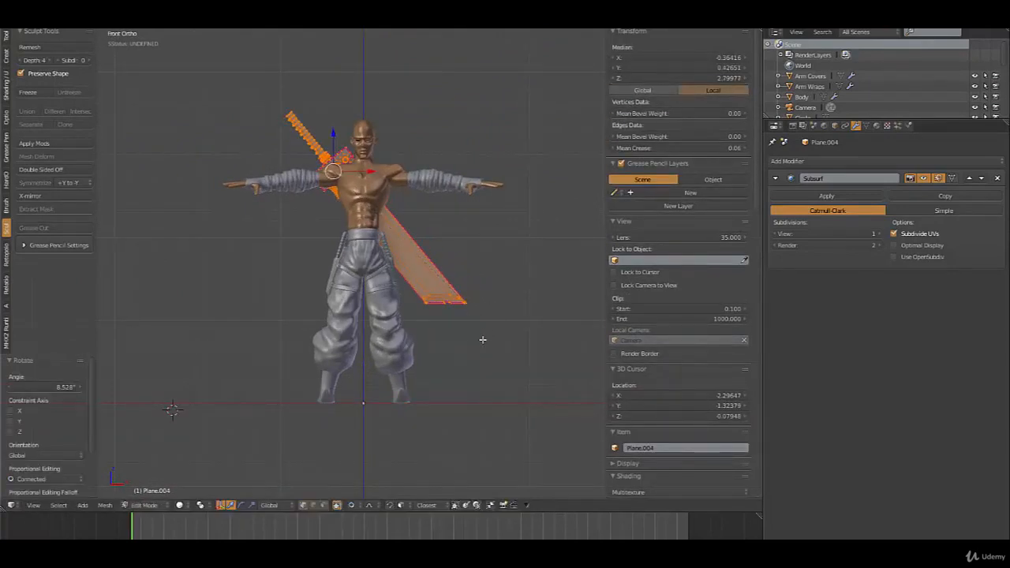
pyautogui.press('g')
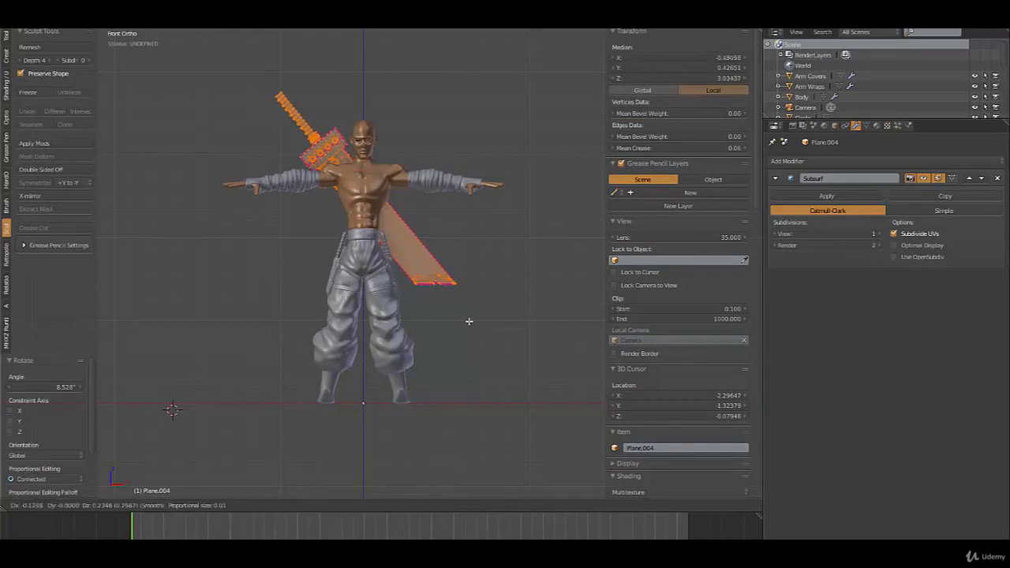
pyautogui.click(469, 321)
# Rotate the sword about 5.2° more upright and nudge it about 0.06 along X toward the character's head.
pyautogui.press('r')
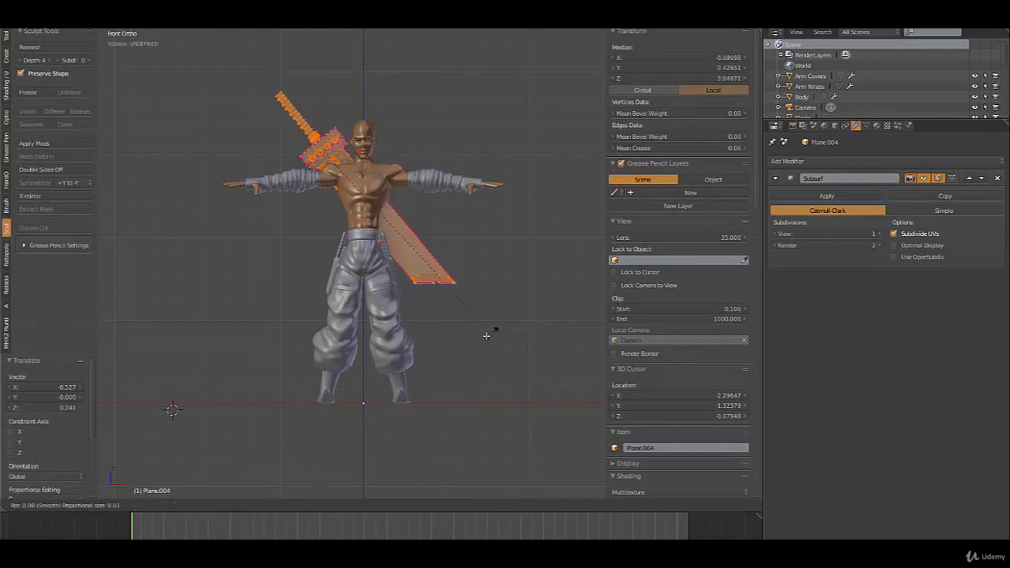
pyautogui.click(470, 341)
pyautogui.press('g')
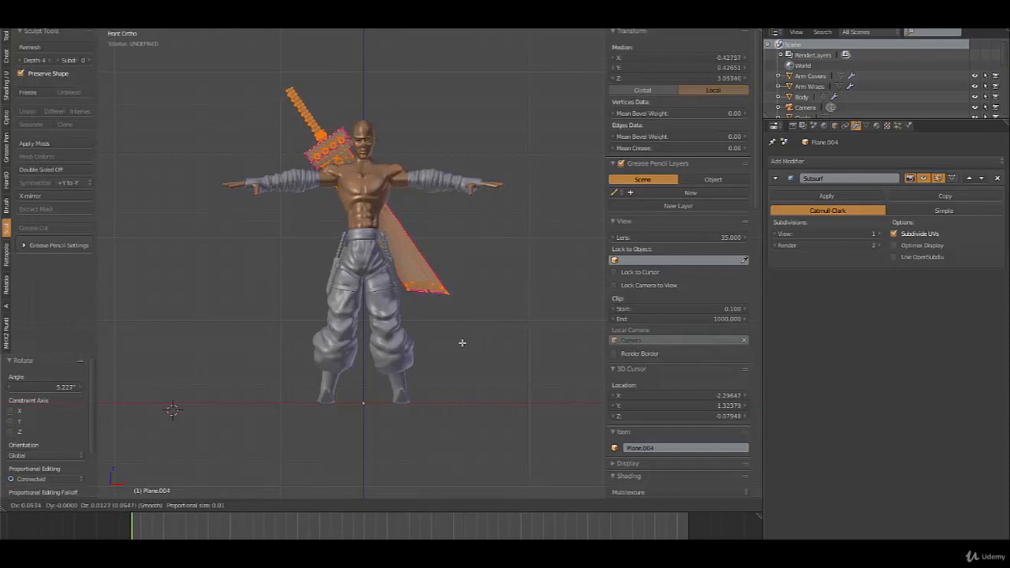
pyautogui.click(462, 342)
# Deselect the sword's geometry, return to Object Mode, and examine its placement on the character's back from several angles.
pyautogui.moveTo(446, 349); pyautogui.dragTo(330, 354, button='middle')
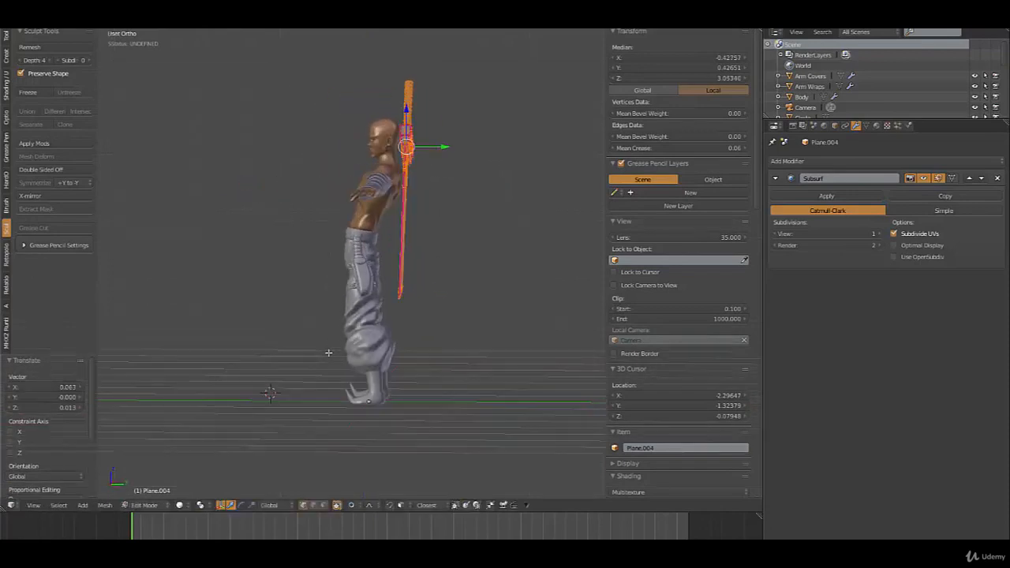
pyautogui.press('a')
pyautogui.press('Tab')
pyautogui.moveTo(415, 354); pyautogui.dragTo(341, 354, button='middle')
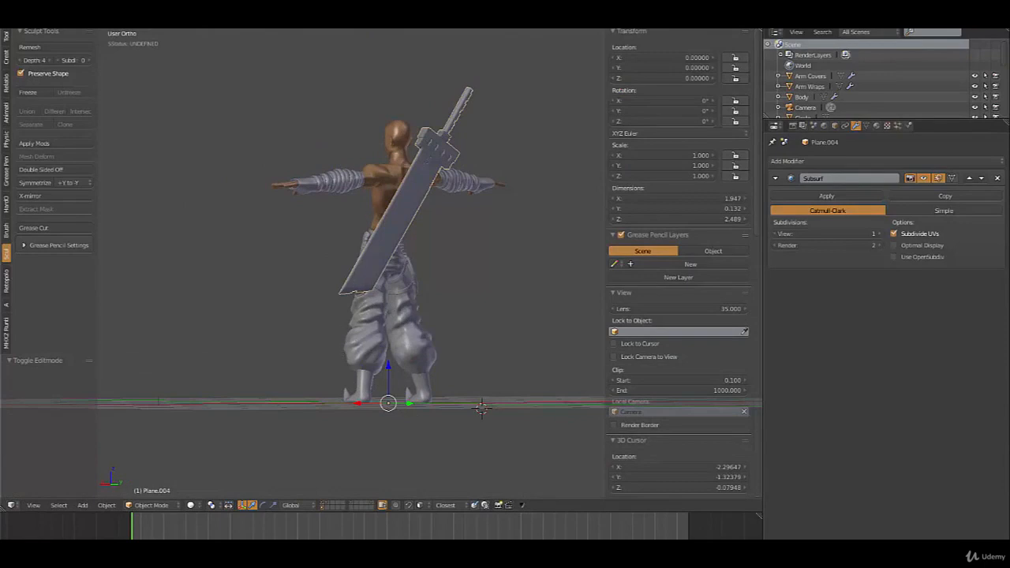
pyautogui.moveTo(419, 143); pyautogui.dragTo(533, 200, button='middle')
pyautogui.scroll(3, 469, 253)
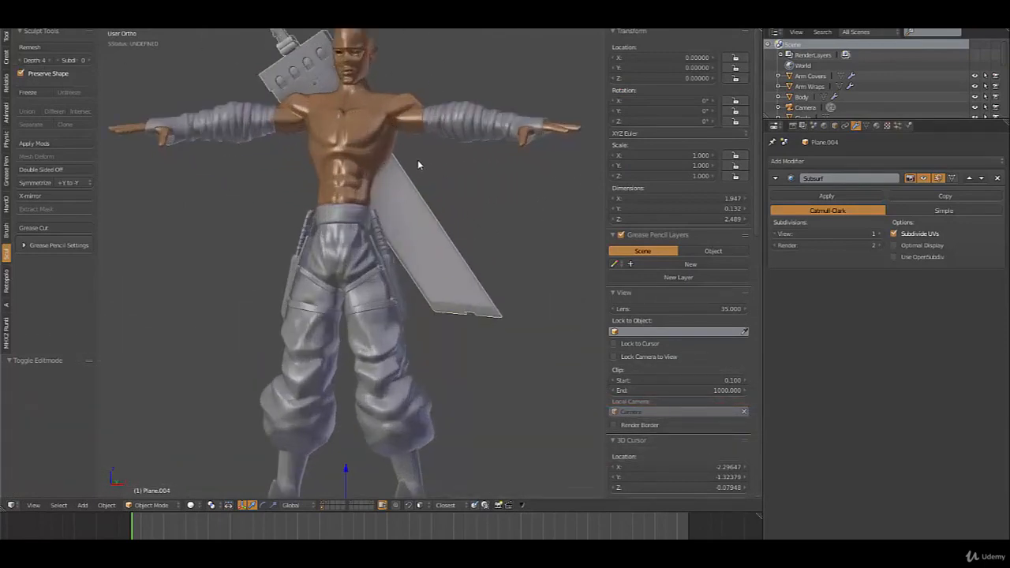
pyautogui.moveTo(469, 222); pyautogui.dragTo(465, 199, button='middle')
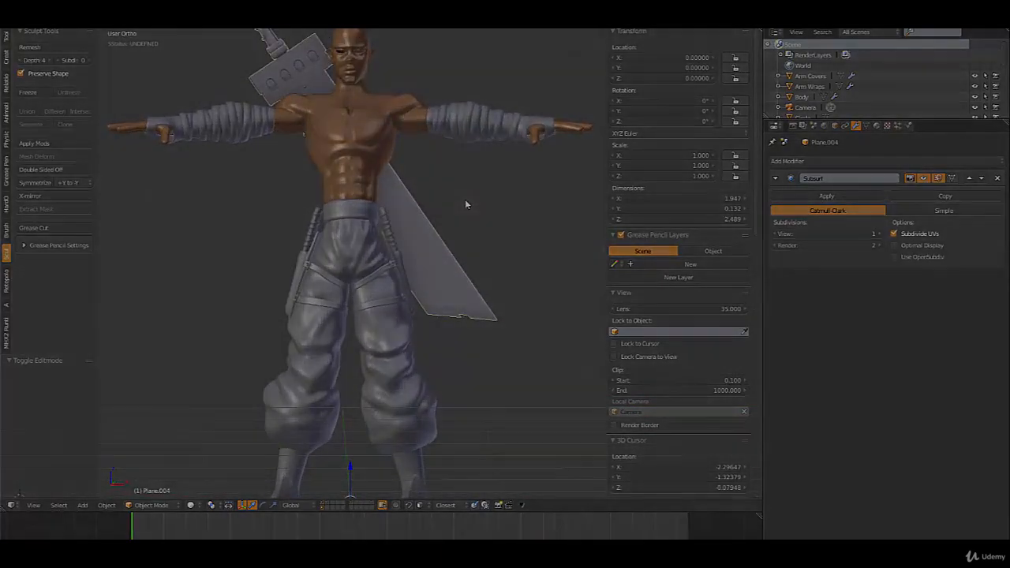